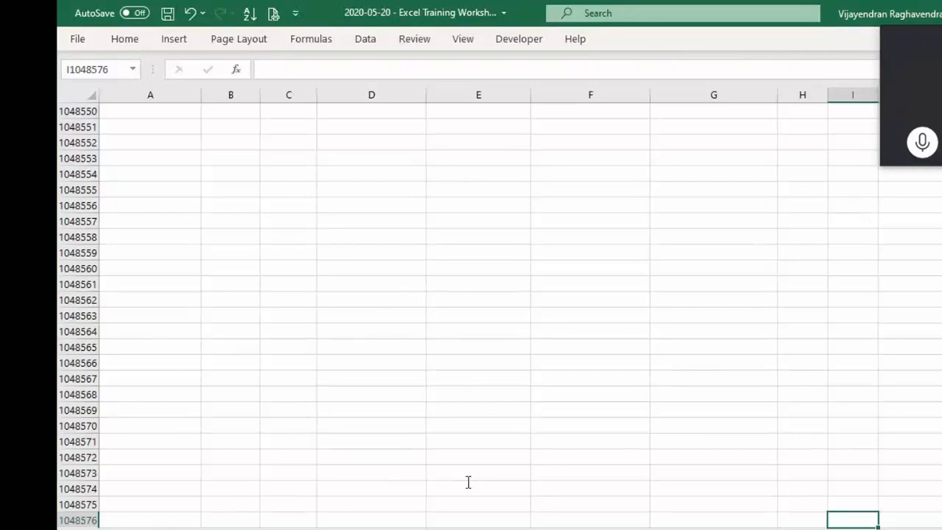
# - Jump between the edges of the data and the sheet, from the last row across row 1 and back to cell A1
pyautogui.hotkey('ctrl', 'Up')
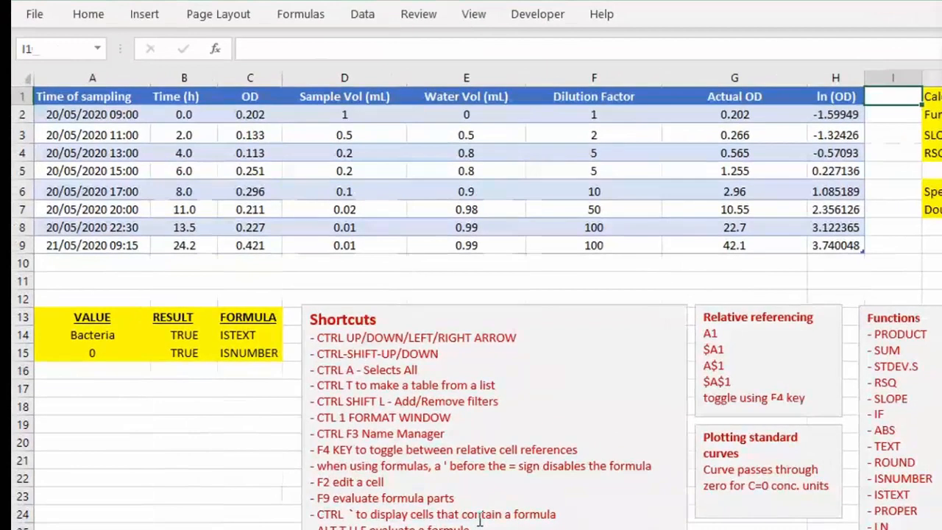
pyautogui.press('Right')
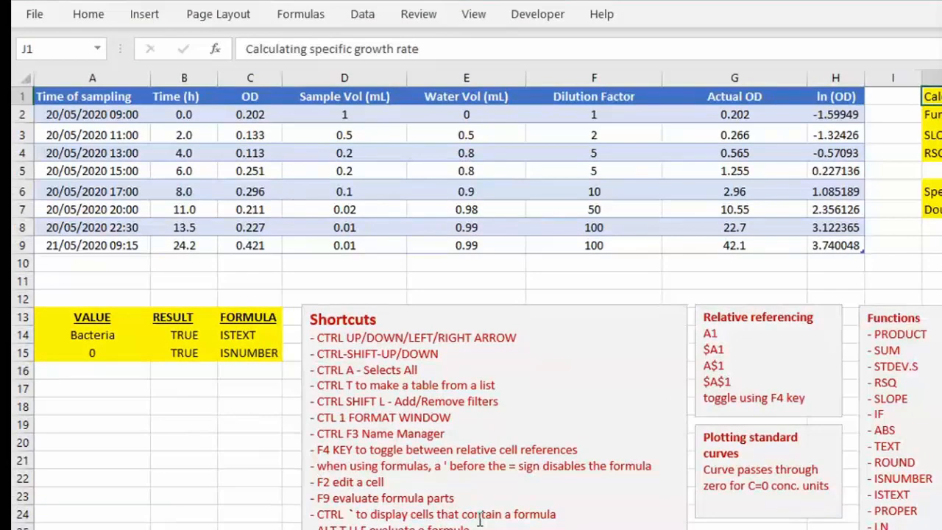
pyautogui.hotkey('ctrl', 'Right')
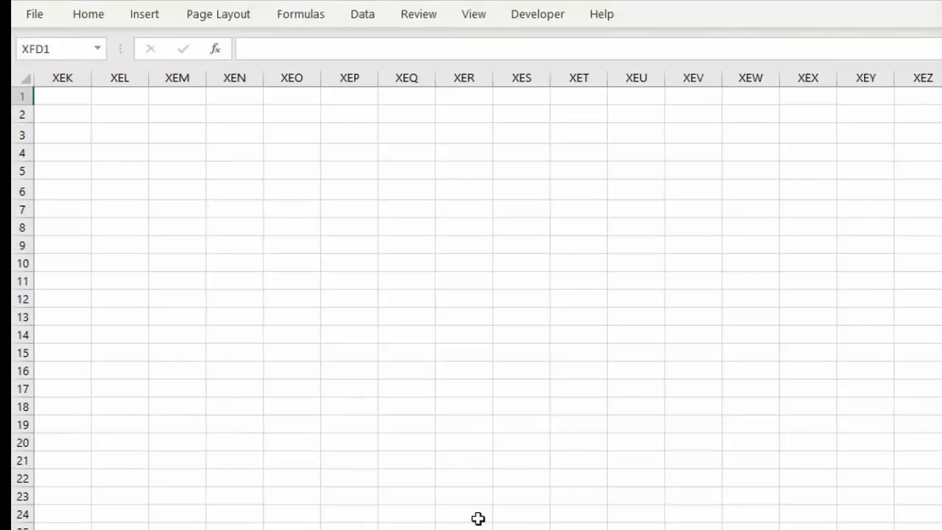
pyautogui.hotkey('ctrl', 'Left')
pyautogui.hotkey('ctrl', 'Left')
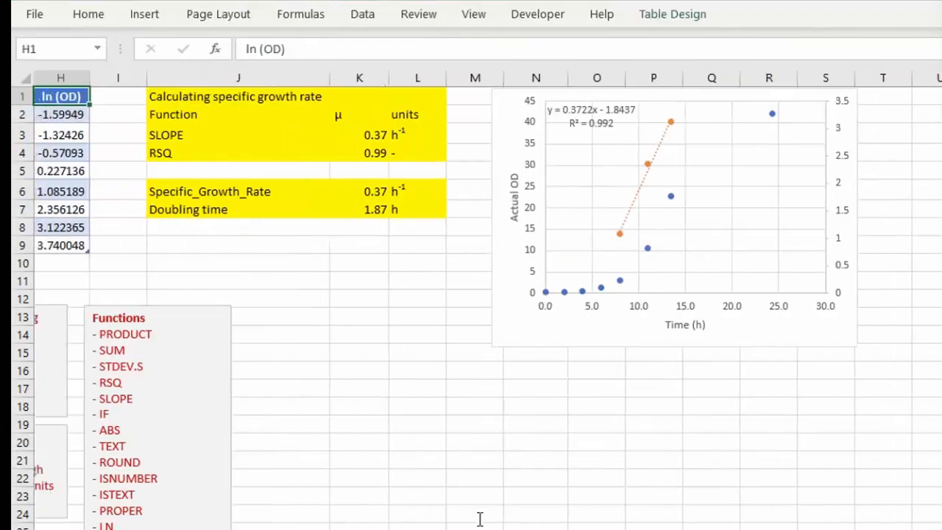
pyautogui.hotkey('ctrl', 'Left')
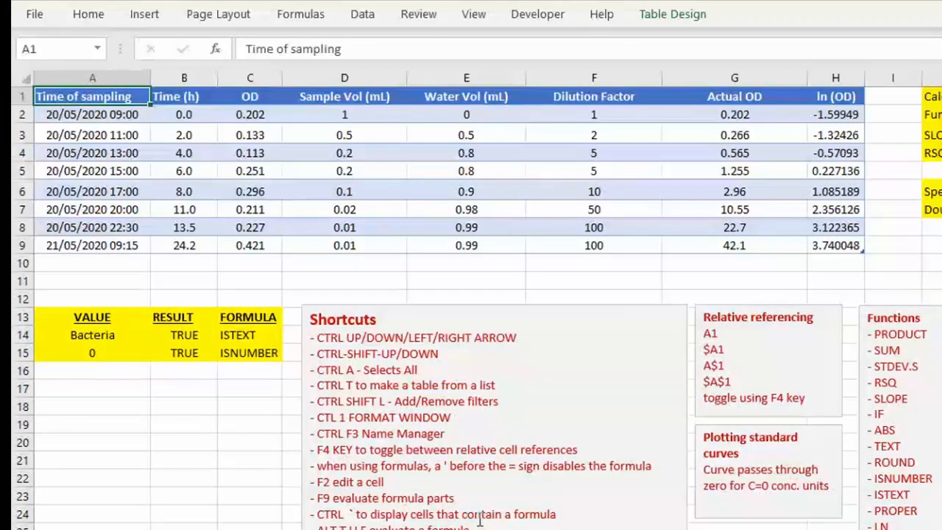
# - Select the whole sampling data table including its header row, from a cell in the Sample Vol (mL) column, and repeat the selection
pyautogui.click(365, 386)
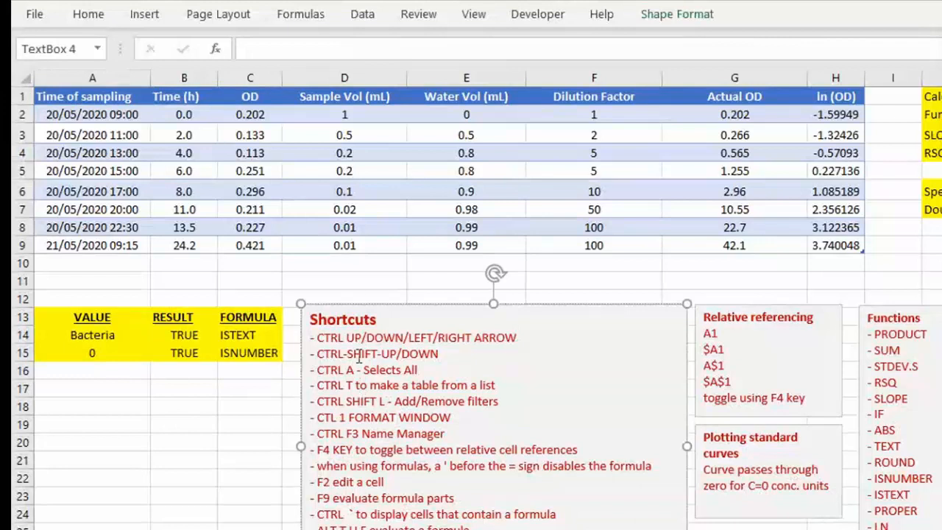
pyautogui.click(367, 200)
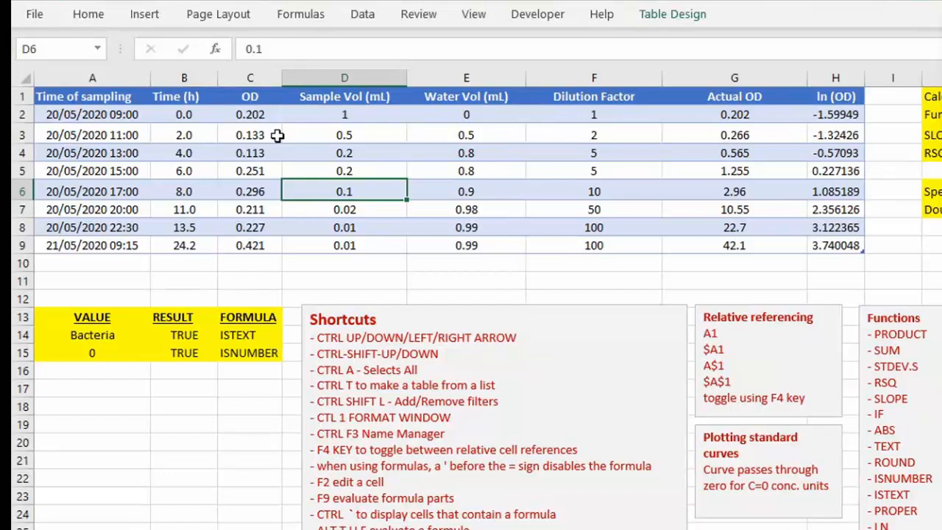
pyautogui.hotkey('ctrl', 'a')
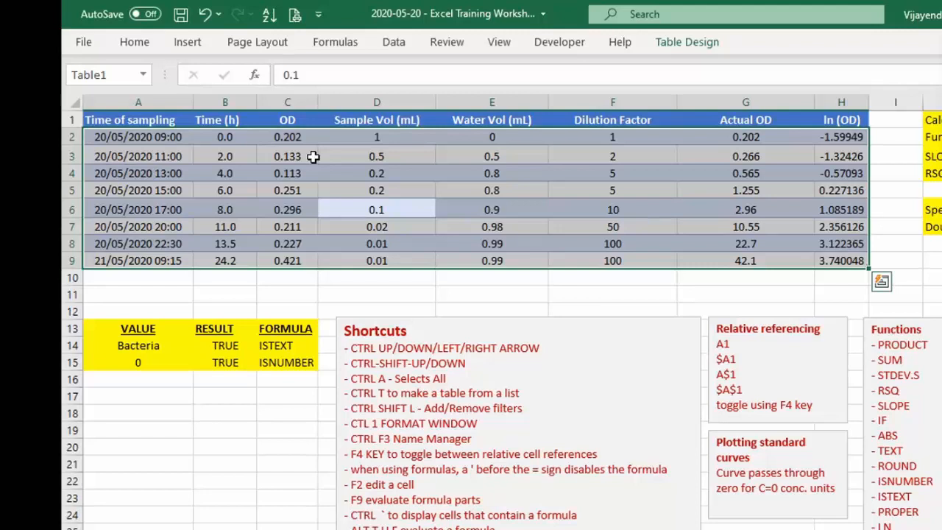
pyautogui.hotkey('ctrl', 'a')
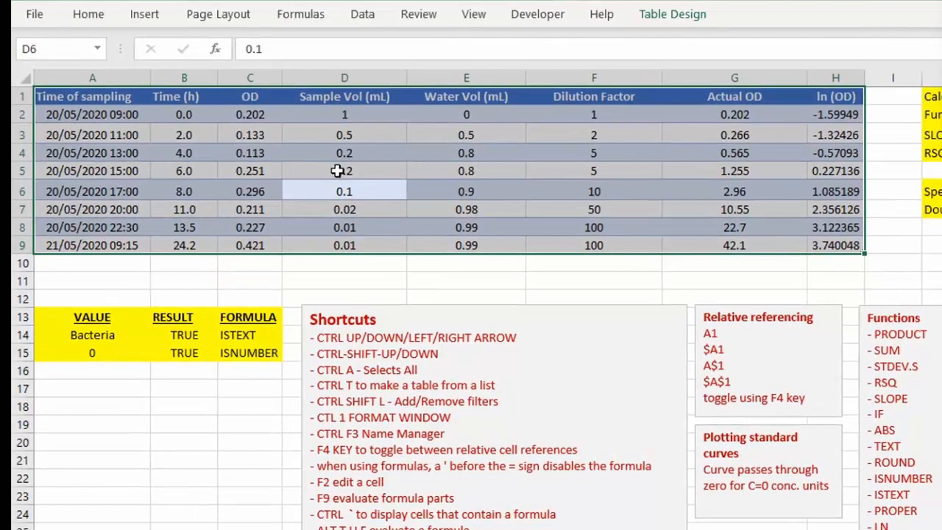
pyautogui.click(356, 170)
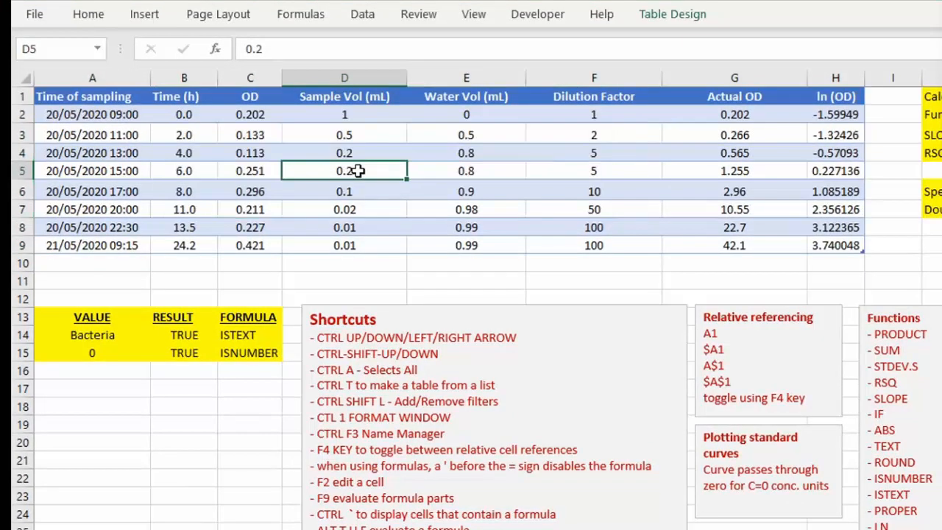
pyautogui.hotkey('ctrl', 'a')
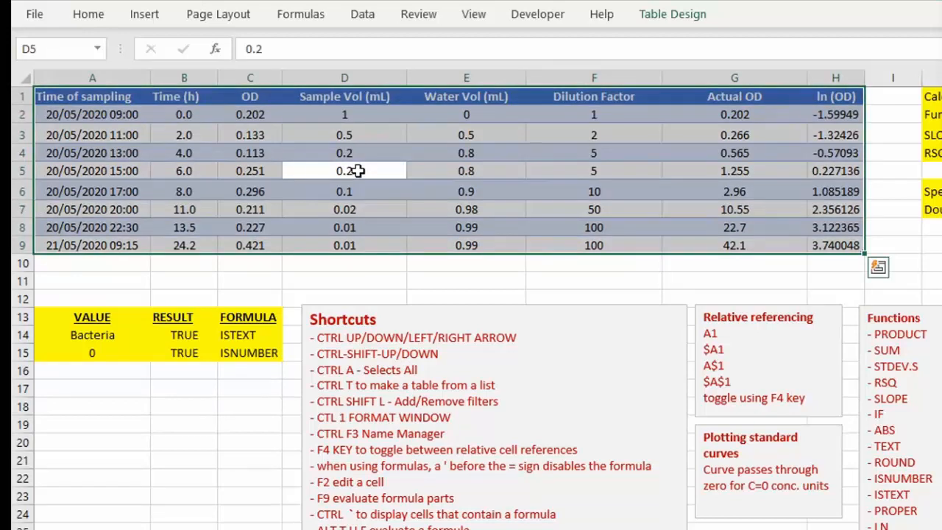
pyautogui.click(464, 151)
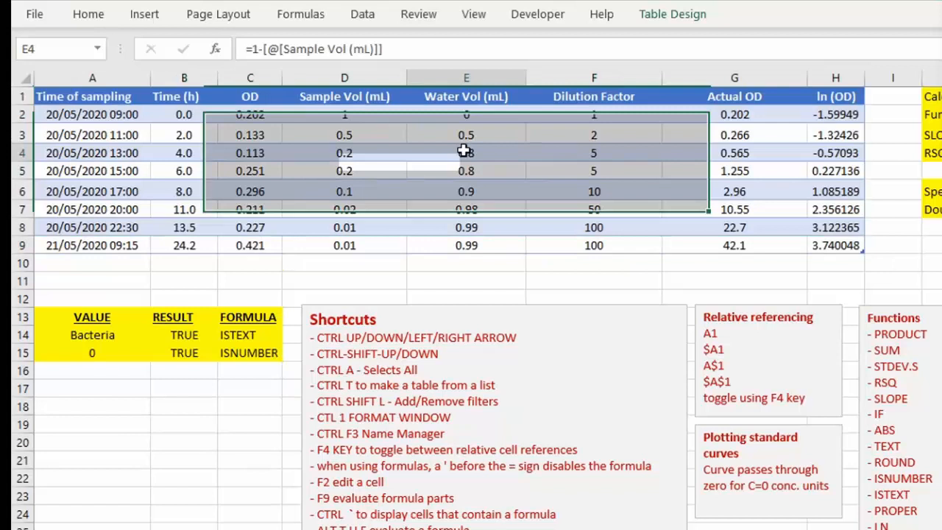
# - Turn on filters for the sampling table's headers and view the filter options of the Water Vol (mL) column
pyautogui.click(524, 98)
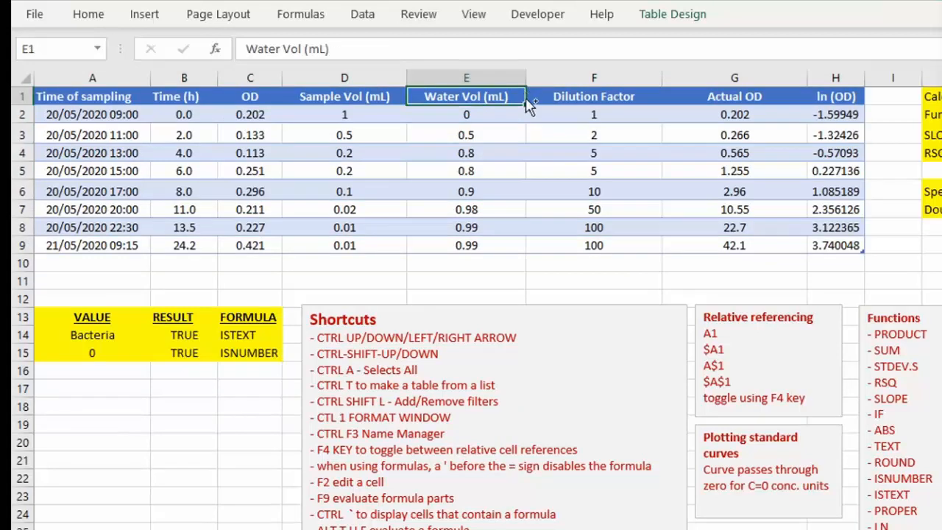
pyautogui.hotkey('ctrl', 'shift', 'l')
pyautogui.click(521, 98)
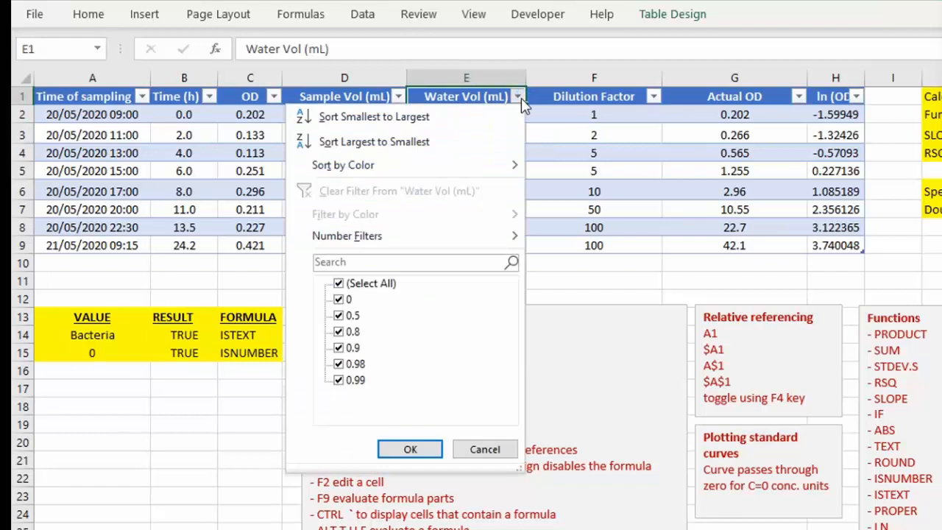
pyautogui.click(578, 129)
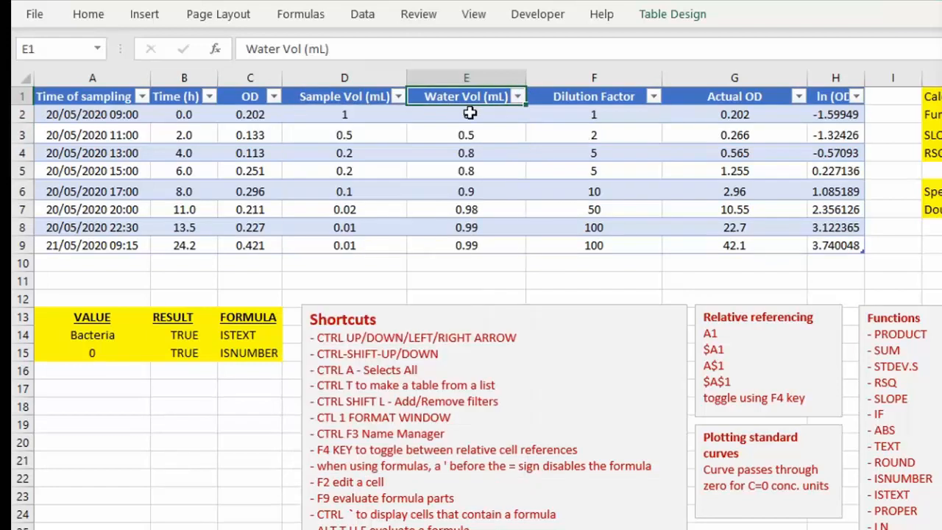
pyautogui.press('Down')
pyautogui.click(522, 179)
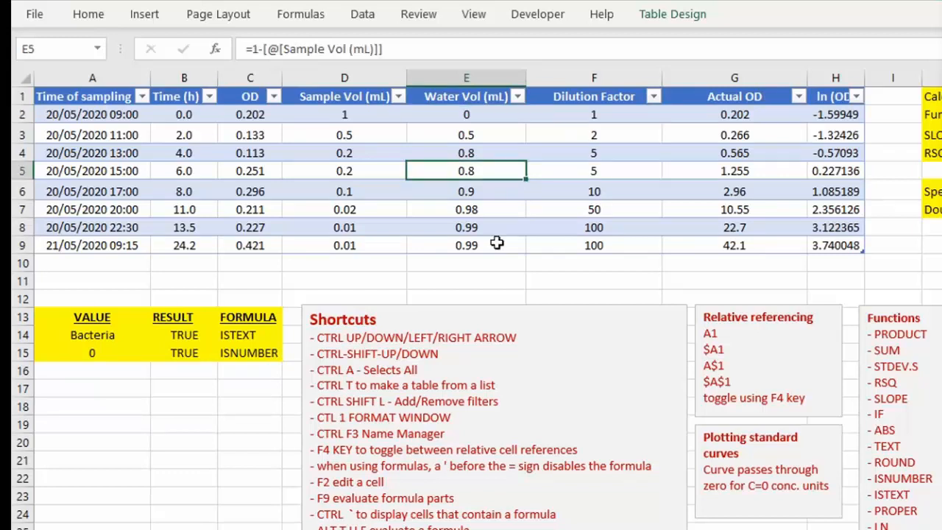
# - Convert the VALUE, RESULT and FORMULA range A13:C15 into a table with headers
pyautogui.click(120, 334)
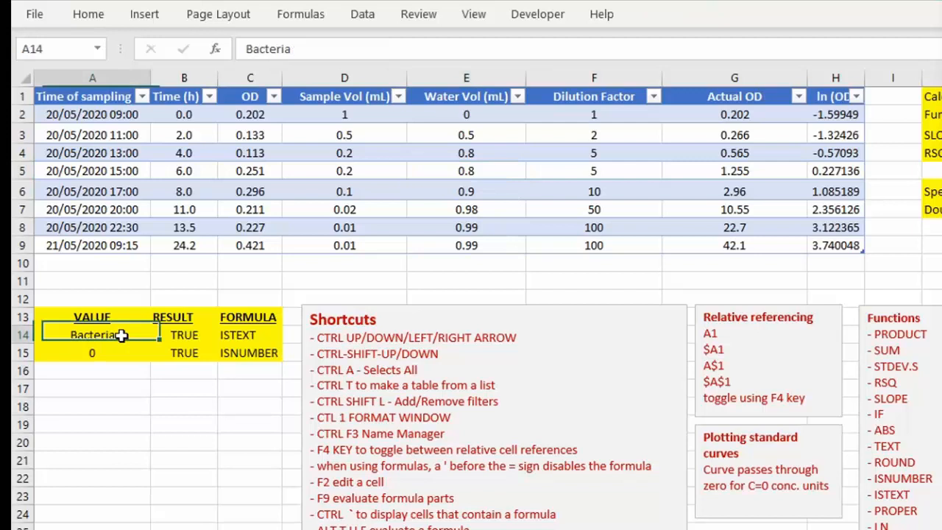
pyautogui.moveTo(94, 315); pyautogui.dragTo(237, 357)
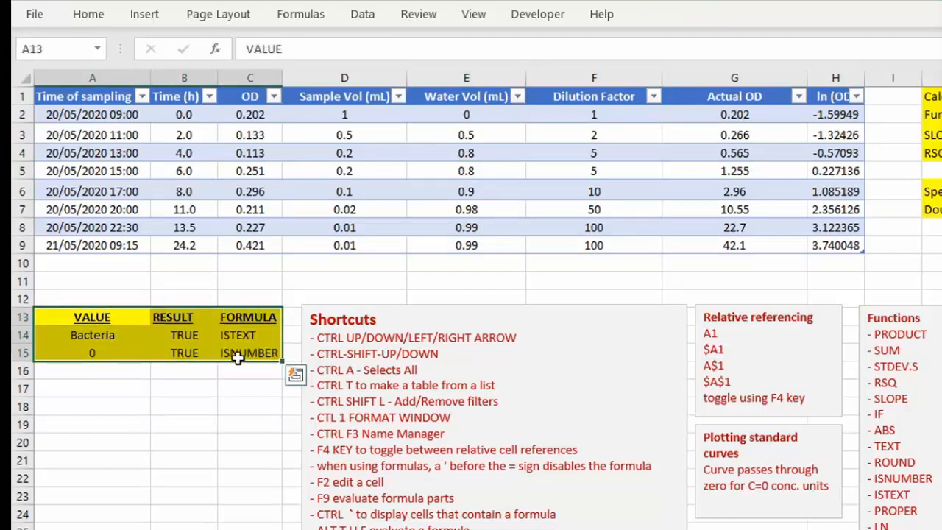
pyautogui.hotkey('ctrl', 't')
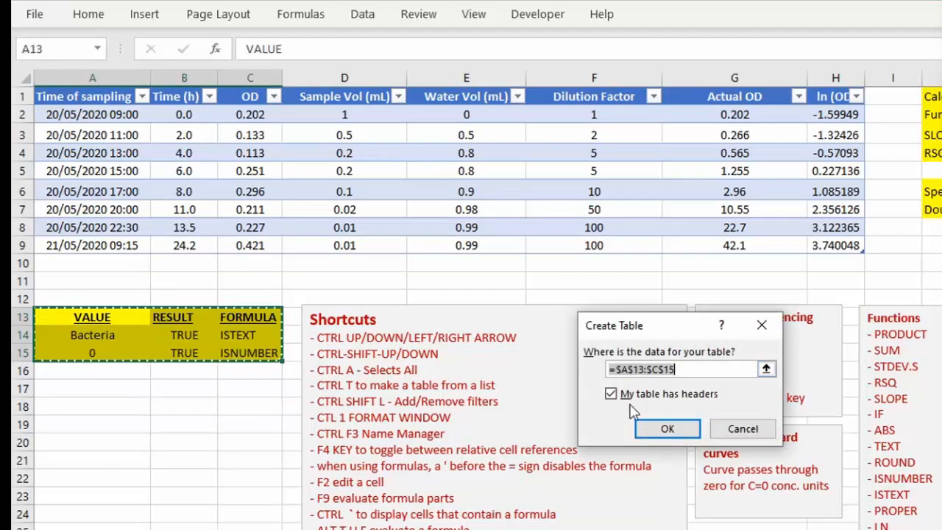
pyautogui.click(668, 427)
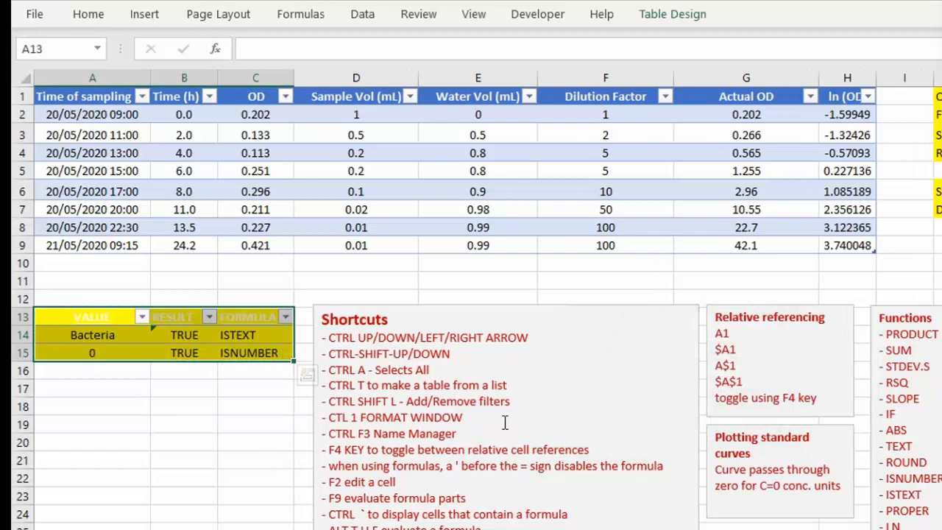
# - View the filter options of the VALUE column, and undo the conversion of A13:C15 into a table
pyautogui.click(141, 317)
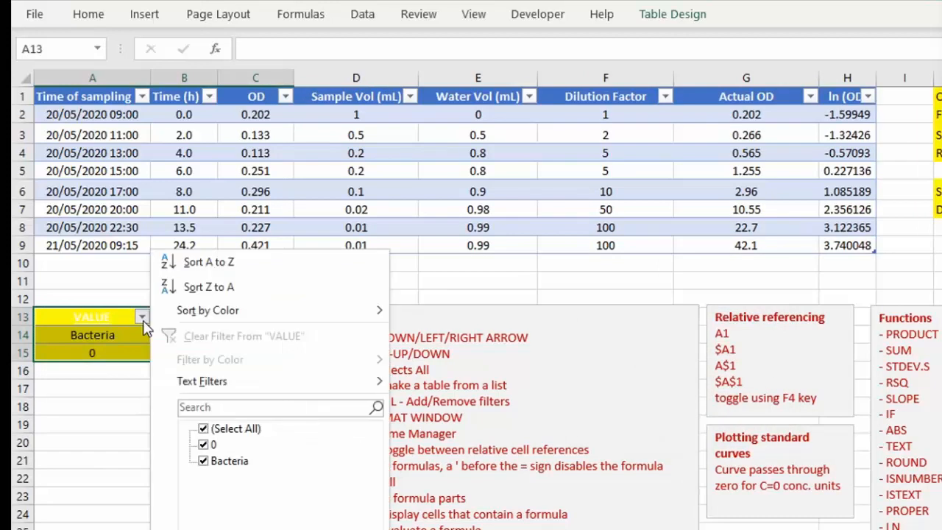
pyautogui.click(96, 297)
pyautogui.hotkey('ctrl', 'q')
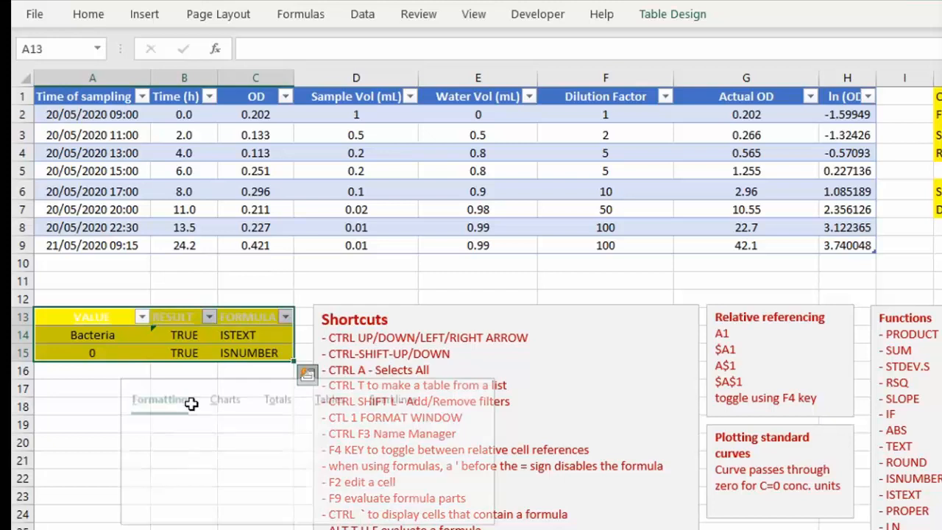
pyautogui.click(114, 421)
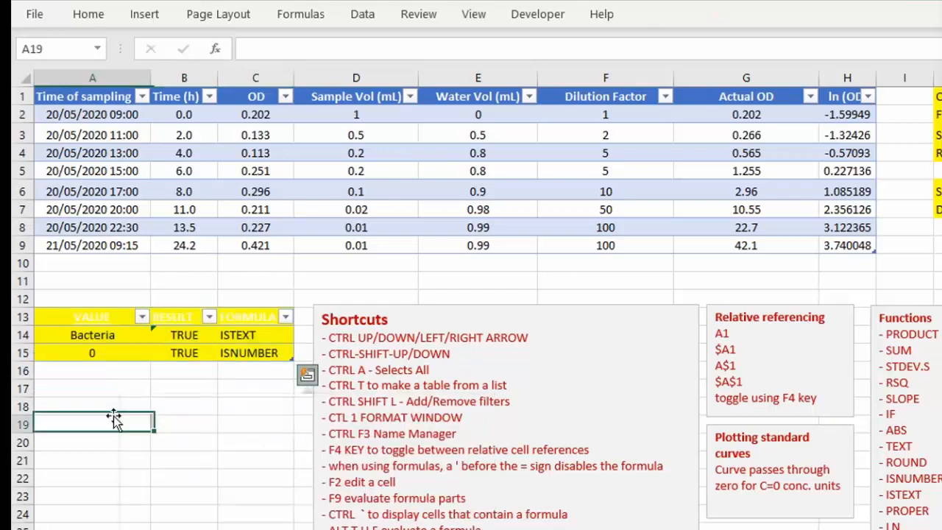
pyautogui.hotkey('ctrl', 'z')
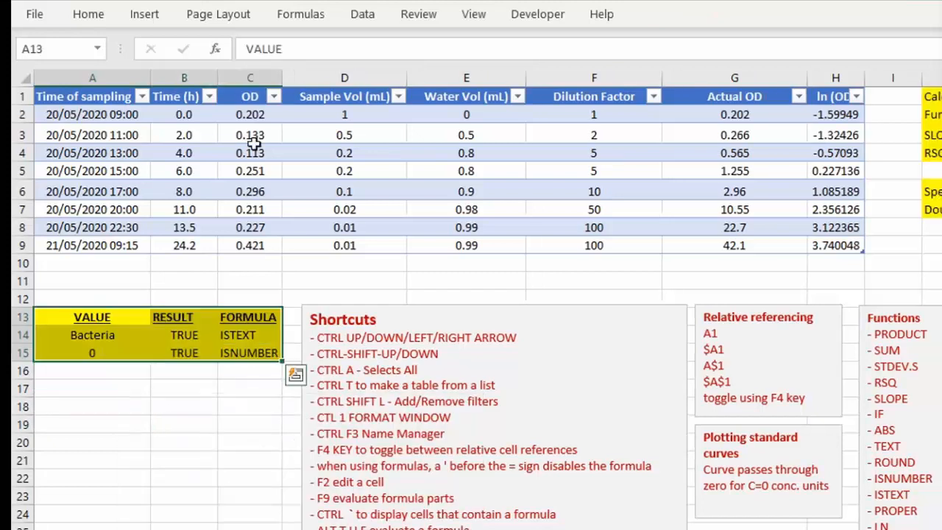
# - Examine the Time (h) formula in cells B3 and B2, highlighting its Time of sampling reference and checking the absolute reference $A$2
pyautogui.click(180, 135)
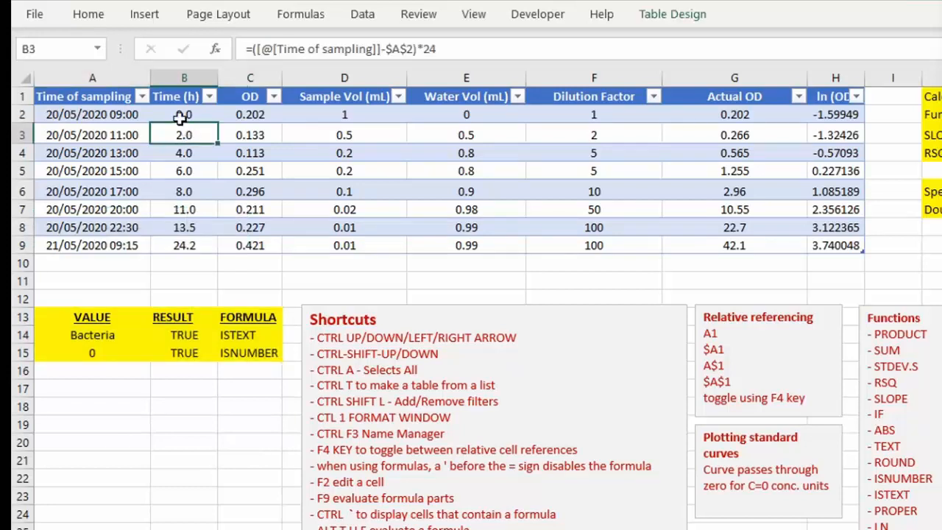
pyautogui.click(179, 118)
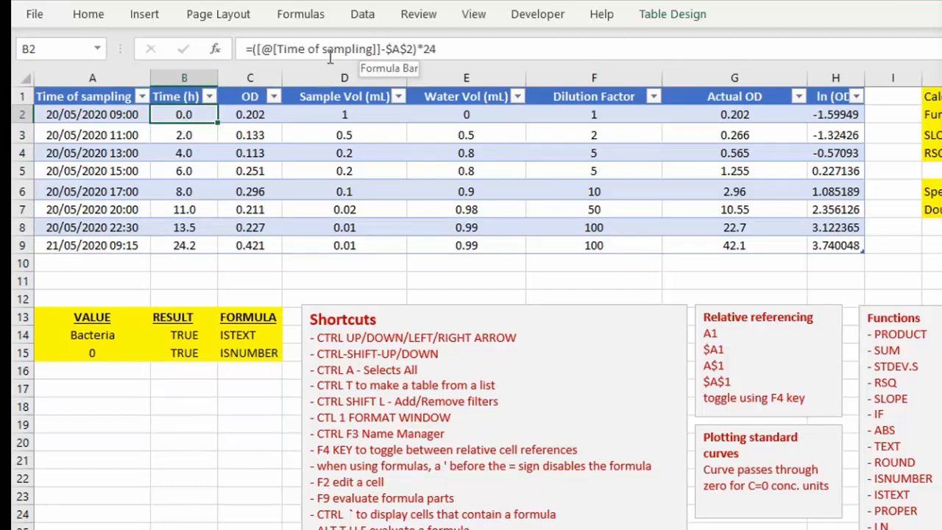
pyautogui.moveTo(257, 49); pyautogui.dragTo(381, 49)
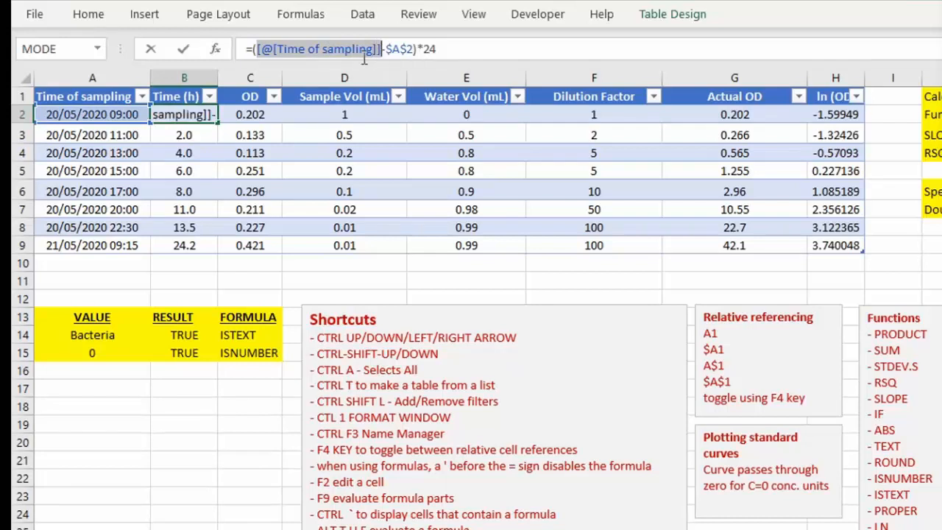
pyautogui.press('Escape')
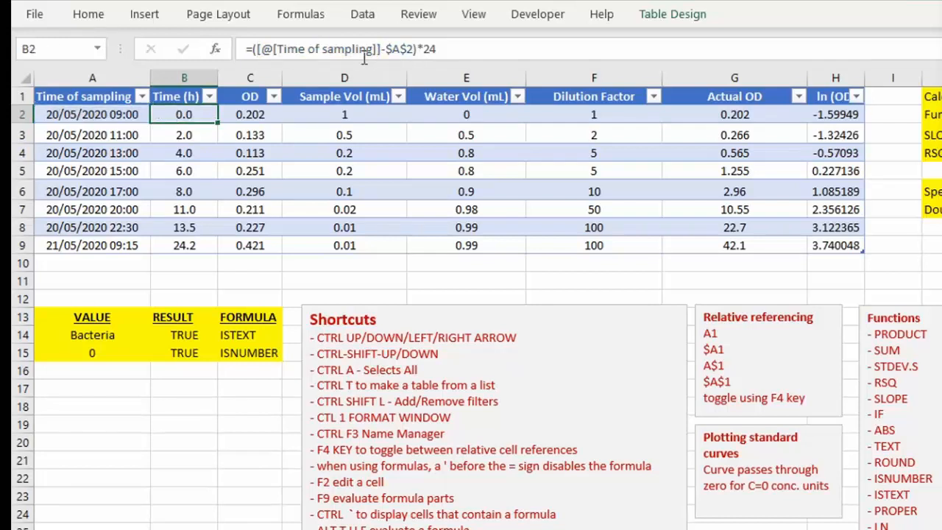
pyautogui.click(409, 49)
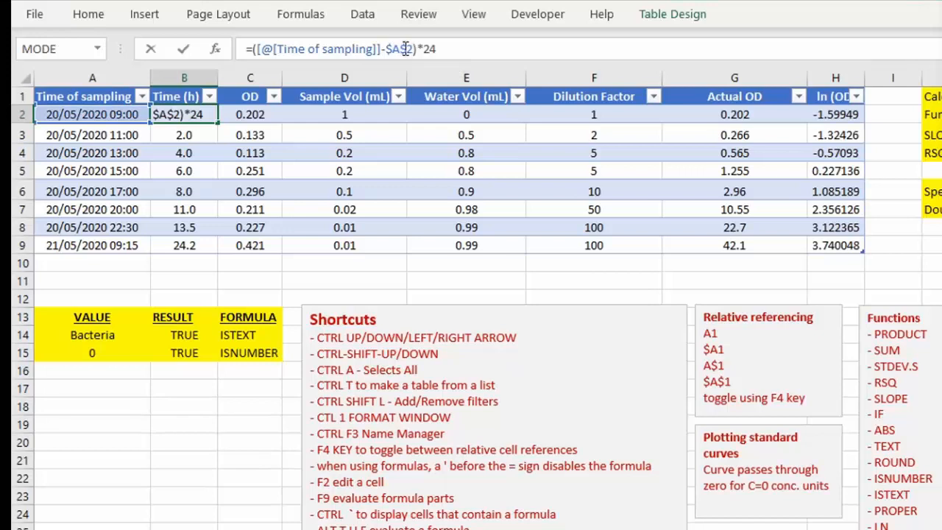
pyautogui.press('Escape')
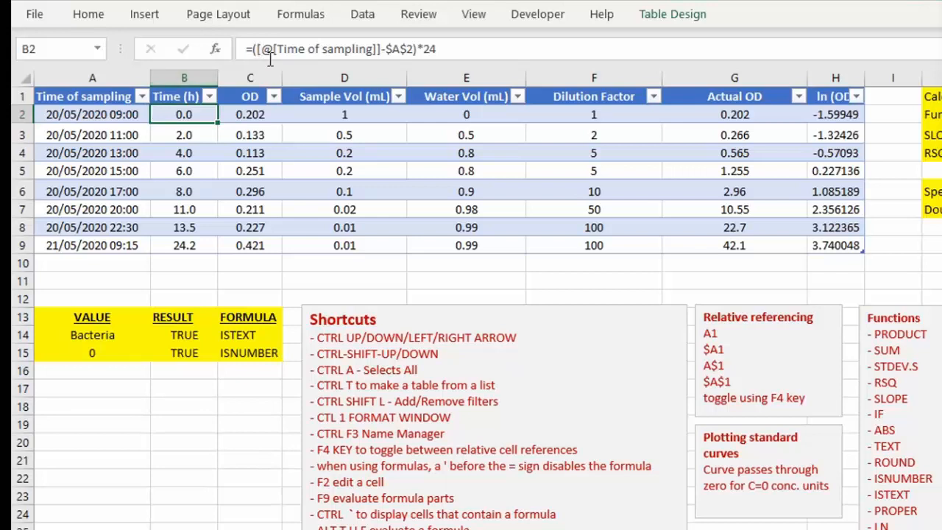
pyautogui.moveTo(256, 48); pyautogui.dragTo(383, 49)
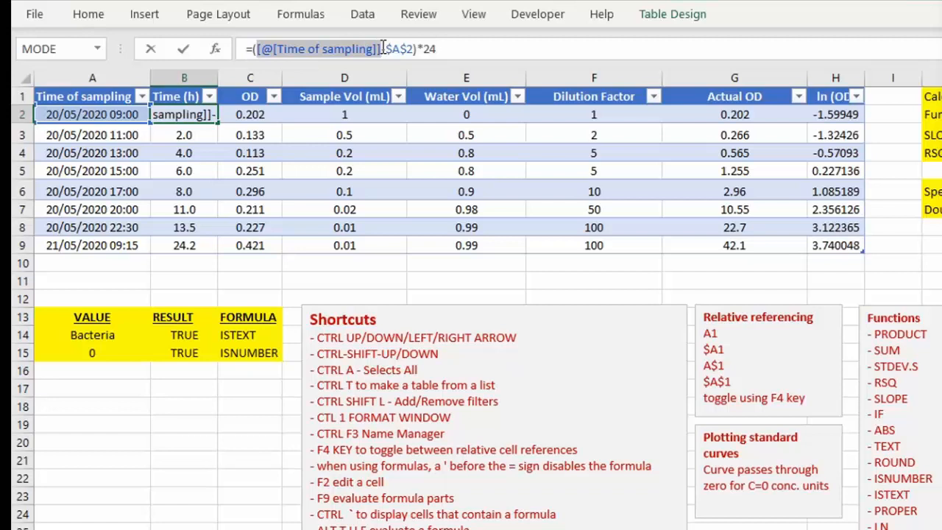
pyautogui.press('Escape')
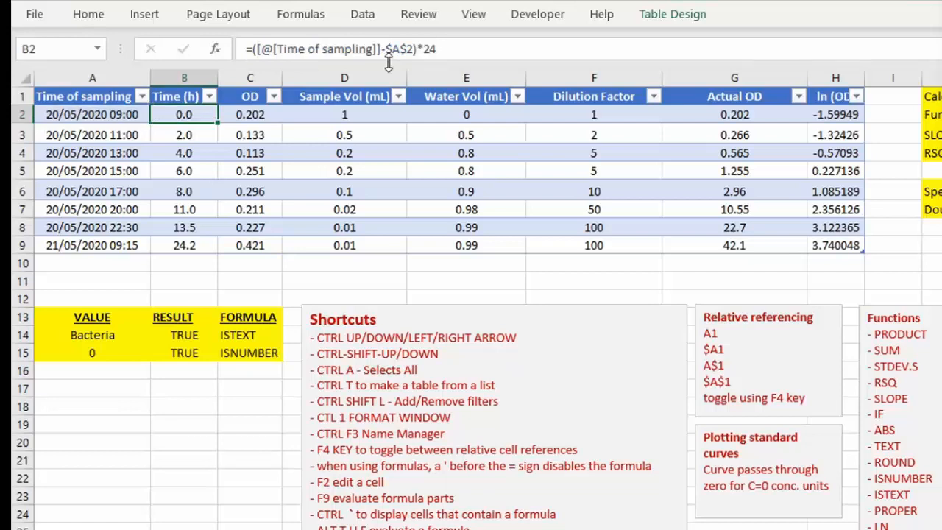
# - Inspect the row 3 contents of the Sample Vol (mL), Water Vol (mL) and Dilution Factor columns, including their formulas
pyautogui.click(362, 129)
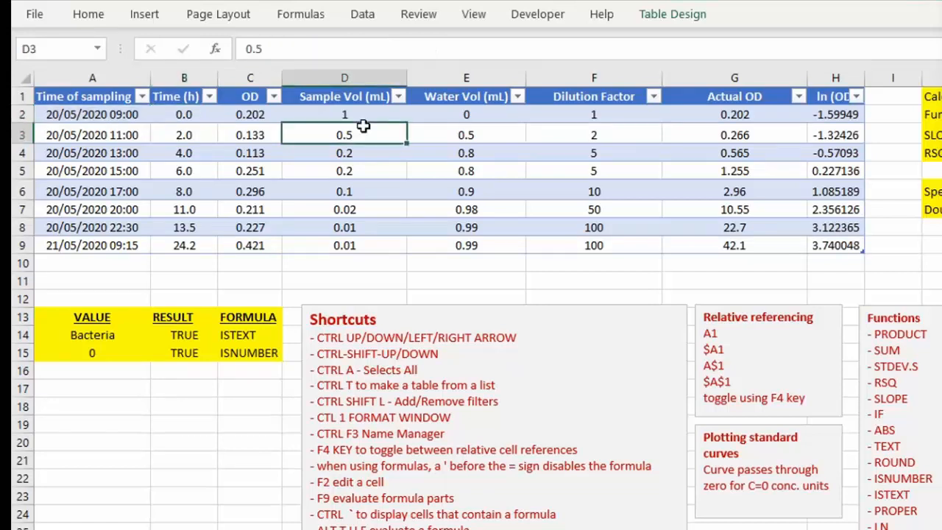
pyautogui.click(448, 133)
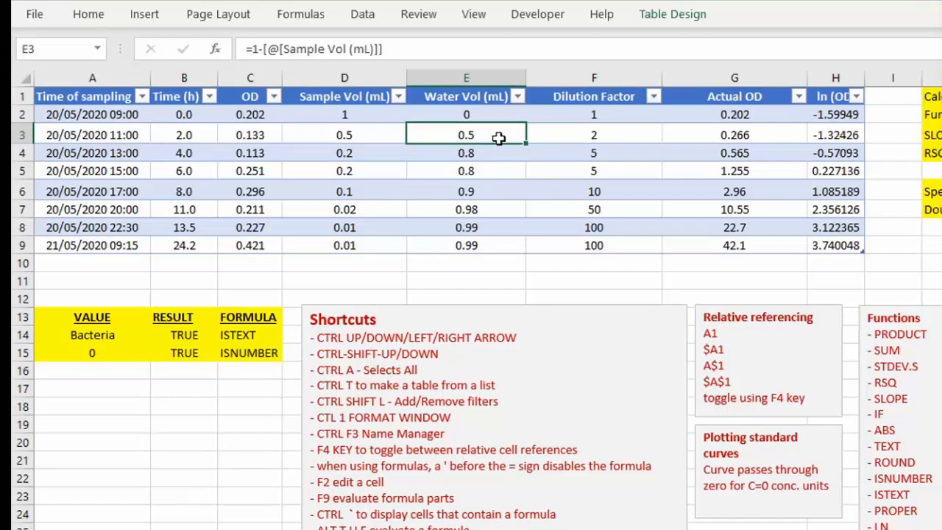
pyautogui.click(576, 139)
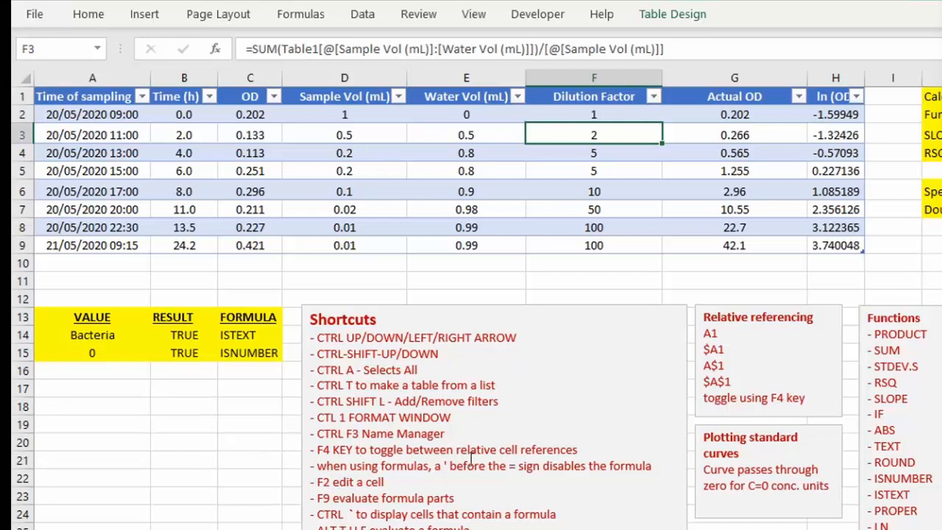
# - Open the Time (h) formula in B2 for in-cell editing, step the cursor back through it, and leave without changes
pyautogui.click(191, 115)
pyautogui.press('F2')
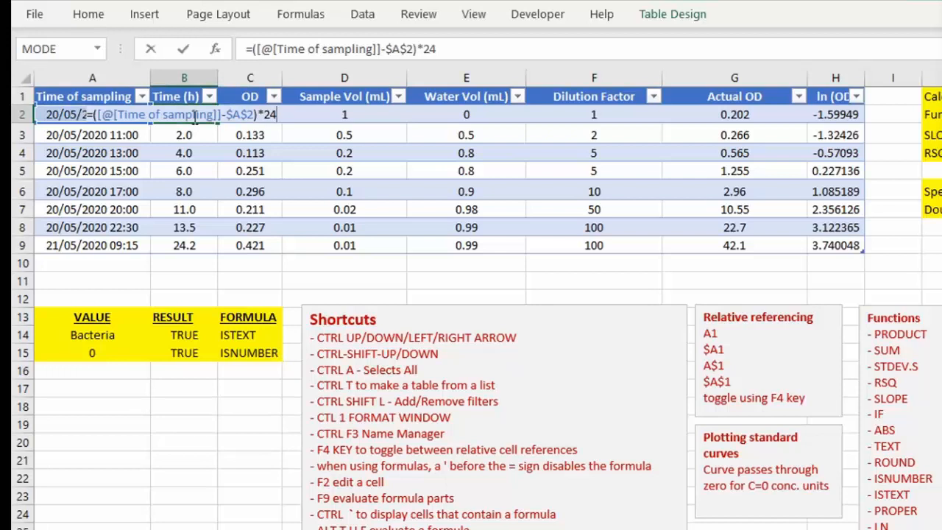
pyautogui.press('Left')
pyautogui.press('Left')
pyautogui.press('Left')
pyautogui.press('Left')
pyautogui.press('Left')
pyautogui.press('Left')
pyautogui.press('Left')
pyautogui.press('Left')
pyautogui.press('Left')
pyautogui.press('Left')
pyautogui.press('Left')
pyautogui.press('Left')
pyautogui.press('Left')
pyautogui.press('Left')
pyautogui.press('Left')
pyautogui.press('Left')
pyautogui.press('Left')
pyautogui.press('Left')
pyautogui.press('Left')
pyautogui.press('Escape')
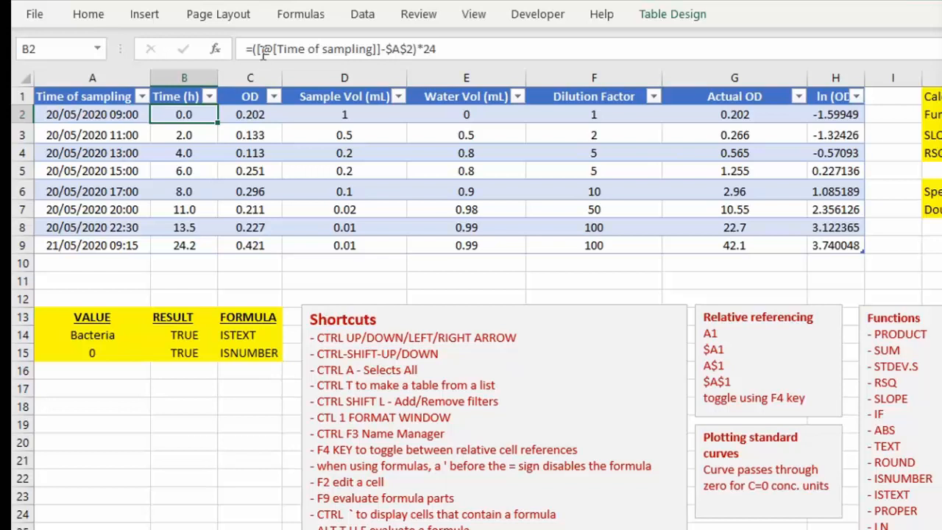
# - Evaluate only the [@[Time of sampling]] part of the B2 formula, and discard the evaluation to keep the original formula
pyautogui.click(259, 49)
pyautogui.moveTo(259, 49); pyautogui.dragTo(381, 51)
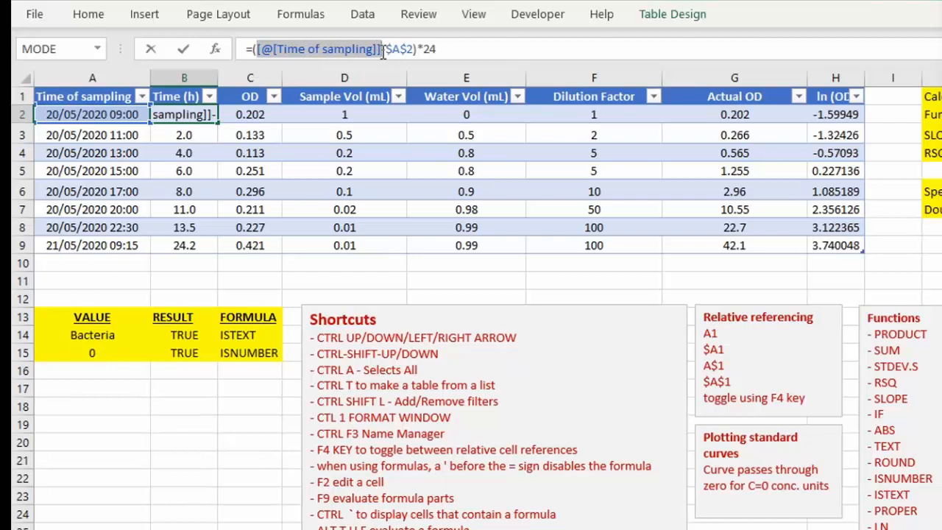
pyautogui.press('F9')
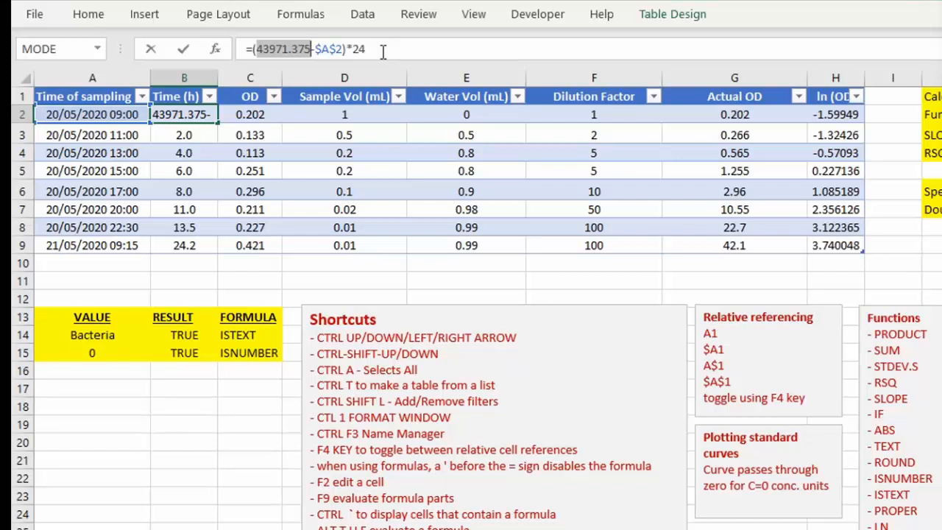
pyautogui.press('Escape')
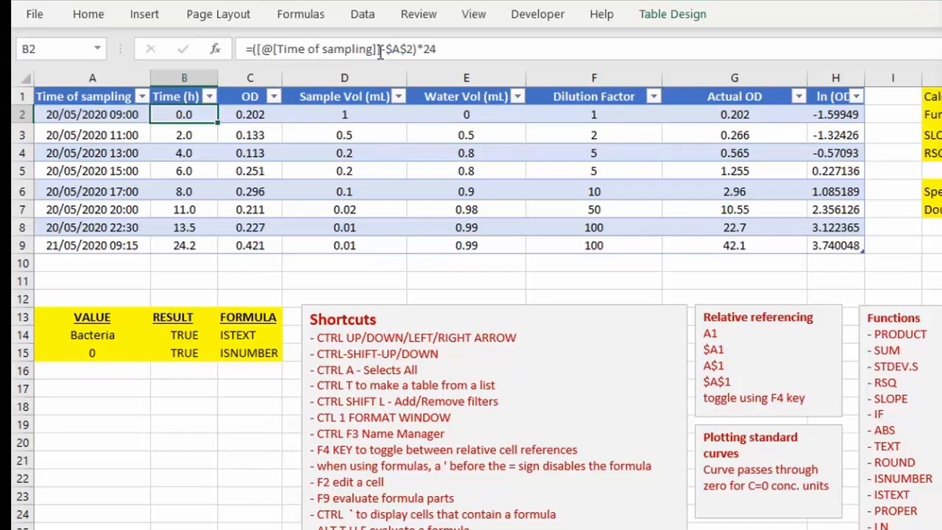
# - Compare the Time of sampling entry in A2 with the Time (h) formulas in B2 and B3
pyautogui.click(96, 116)
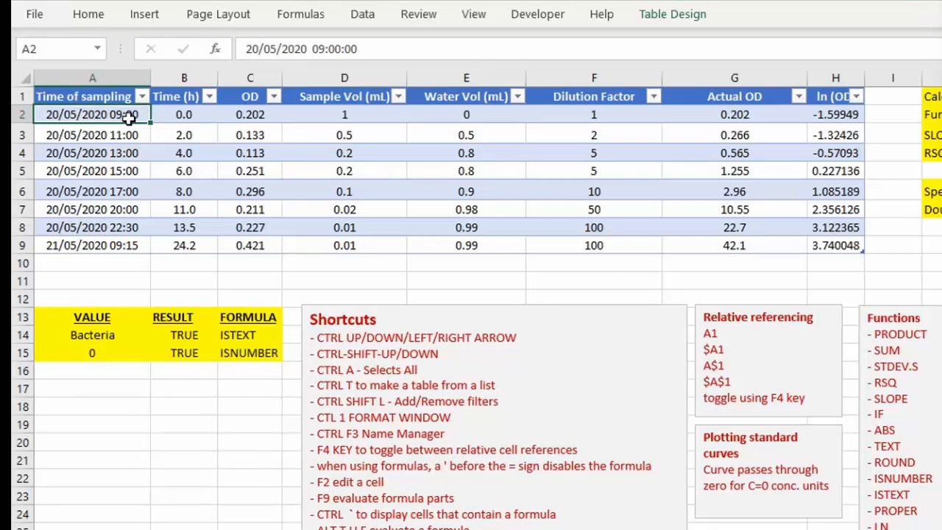
pyautogui.click(183, 117)
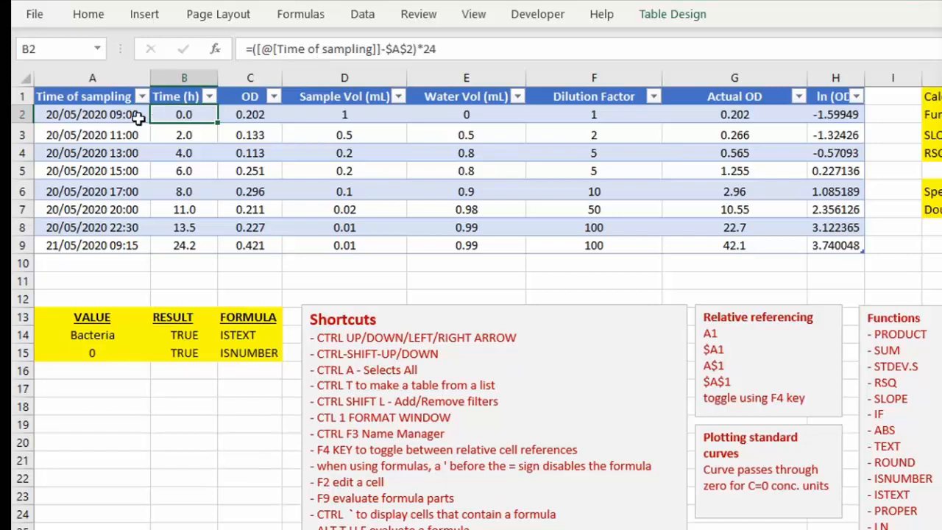
pyautogui.click(116, 114)
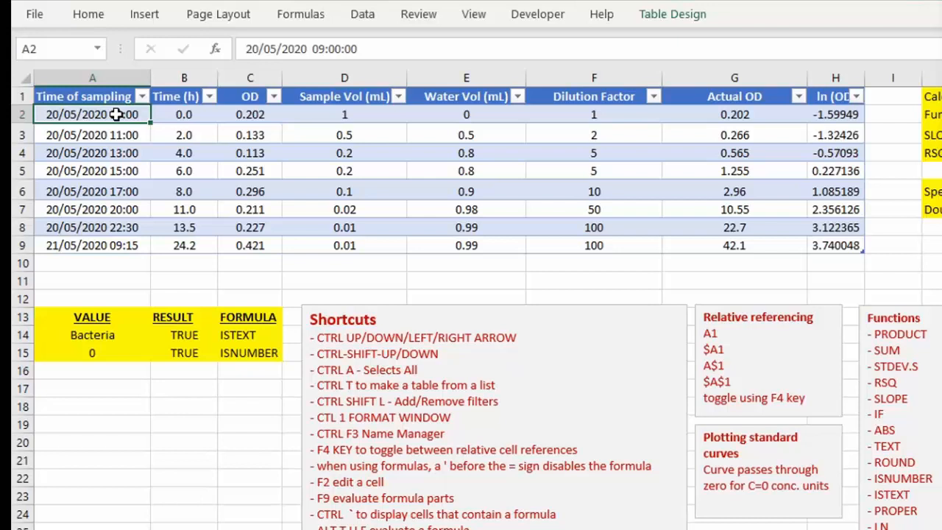
pyautogui.click(179, 129)
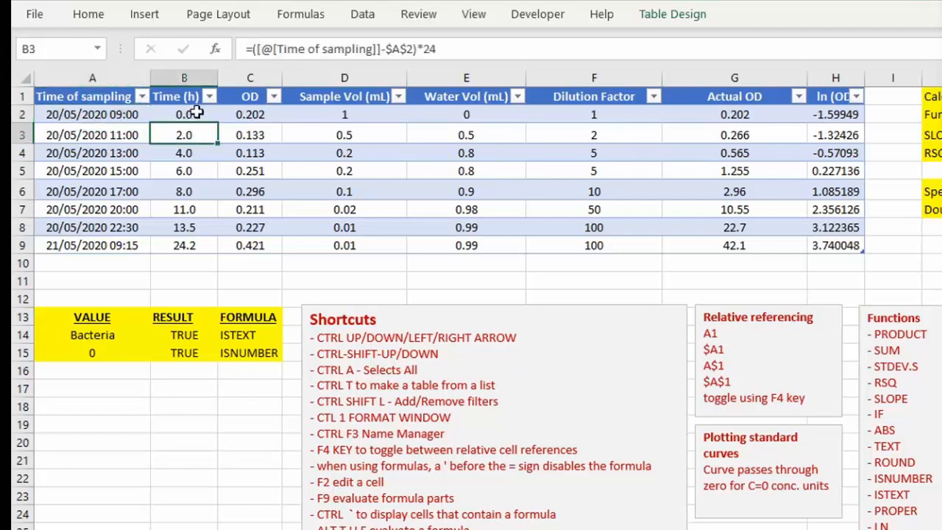
pyautogui.press('Left')
# - Examine the date and time parts of the A2 sampling entry, highlighting its time portion without editing it
pyautogui.click(131, 115)
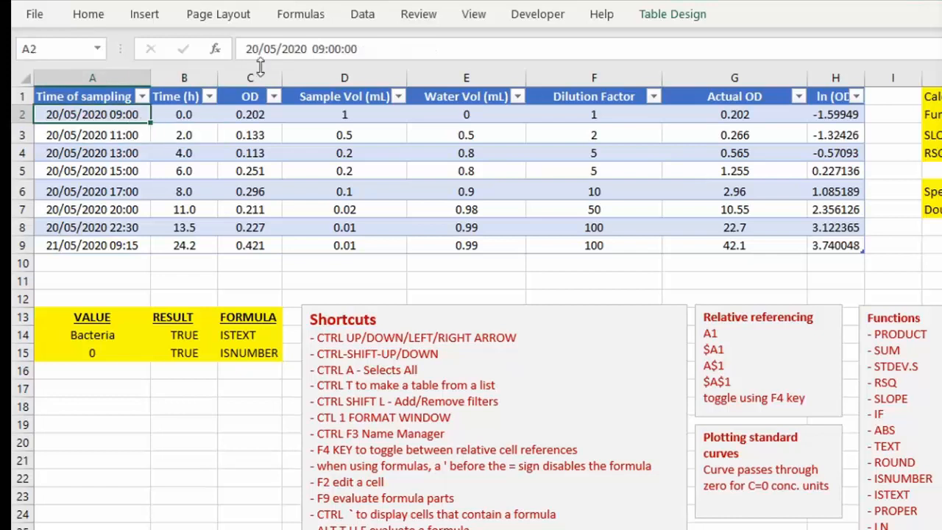
pyautogui.click(304, 48)
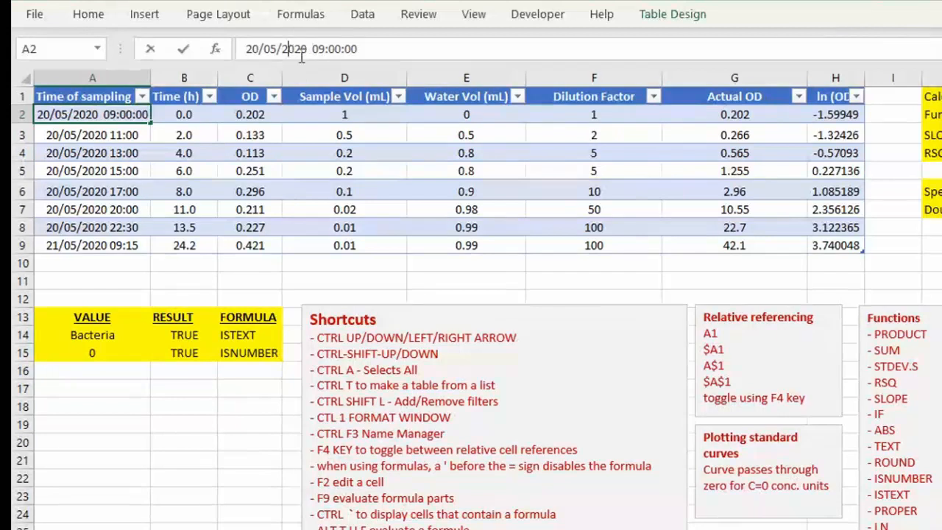
pyautogui.moveTo(310, 48); pyautogui.dragTo(347, 49)
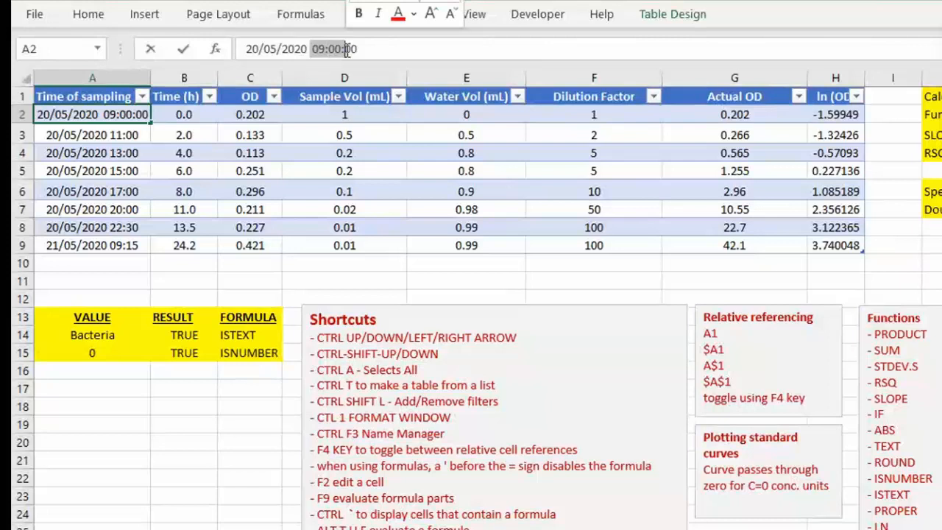
pyautogui.click(131, 132)
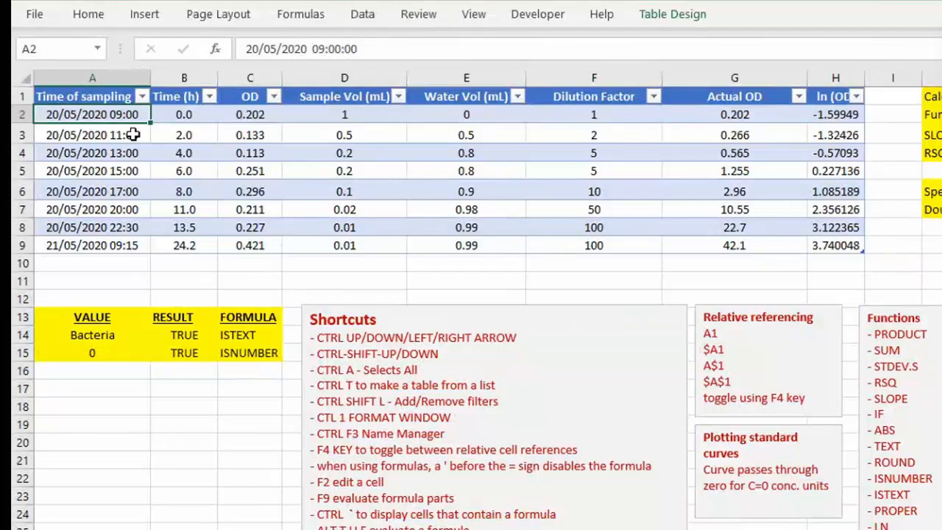
# - Highlight the multiplier 24 in the B2 Time (h) formula for inspection, and leave the formula unedited
pyautogui.click(171, 117)
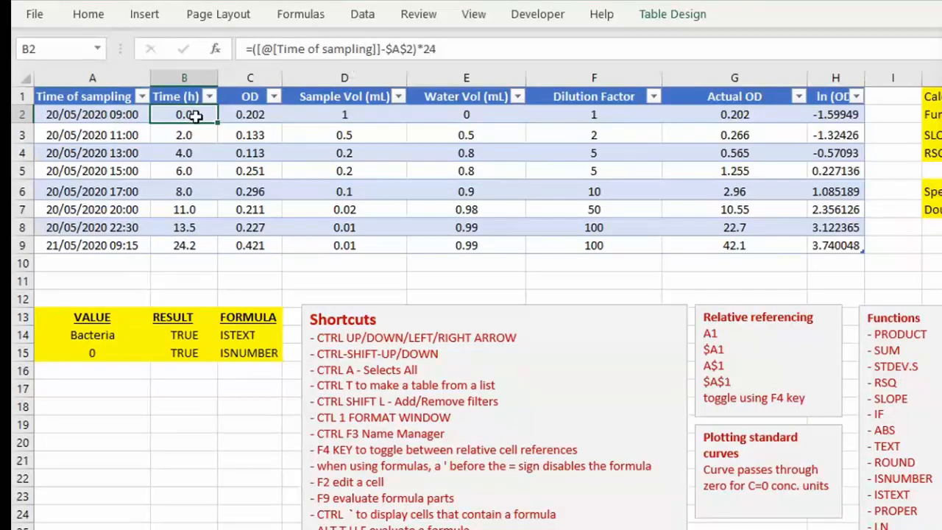
pyautogui.moveTo(435, 49); pyautogui.dragTo(425, 49)
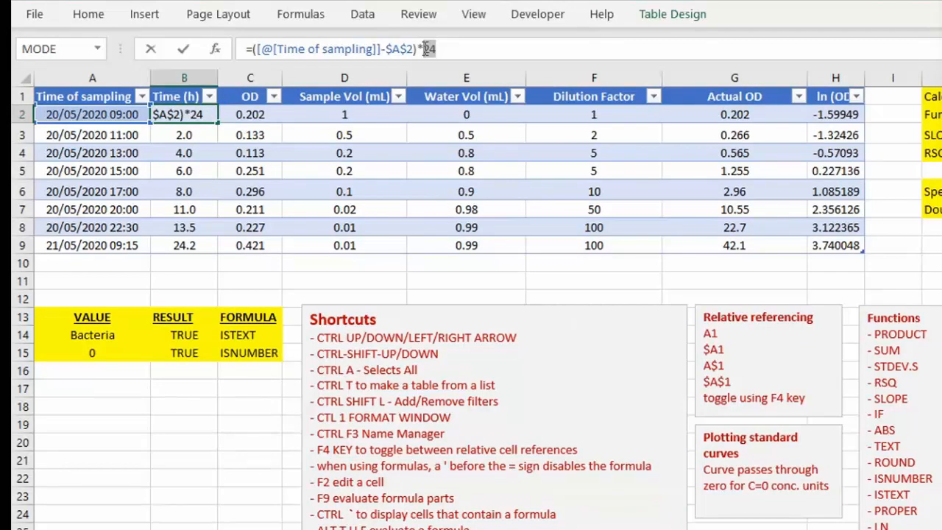
pyautogui.press('Escape')
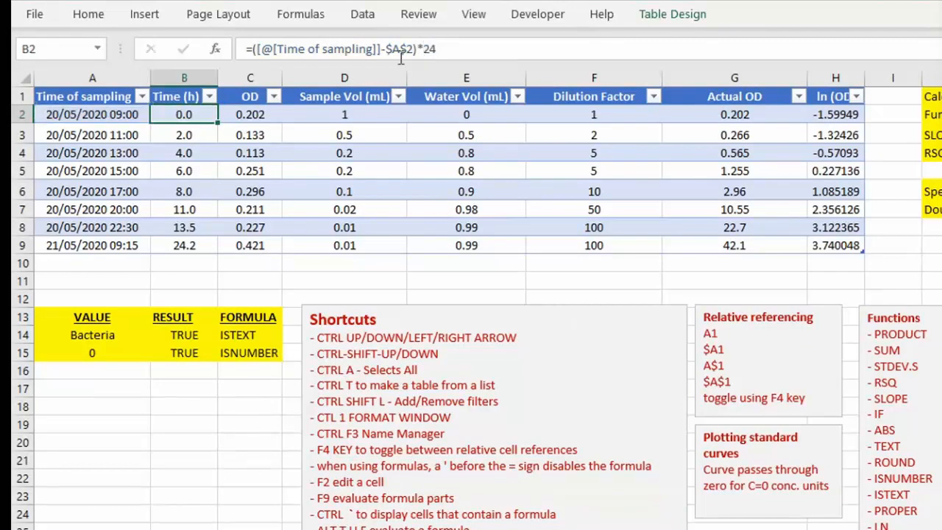
# - Evaluate the [@[Time of sampling]]-$A$2 difference in the B3 formula, check it against the A3 entry, and discard the evaluation
pyautogui.click(203, 128)
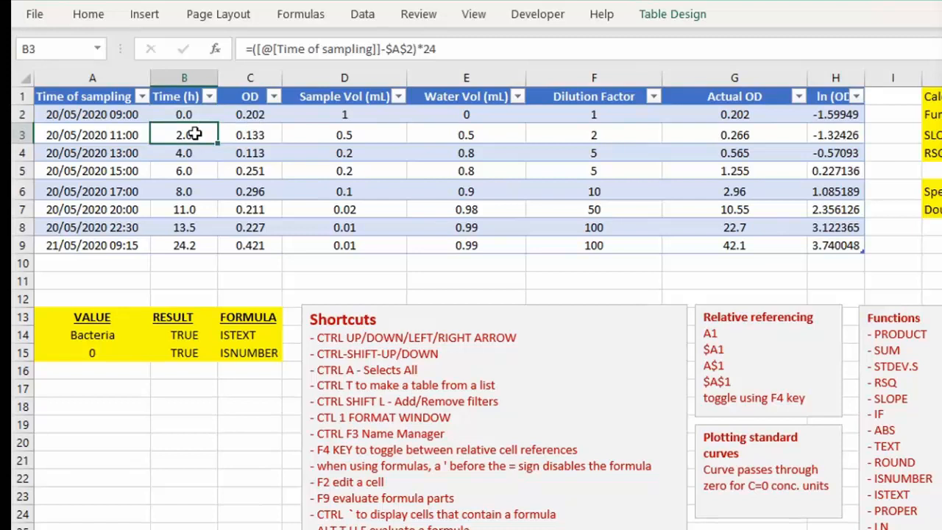
pyautogui.click(107, 139)
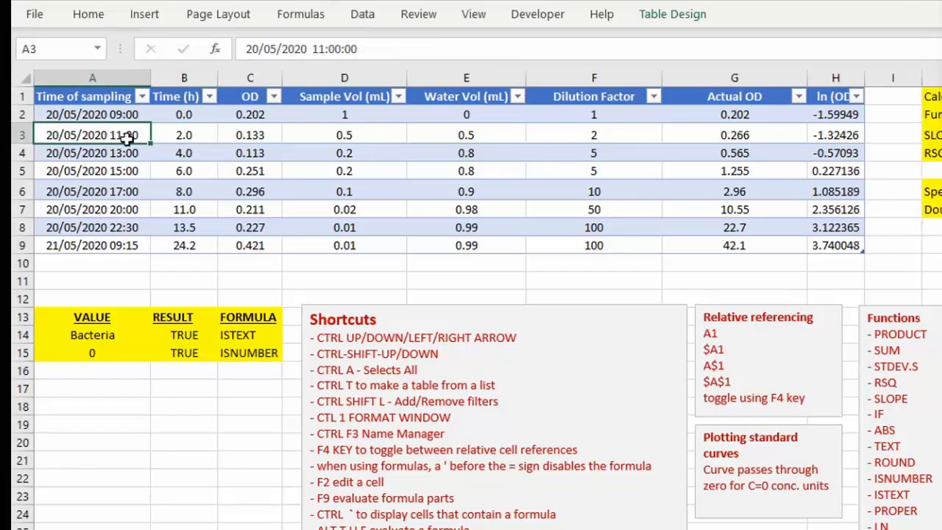
pyautogui.click(183, 137)
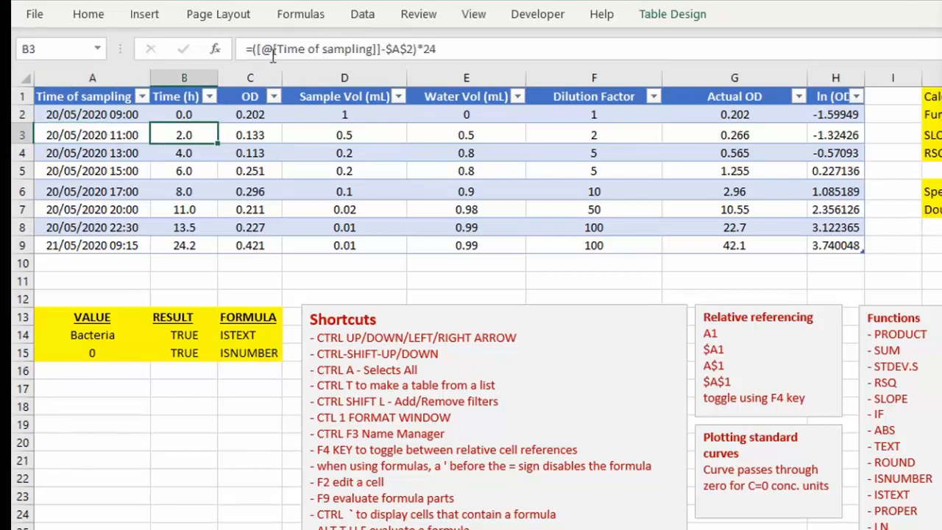
pyautogui.moveTo(256, 50); pyautogui.dragTo(414, 54)
pyautogui.press('F9')
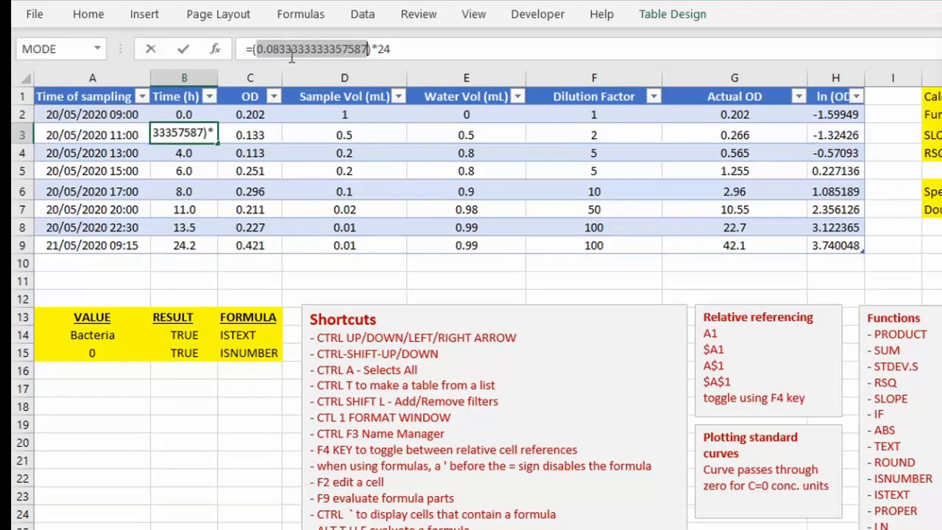
pyautogui.click(406, 49)
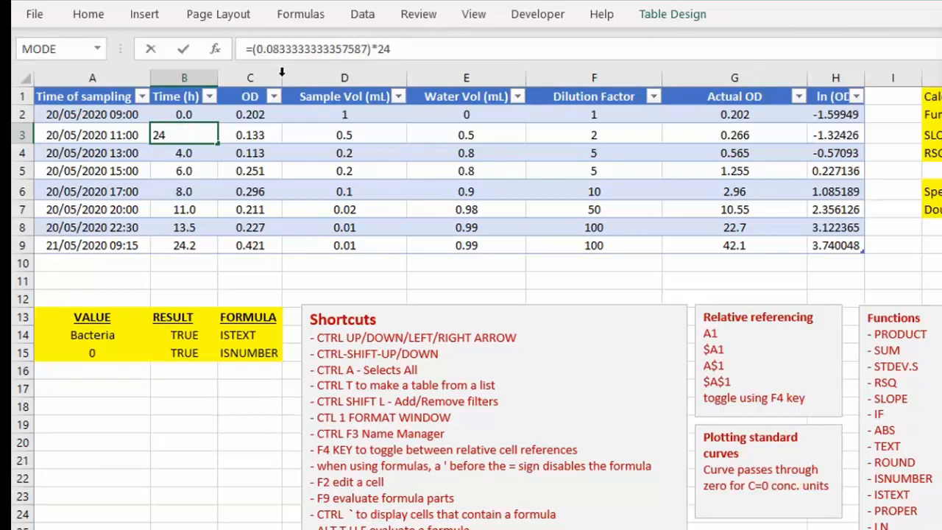
pyautogui.press('Escape')
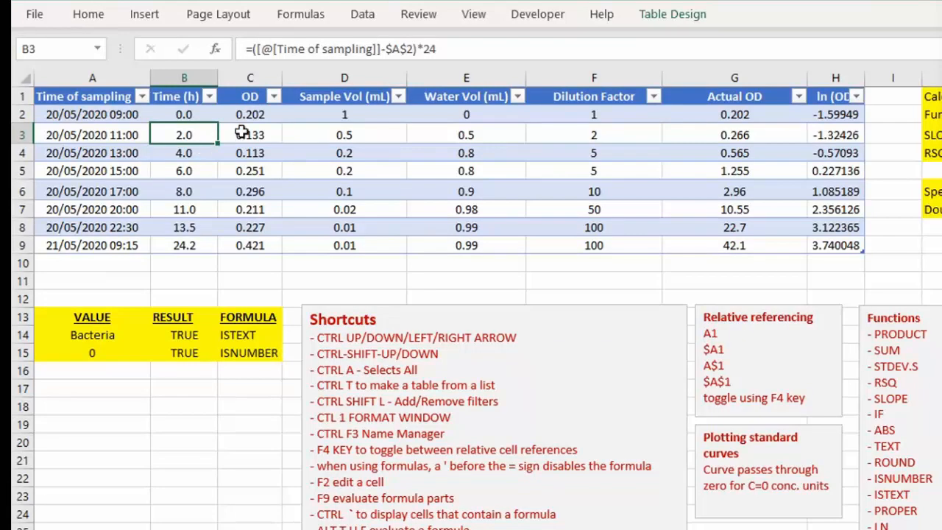
# - Inspect the OD header and row 3 reading, and compare Sample Vol (mL) entries with the Water Vol (mL) formulas in rows 2 to 4
pyautogui.click(271, 135)
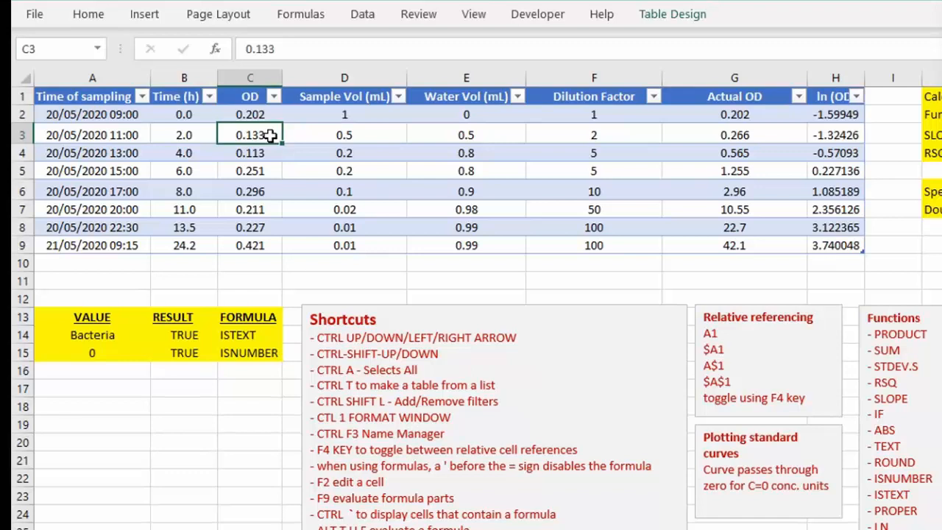
pyautogui.click(248, 94)
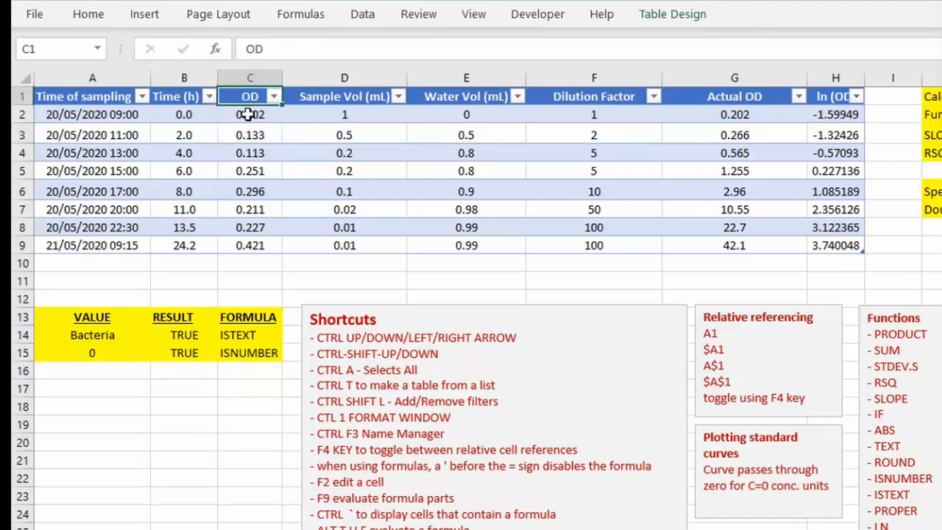
pyautogui.click(315, 119)
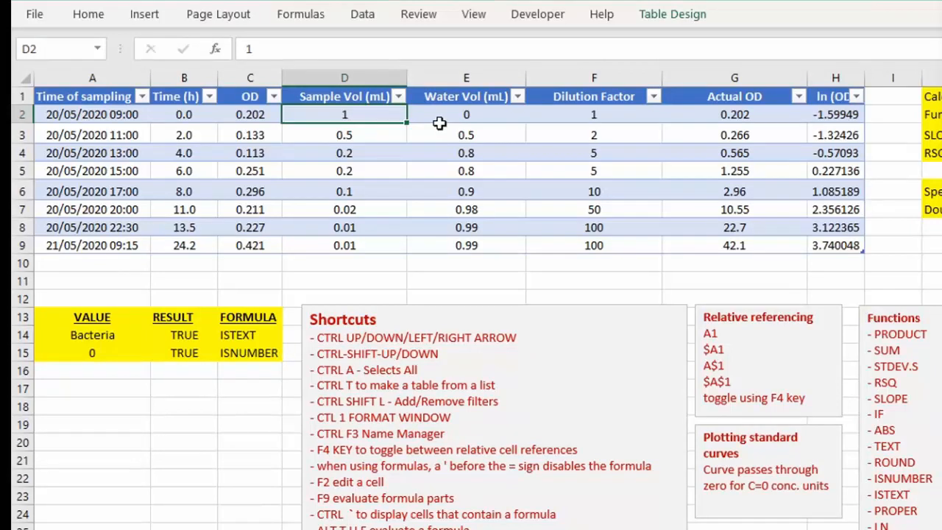
pyautogui.click(383, 140)
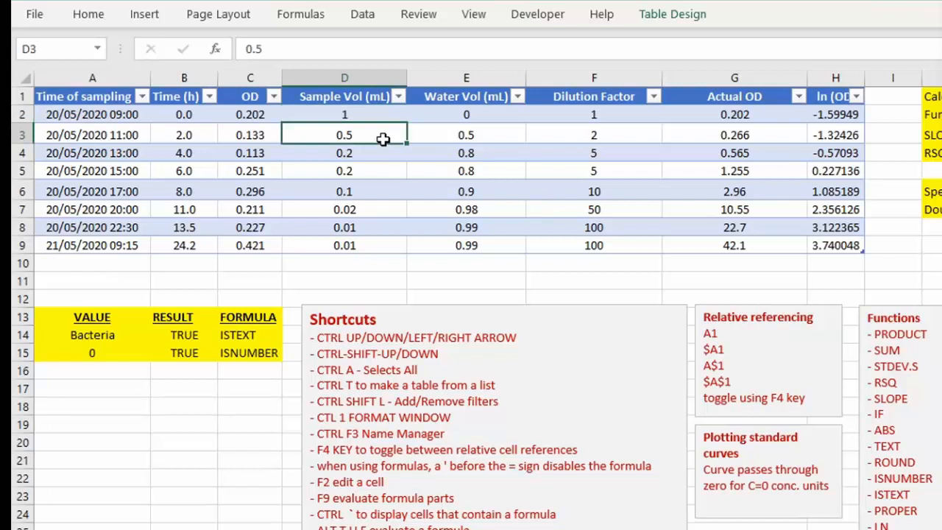
pyautogui.click(450, 152)
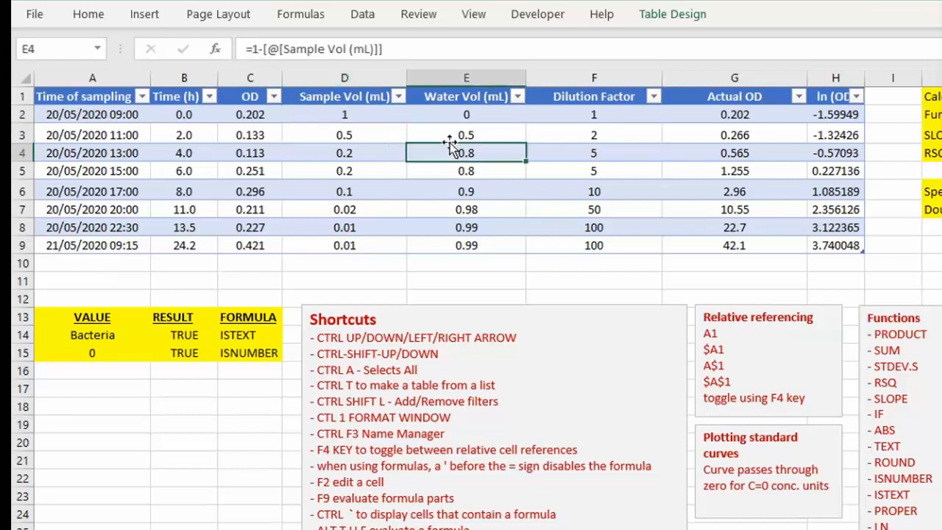
pyautogui.click(360, 135)
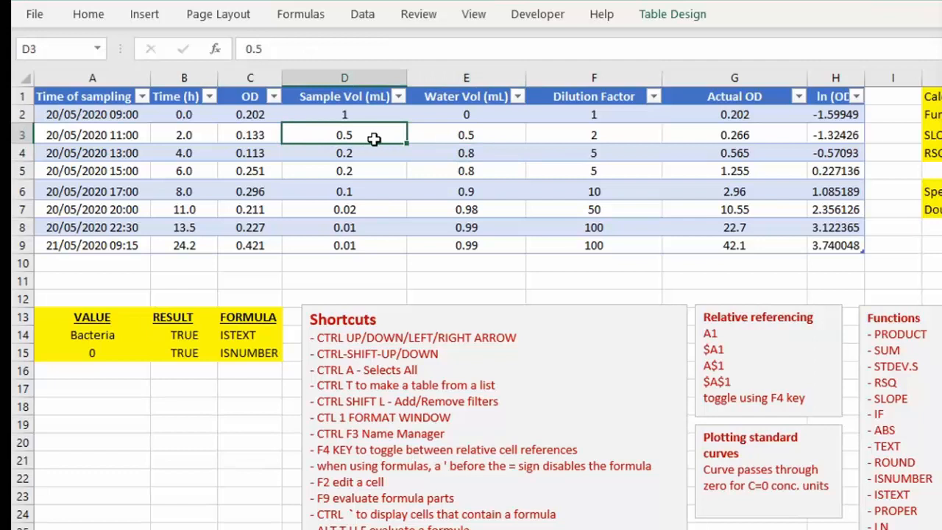
pyautogui.click(448, 137)
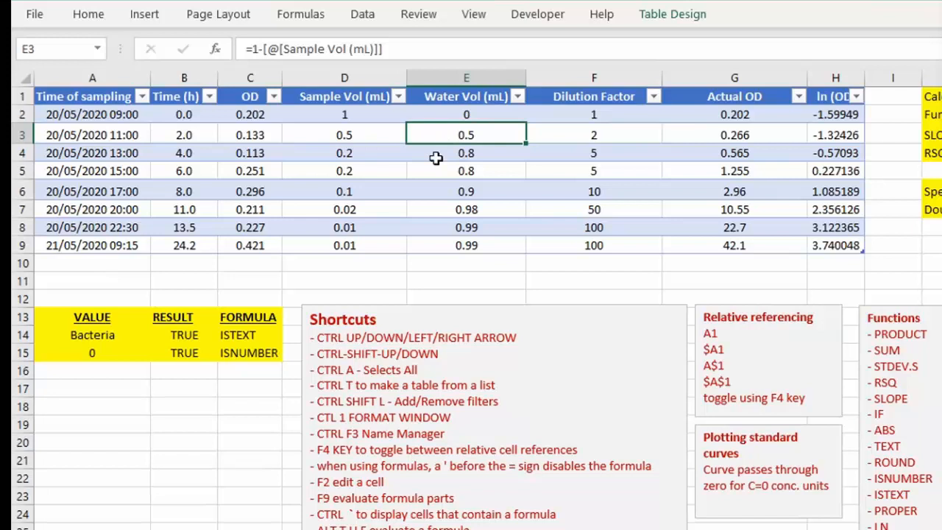
pyautogui.click(435, 158)
pyautogui.click(345, 158)
pyautogui.click(487, 157)
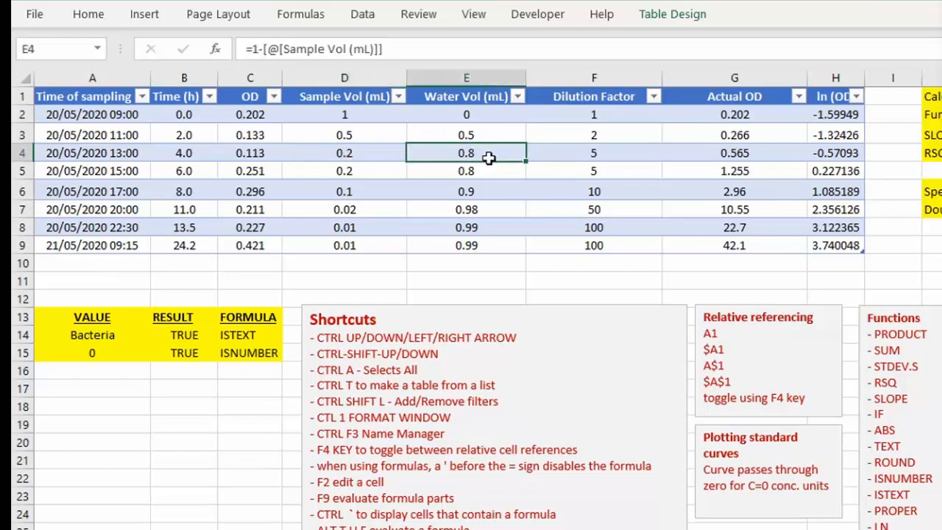
# - Evaluate the SUM part of the Dilution Factor formula in F3, and discard the evaluation to keep the formula
pyautogui.click(596, 147)
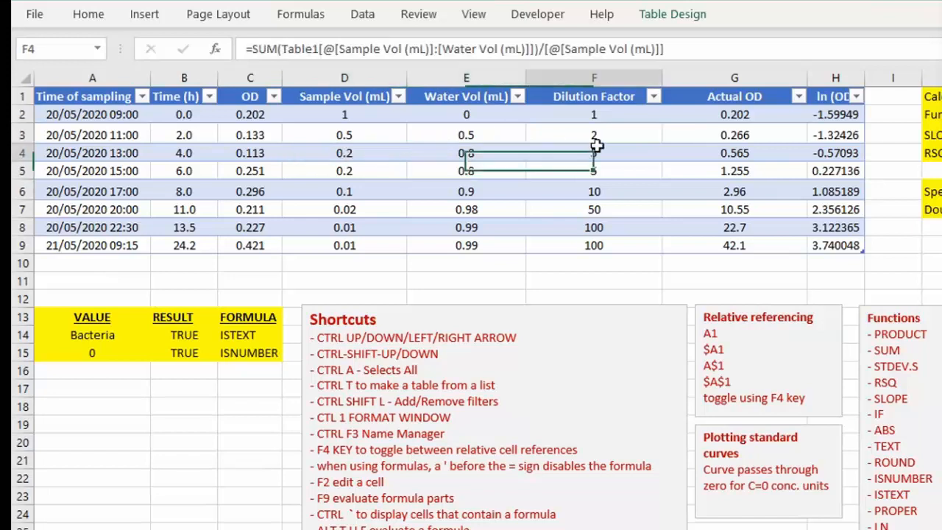
pyautogui.click(623, 135)
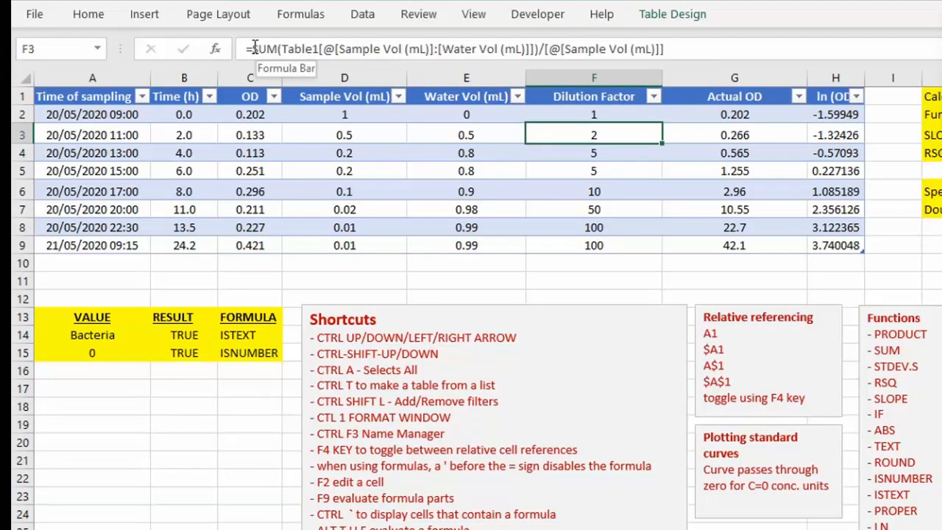
pyautogui.moveTo(254, 49); pyautogui.dragTo(542, 49)
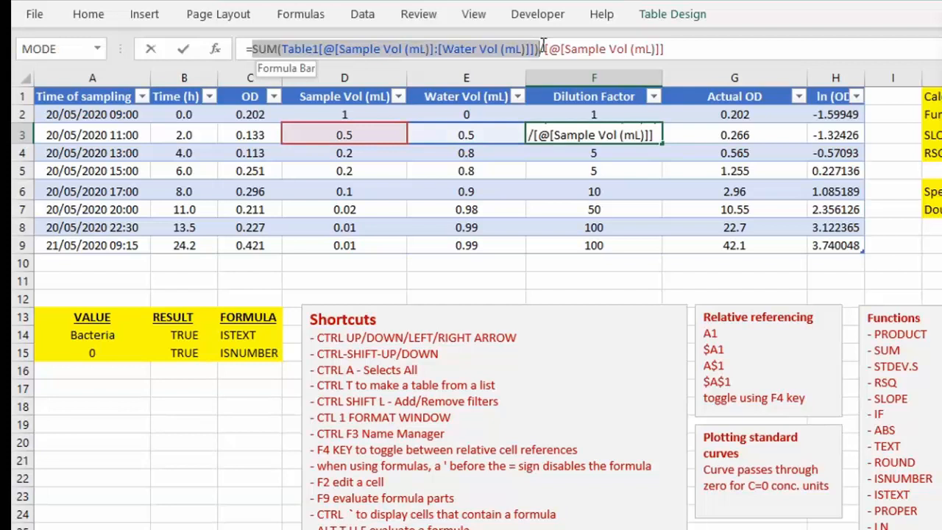
pyautogui.press('F9')
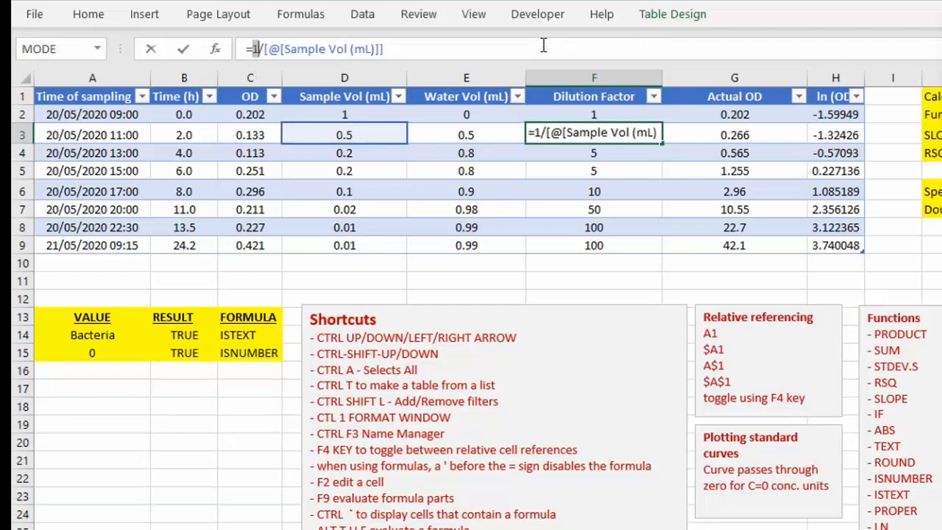
pyautogui.press('Escape')
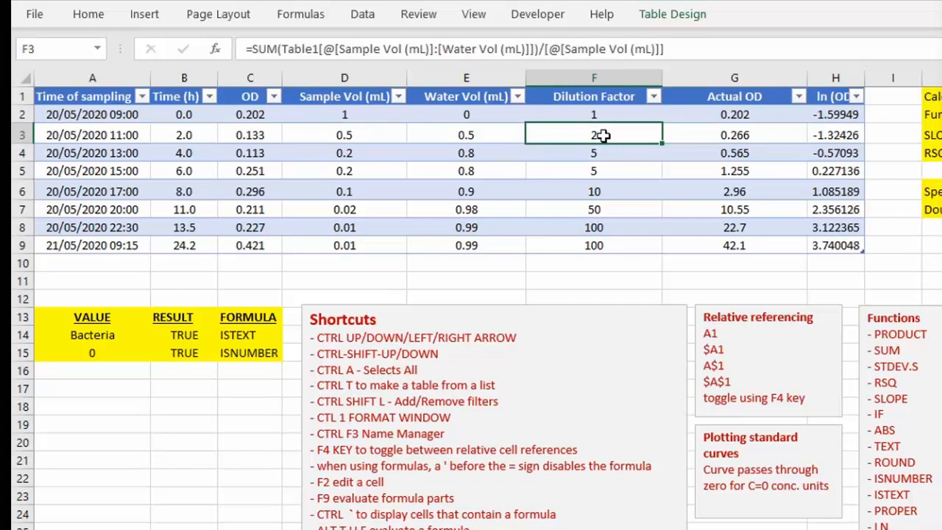
# - Highlight the PRODUCT function in the G4 Actual OD formula for inspection, and leave the formula unedited
pyautogui.click(736, 136)
pyautogui.click(741, 150)
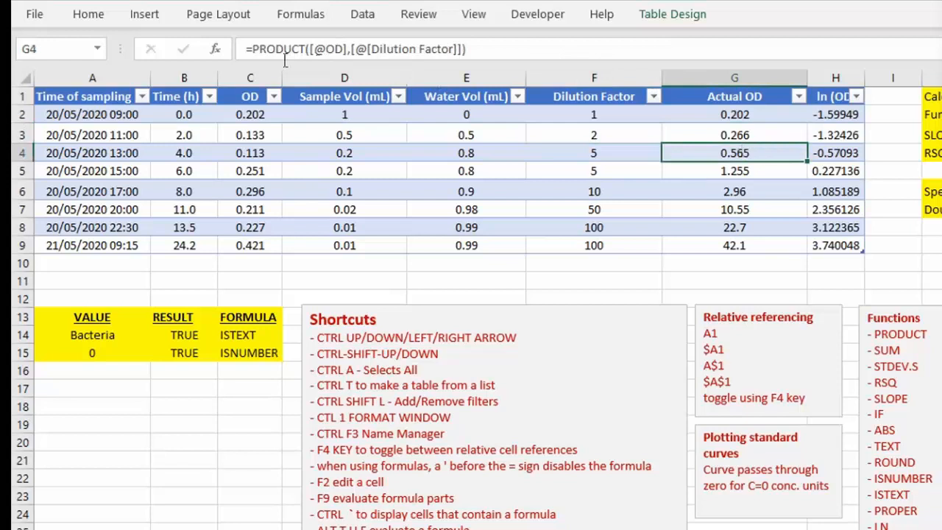
pyautogui.click(249, 50)
pyautogui.moveTo(248, 48); pyautogui.dragTo(309, 48)
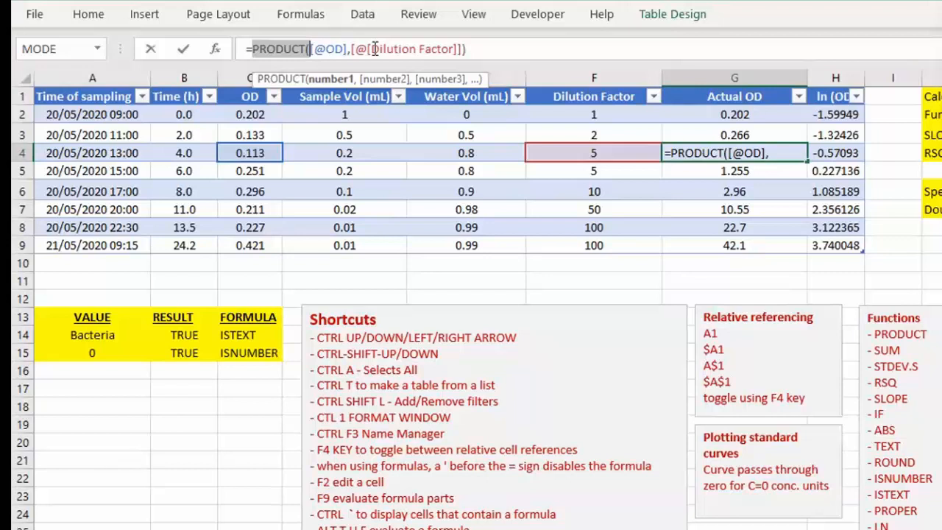
pyautogui.press('Escape')
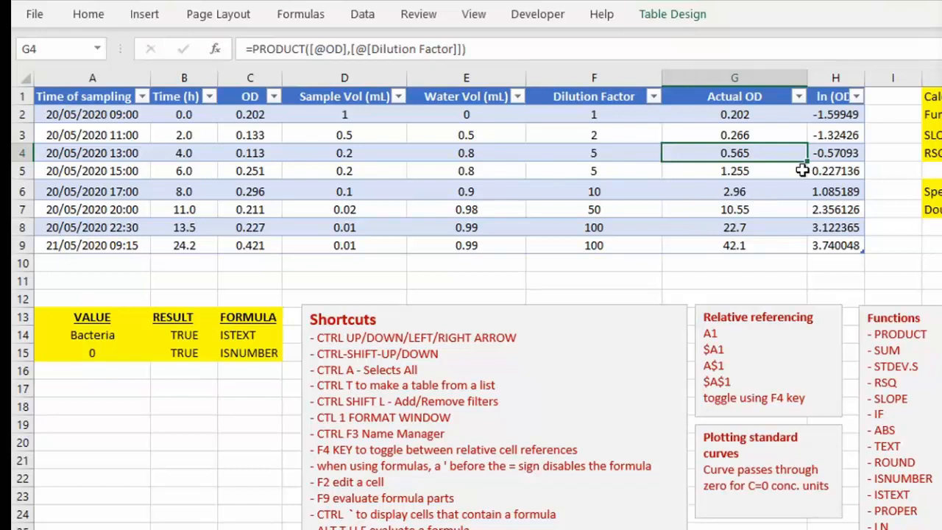
# - Show the formulas in all worksheet cells, look across the table and growth rate block, and switch back to displaying values
pyautogui.click(483, 490)
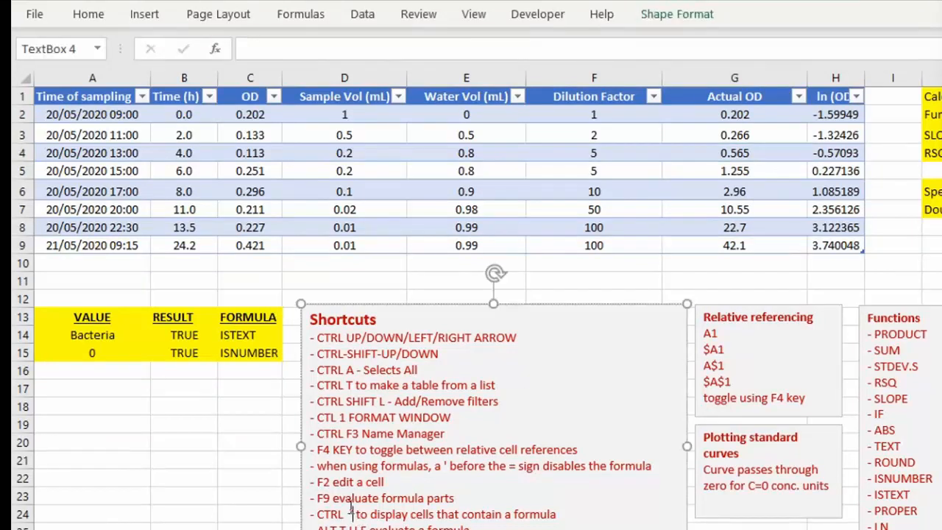
pyautogui.moveTo(358, 514); pyautogui.dragTo(318, 514)
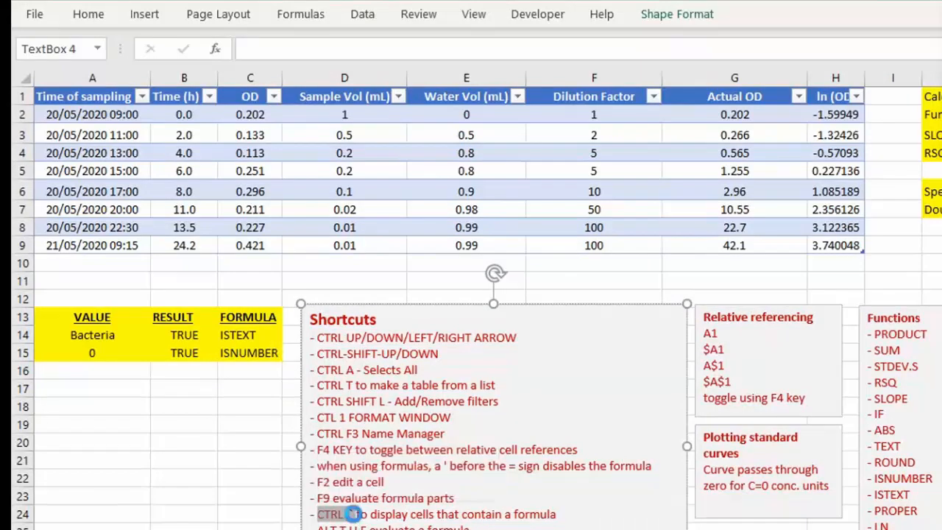
pyautogui.hotkey('ctrl', '`')
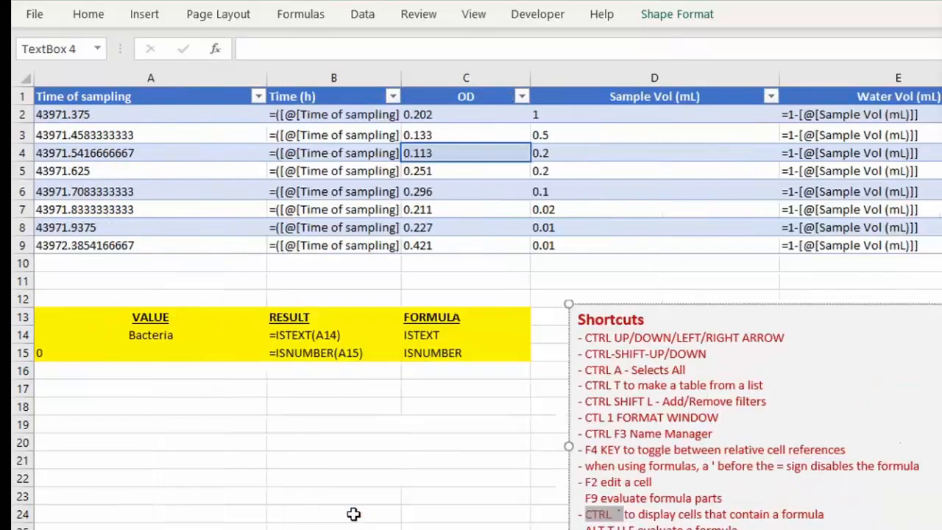
pyautogui.hscroll(3, 353, 514)
pyautogui.hscroll(5, 353, 513)
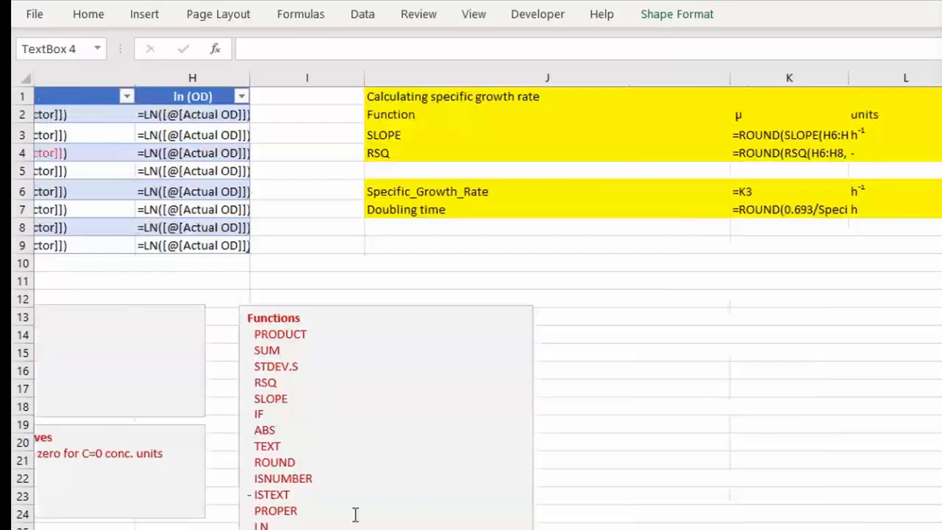
pyautogui.hscroll(-6, 354, 514)
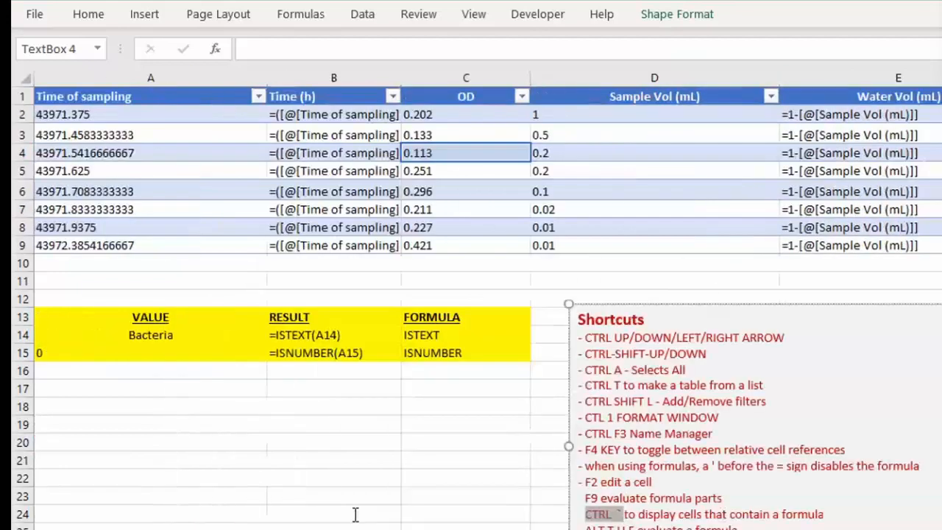
pyautogui.hotkey('ctrl', '`')
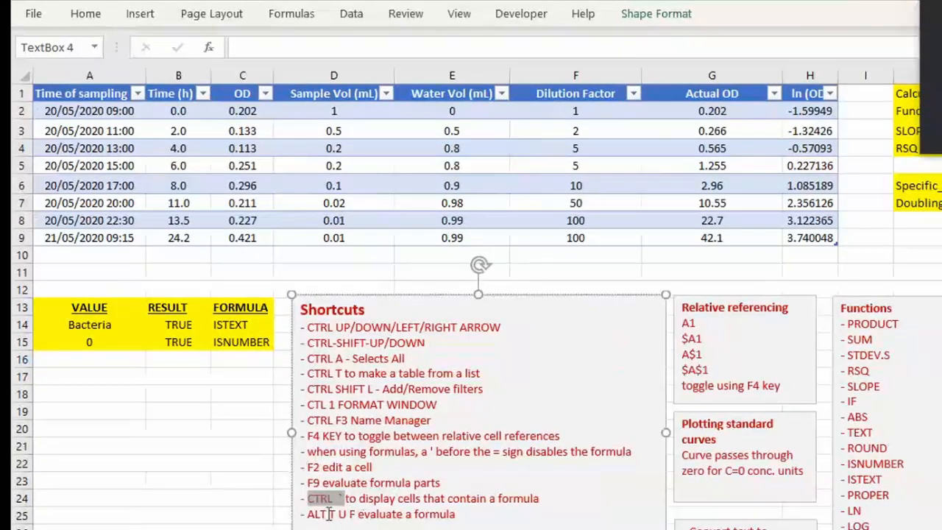
# - Step through the B6 Time (h) formula in Evaluate Formula until it is fully evaluated, and close the evaluation
pyautogui.moveTo(307, 515); pyautogui.dragTo(358, 515)
pyautogui.click(181, 185)
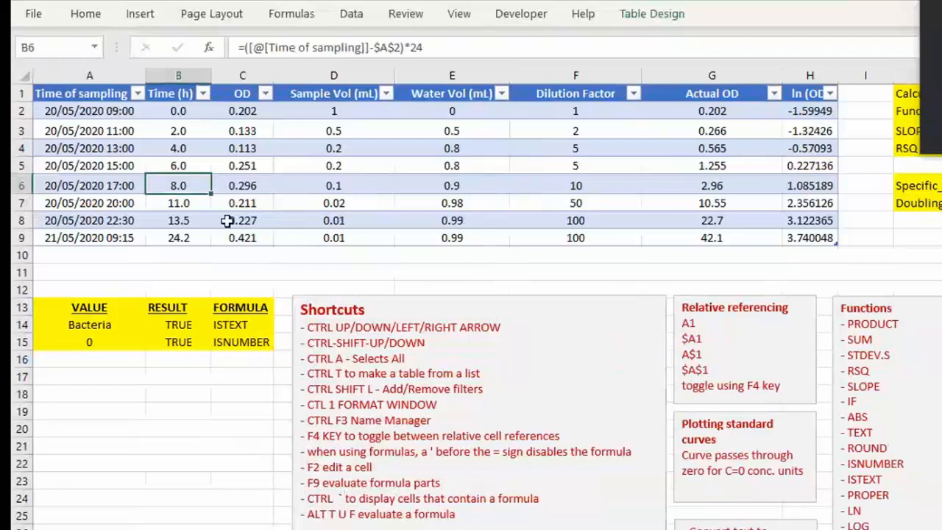
pyautogui.hotkey('alt', 't')
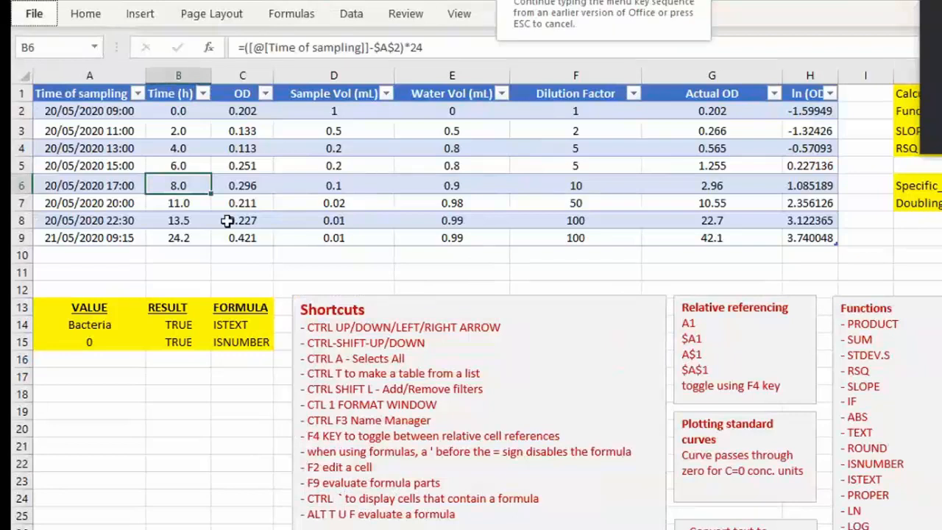
pyautogui.press('u')
pyautogui.press('f')
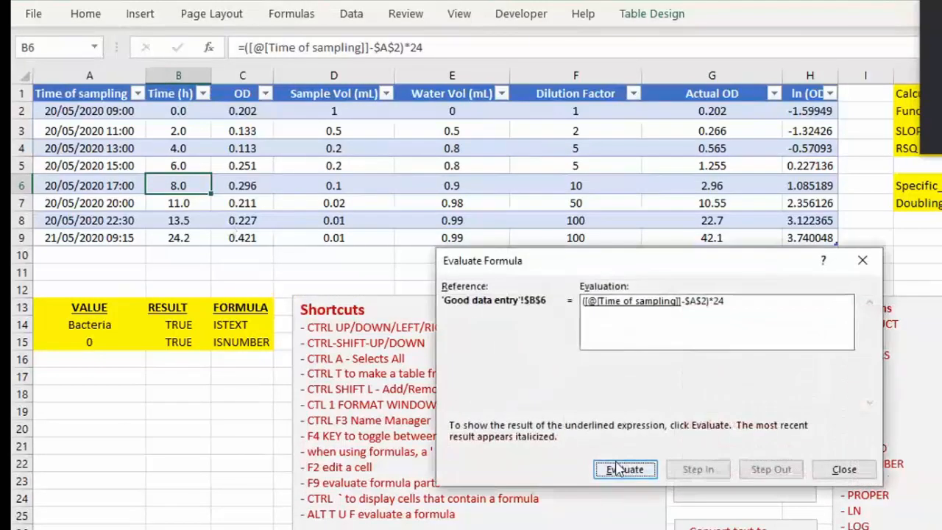
pyautogui.click(622, 469)
pyautogui.click(622, 470)
pyautogui.click(622, 470)
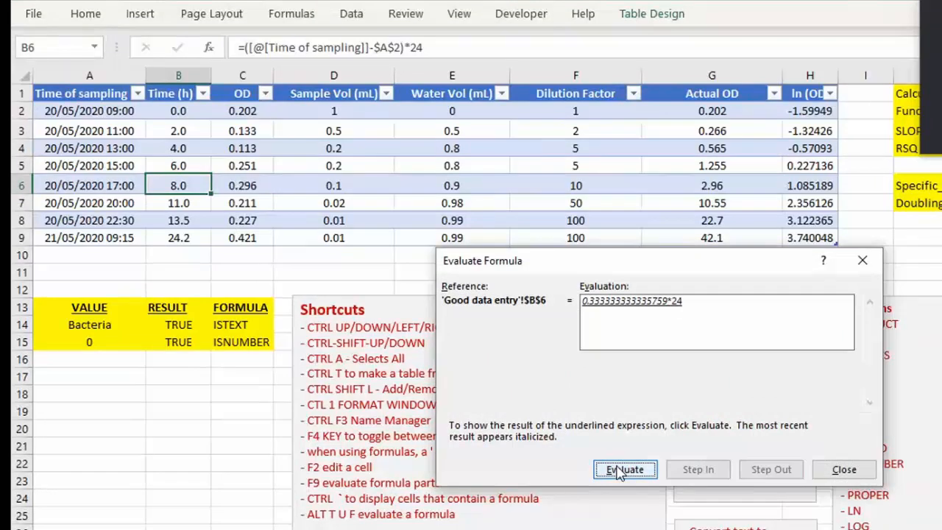
pyautogui.click(620, 471)
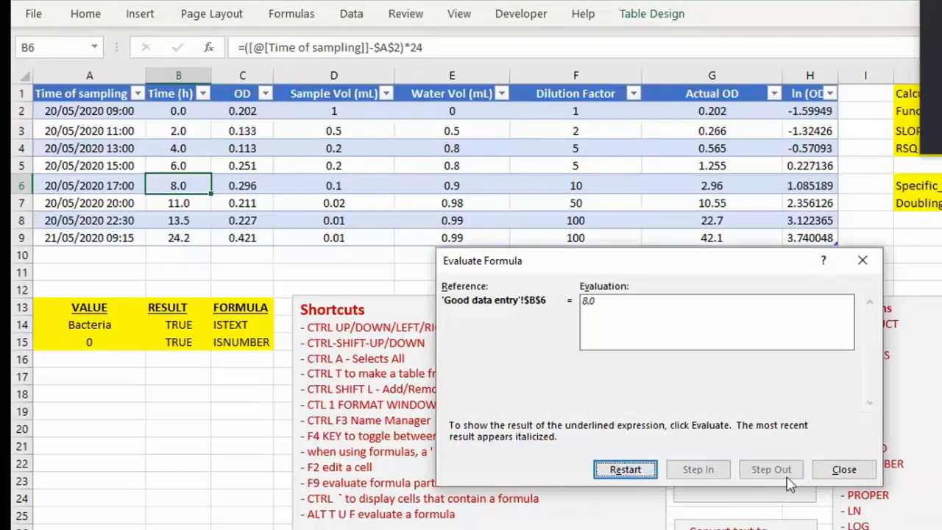
pyautogui.click(842, 471)
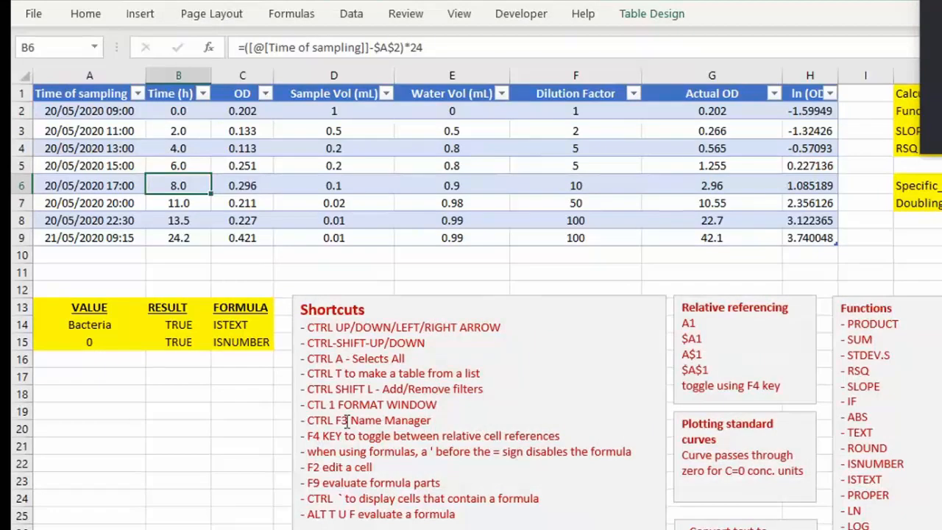
pyautogui.moveTo(307, 404); pyautogui.dragTo(336, 404)
pyautogui.hotkey('ctrl', '1')
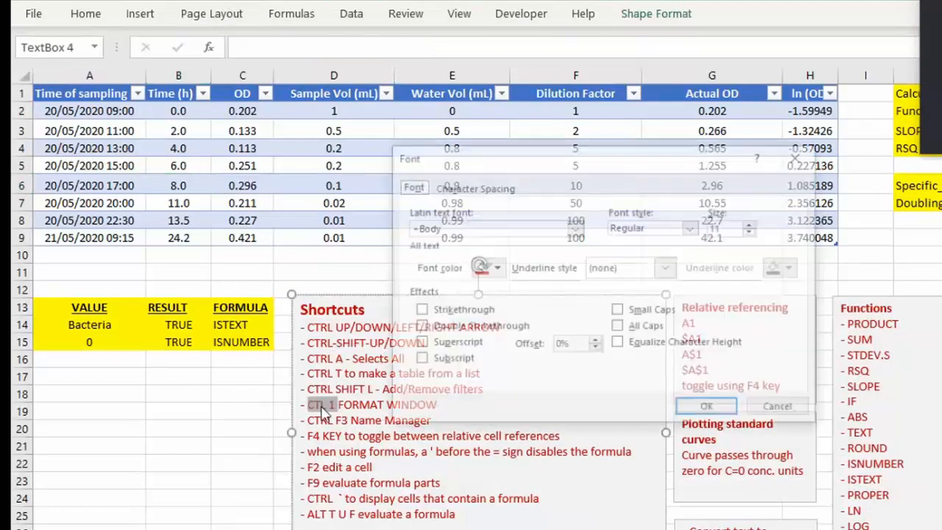
pyautogui.press('Escape')
# - Review the alignment and number format options for Sample Vol (mL) cell D7, and apply the Text format
pyautogui.click(388, 203)
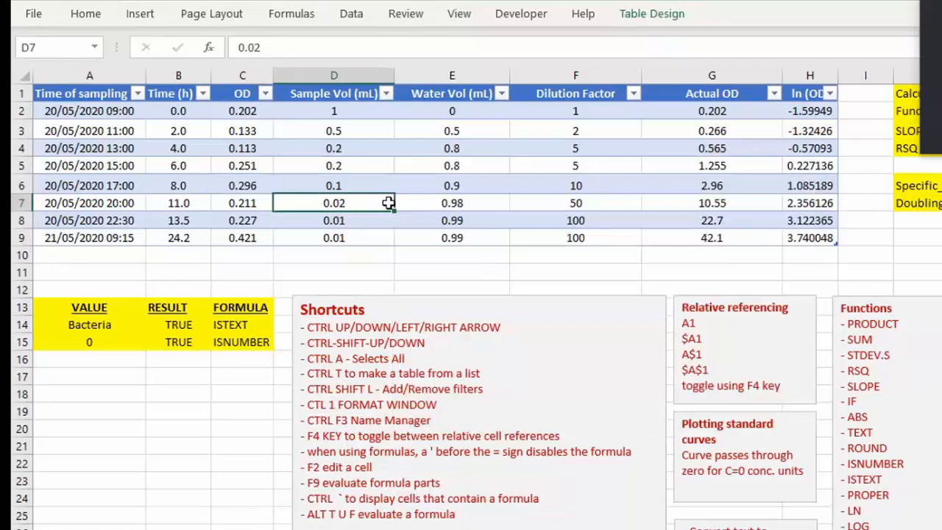
pyautogui.hotkey('ctrl', '1')
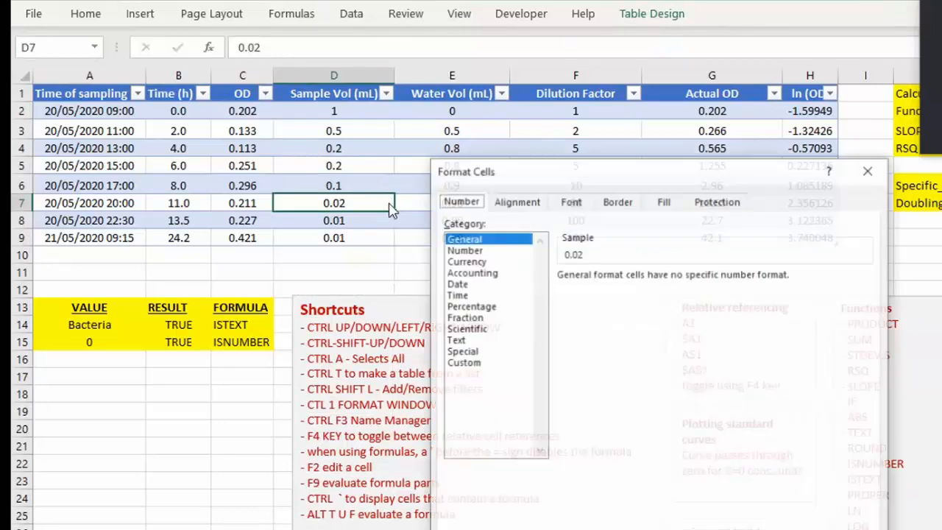
pyautogui.click(515, 201)
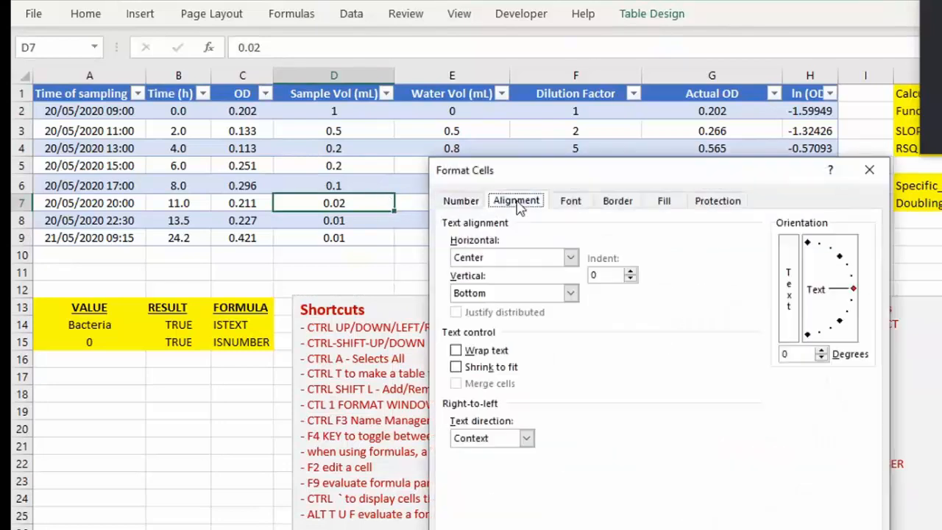
pyautogui.click(475, 204)
pyautogui.click(482, 294)
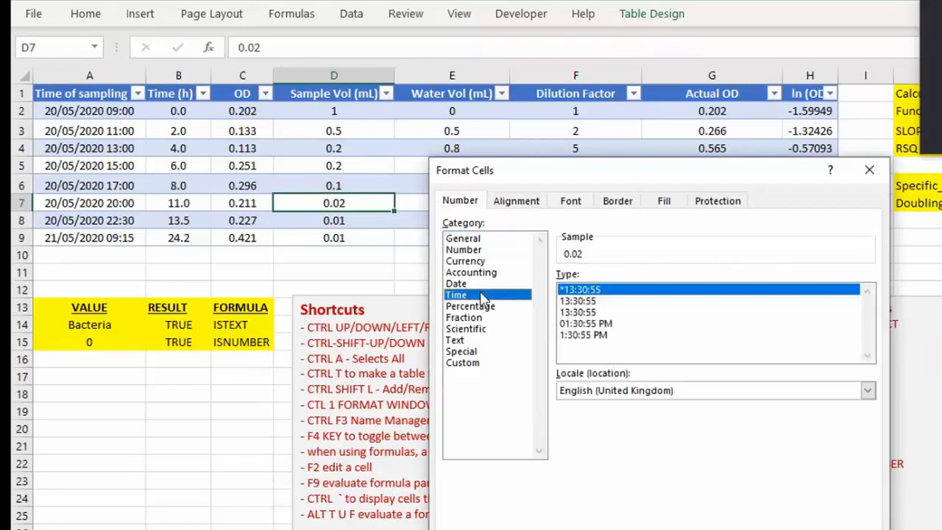
pyautogui.click(473, 341)
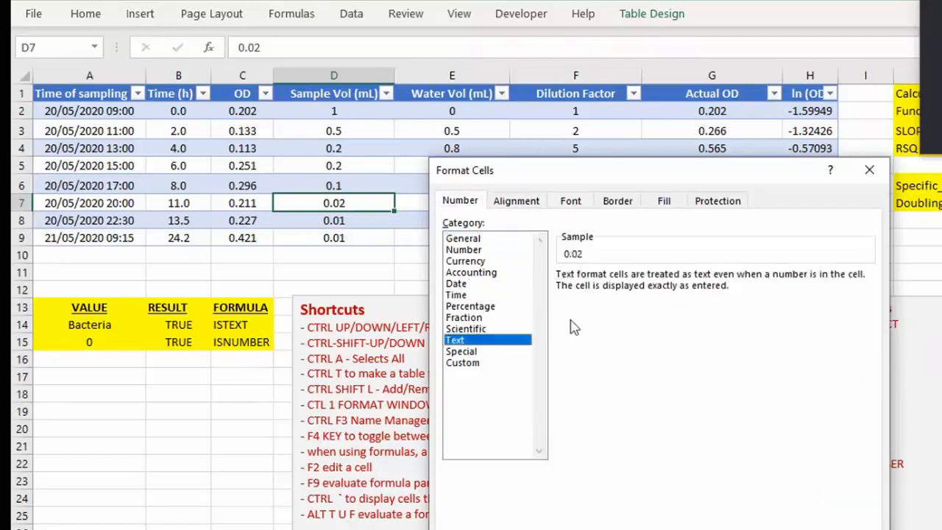
pyautogui.press('Return')
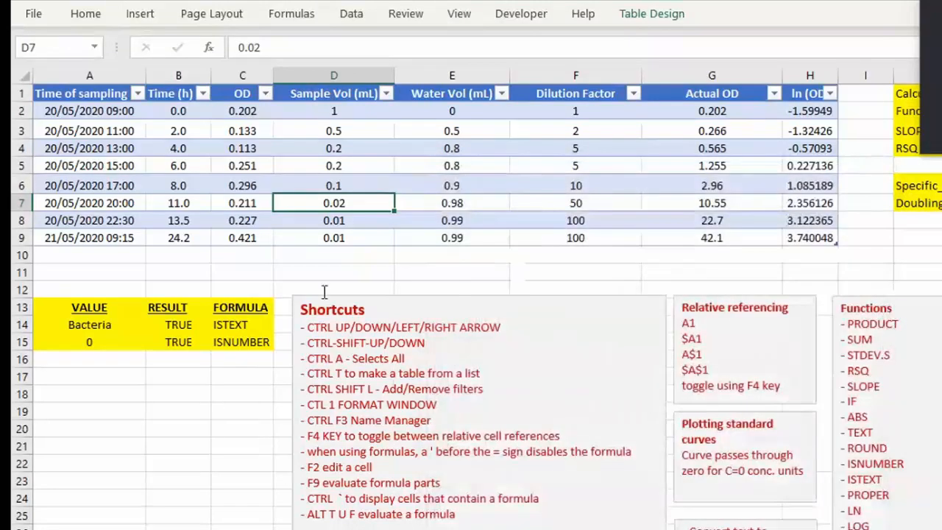
# - Review the workbook's defined names and the Specific_Growth_Rate reference in the Name Manager, and close it without changes
pyautogui.click(298, 225)
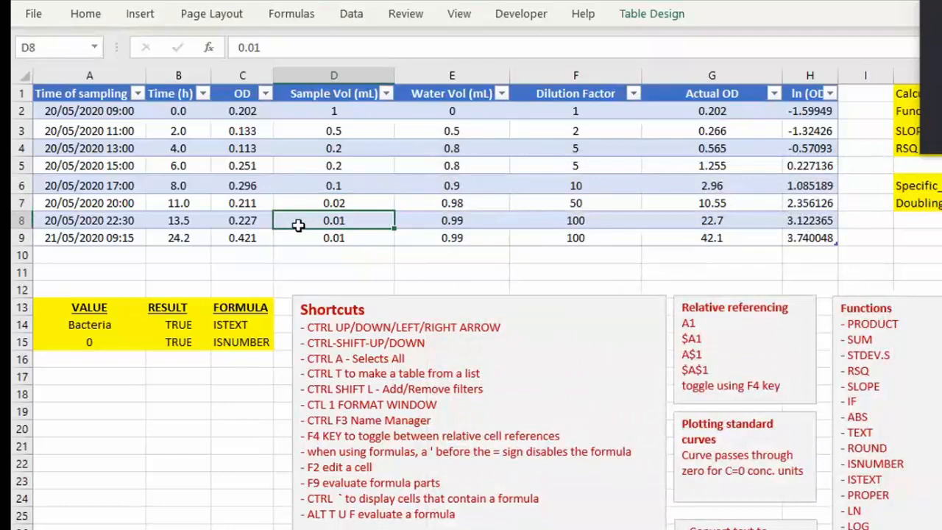
pyautogui.hotkey('ctrl', 'F3')
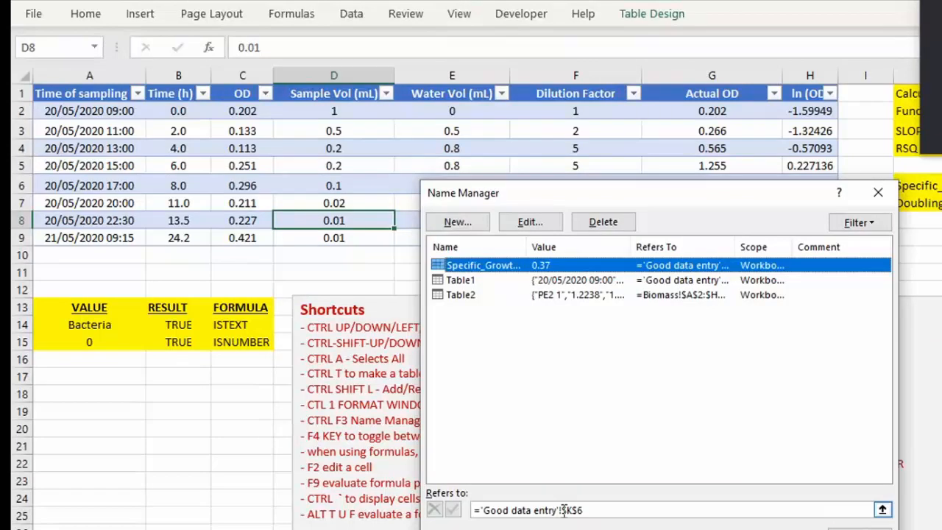
pyautogui.press('Escape')
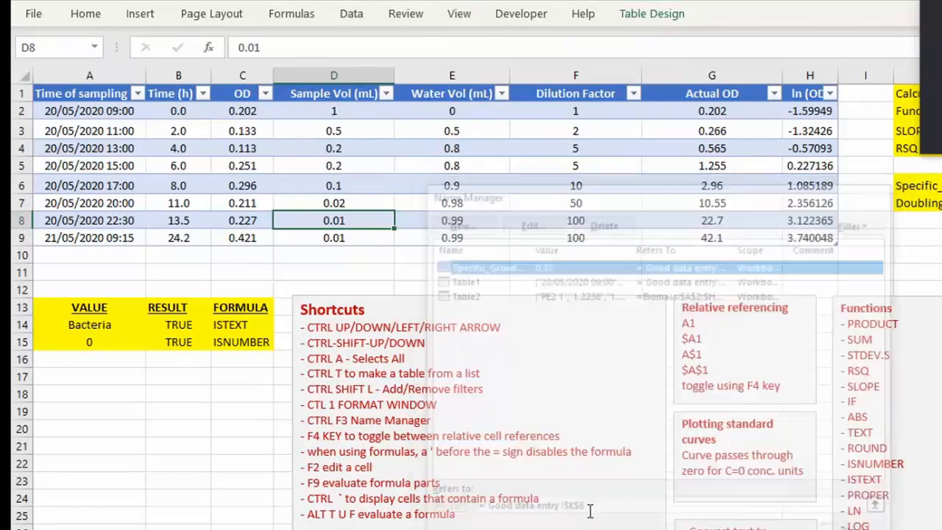
# - Highlight F4 in the Shortcuts note's entry on toggling between relative cell references
pyautogui.click(319, 436)
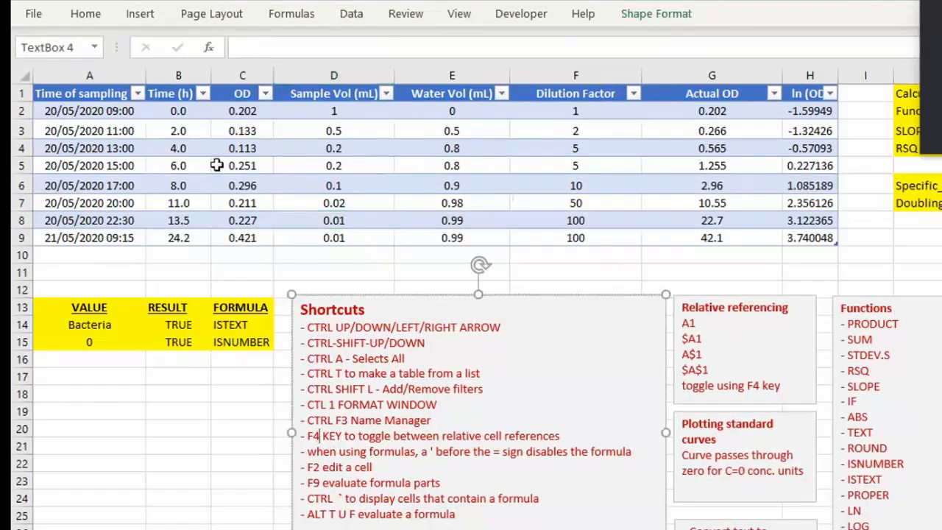
pyautogui.doubleClick(313, 436)
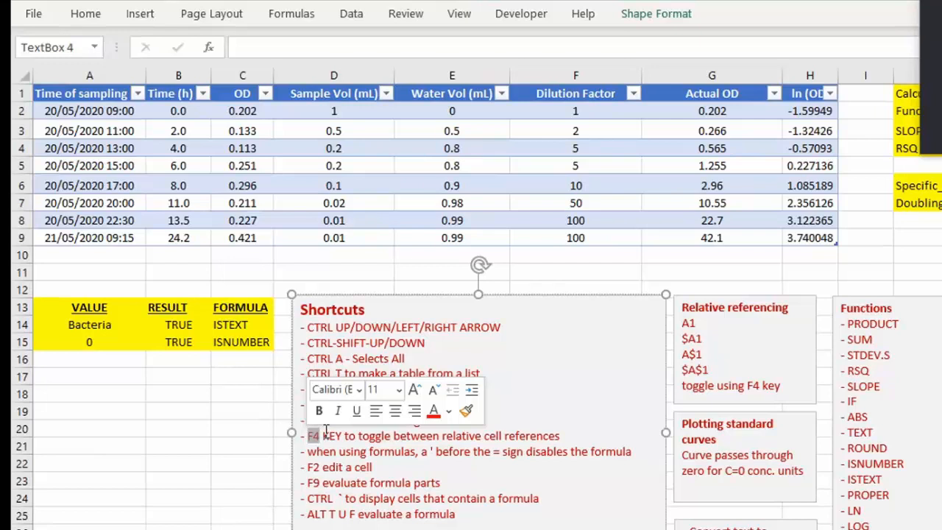
pyautogui.click(498, 258)
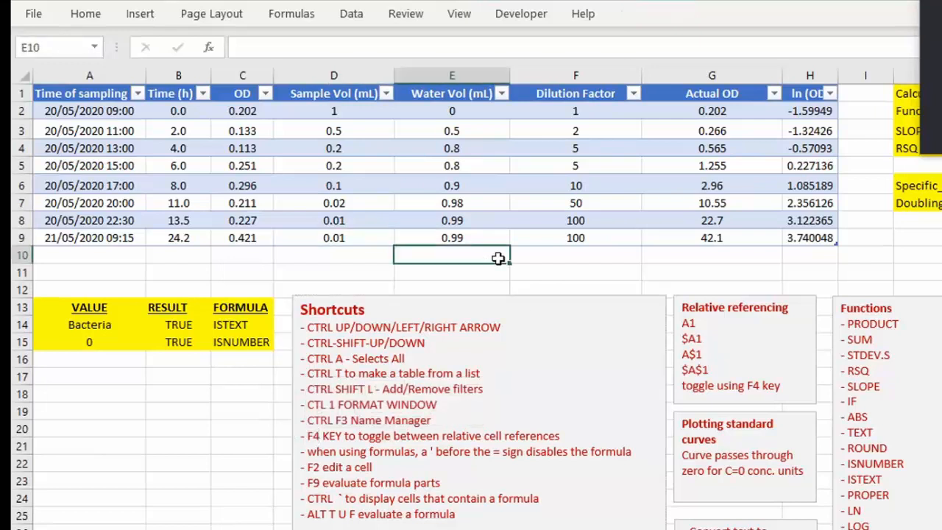
pyautogui.click(489, 388)
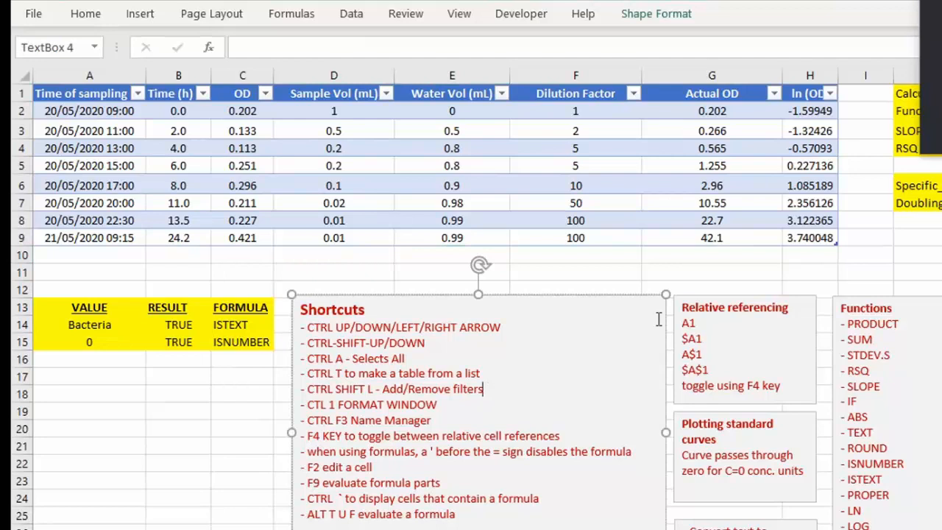
# - Inspect the RSQ and SLOPE formulas in the specific growth rate block, and select the Actual OD versus Time (h) chart
pyautogui.hscroll(4, 739, 456)
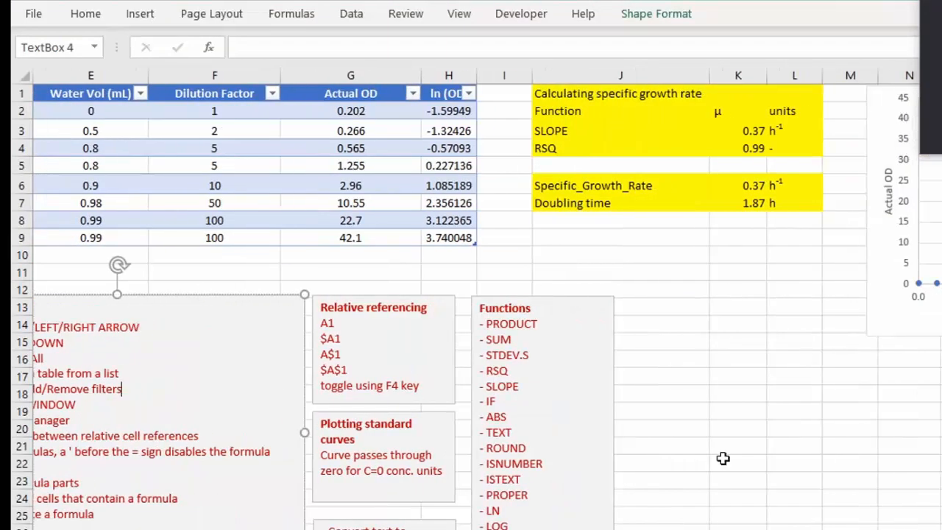
pyautogui.click(708, 240)
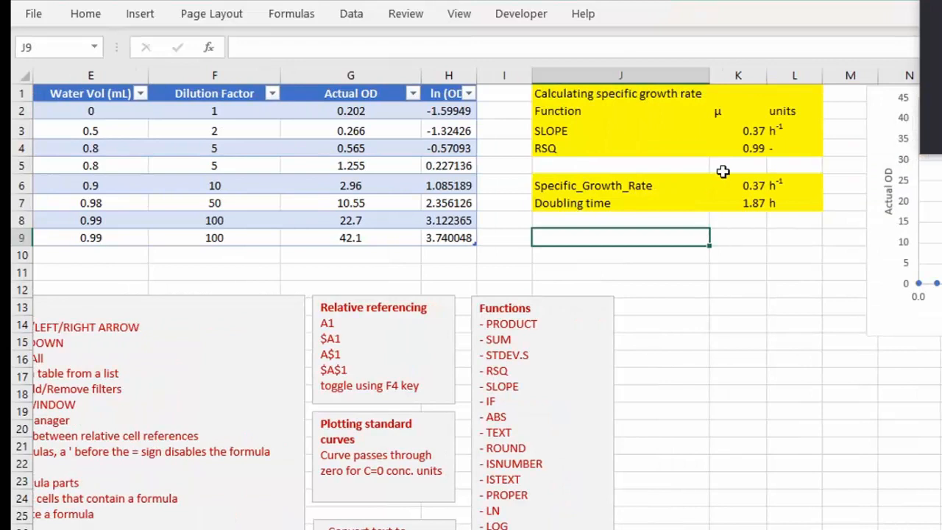
pyautogui.click(720, 112)
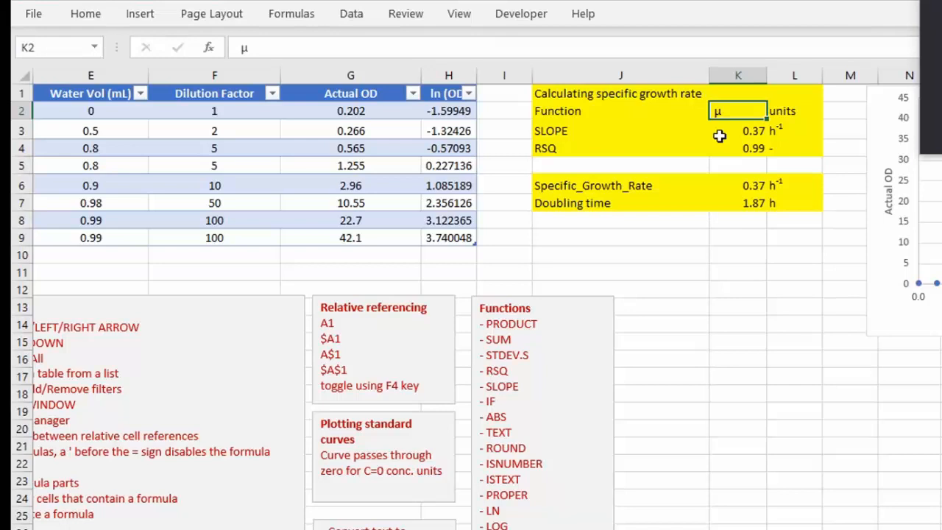
pyautogui.click(630, 133)
pyautogui.click(736, 145)
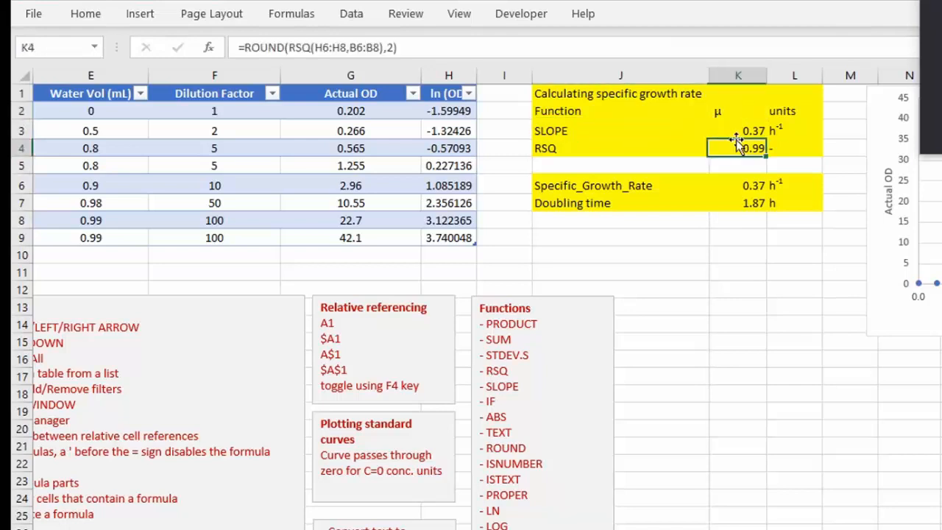
pyautogui.click(742, 130)
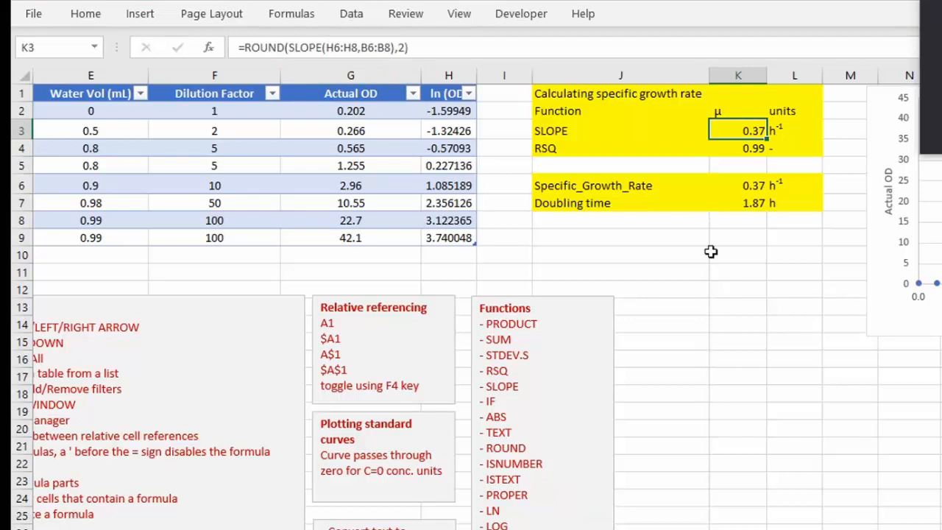
pyautogui.click(898, 300)
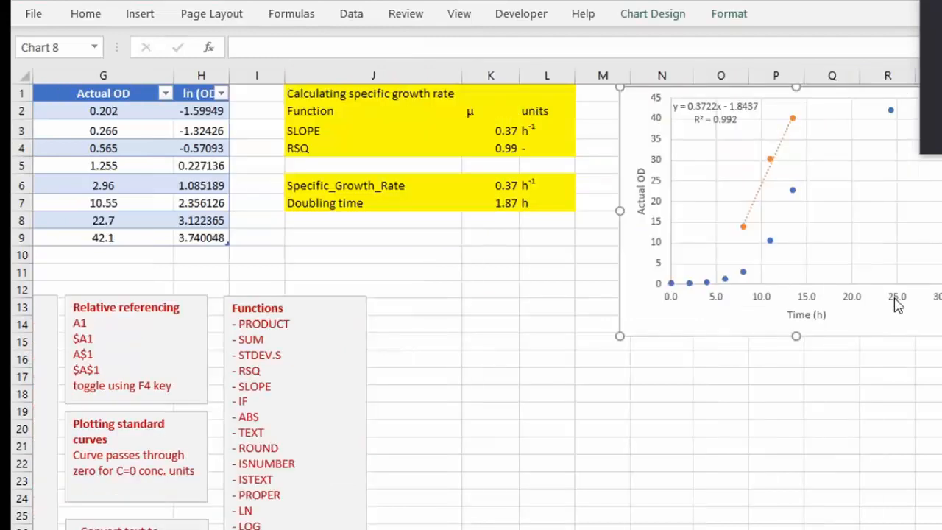
# - Examine the full Actual OD versus Time (h) chart, including its secondary axis and trendline equation
pyautogui.hscroll(2, 894, 299)
pyautogui.click(644, 180)
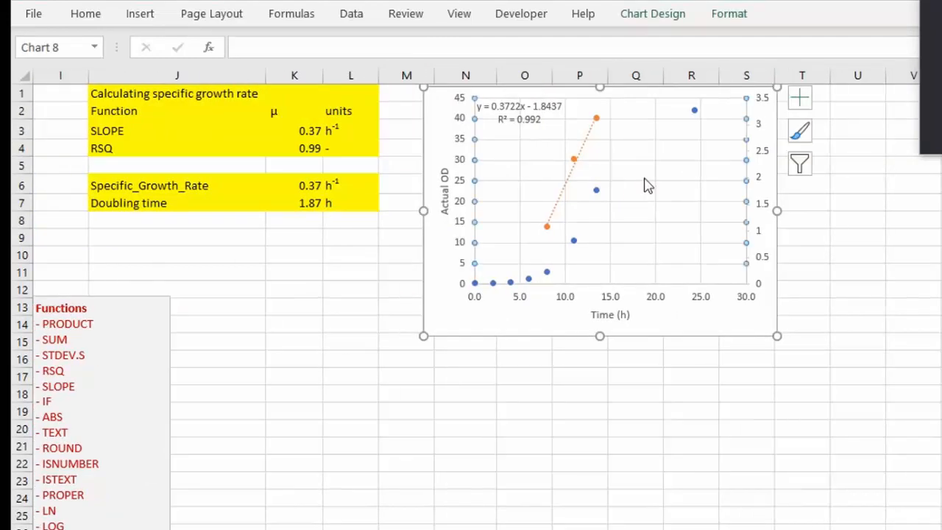
pyautogui.rightClick(645, 184)
pyautogui.click(715, 311)
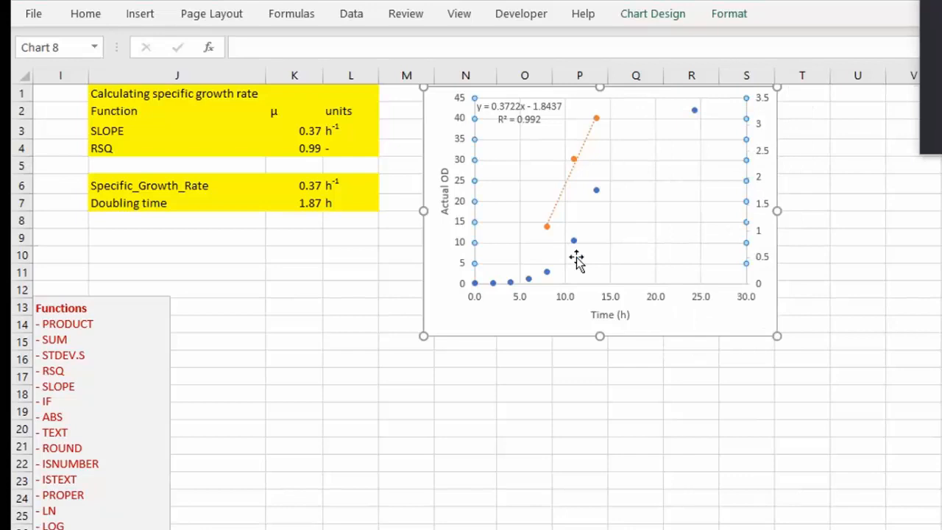
# - Inspect the SLOPE formula in K3, its source ranges in the Time (h) and ln (OD) columns and its rounding argument, without editing it
pyautogui.hscroll(-6, 577, 259)
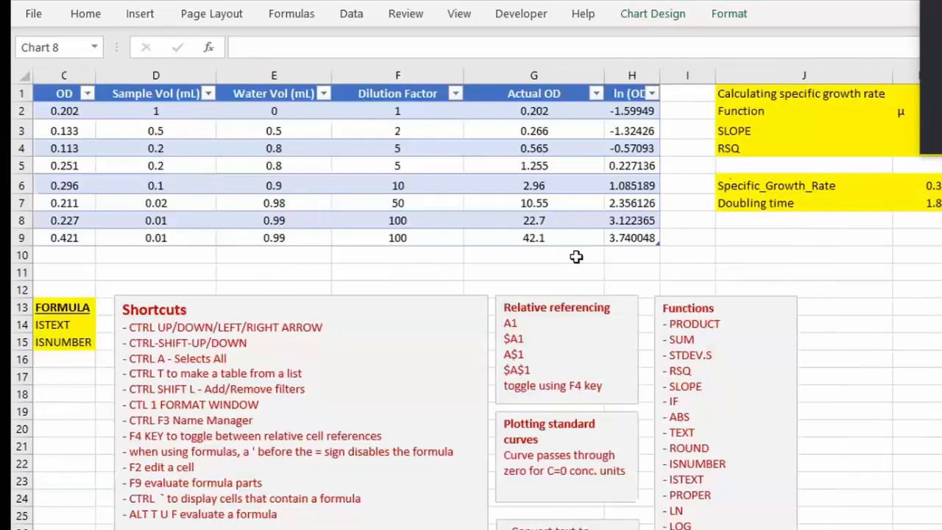
pyautogui.hscroll(-1, 576, 257)
pyautogui.moveTo(940, 11); pyautogui.dragTo(941, 382)
pyautogui.click(941, 131)
pyautogui.press('F2')
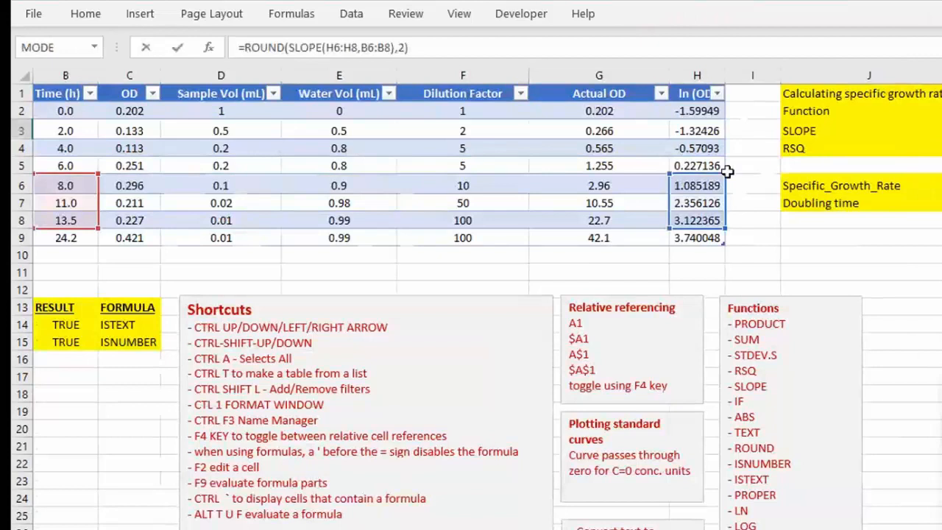
pyautogui.hscroll(-1, 726, 170)
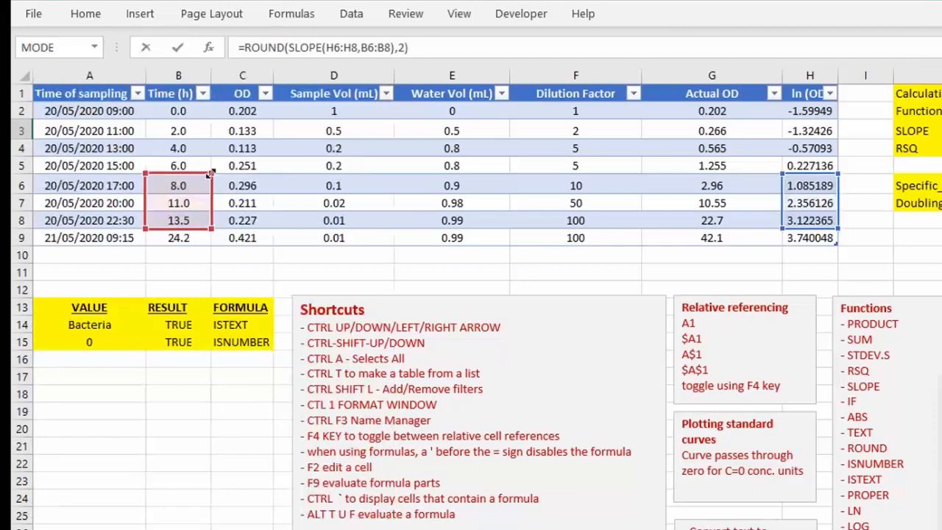
pyautogui.click(332, 47)
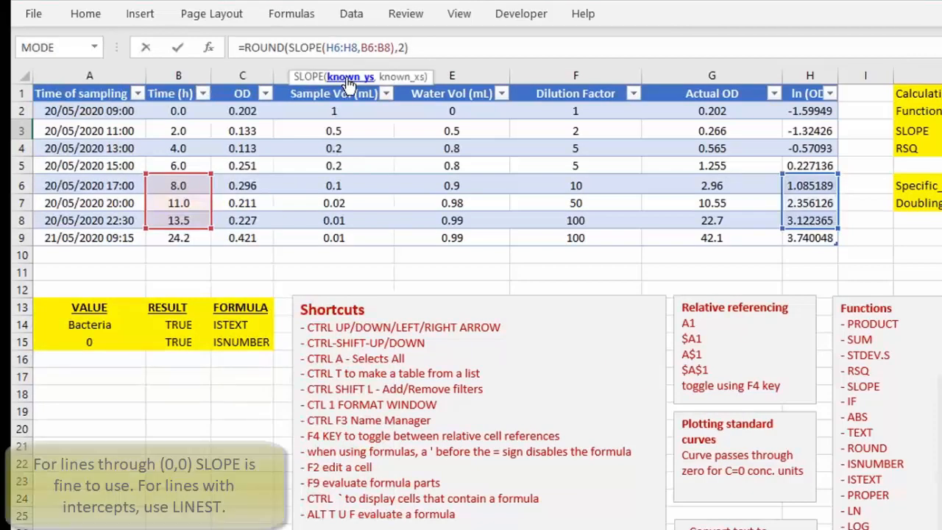
pyautogui.click(404, 48)
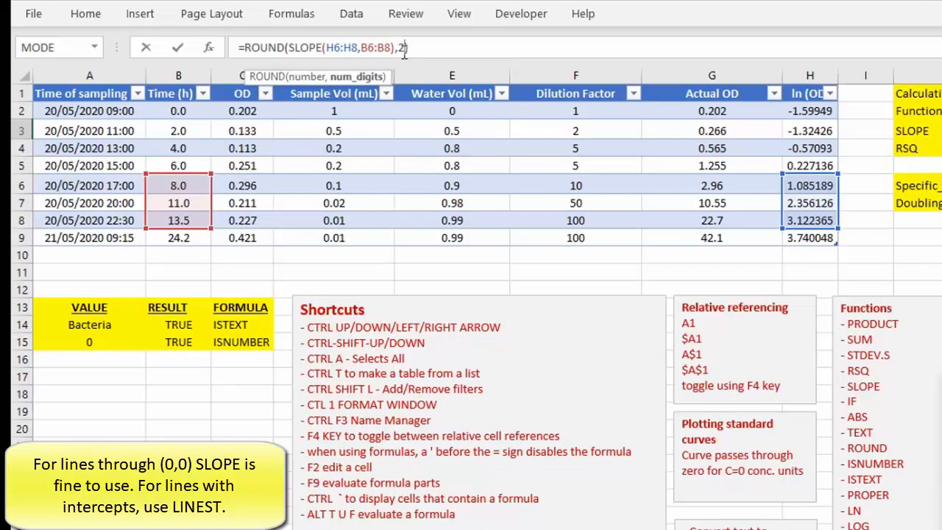
pyautogui.press('Escape')
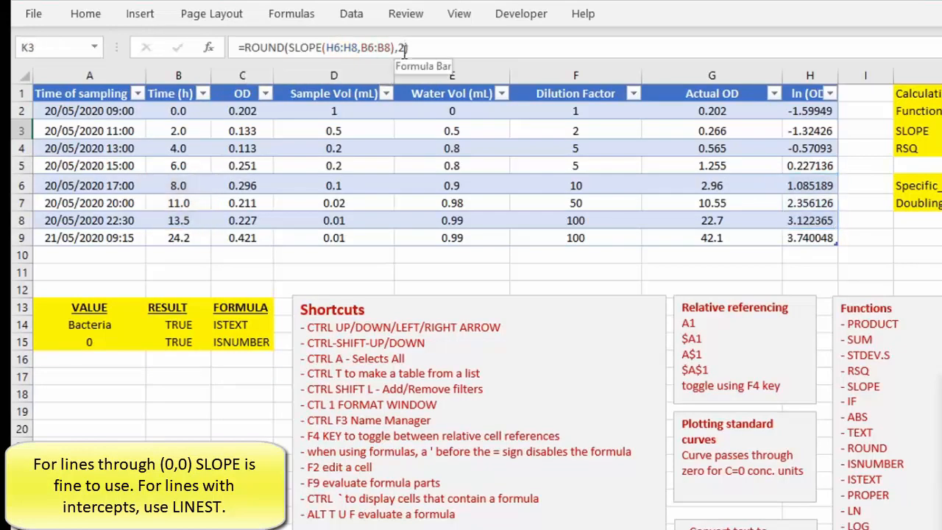
# - Assign the name Specific_Gr_Rate to the SLOPE cell K3
pyautogui.click(933, 148)
pyautogui.click(940, 131)
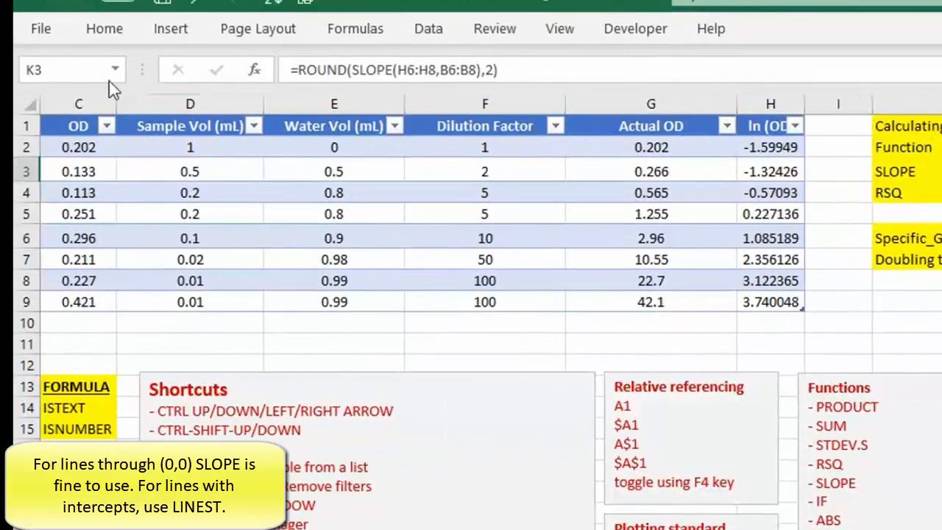
pyautogui.click(76, 72)
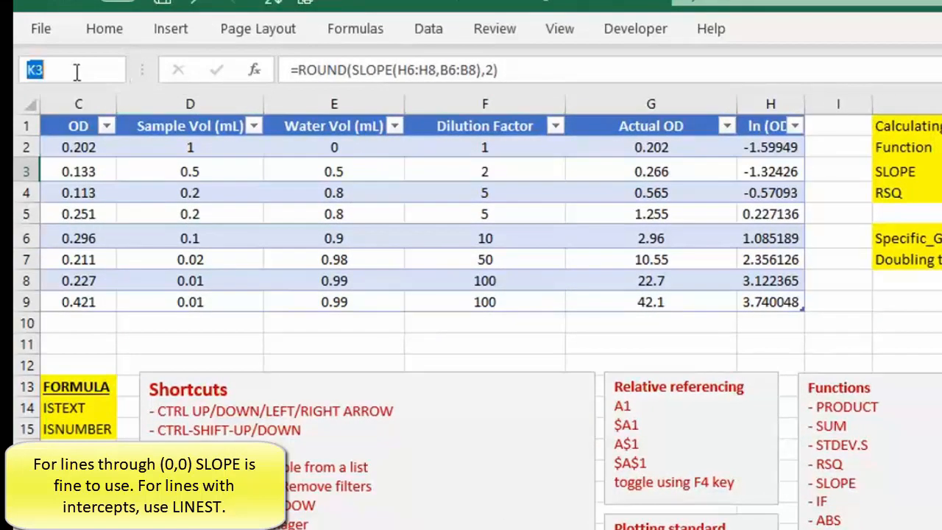
pyautogui.write('Spefic')
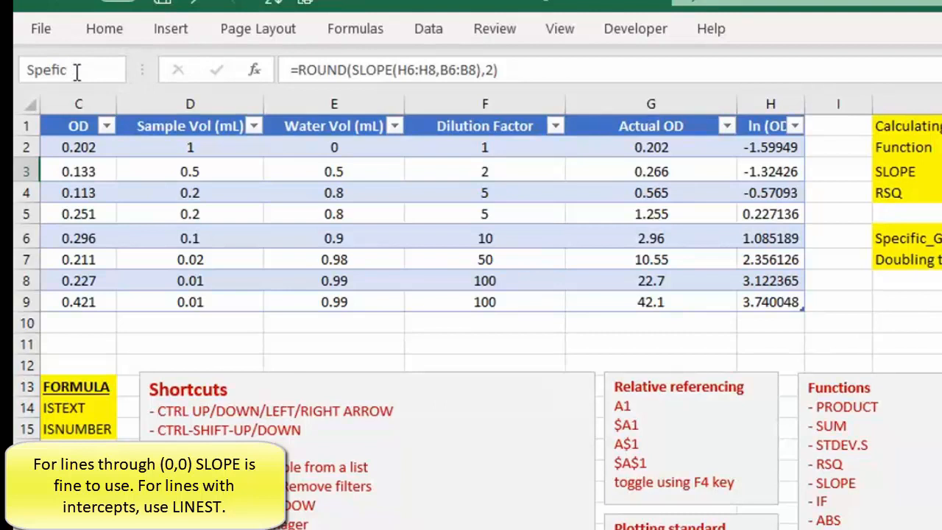
pyautogui.press('BackSpace')
pyautogui.press('BackSpace')
pyautogui.press('BackSpace')
pyautogui.write('cific_Gr_Rate')
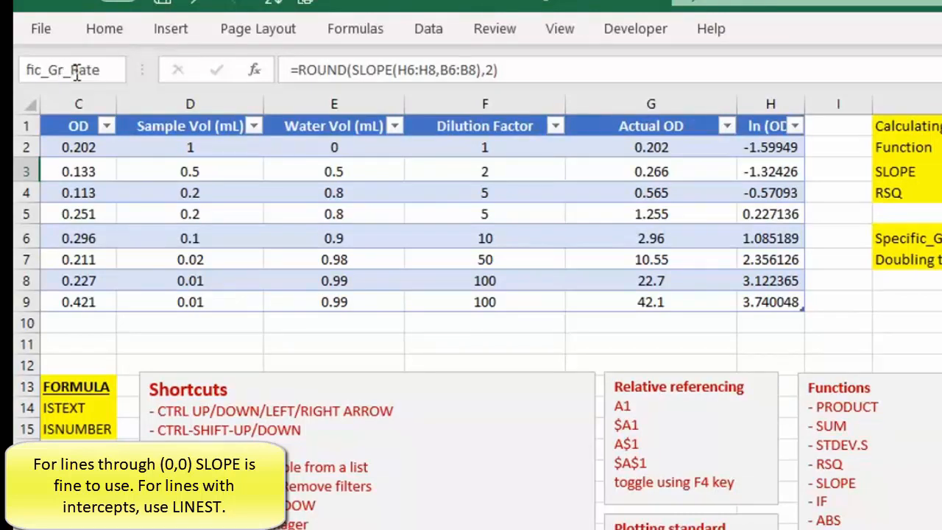
pyautogui.press('Return')
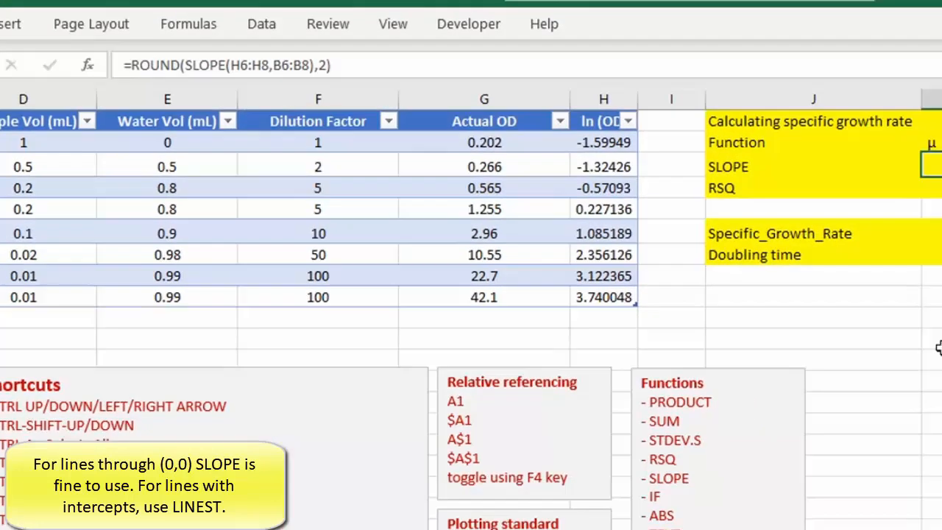
# - Enter a formula in empty cell K11 that refers to the defined name Specific_Gr_Rate
pyautogui.click(832, 343)
pyautogui.write('=spec')
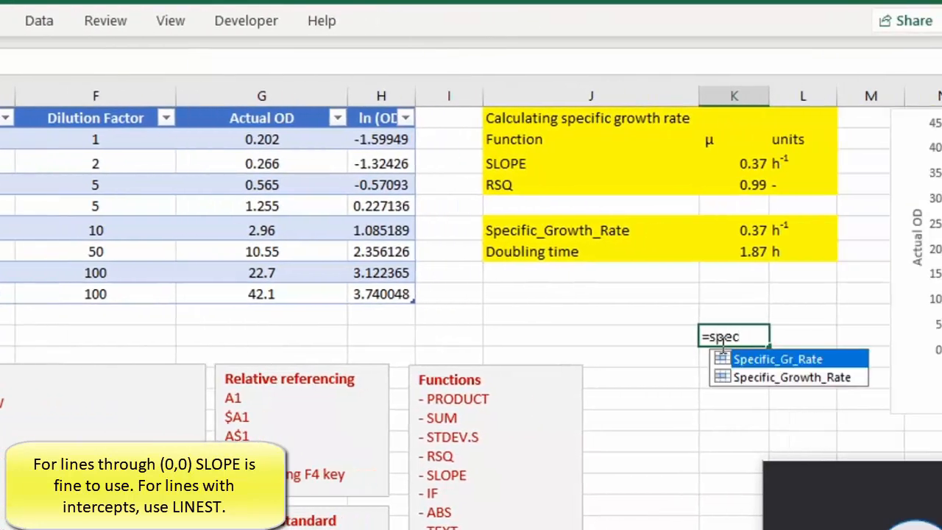
pyautogui.press('Tab')
pyautogui.press('Return')
# - Overwrite the SLOPE formula in K3 with 0.5 and check the linked test cell K11
pyautogui.click(744, 161)
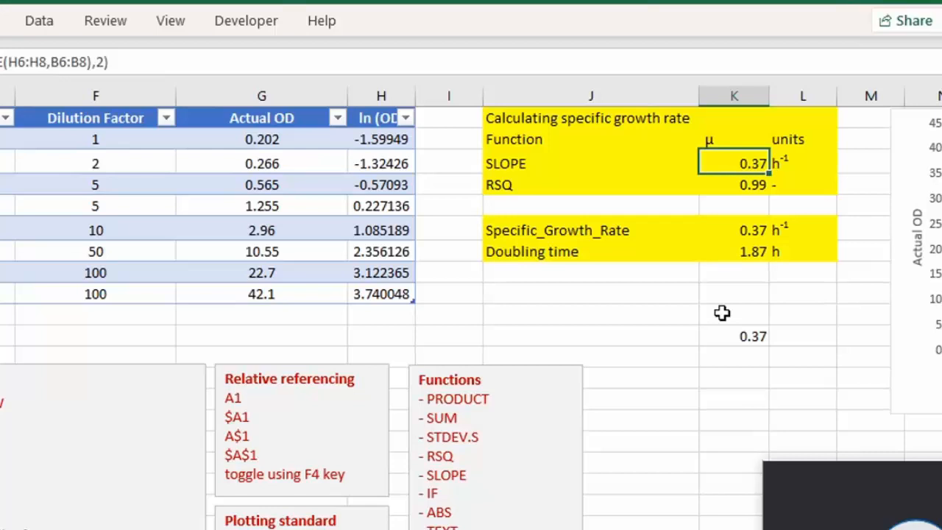
pyautogui.doubleClick(741, 160)
pyautogui.press('Escape')
pyautogui.write('0.5')
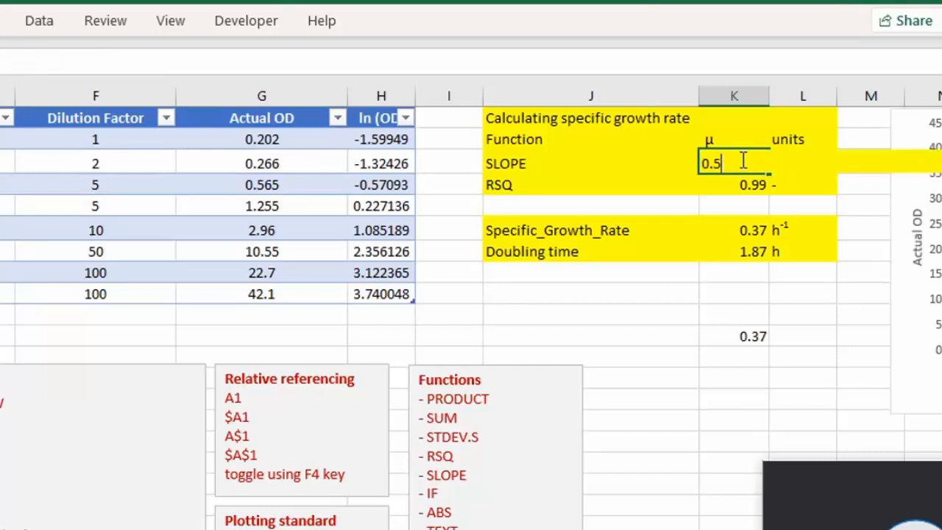
pyautogui.press('Return')
pyautogui.click(735, 337)
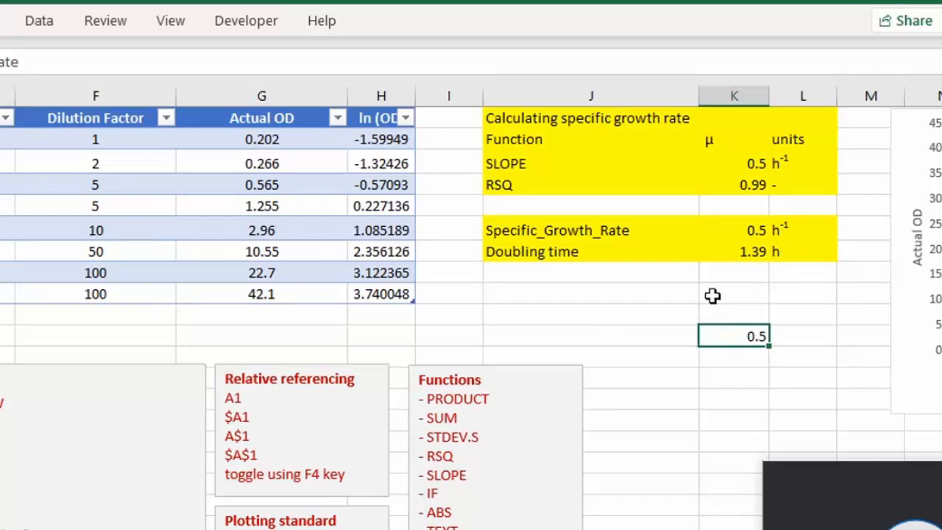
# - Inspect the ln (OD) formula in H2 and its reference to the Actual OD column
pyautogui.click(350, 135)
pyautogui.click(107, 53)
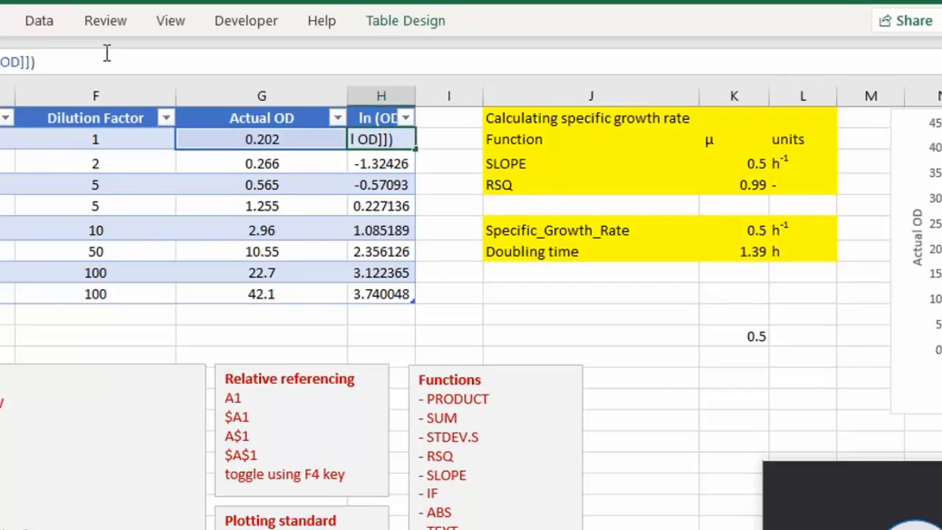
pyautogui.press('Escape')
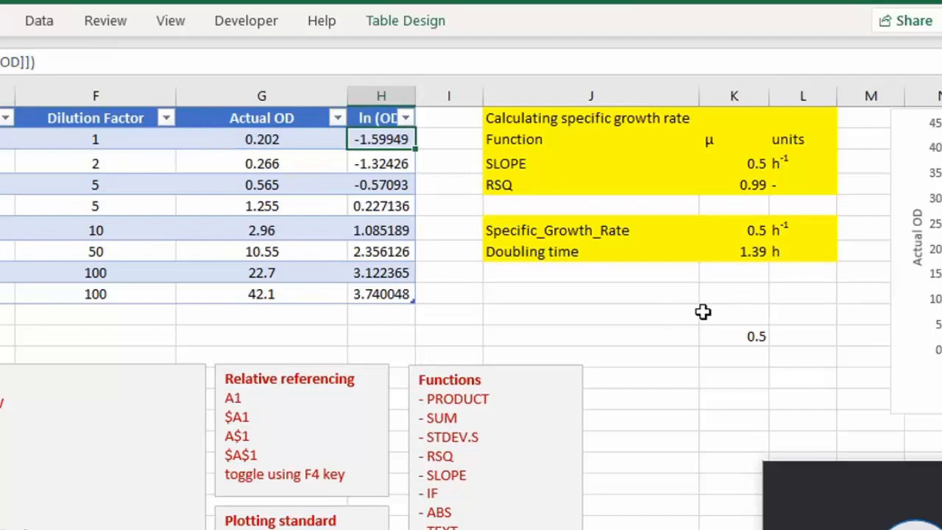
# - Clear the test formula from K11 and restore the original SLOPE formula in K3
pyautogui.click(720, 334)
pyautogui.press('Delete')
pyautogui.click(754, 184)
pyautogui.click(583, 190)
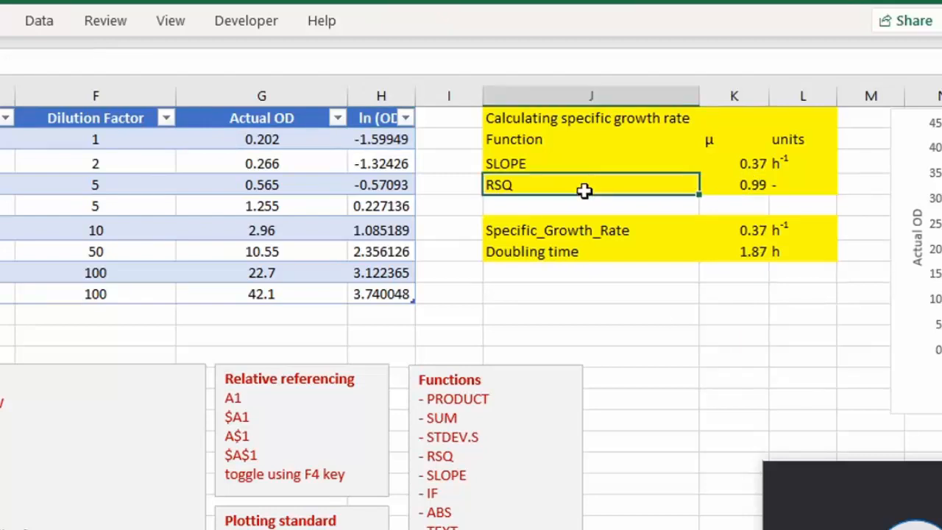
# - Compare the chart's trendline equation and R² with the SLOPE formula in K3 and the RSQ formula in K4
pyautogui.hscroll(2, 735, 162)
pyautogui.click(875, 132)
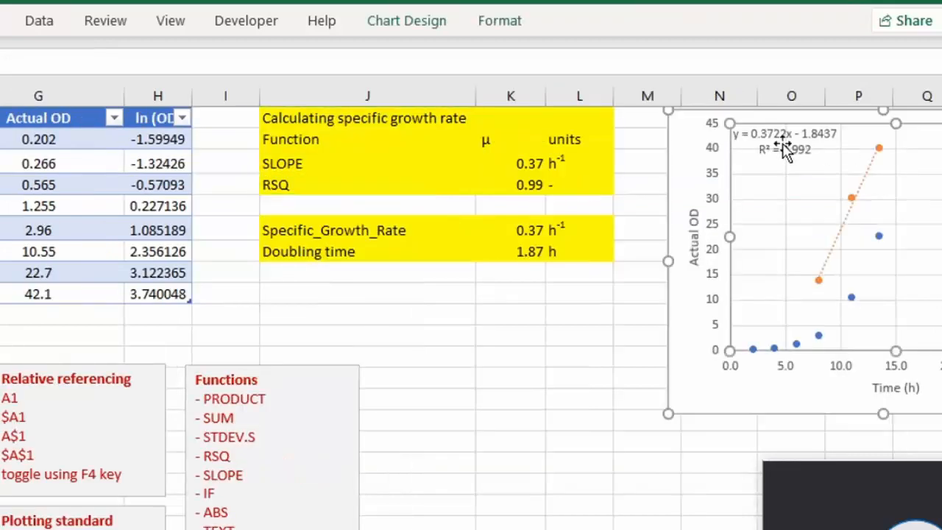
pyautogui.click(543, 169)
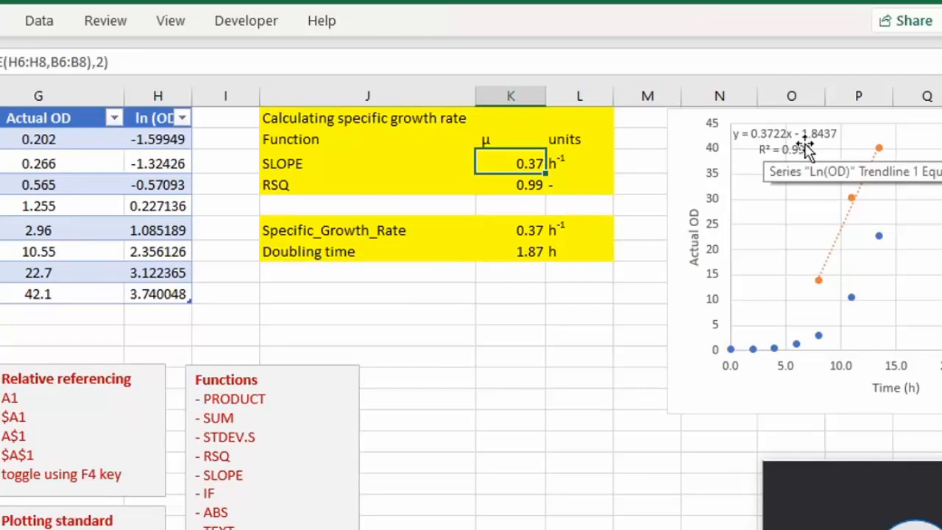
pyautogui.click(511, 181)
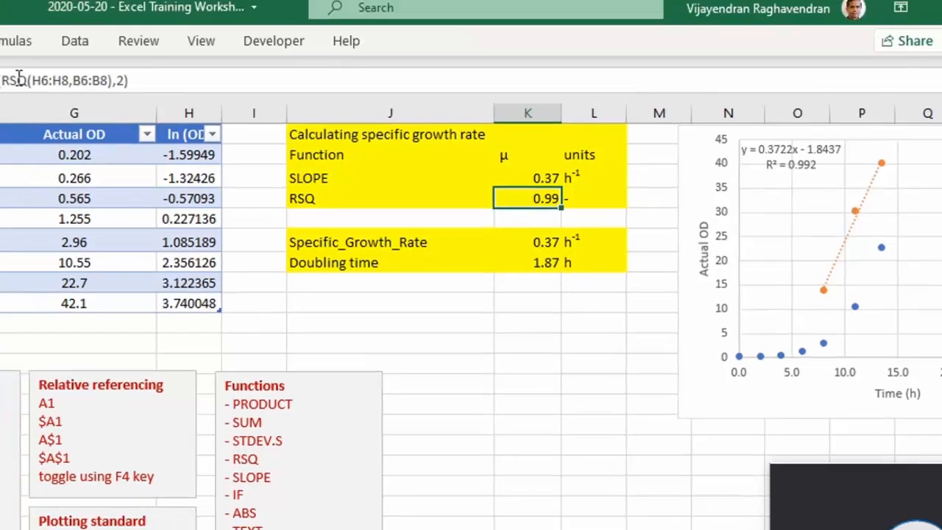
pyautogui.click(78, 103)
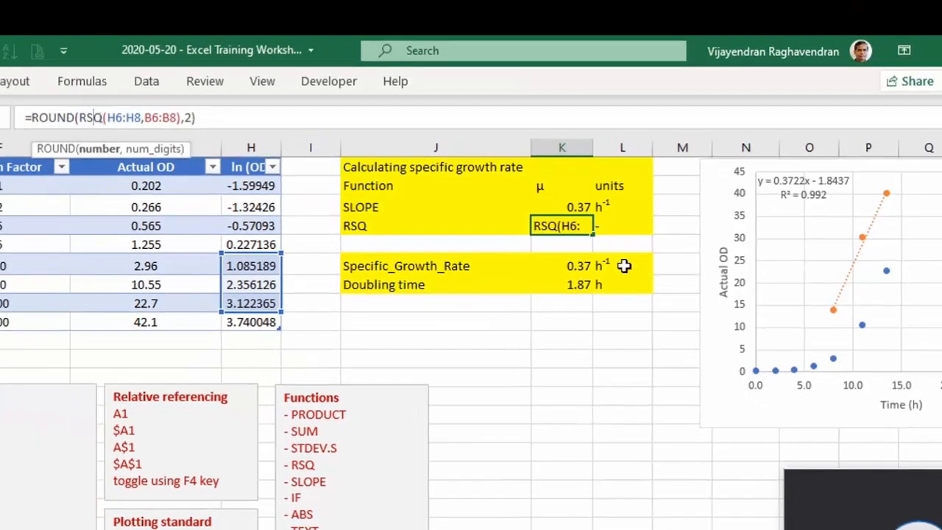
# - Inspect the Doubling time formula in K7, highlighting its Specific_Growth_Rate reference, and check its unit cell
pyautogui.click(535, 285)
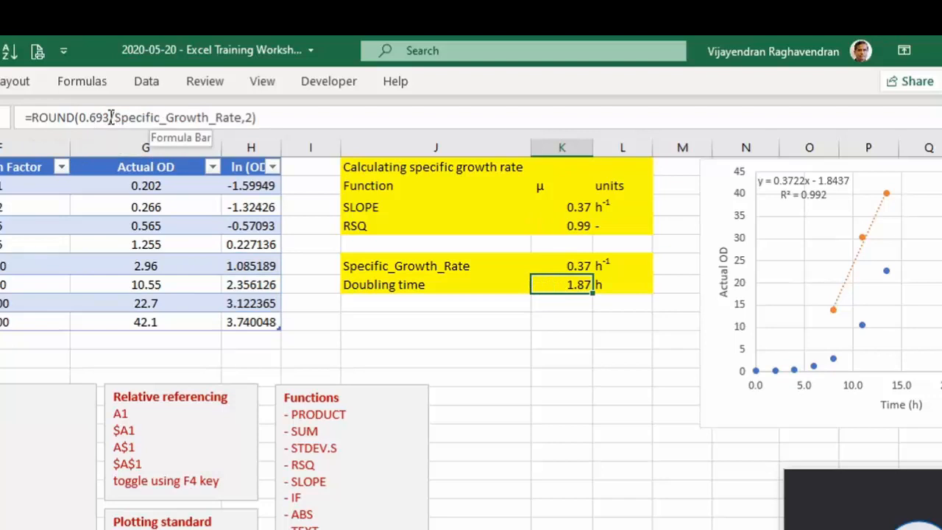
pyautogui.moveTo(109, 118); pyautogui.dragTo(215, 118)
pyautogui.press('Escape')
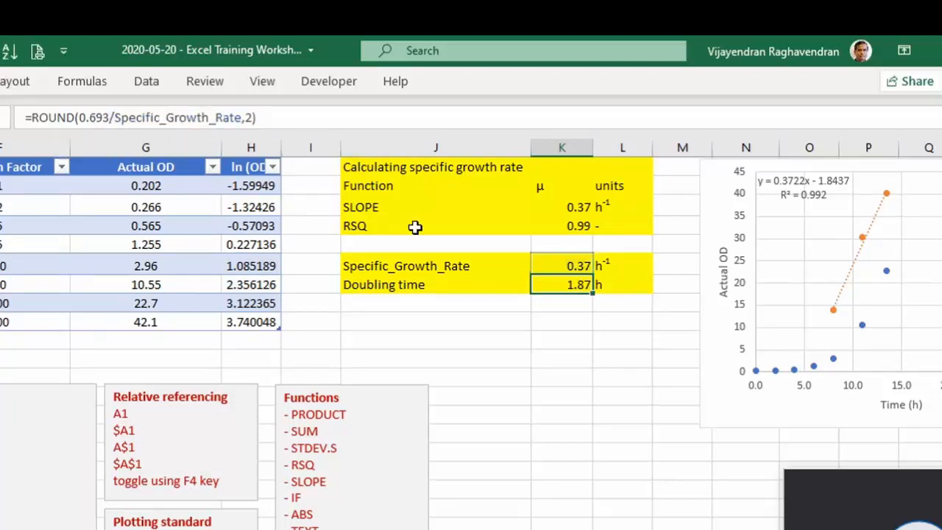
pyautogui.click(619, 279)
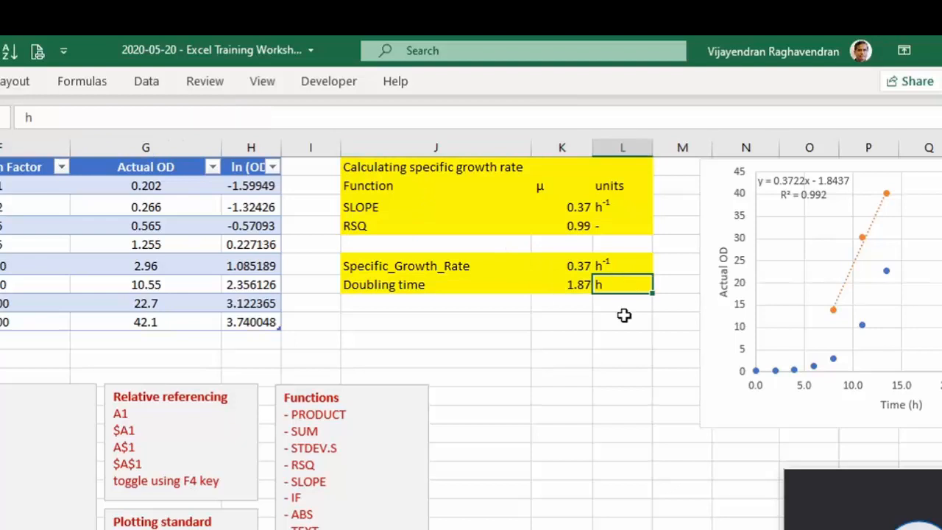
# - Inspect the table formulas in the Dilution Factor cell F8 and the Water Vol (mL) cell E4
pyautogui.hscroll(-1, 624, 315)
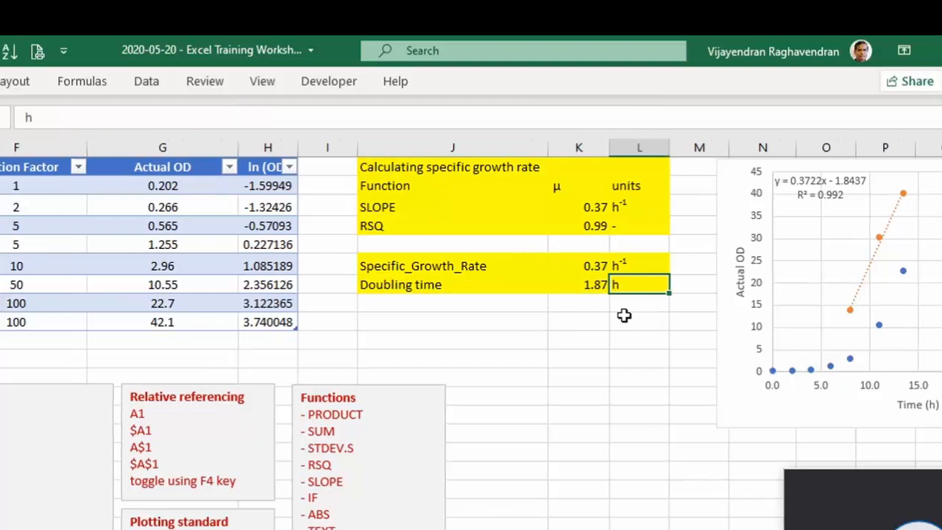
pyautogui.hscroll(-3, 623, 315)
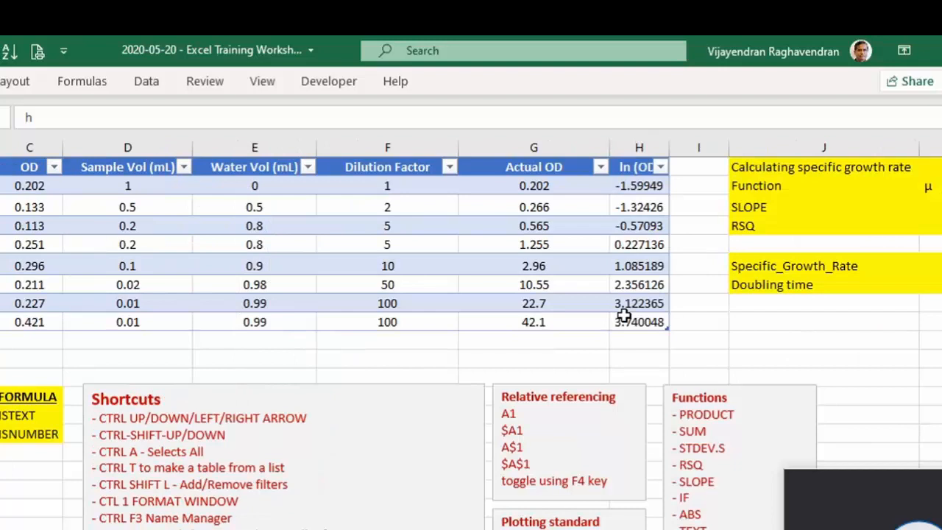
pyautogui.click(452, 299)
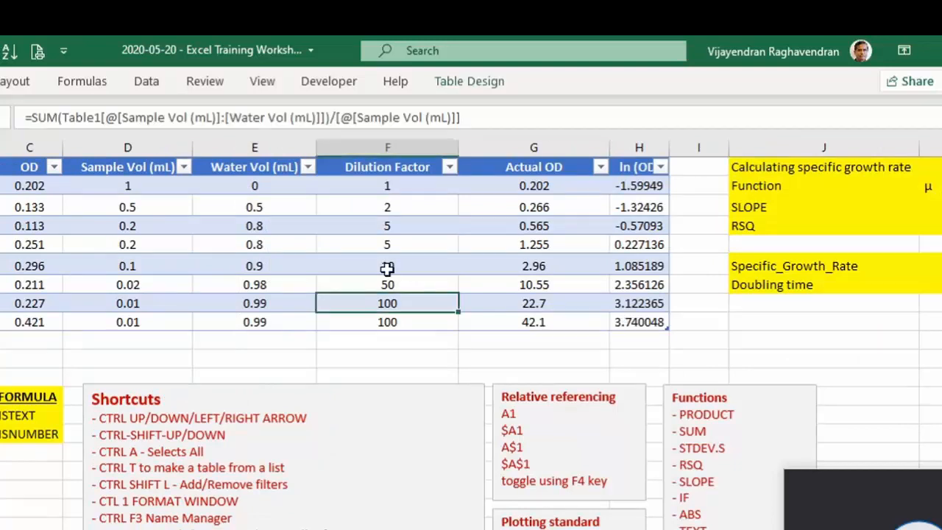
pyautogui.click(313, 226)
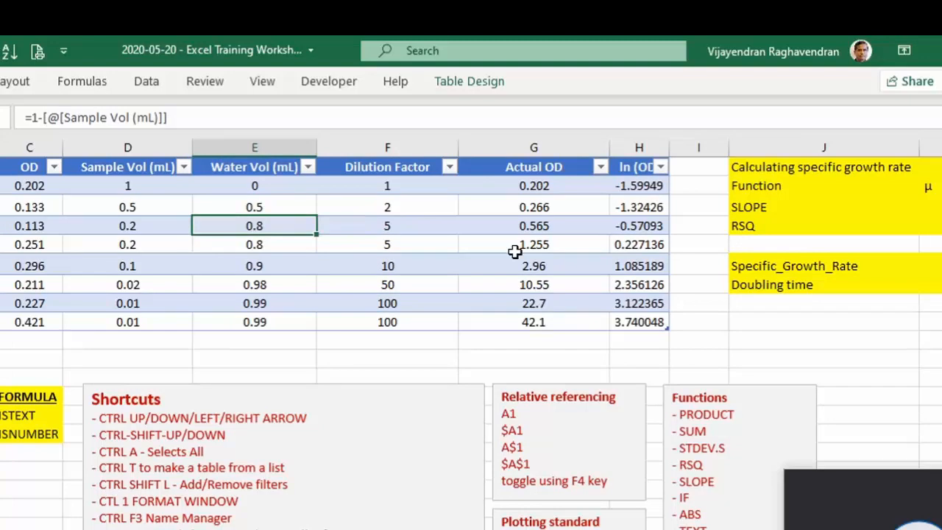
# - Review the Relative referencing note, switch to the multiplication table sheet and inspect the mixed-reference formula in D8
pyautogui.hscroll(2, 583, 264)
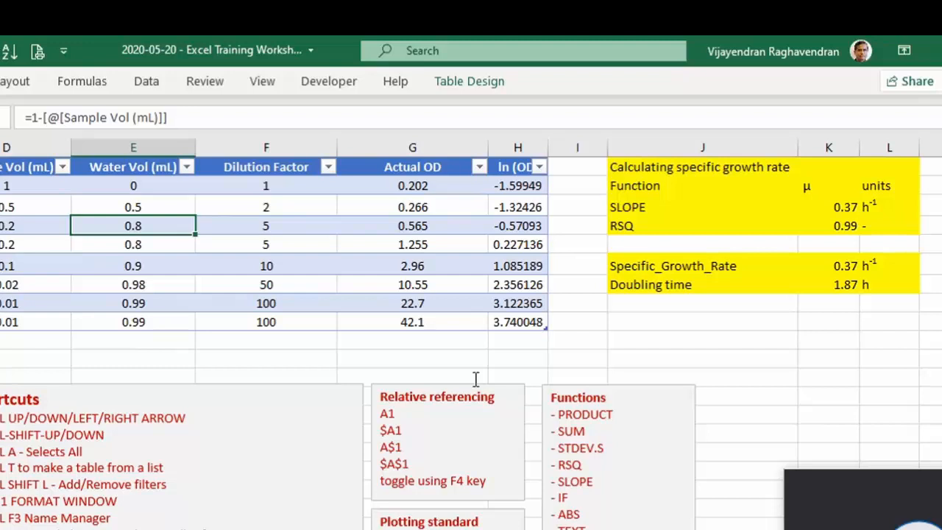
pyautogui.hscroll(-2, 475, 379)
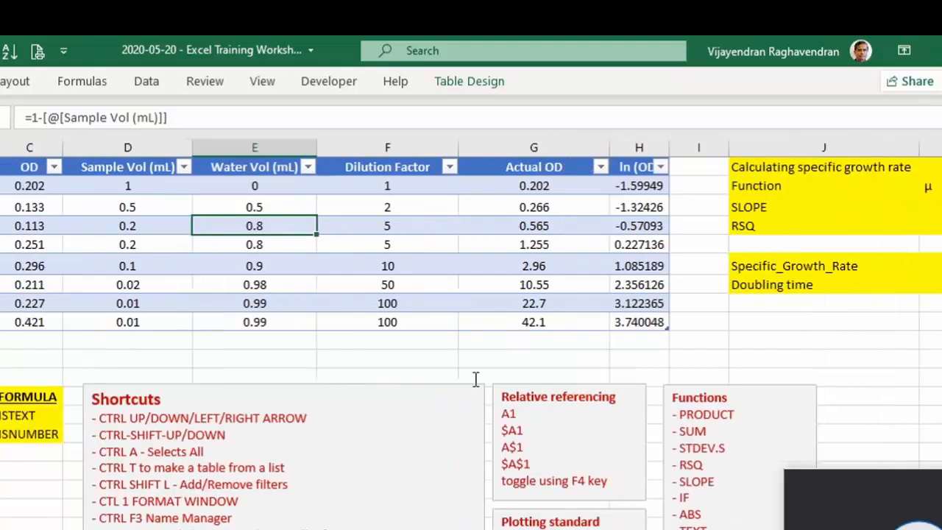
pyautogui.click(533, 430)
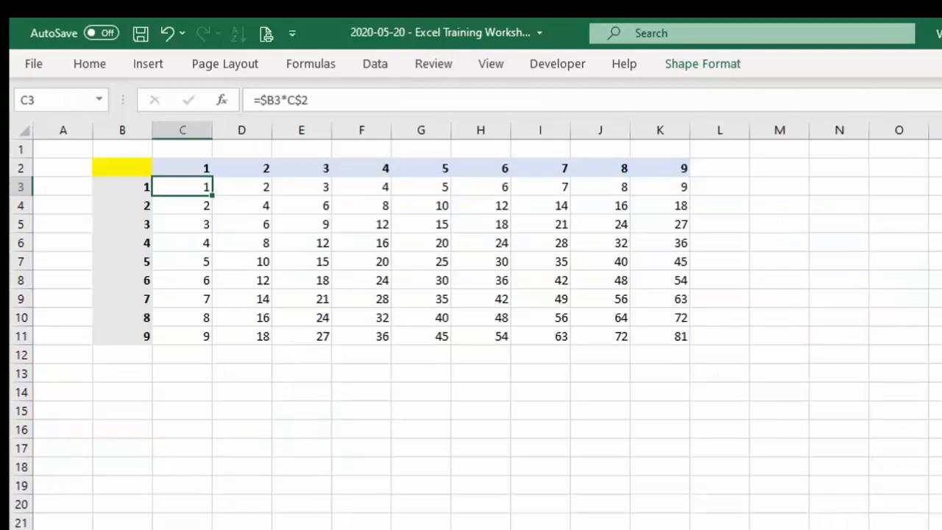
pyautogui.click(223, 280)
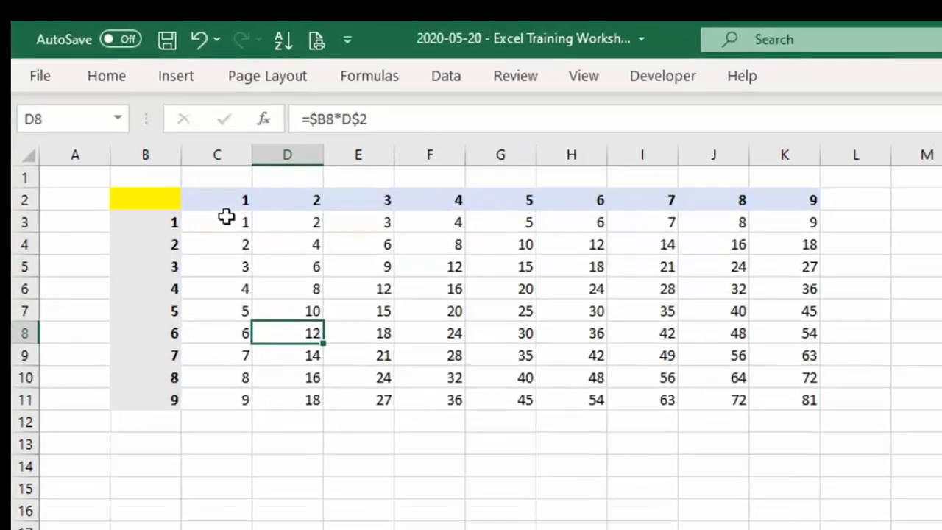
# - Replace the formula in C3 of the multiplication table with the relative-reference formula =B3*C2
pyautogui.click(226, 216)
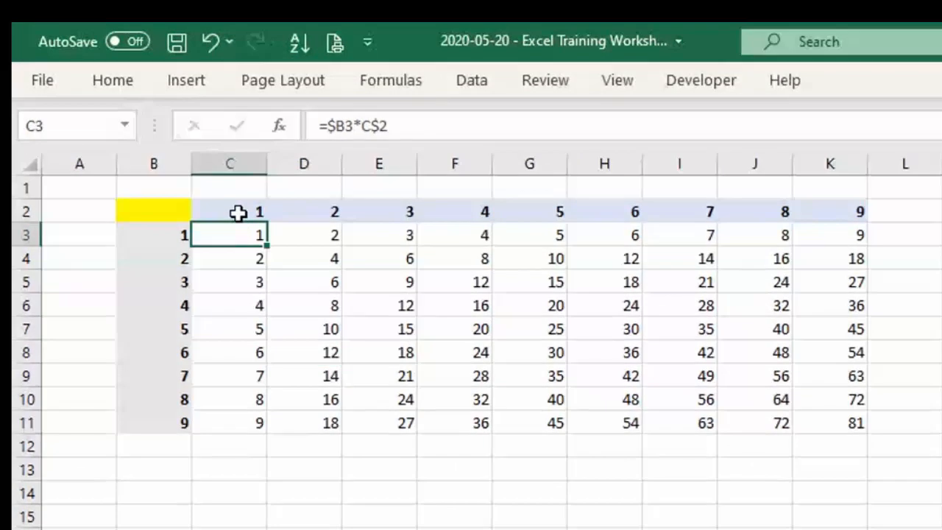
pyautogui.moveTo(164, 235); pyautogui.dragTo(163, 422)
pyautogui.click(248, 233)
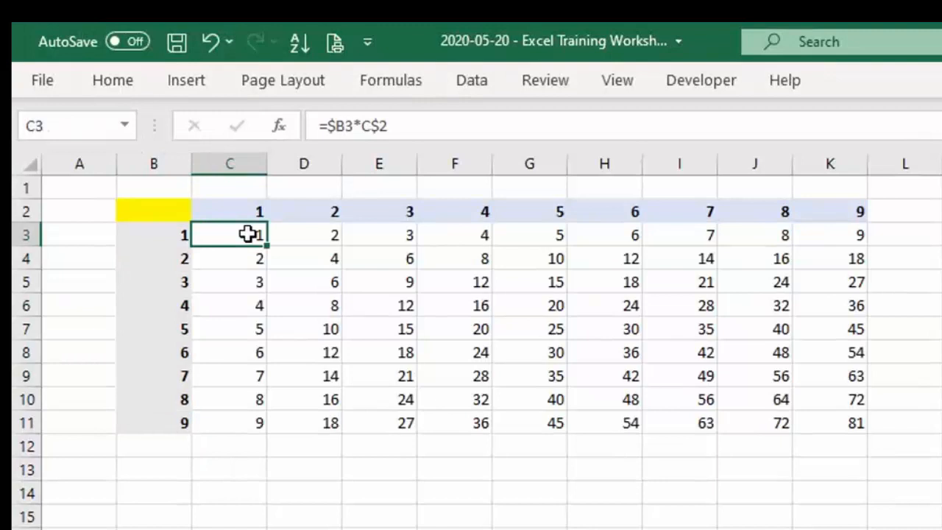
pyautogui.press('Delete')
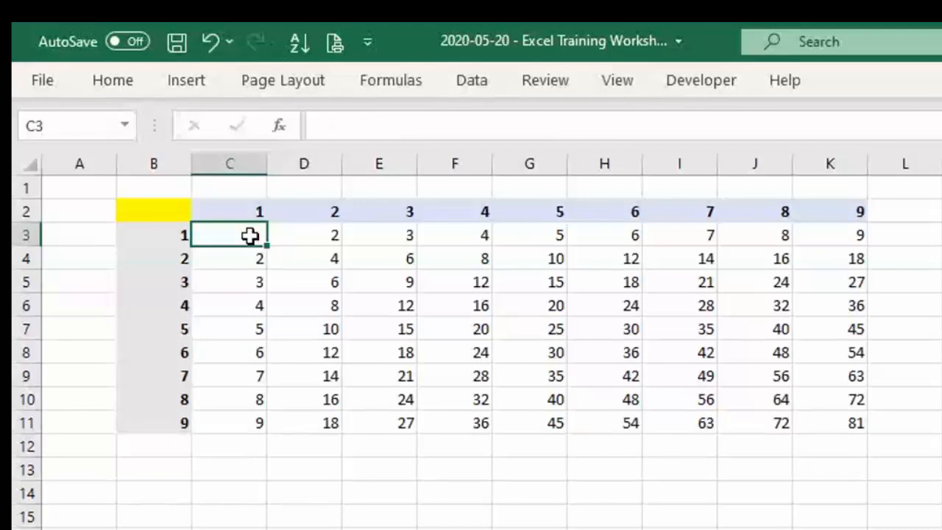
pyautogui.write('=')
pyautogui.click(179, 235)
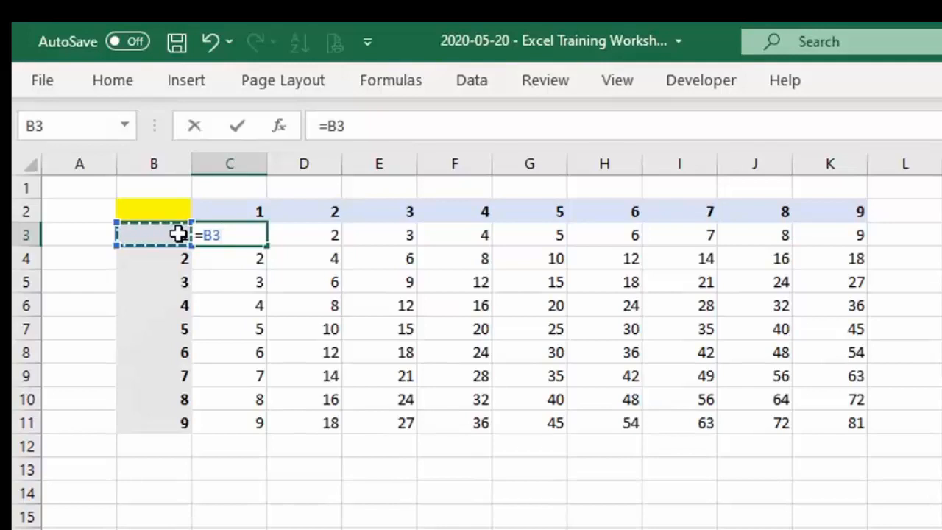
pyautogui.write('*')
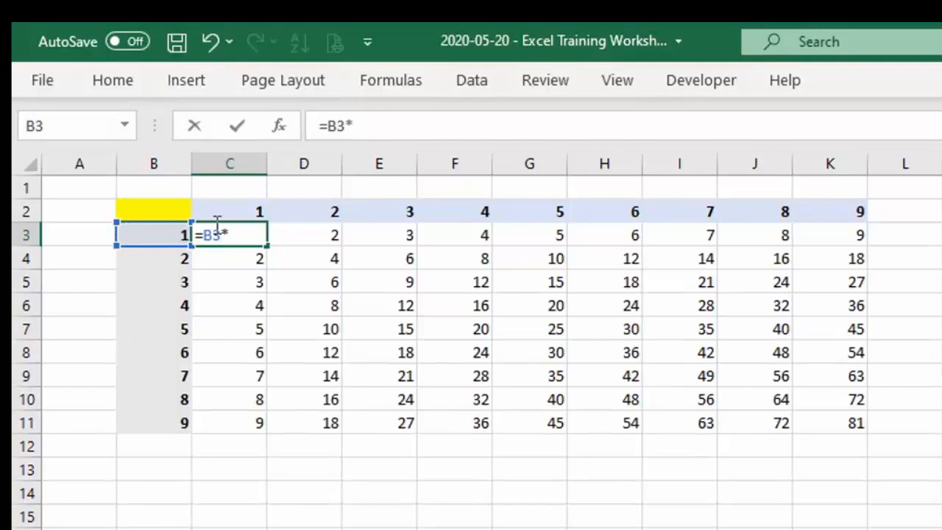
pyautogui.click(247, 210)
pyautogui.hotkey('ctrl', 'Return')
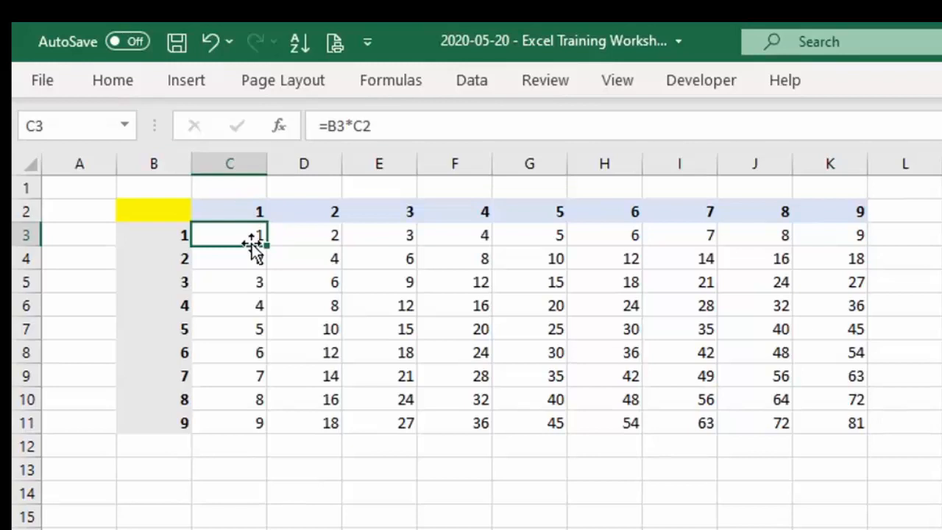
# - Try filling the C3 formula across and down to K11, and undo the downward fill
pyautogui.moveTo(267, 250); pyautogui.dragTo(858, 424)
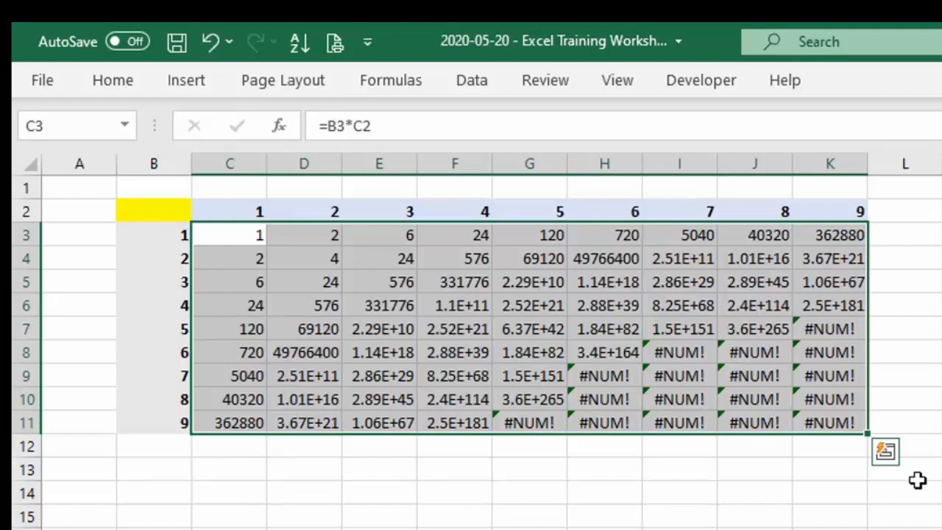
pyautogui.hotkey('ctrl', 'z')
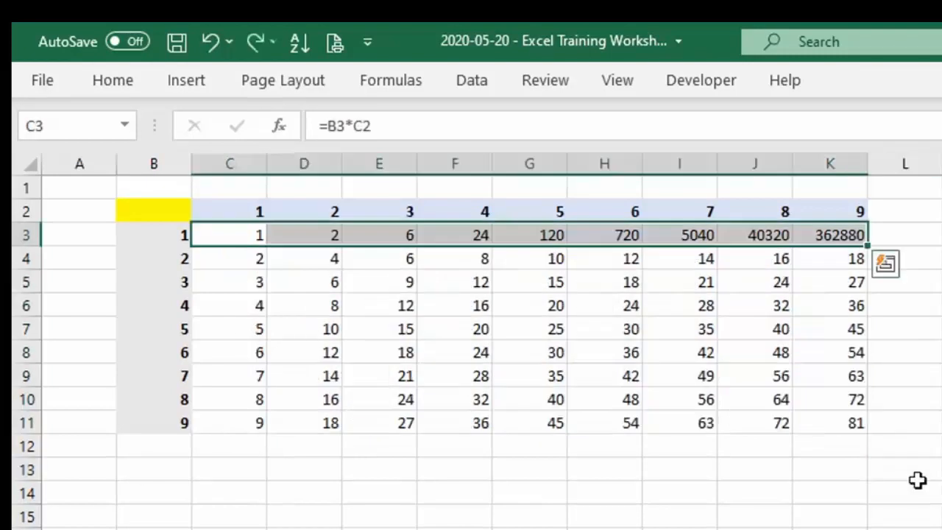
# - Select C3:K11, check the C3 formula's references, lock column B, and enter =$B3*C2 across the whole selection
pyautogui.moveTo(250, 236); pyautogui.dragTo(799, 420)
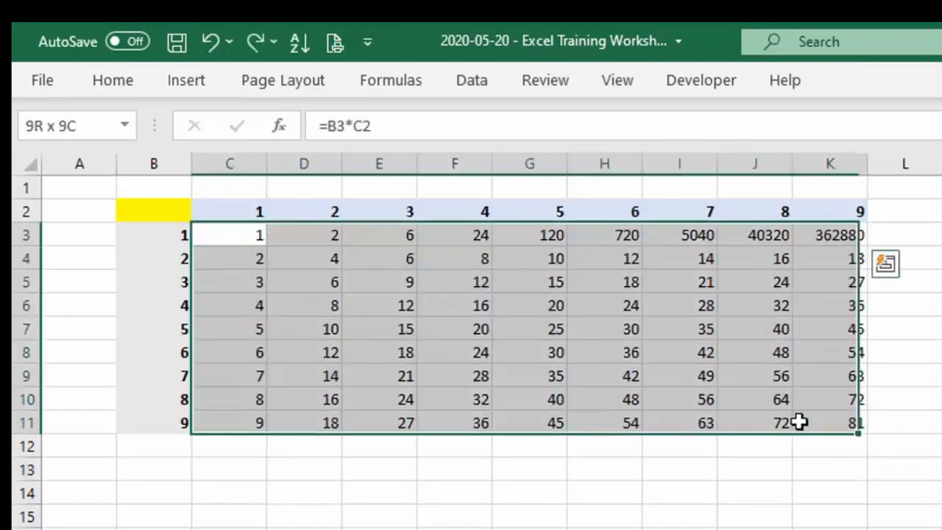
pyautogui.click(405, 133)
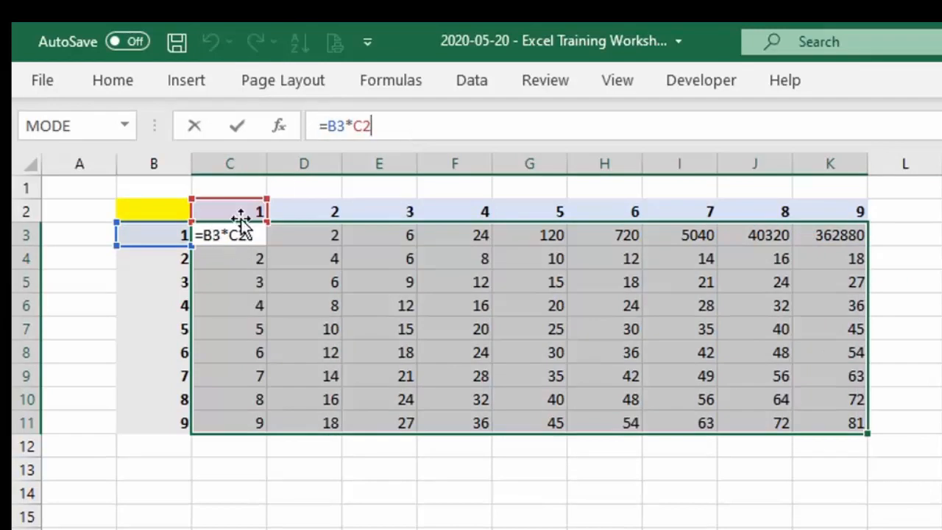
pyautogui.press('Escape')
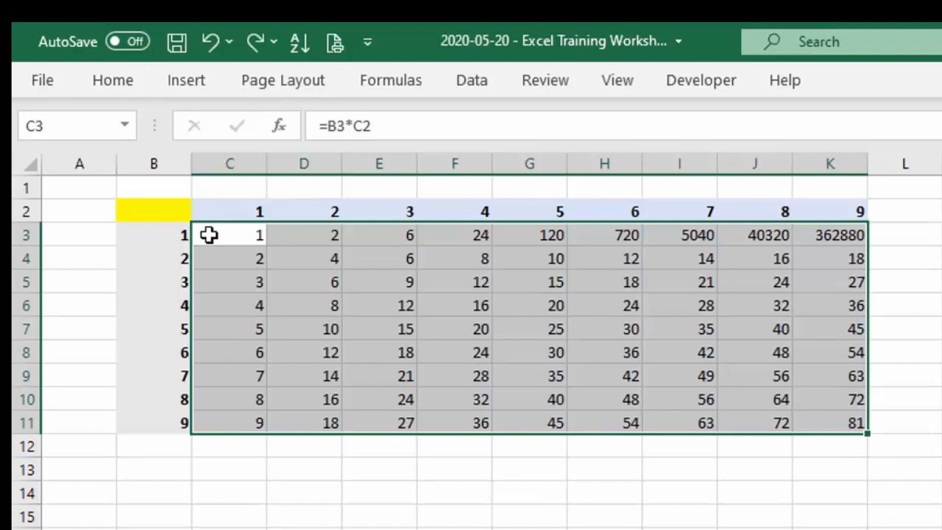
pyautogui.click(333, 127)
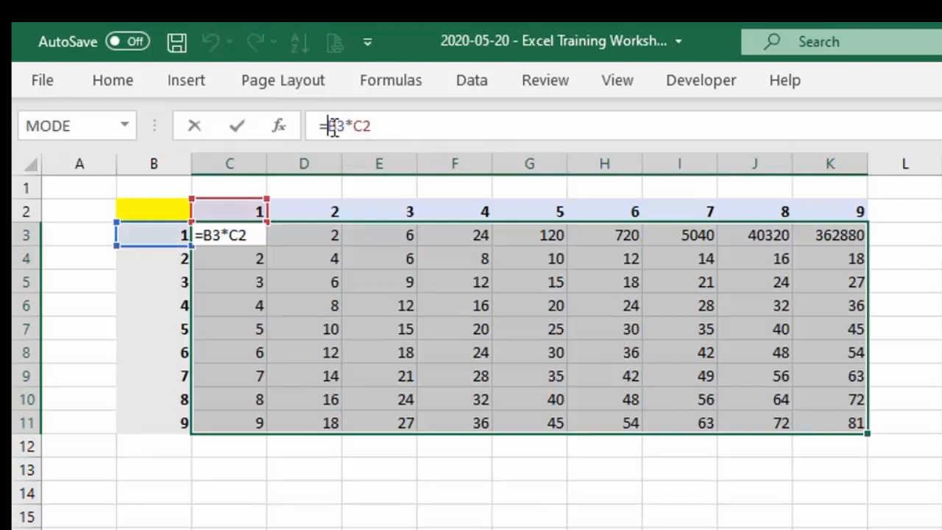
pyautogui.moveTo(333, 126); pyautogui.dragTo(342, 132)
pyautogui.press('F4')
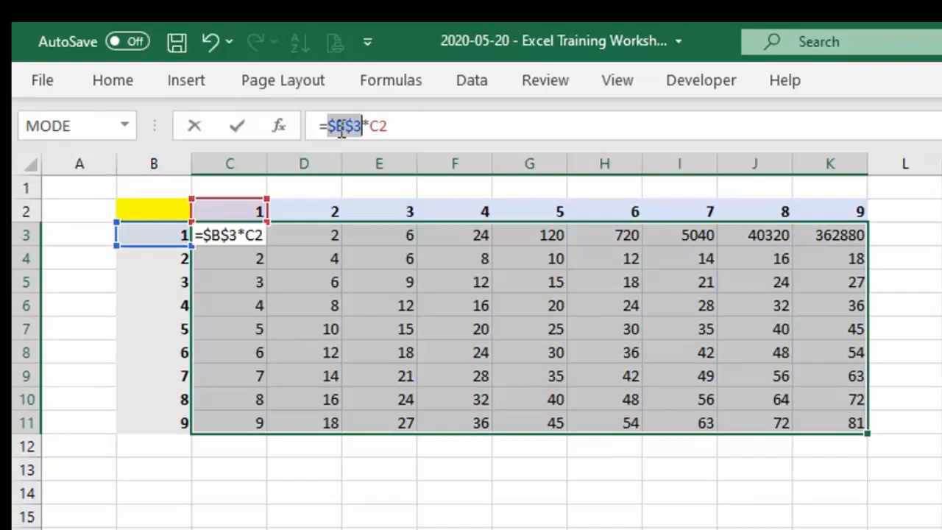
pyautogui.press('F4')
pyautogui.press('F4')
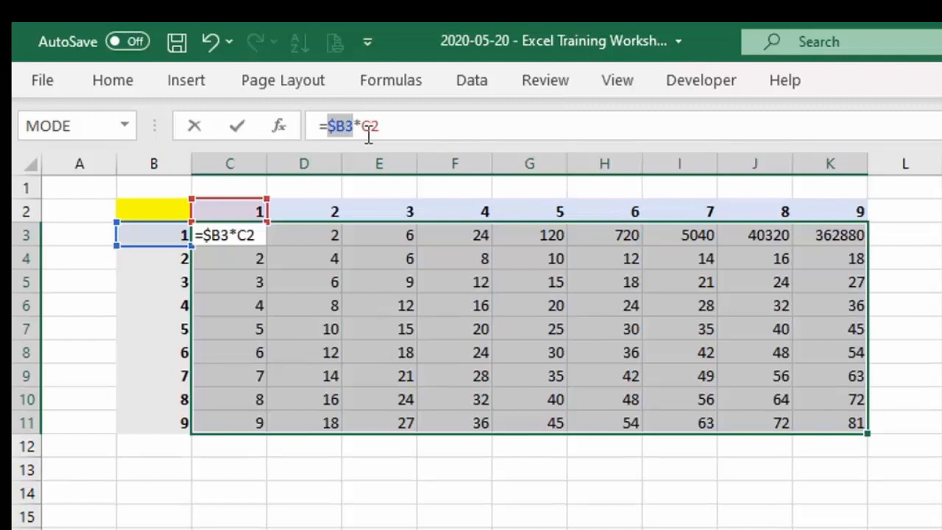
pyautogui.hotkey('ctrl', 'Return')
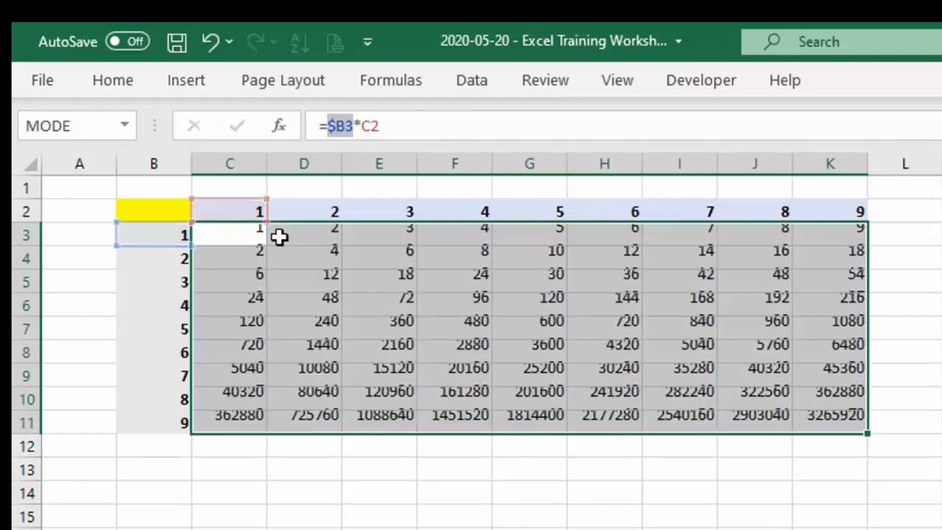
# - Lock row 2 in the second reference and enter =$B3*C$2 across C3:K11
pyautogui.click(248, 235)
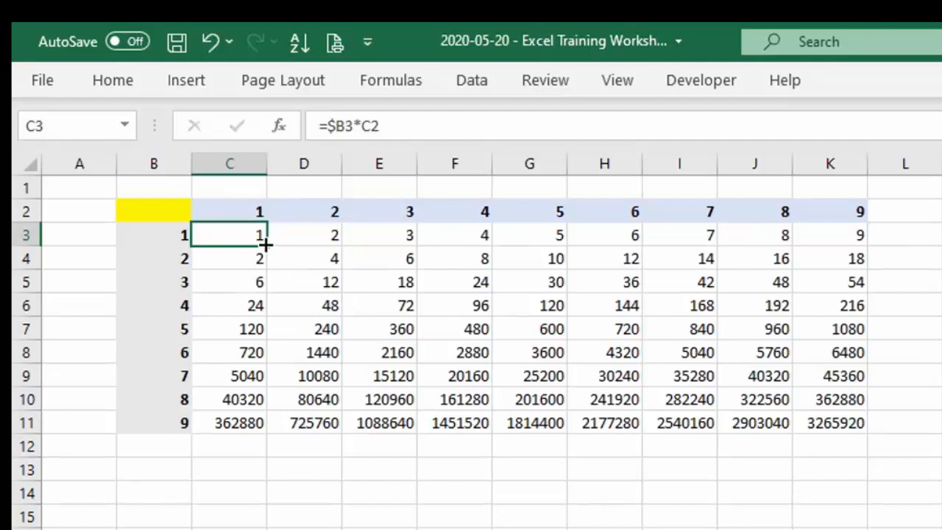
pyautogui.keyDown('shift'); pyautogui.click(853, 419); pyautogui.keyUp('shift')
pyautogui.click(415, 126)
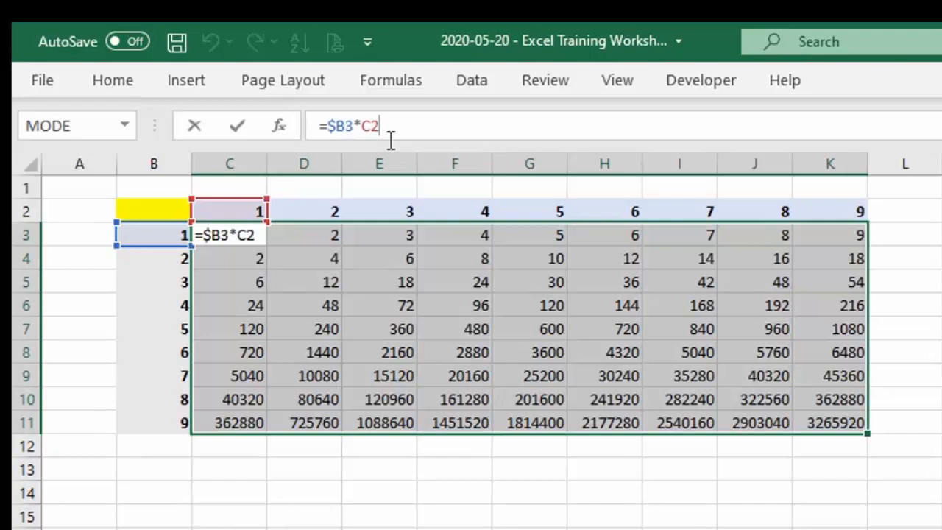
pyautogui.press('F4')
pyautogui.press('F4')
pyautogui.hotkey('ctrl', 'Return')
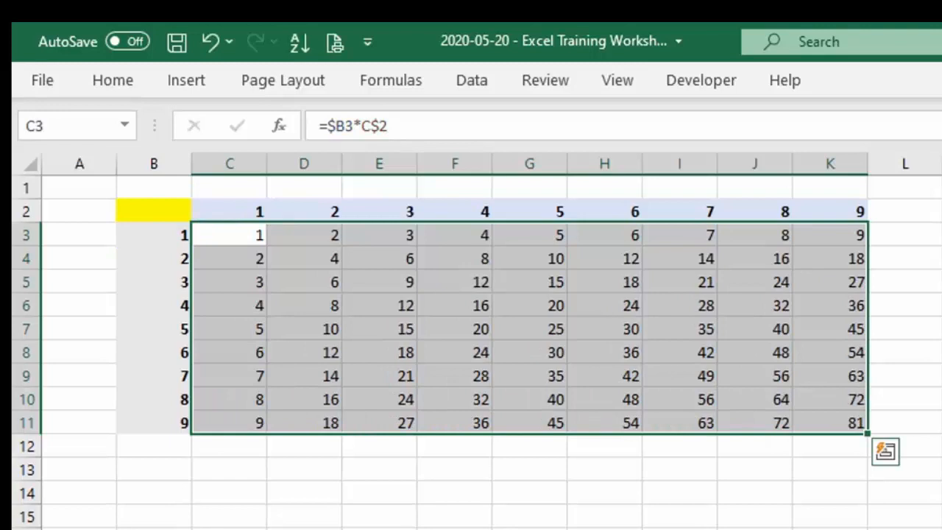
# - Review the mixed references in the C3 formula without changing it, and deselect the multiplication table
pyautogui.click(332, 127)
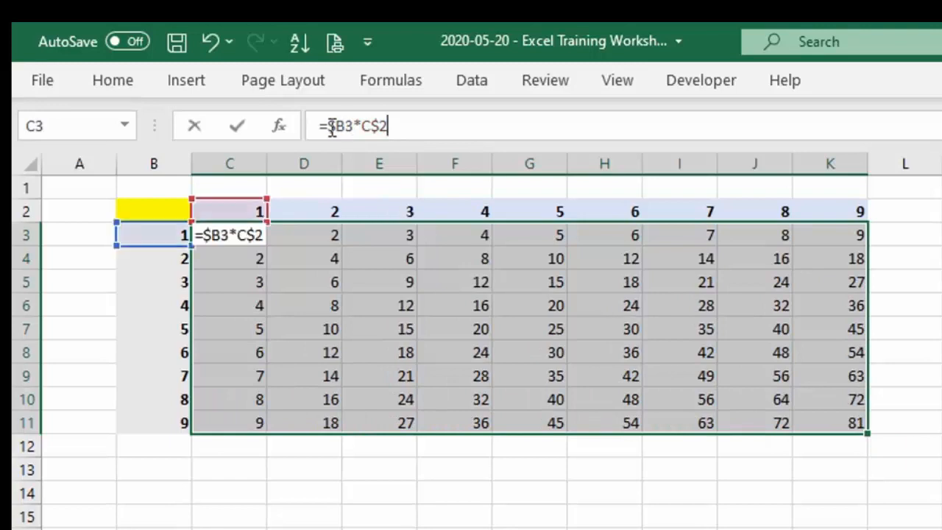
pyautogui.moveTo(332, 127); pyautogui.dragTo(422, 128)
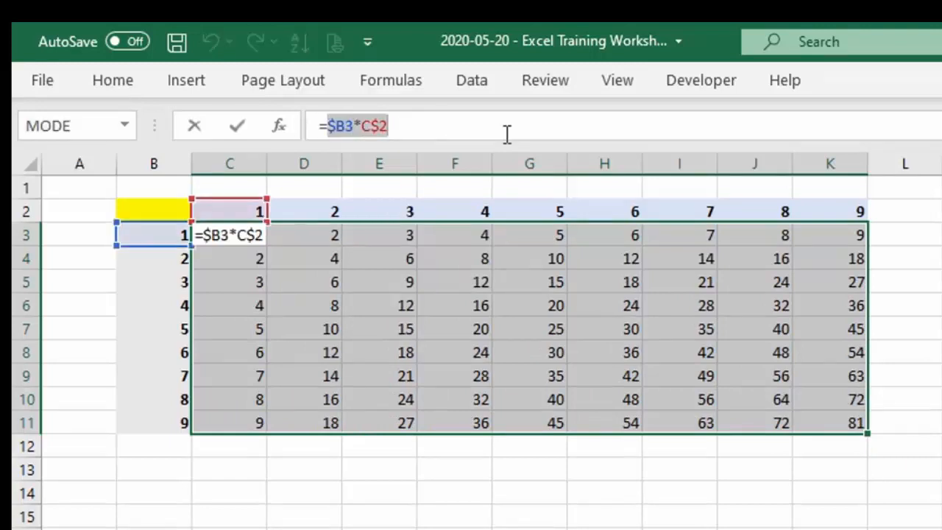
pyautogui.press('Escape')
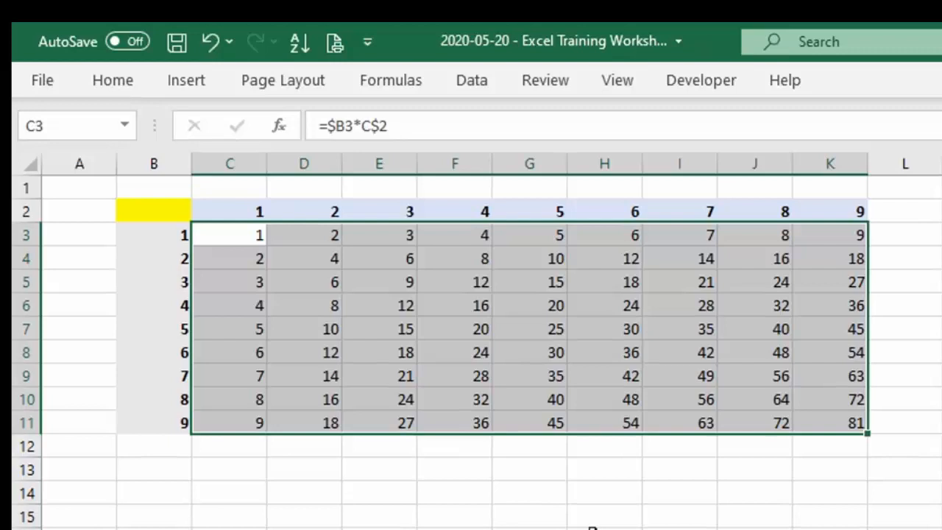
pyautogui.click(592, 525)
pyautogui.click(452, 526)
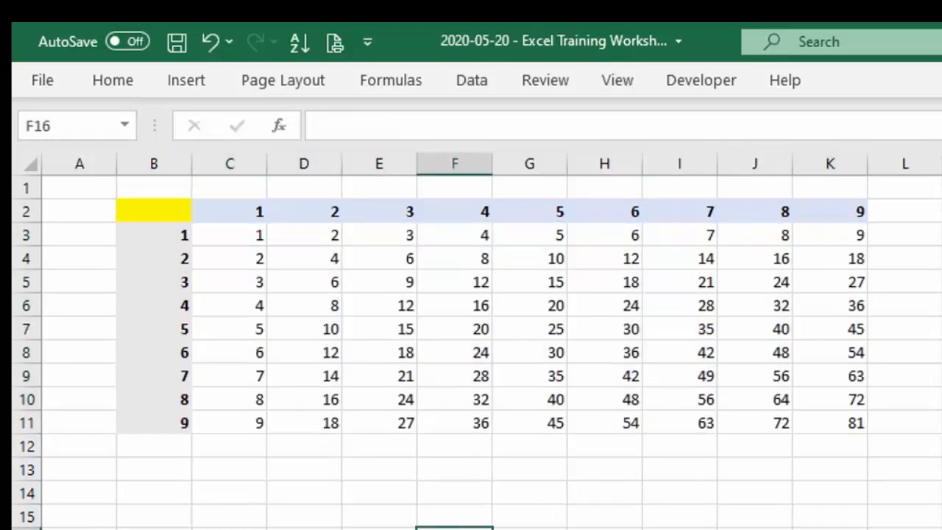
pyautogui.click(304, 528)
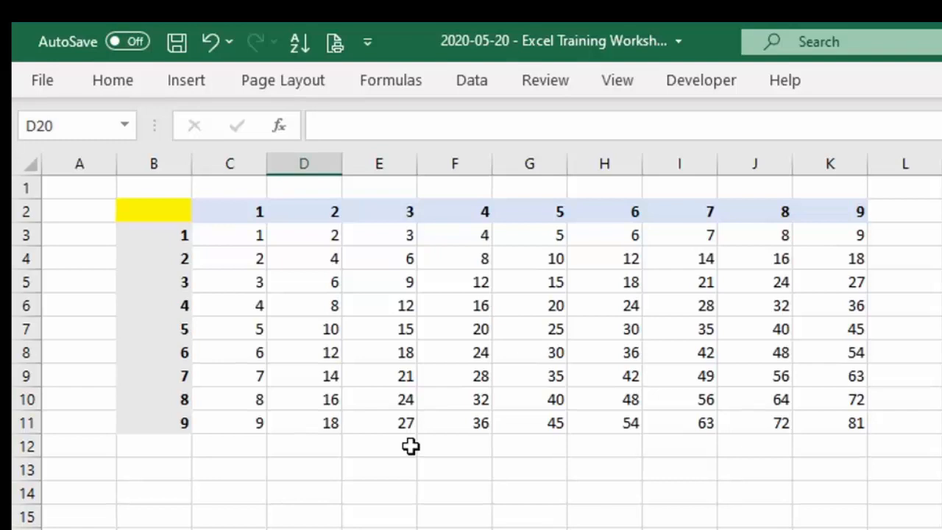
# - Switch to the dry biomass sheet and examine its tube weights, volumes and the dry cell concentration formula in E4
pyautogui.click(393, 240)
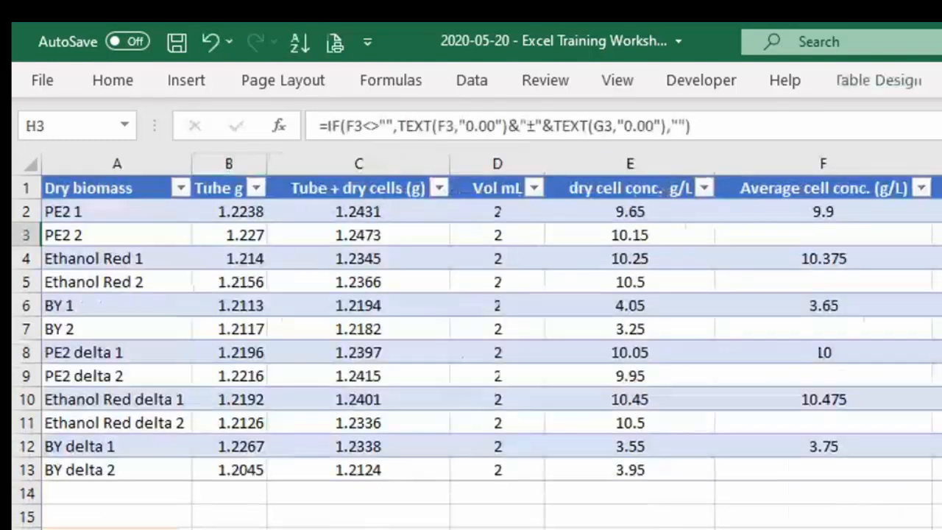
pyautogui.click(375, 403)
pyautogui.click(200, 254)
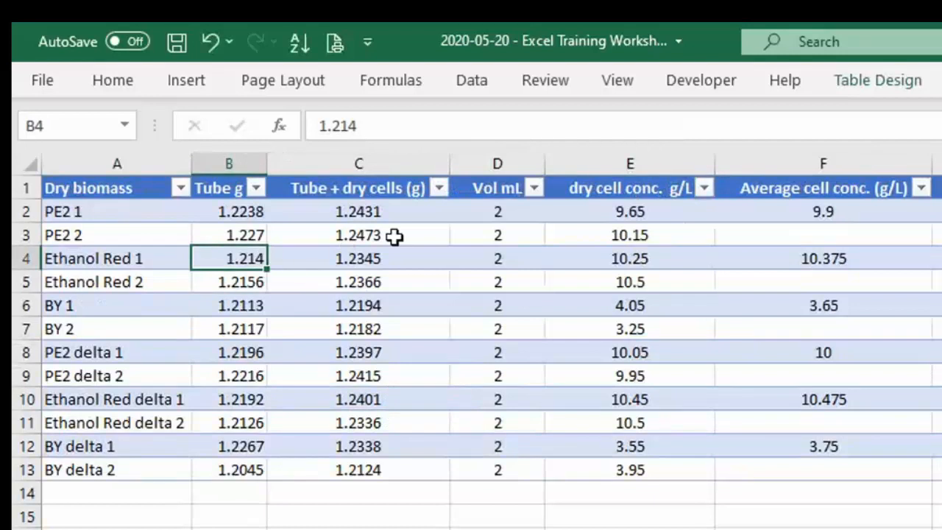
pyautogui.click(421, 226)
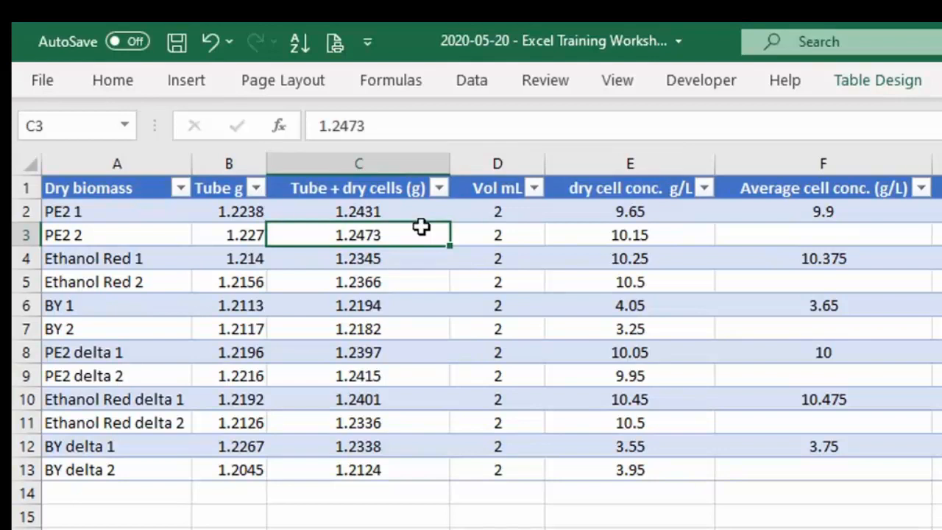
pyautogui.click(503, 215)
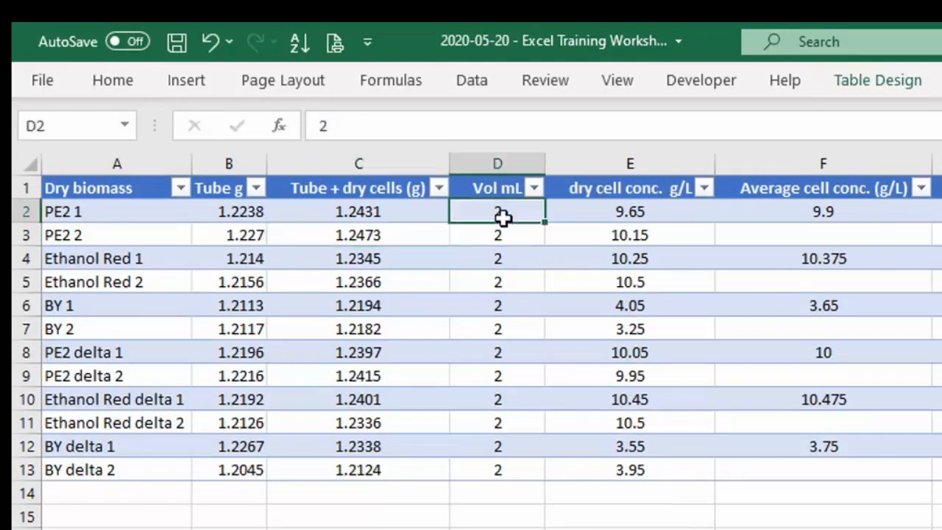
pyautogui.click(602, 249)
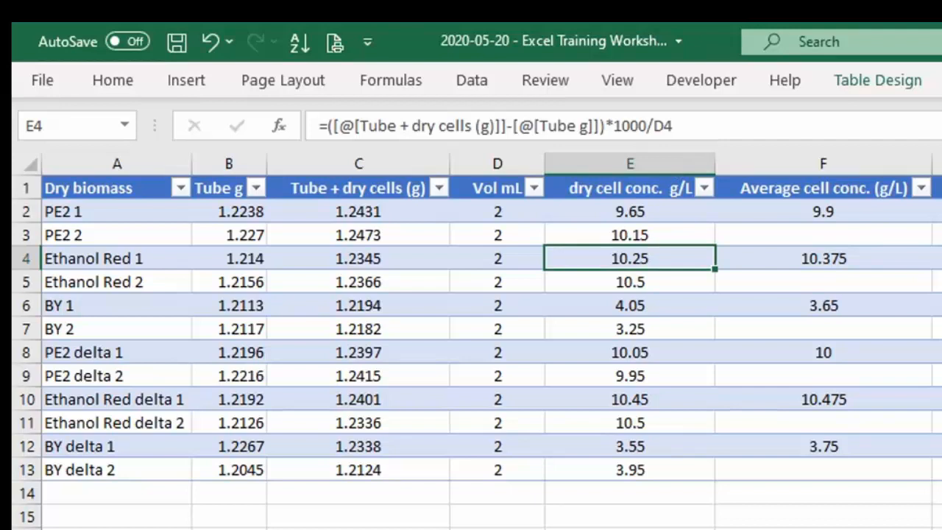
# - Examine the PE2 duplicate rows and the IF formula in the deviation from mean cell G2, leaving it unedited
pyautogui.click(937, 212)
pyautogui.moveTo(155, 217); pyautogui.dragTo(230, 235)
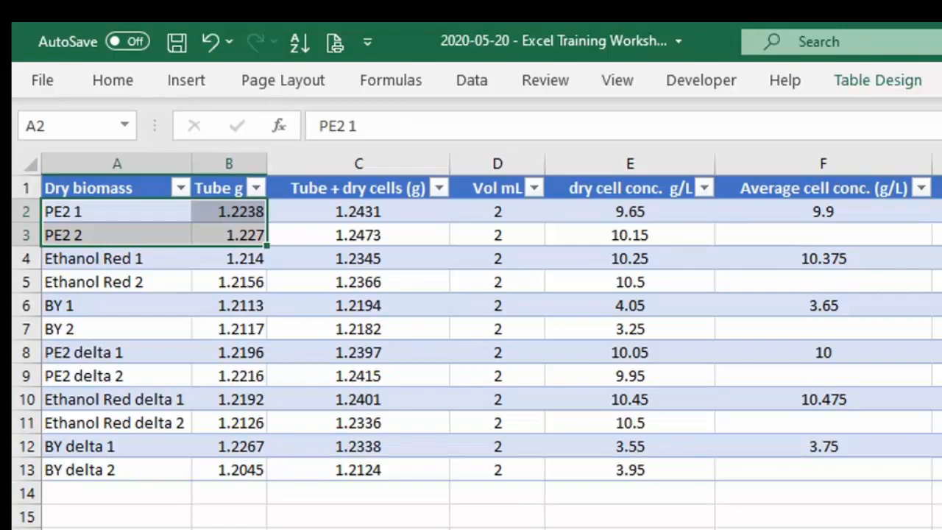
pyautogui.click(938, 212)
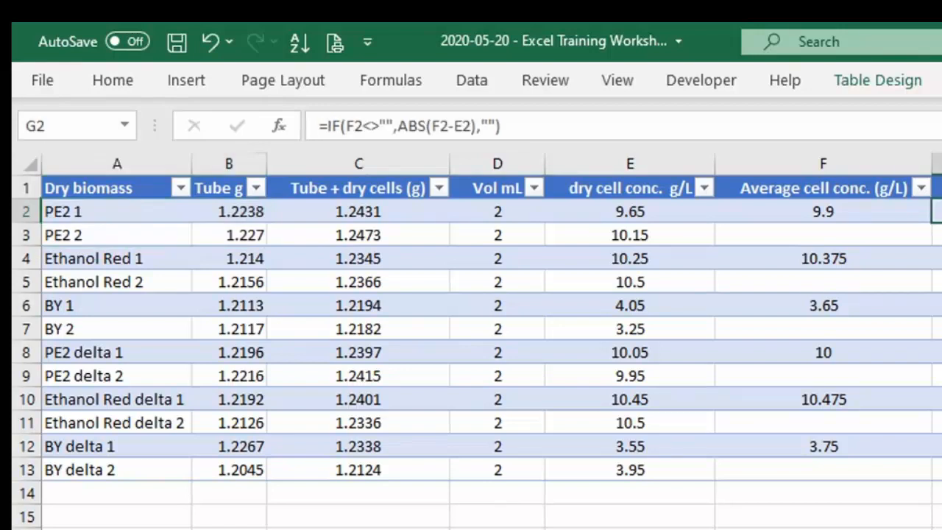
pyautogui.click(868, 211)
pyautogui.click(860, 212)
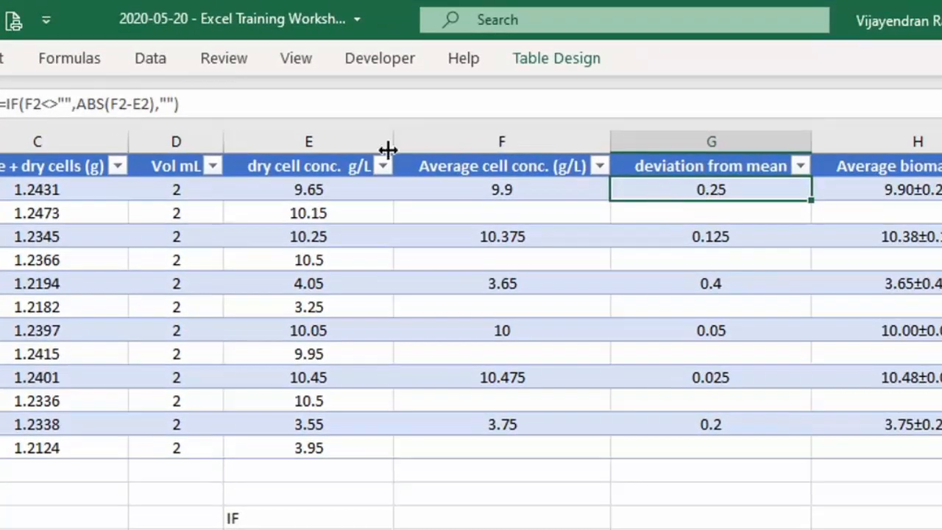
pyautogui.doubleClick(13, 103)
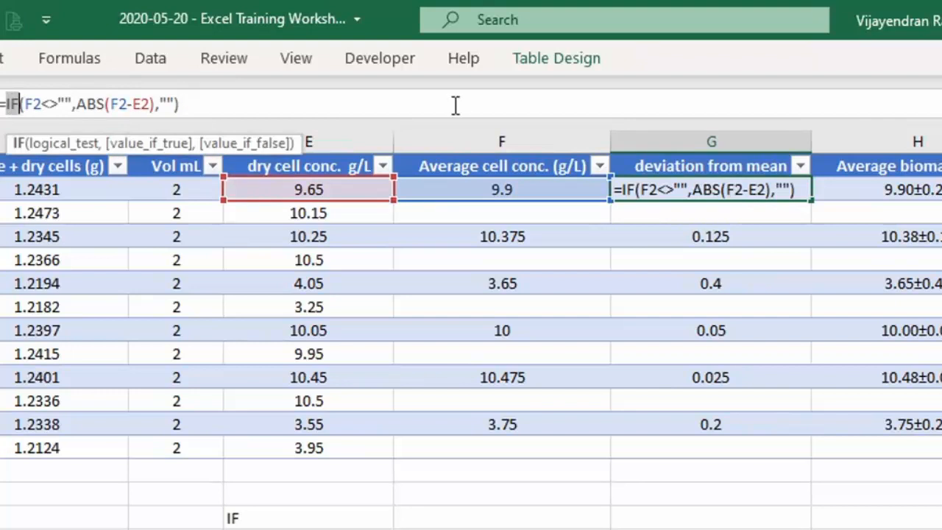
pyautogui.press('Escape')
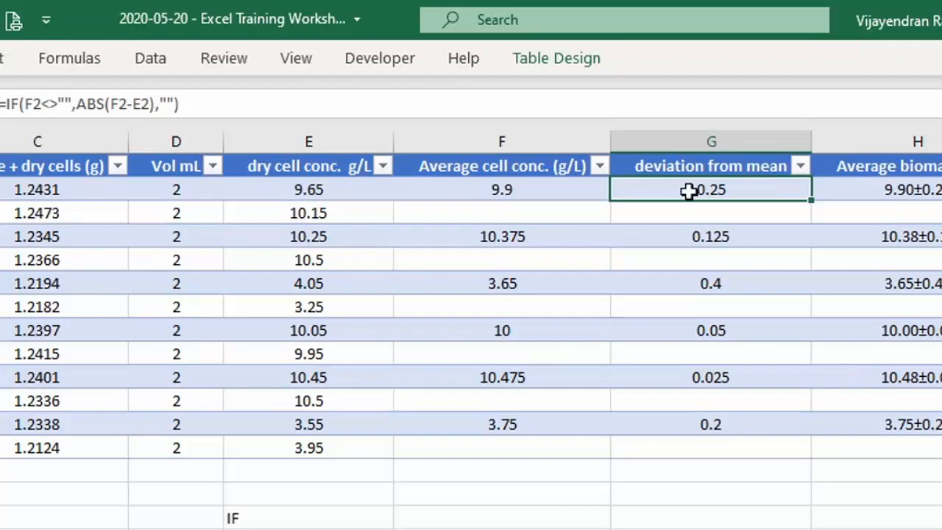
# - Compare the average in F2 with the duplicate concentrations in E2:E3 and the deviation formula in G2
pyautogui.click(572, 191)
pyautogui.moveTo(297, 193); pyautogui.dragTo(303, 213)
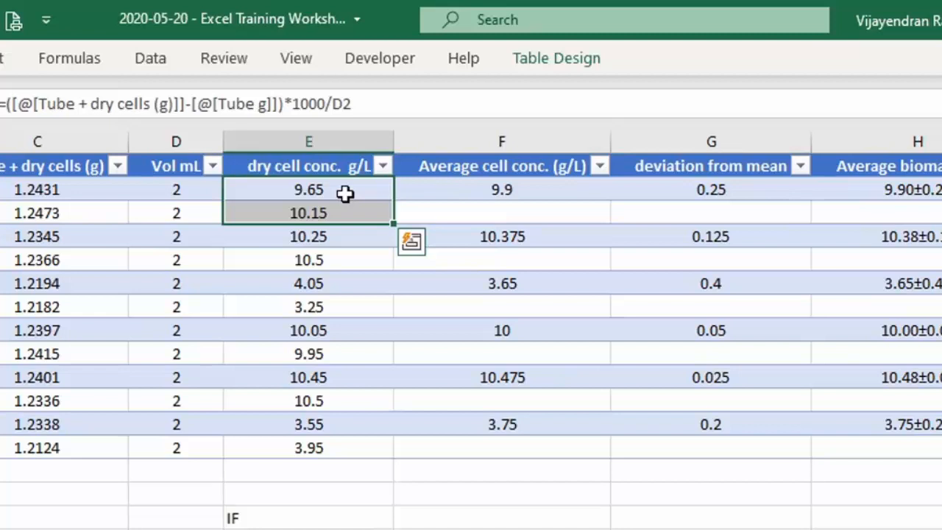
pyautogui.click(658, 189)
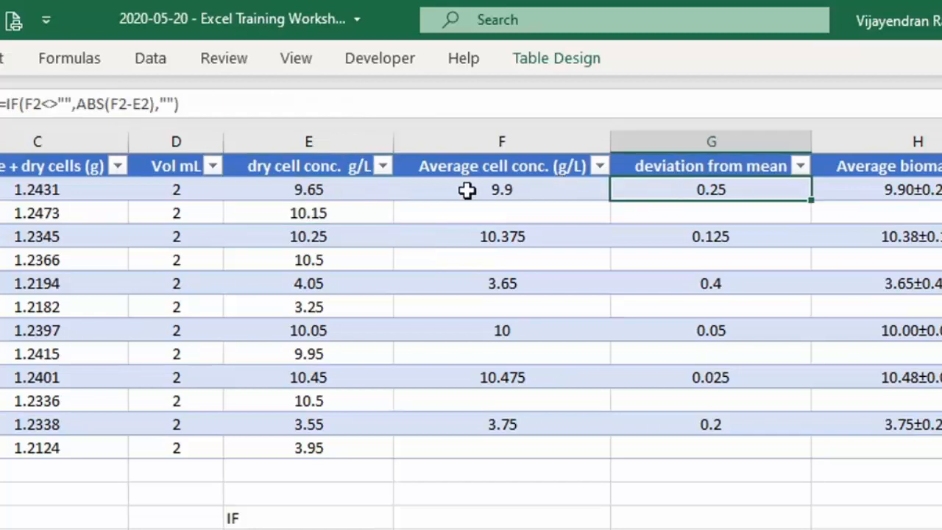
# - Trace the dry cell concentration in E2 and the average in F2, and examine the logical test of the G2 IF formula
pyautogui.click(372, 190)
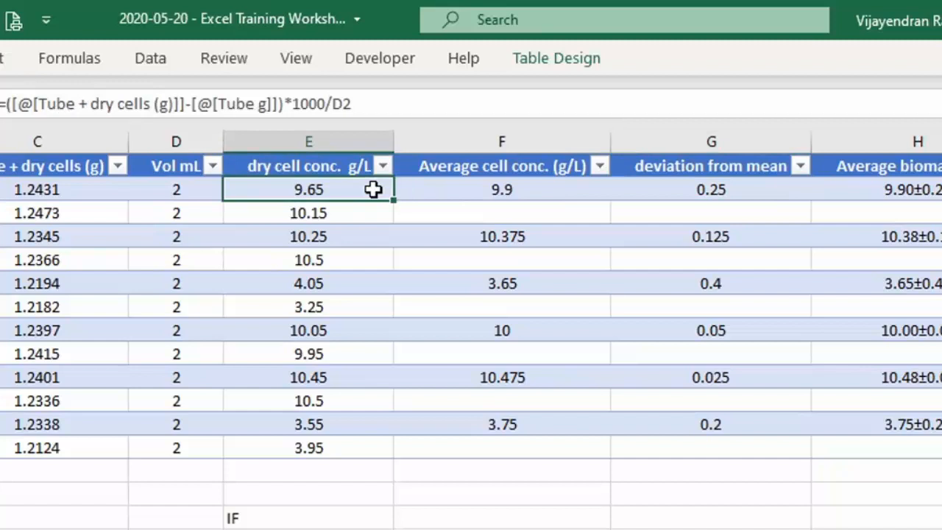
pyautogui.click(489, 192)
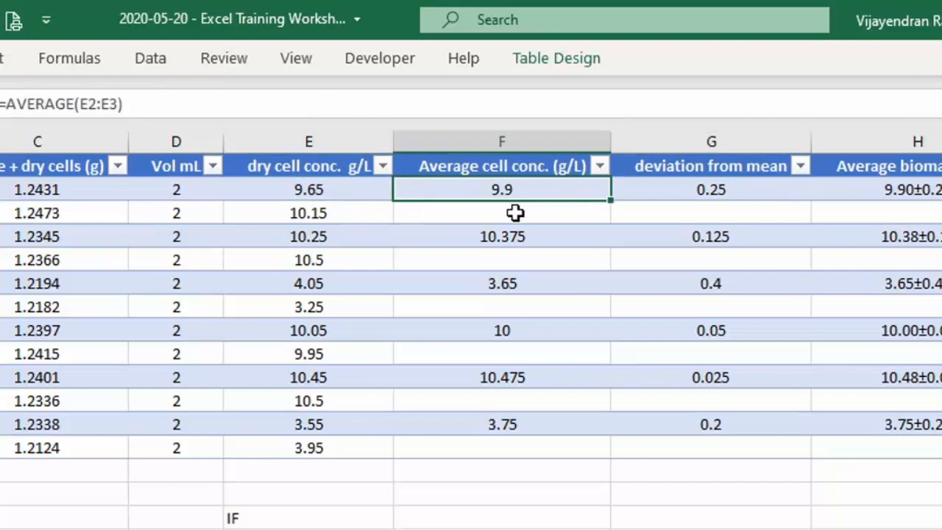
pyautogui.click(681, 186)
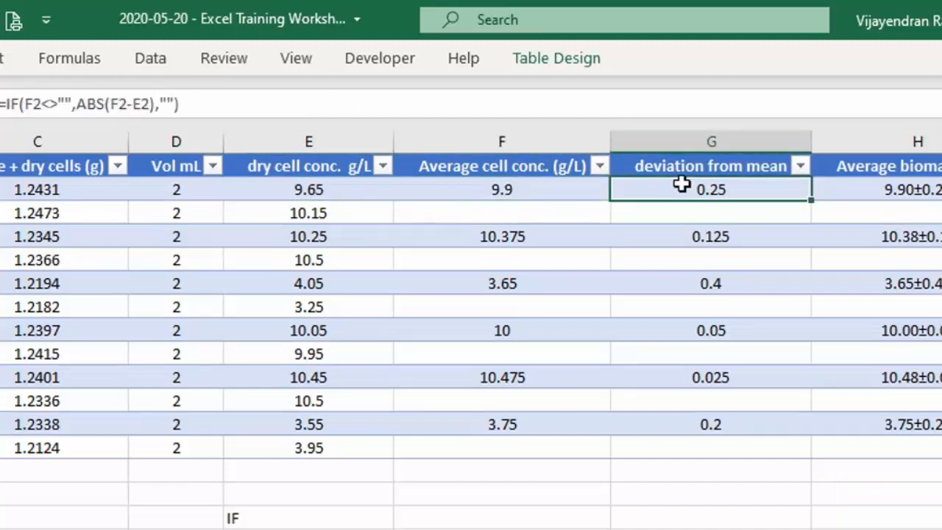
pyautogui.click(23, 104)
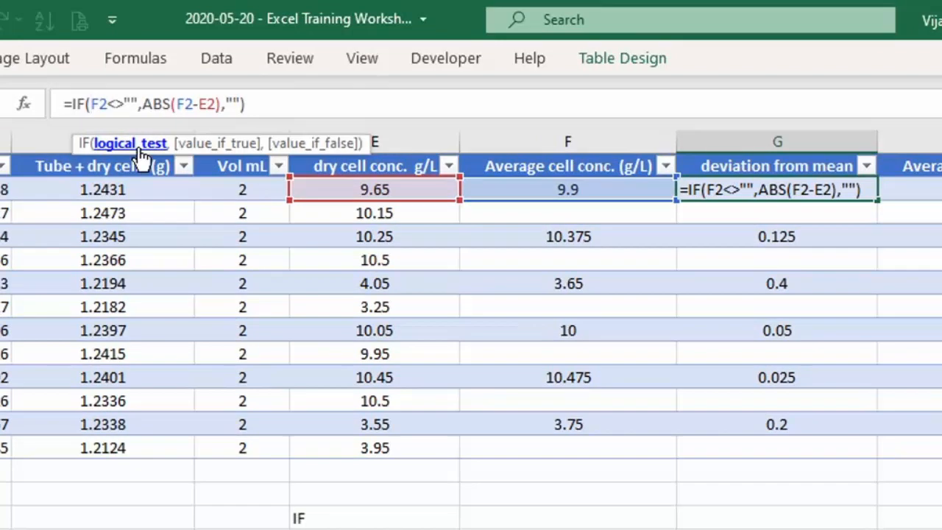
pyautogui.moveTo(92, 105); pyautogui.dragTo(137, 107)
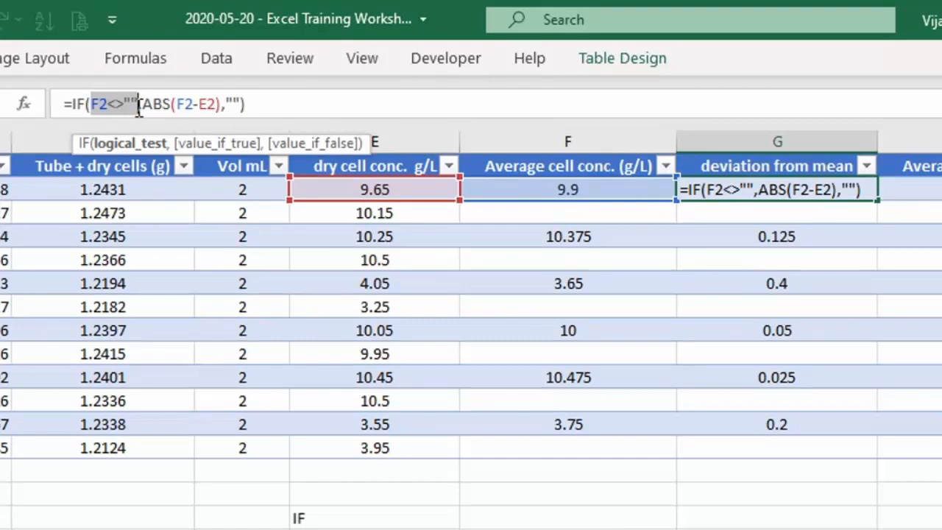
pyautogui.press('Escape')
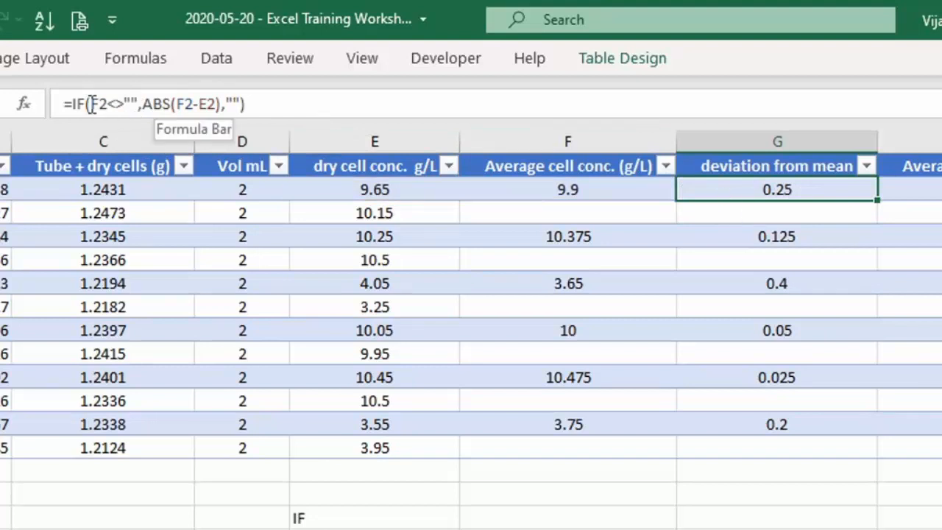
# - Evaluate the logical test F2<>"" and the ABS(F2-E2) part within the G2 formula, and discard the evaluation
pyautogui.moveTo(90, 104); pyautogui.dragTo(138, 103)
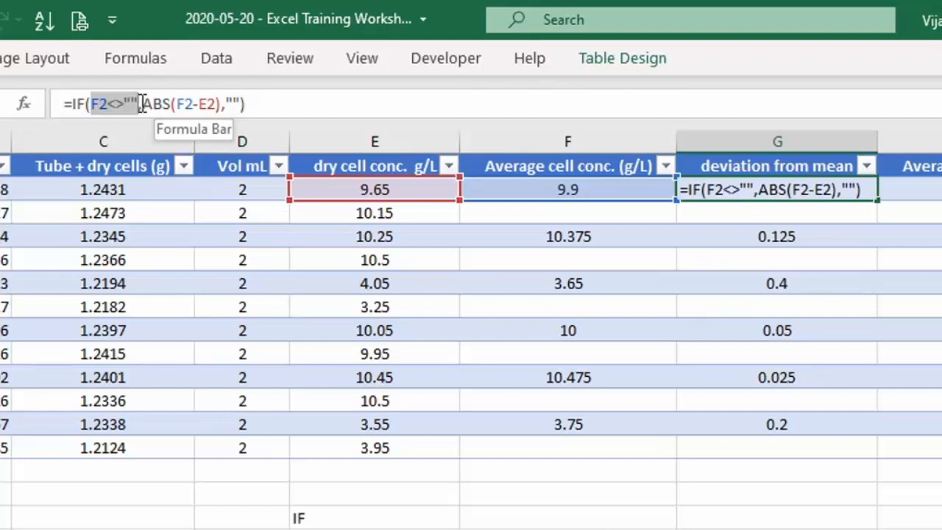
pyautogui.press('F9')
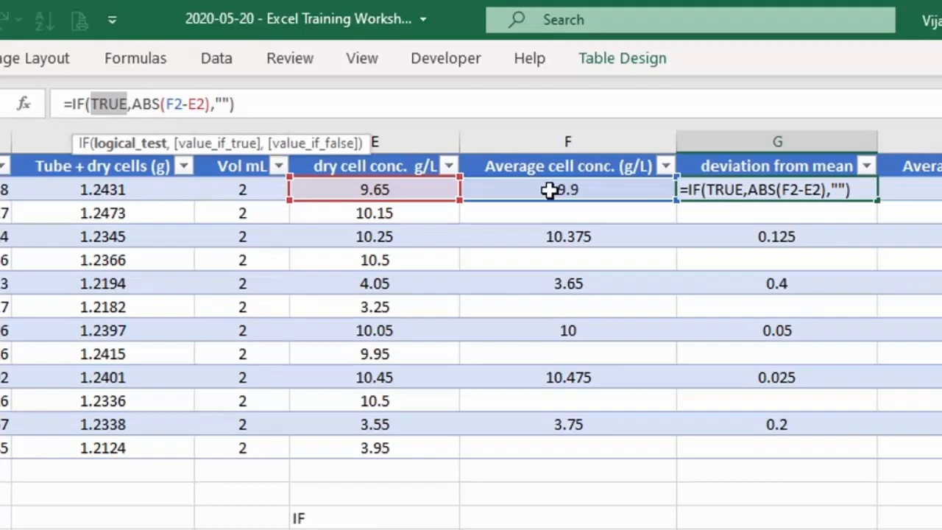
pyautogui.moveTo(133, 104); pyautogui.dragTo(212, 105)
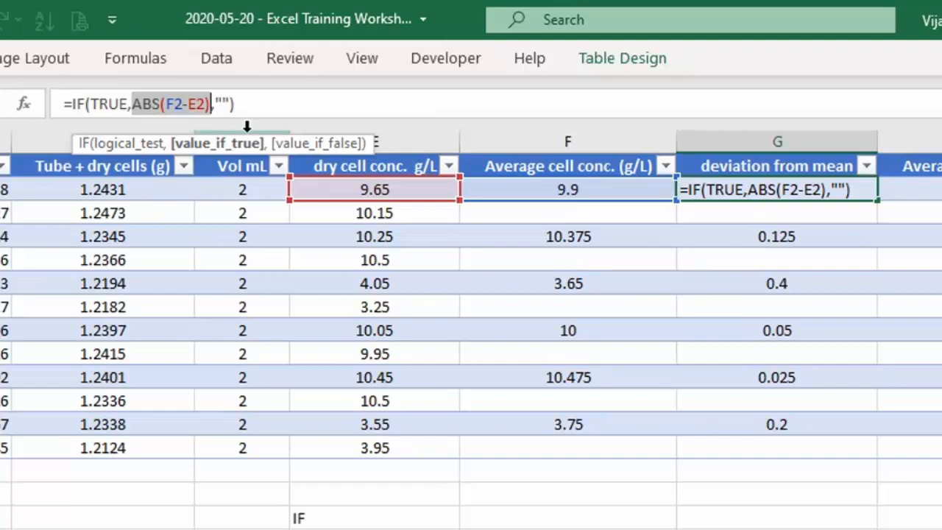
pyautogui.press('F9')
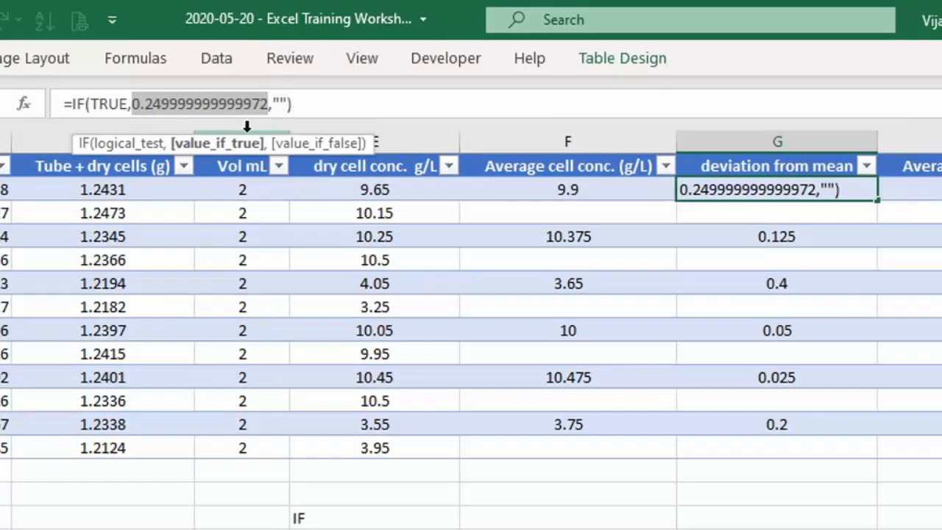
pyautogui.press('Escape')
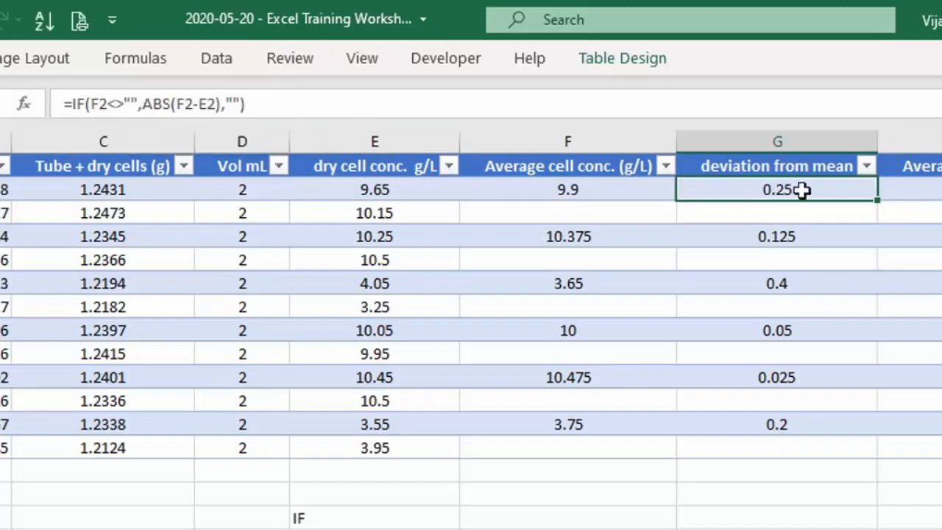
# - Fill the G2 deviation formula down the column, and evaluate the logical test F3<>"" in G3 without keeping it
pyautogui.doubleClick(878, 200)
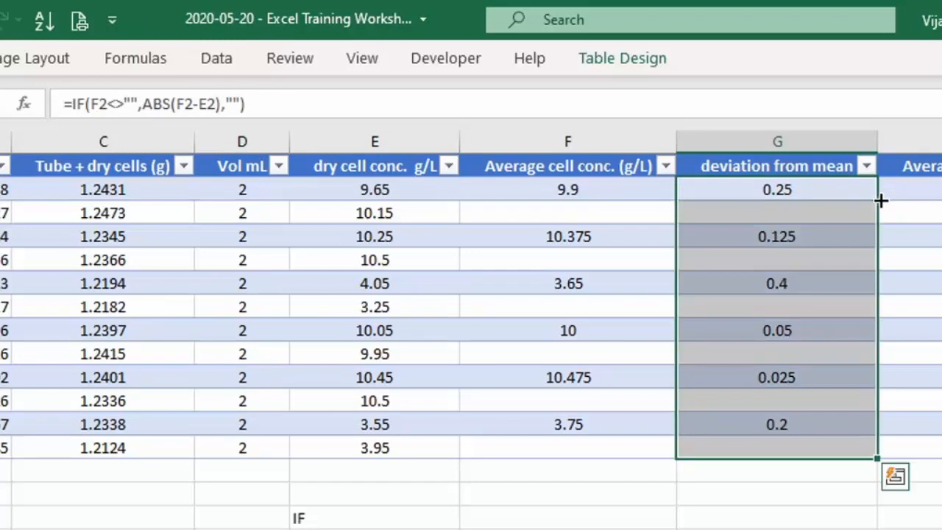
pyautogui.click(841, 211)
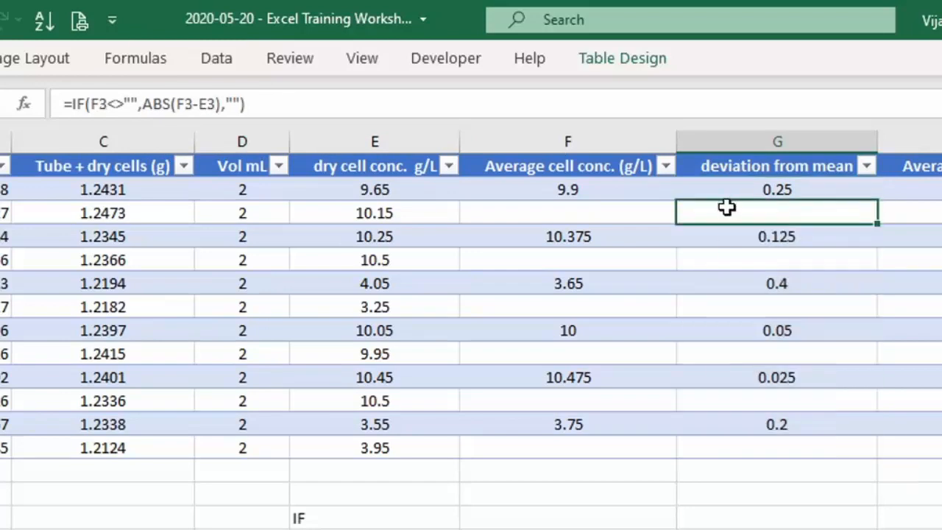
pyautogui.moveTo(138, 104); pyautogui.dragTo(92, 103)
pyautogui.press('F9')
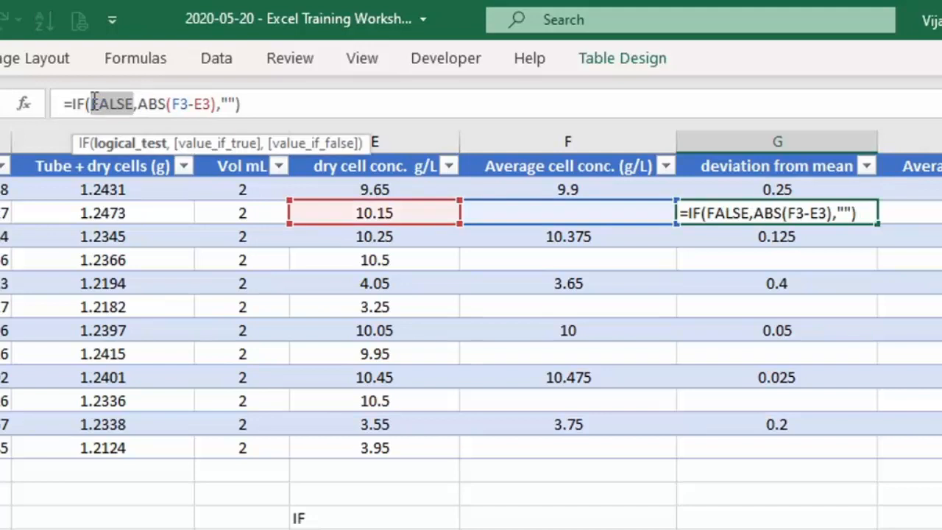
pyautogui.moveTo(221, 104); pyautogui.dragTo(237, 104)
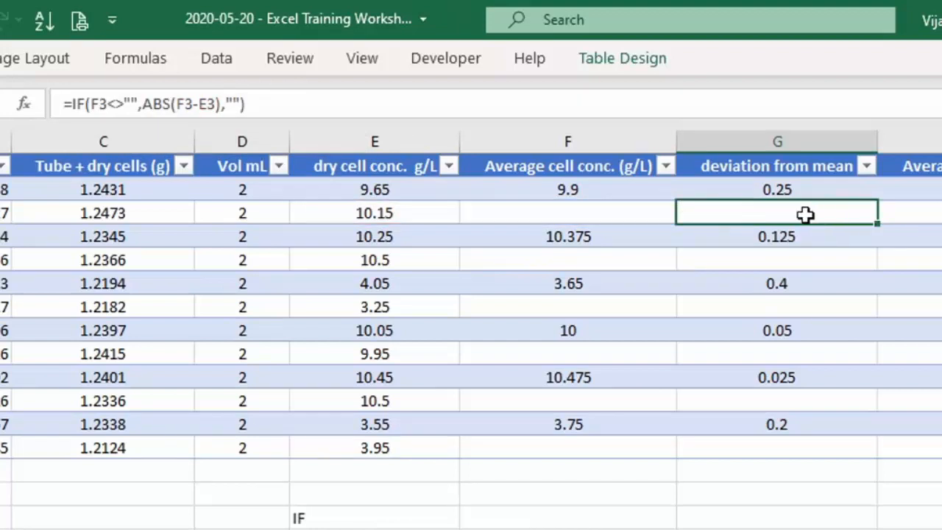
# - Compare the average cell F3 with the formula in G3, and fill the G2 deviation formula down to G13 again
pyautogui.click(609, 218)
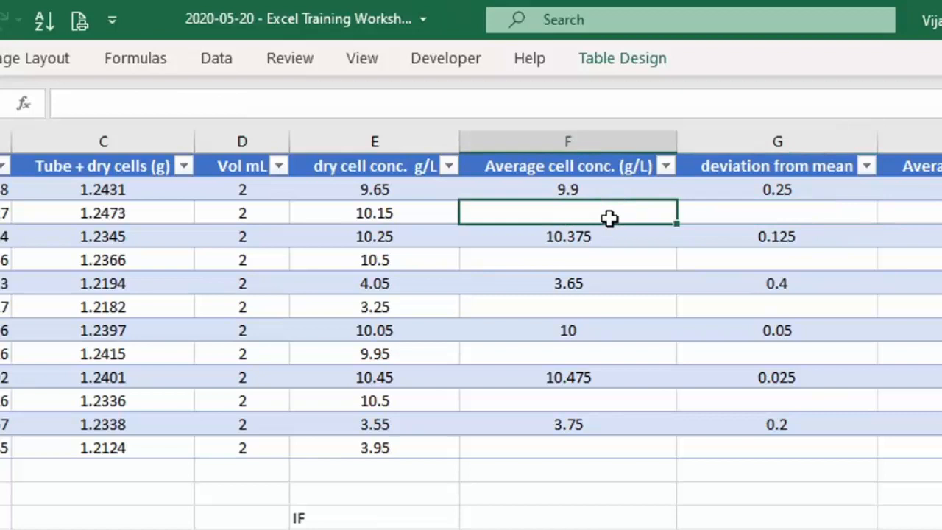
pyautogui.click(730, 216)
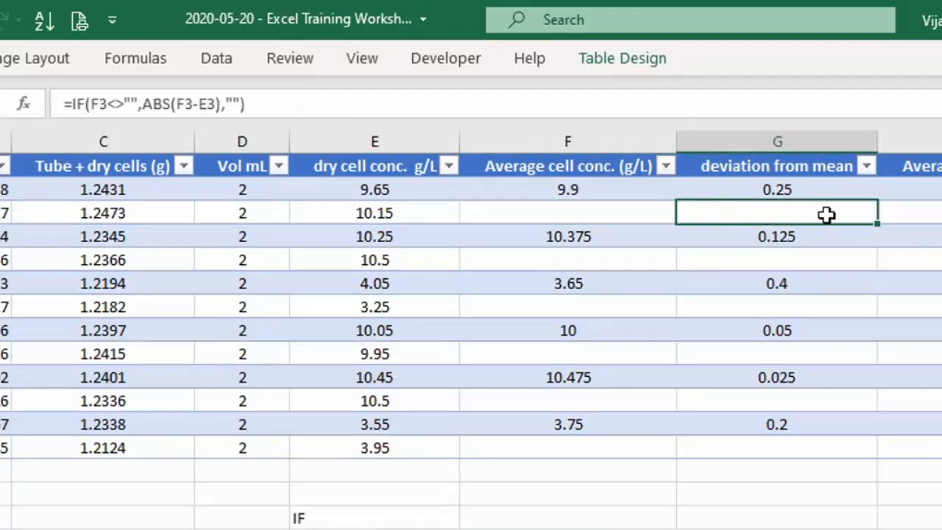
pyautogui.click(860, 195)
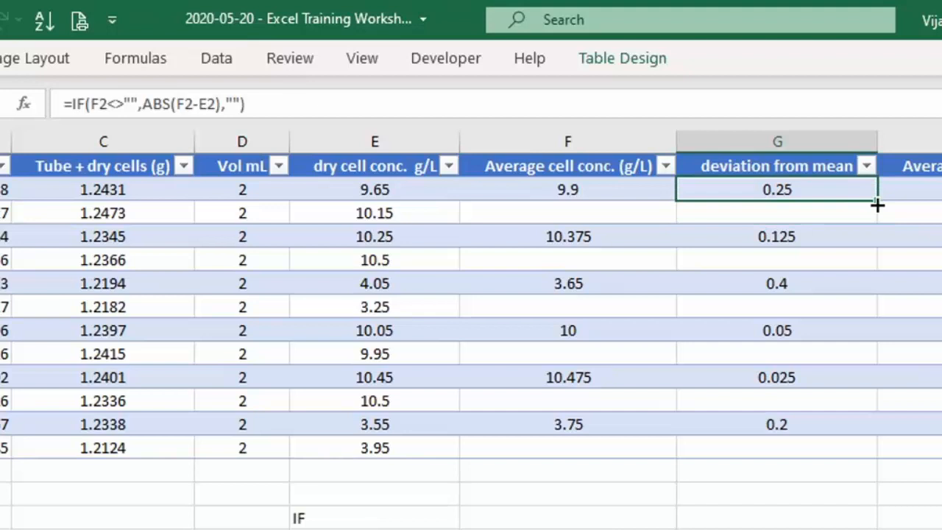
pyautogui.moveTo(877, 205); pyautogui.dragTo(802, 451)
# - Examine the average biomass concentration formulas in H9 and H2, including the TEXT(F2,"0.00") part, leaving them unchanged
pyautogui.click(933, 354)
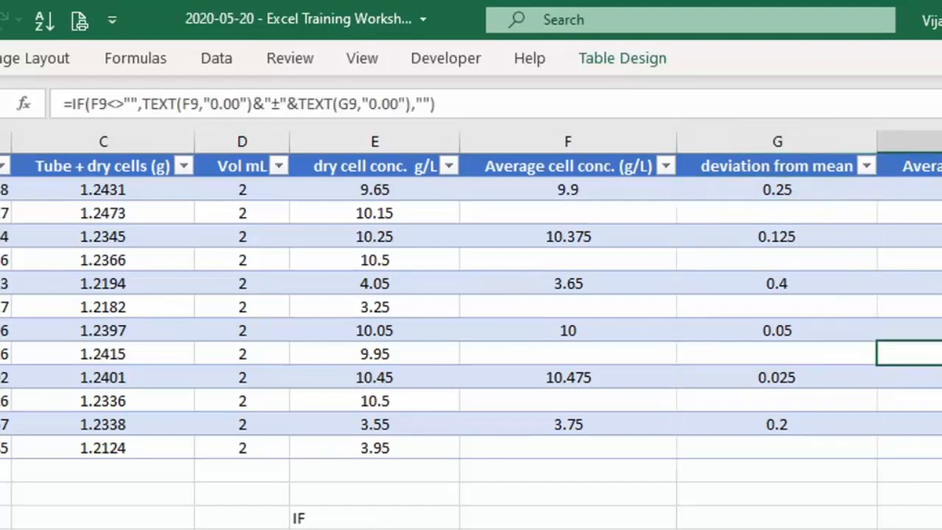
pyautogui.click(933, 189)
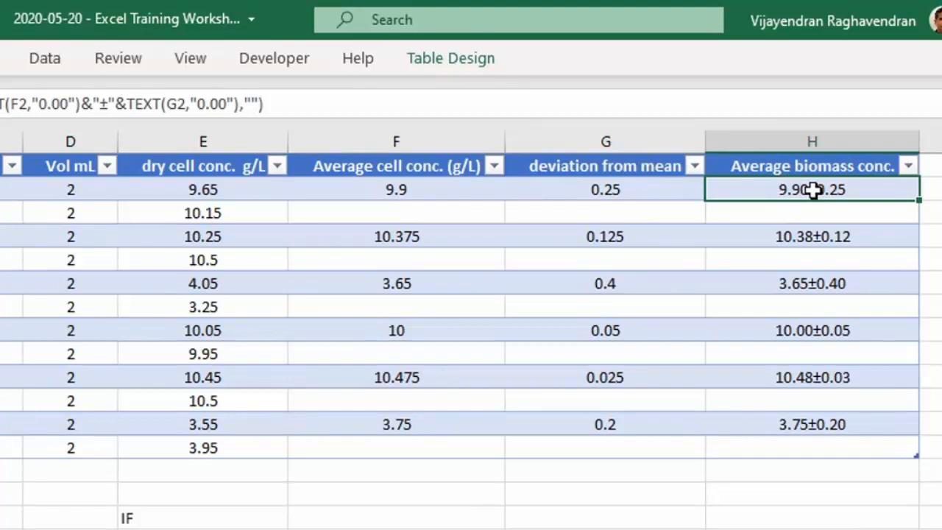
pyautogui.click(8, 104)
pyautogui.moveTo(8, 104); pyautogui.dragTo(104, 103)
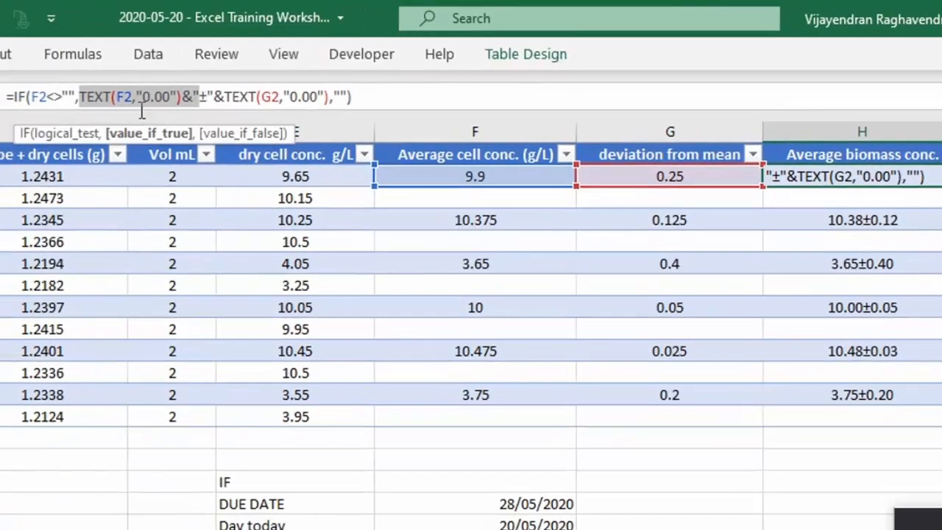
pyautogui.click(202, 101)
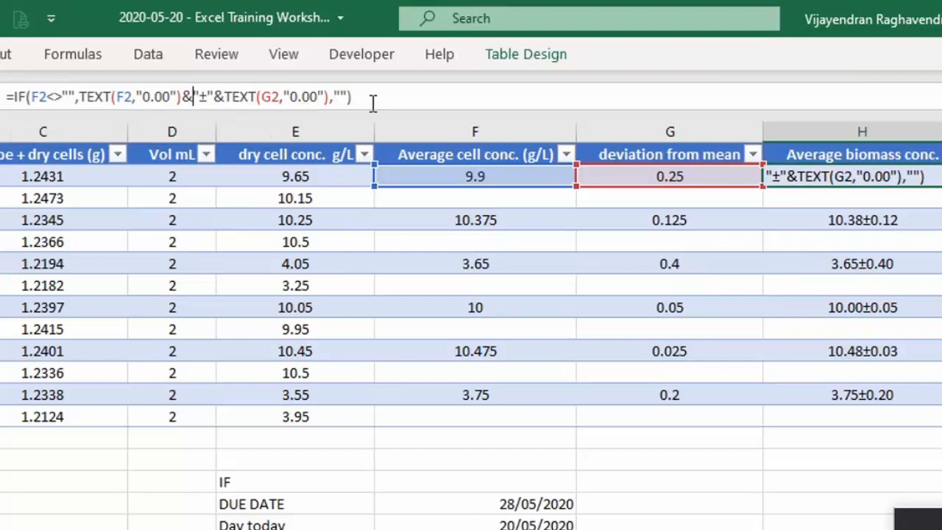
pyautogui.press('Return')
# - Show the formulas on the dry biomass sheet, review columns E to G, and return to showing values
pyautogui.click(617, 499)
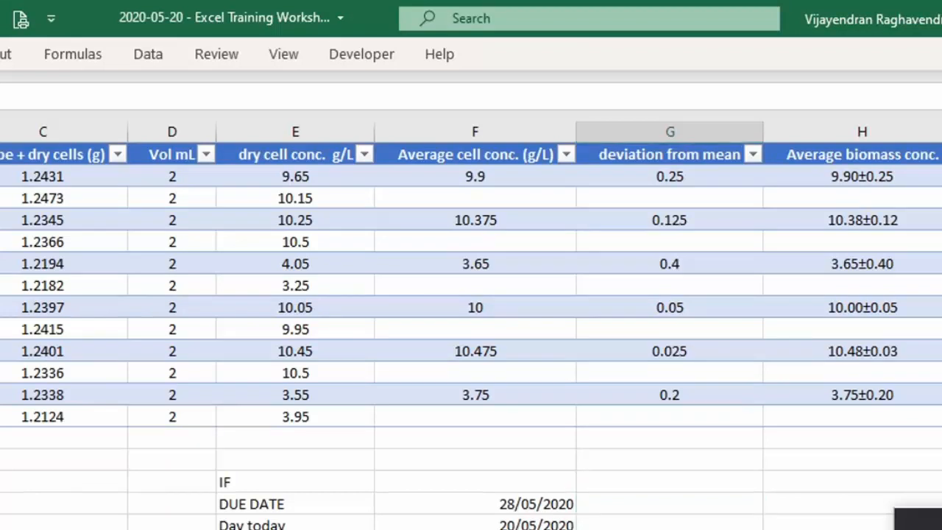
pyautogui.hotkey('ctrl', '`')
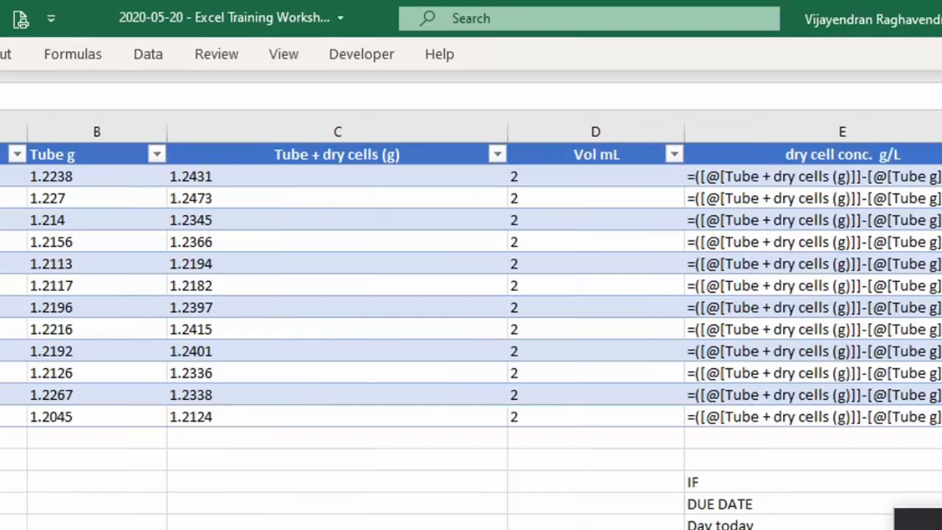
pyautogui.hscroll(3, 471, 294)
pyautogui.hscroll(3, 471, 294)
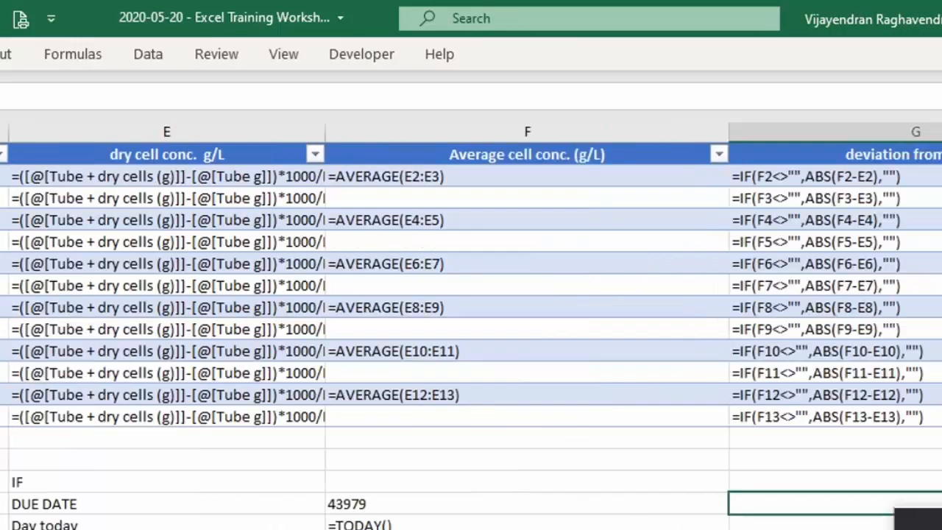
pyautogui.hotkey('ctrl', '`')
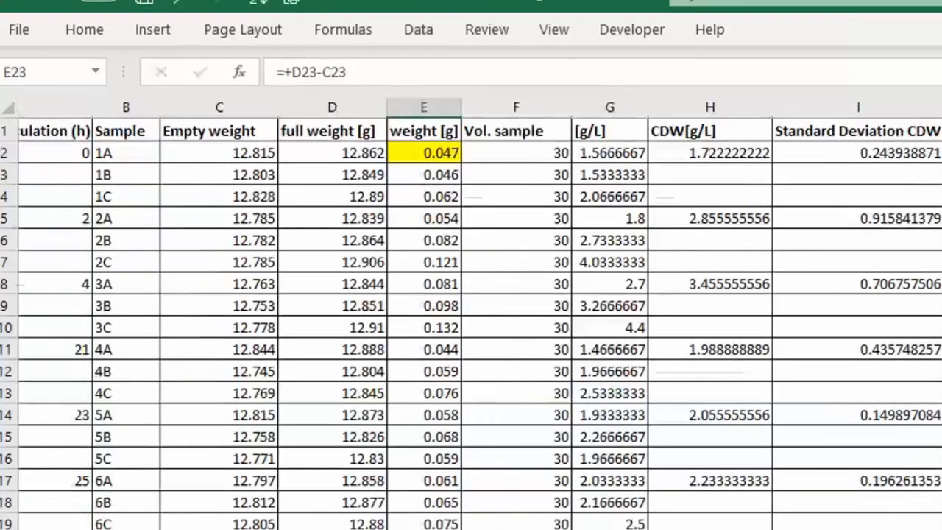
# - On the sheet with time after inoculation and sample weights, review the data columns and the weight formula in E2 without changing it
pyautogui.hscroll(6, 471, 294)
pyautogui.scroll(1, 471, 294)
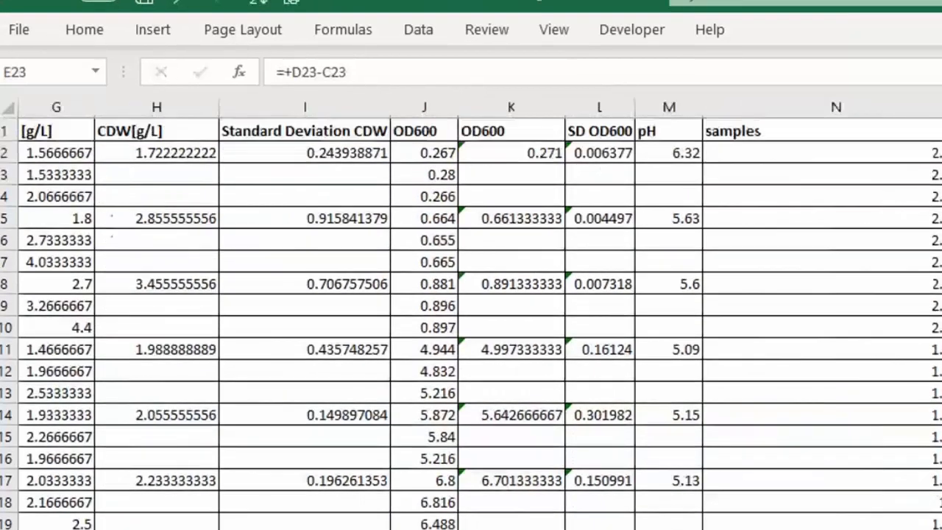
pyautogui.hscroll(-6, 471, 295)
pyautogui.click(529, 152)
pyautogui.click(290, 72)
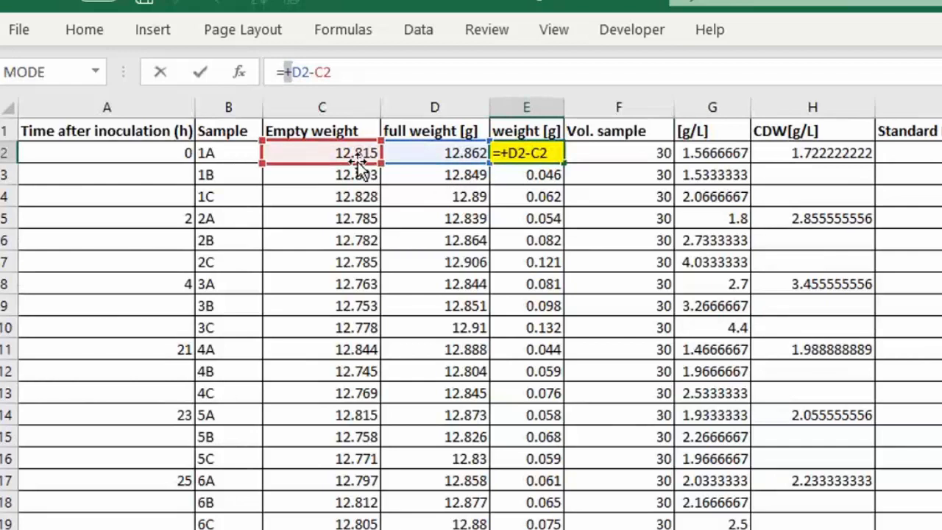
pyautogui.press('Escape')
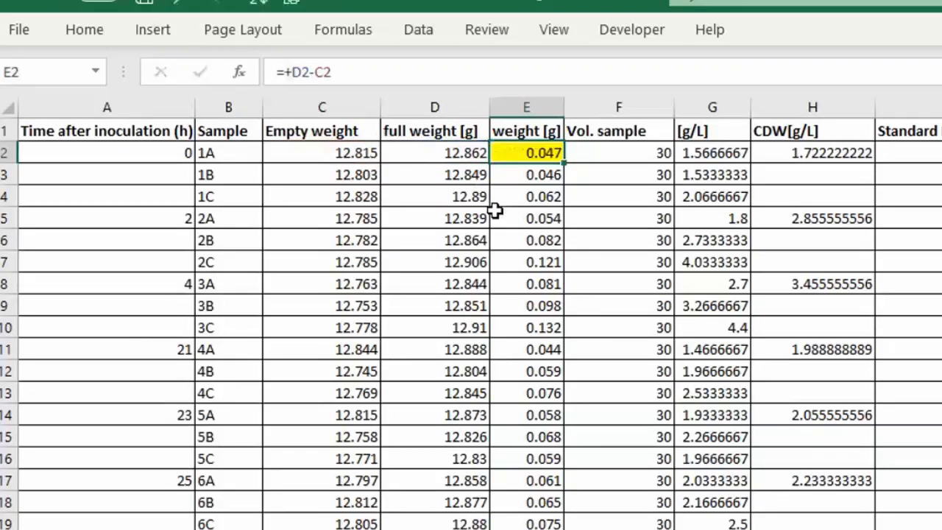
# - Convert the entire sample weight data range A1:U31 into a table with headers
pyautogui.click(551, 262)
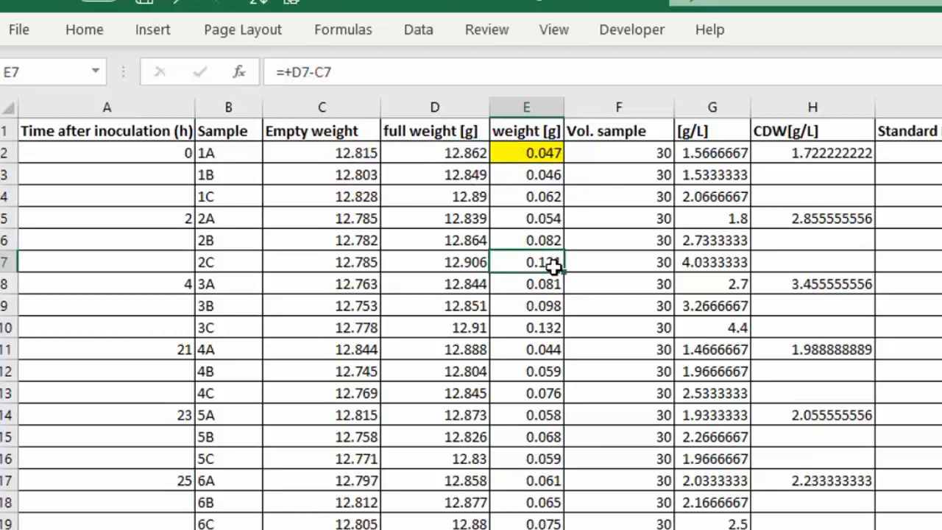
pyautogui.hotkey('ctrl', 'a')
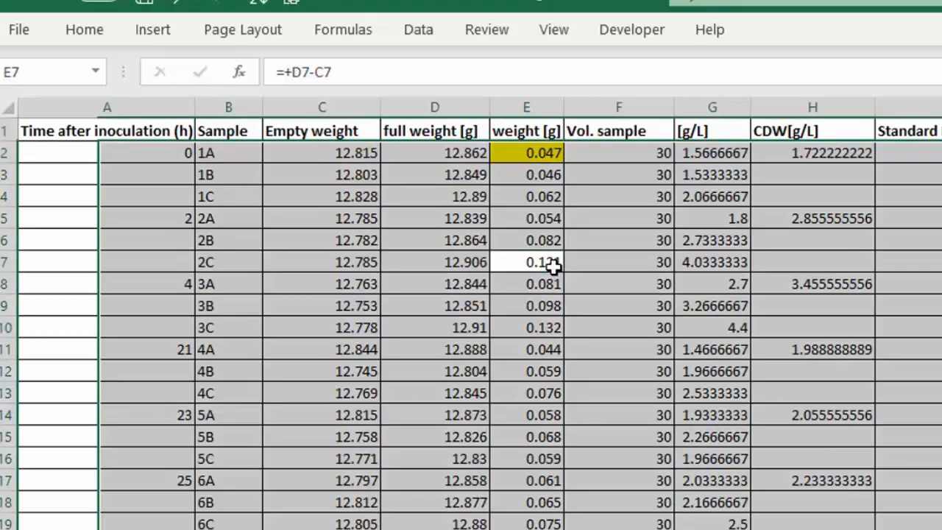
pyautogui.hotkey('ctrl', 'a')
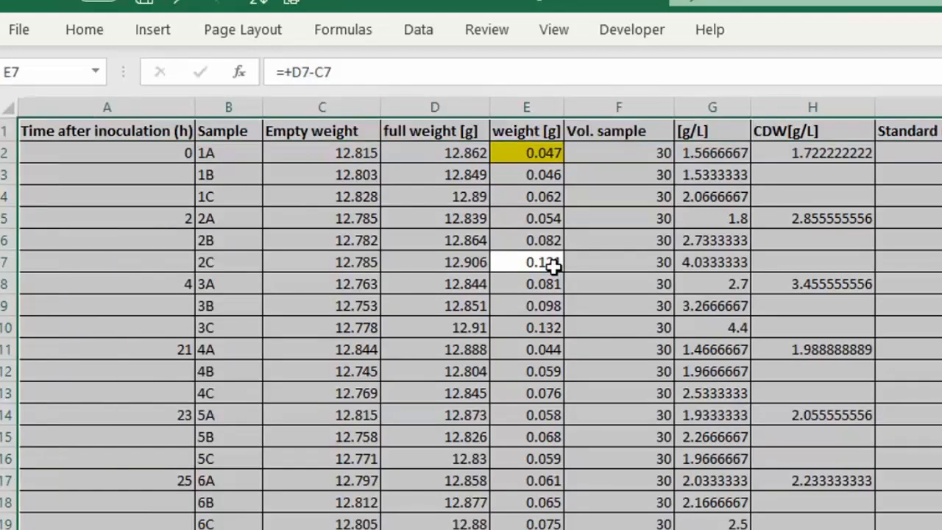
pyautogui.hotkey('ctrl', 't')
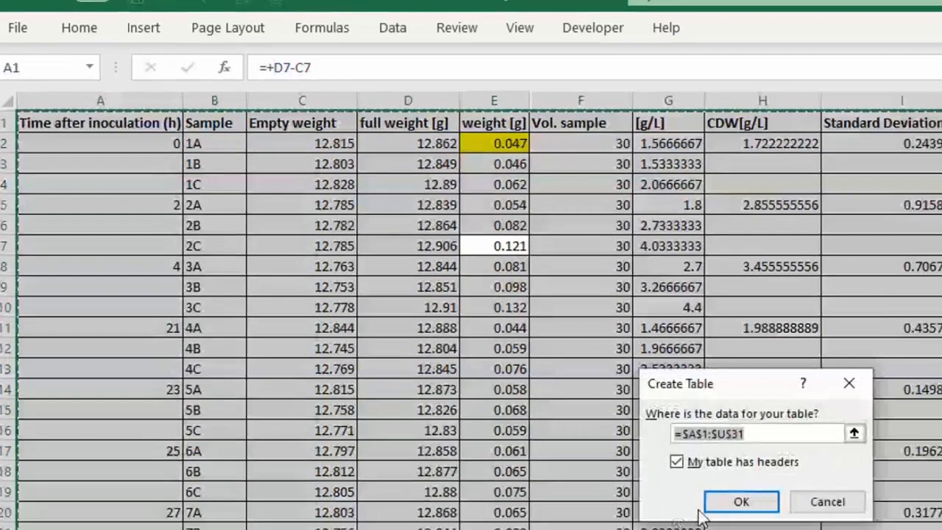
pyautogui.click(790, 527)
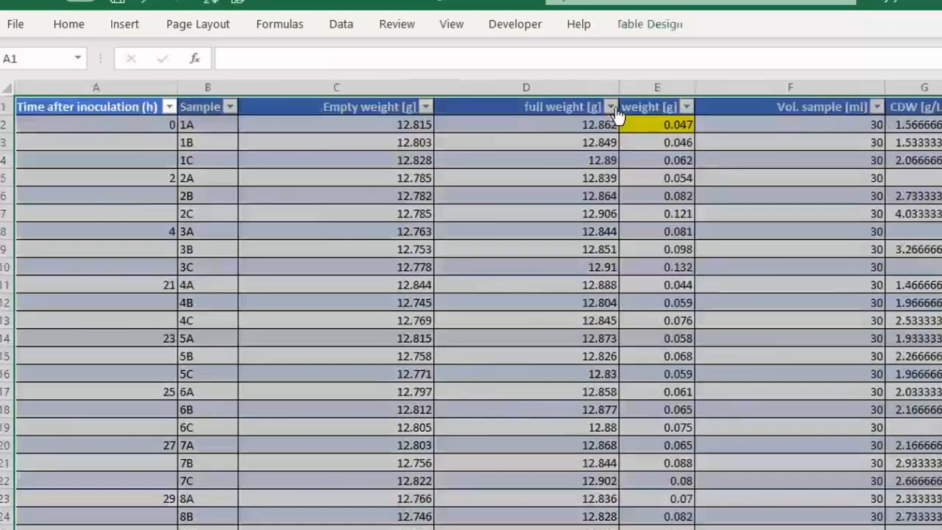
pyautogui.click(610, 108)
pyautogui.click(276, 217)
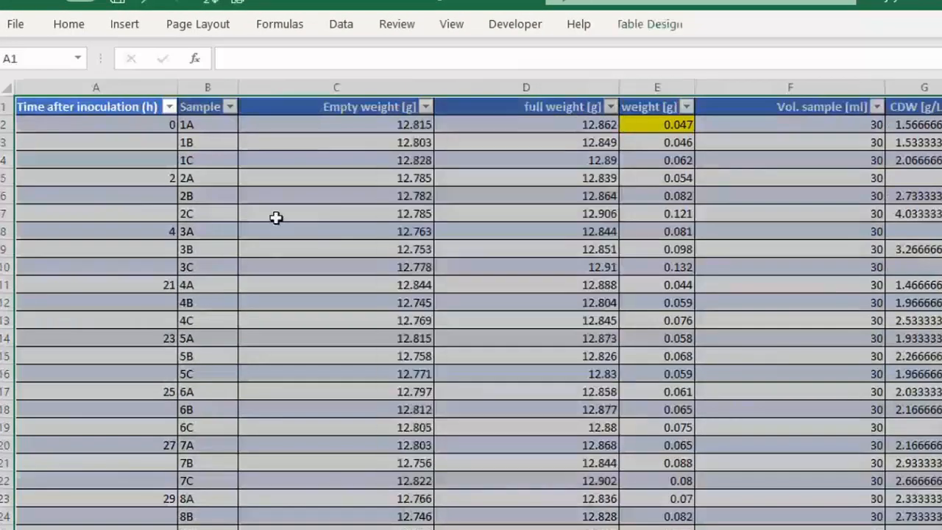
# - Filter the Average CDW[g/L] column of the sample weight table to exclude blanks
pyautogui.hscroll(5, 275, 217)
pyautogui.hscroll(-5, 276, 217)
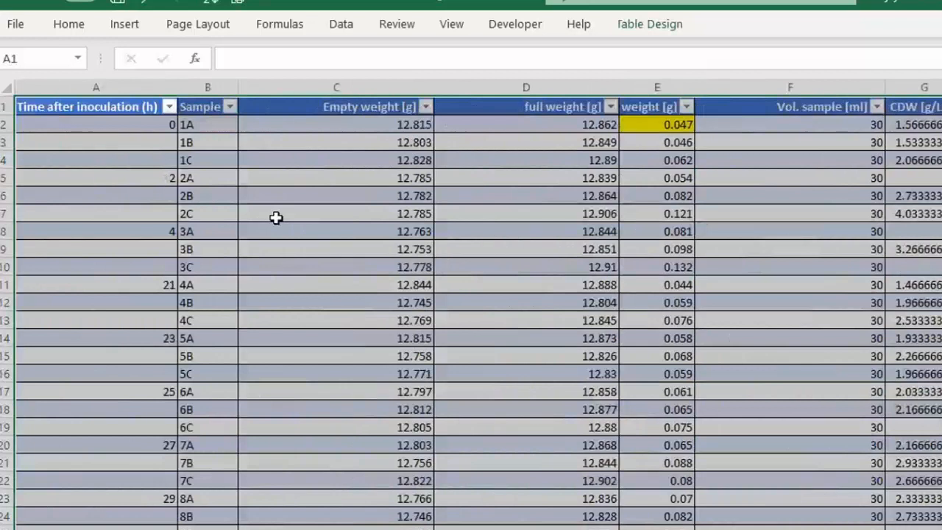
pyautogui.click(276, 217)
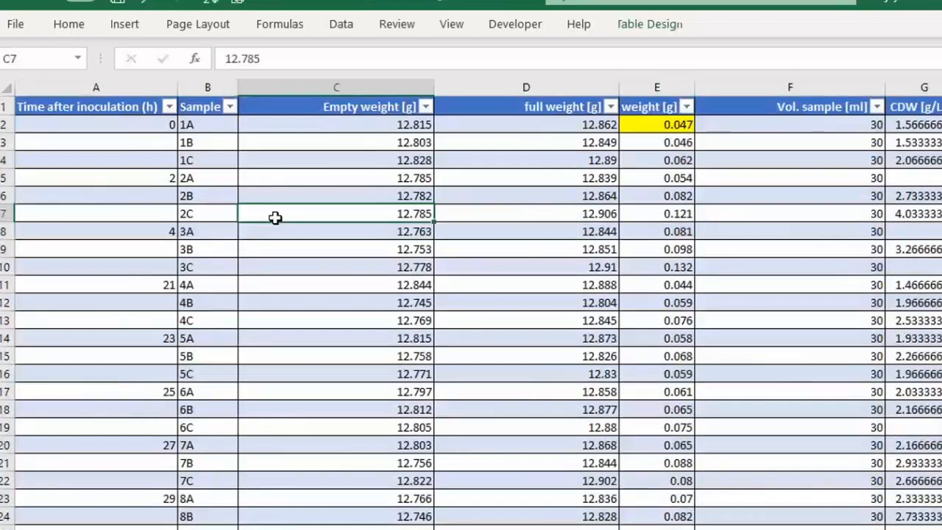
pyautogui.hscroll(4, 443, 177)
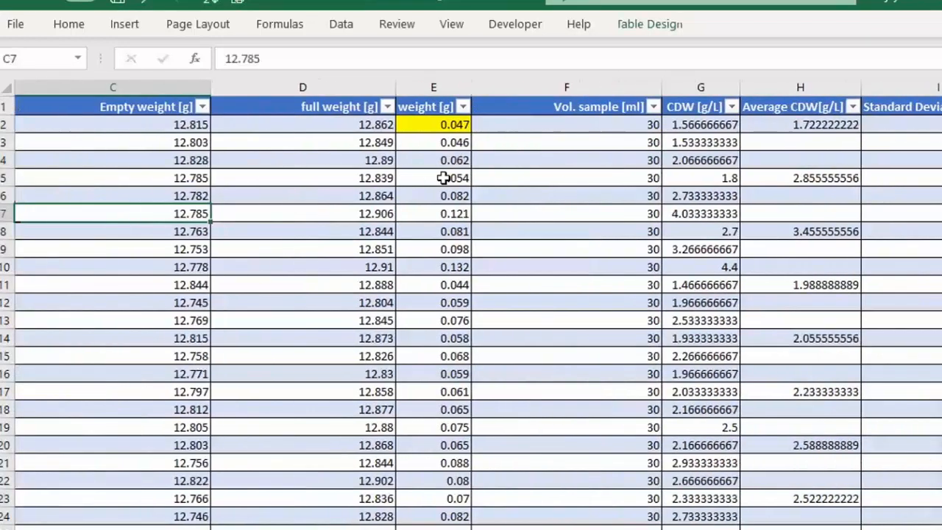
pyautogui.click(852, 107)
pyautogui.scroll(-2, 753, 311)
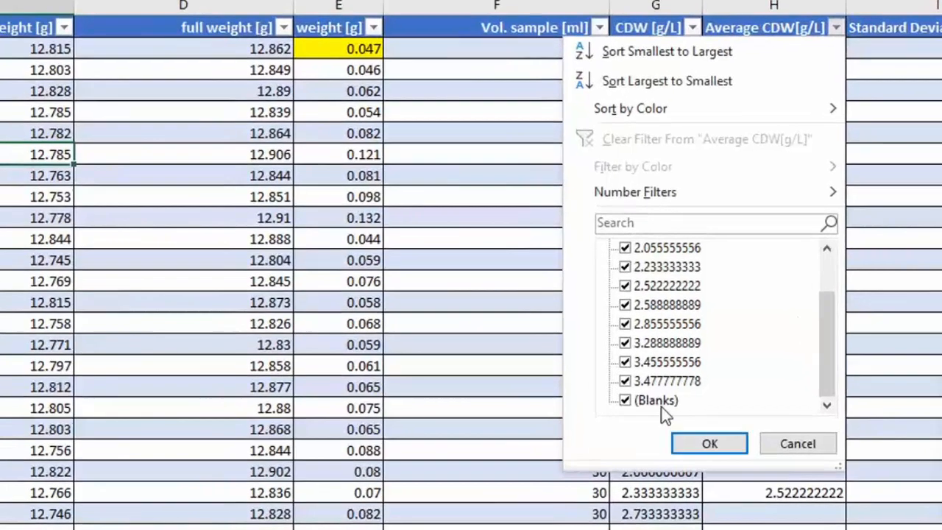
pyautogui.click(662, 404)
pyautogui.click(688, 443)
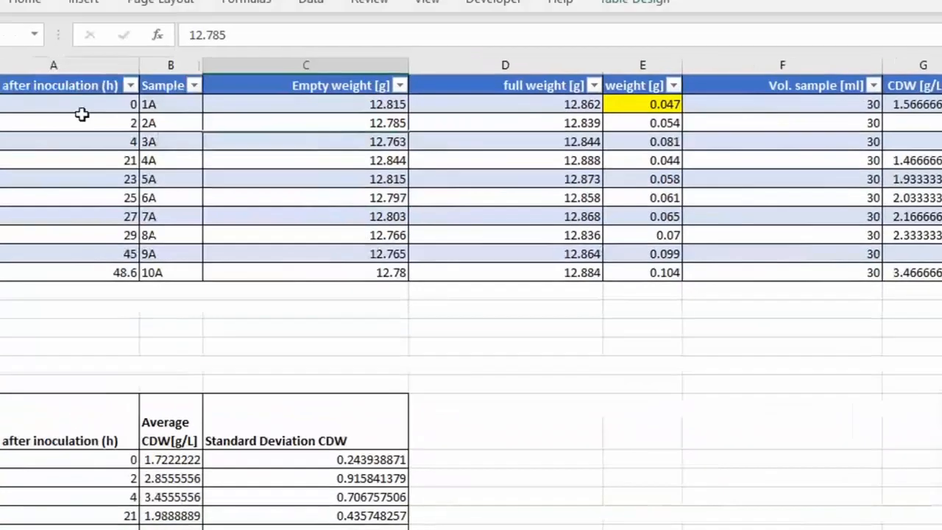
# - Review the filtered time after inoculation values and the matching columns up to pH
pyautogui.moveTo(84, 109); pyautogui.dragTo(83, 290)
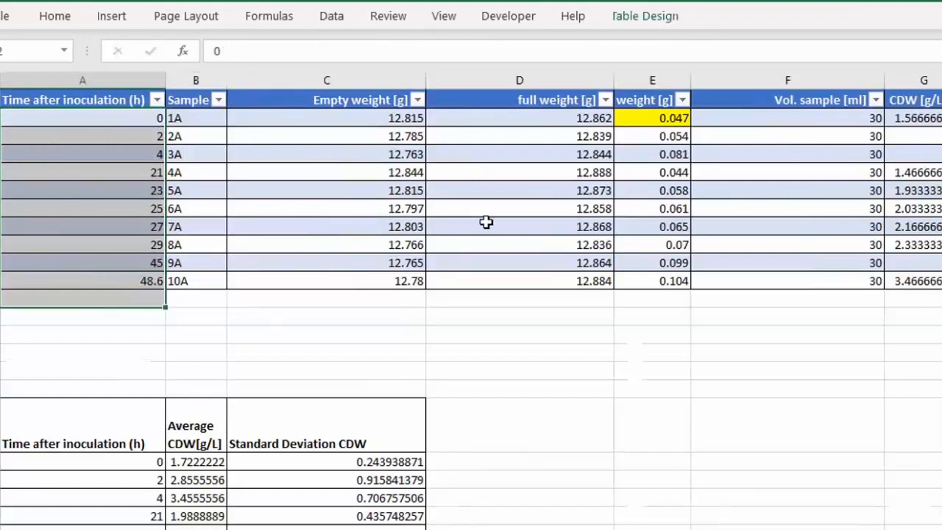
pyautogui.hscroll(5, 486, 222)
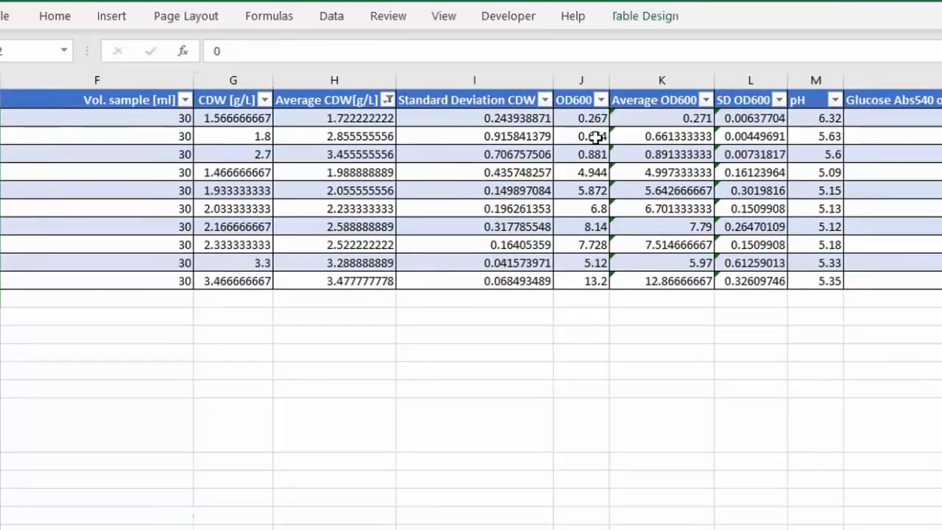
pyautogui.hscroll(-4, 595, 137)
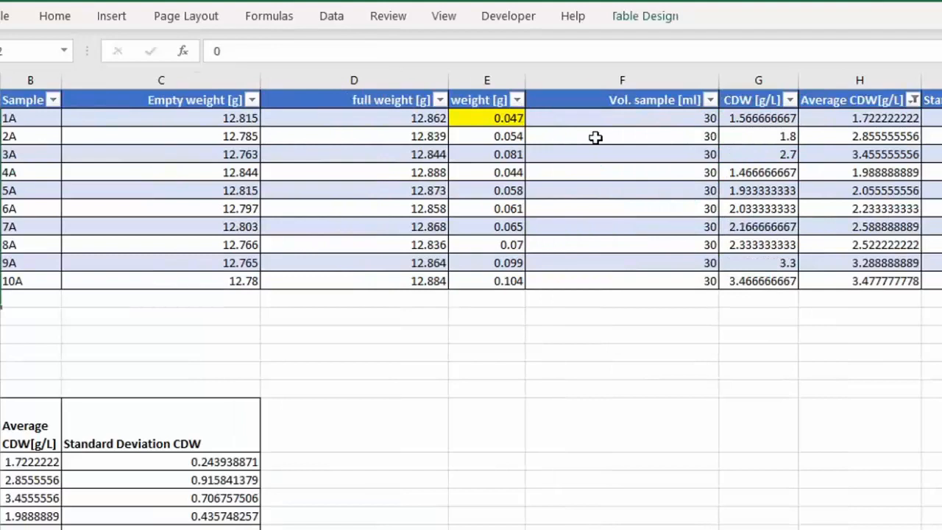
# - Copy the entire filtered table with headers and paste it as values from column E, beside the average CDW summary table
pyautogui.hscroll(-2, 595, 136)
pyautogui.click(318, 130)
pyautogui.hotkey('ctrl', 'a')
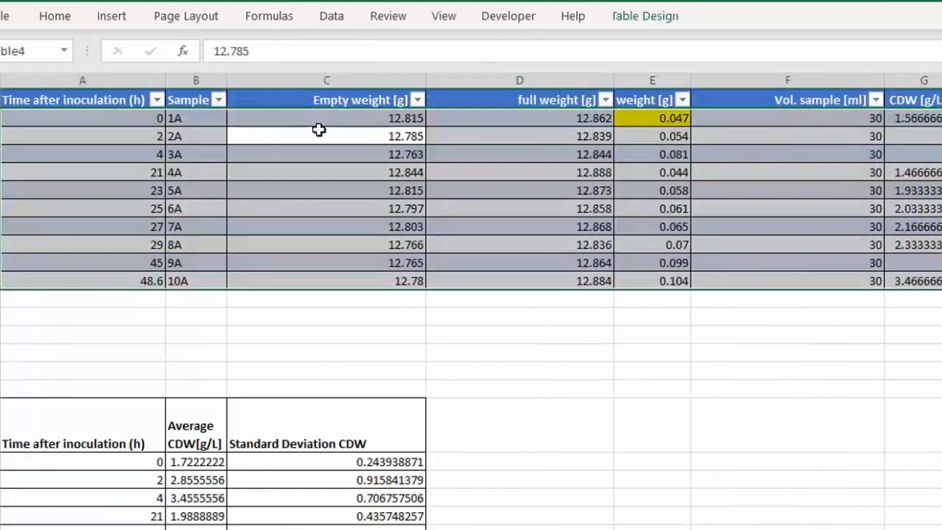
pyautogui.hotkey('ctrl', 'c')
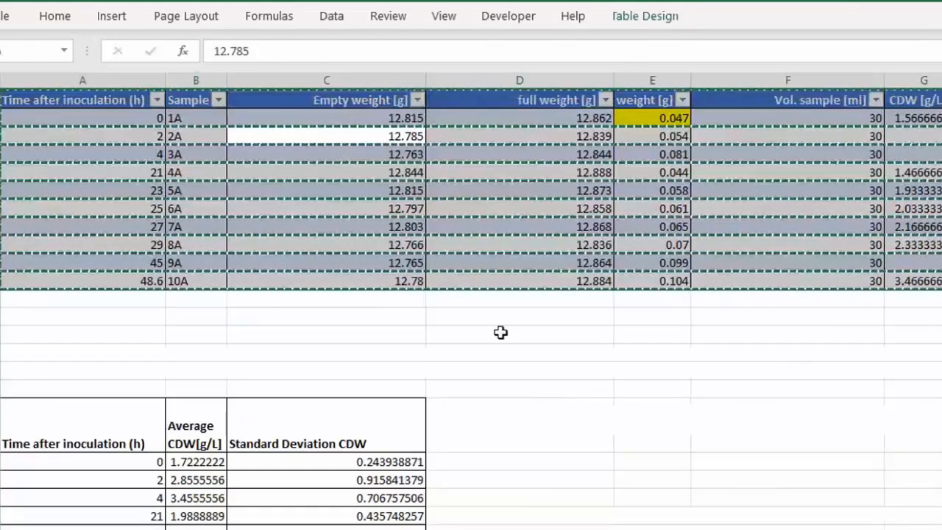
pyautogui.click(682, 434)
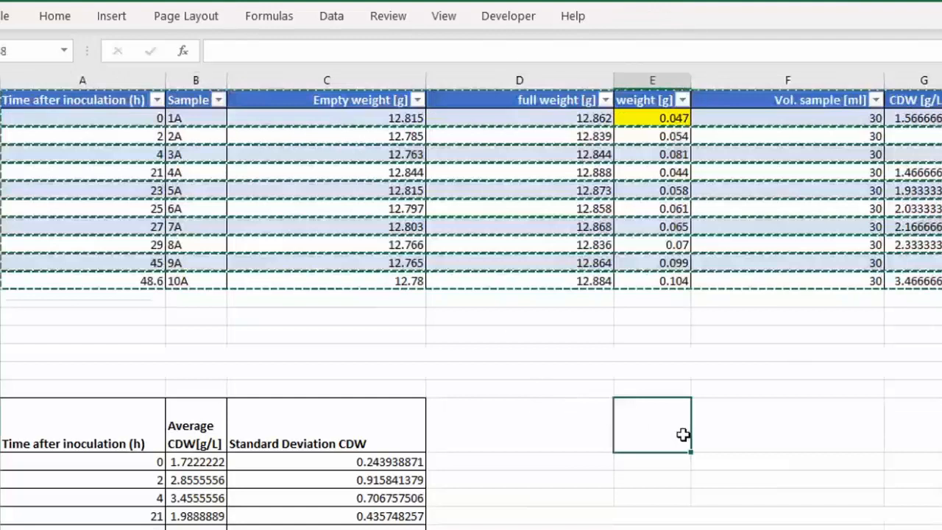
pyautogui.hotkey('ctrl', 'v')
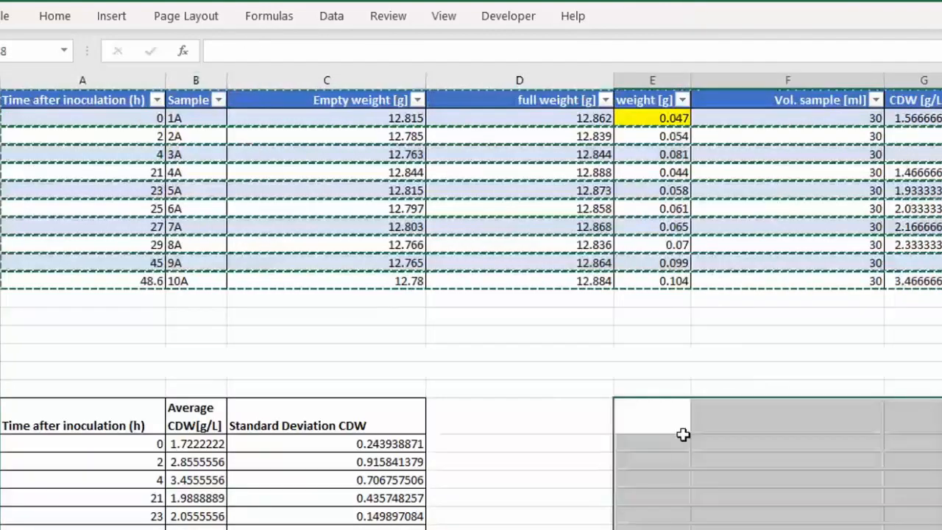
pyautogui.rightClick(683, 434)
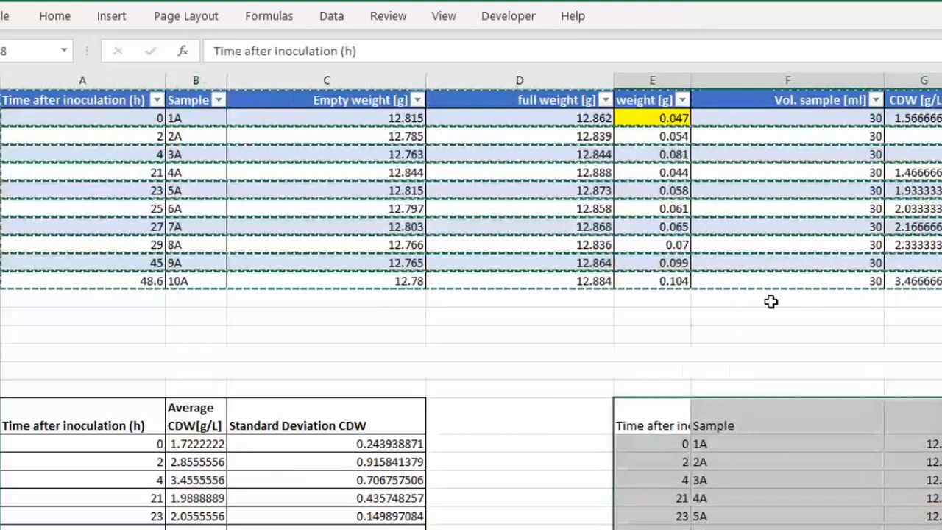
pyautogui.hscroll(2, 772, 402)
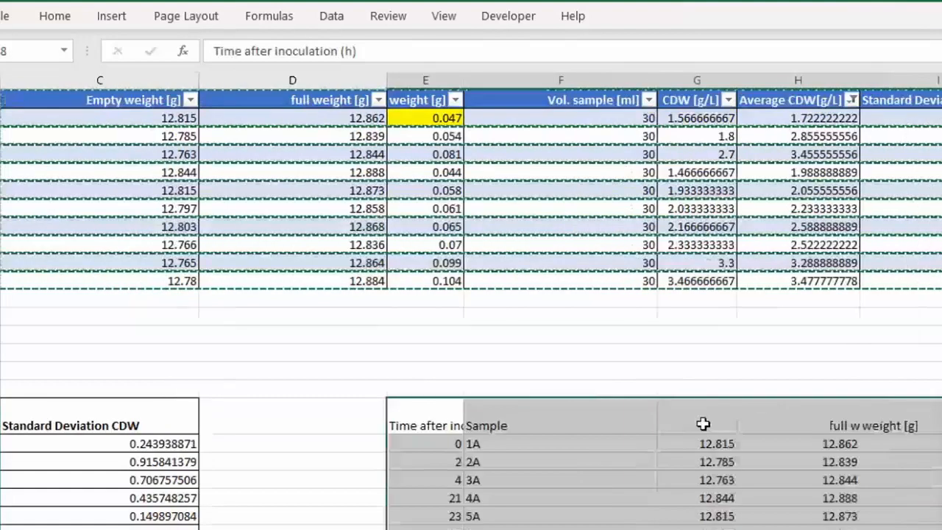
pyautogui.rightClick(452, 426)
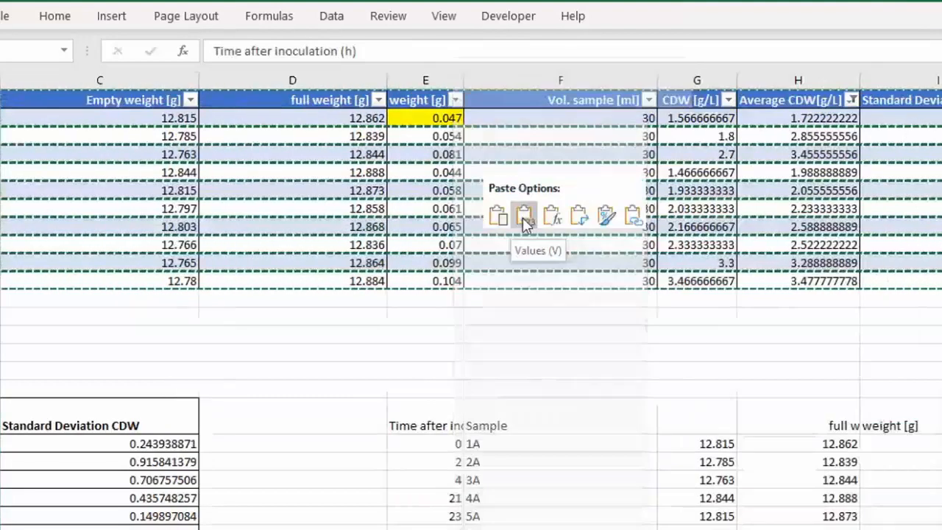
pyautogui.click(524, 216)
pyautogui.click(588, 349)
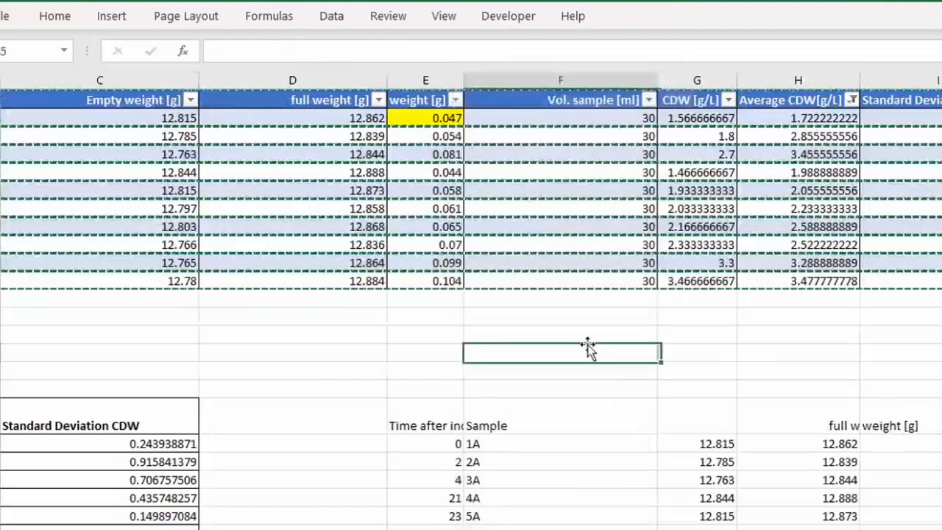
# - Change the SD Ammonium formula in U2 to use STDEV.S on S2:S4
pyautogui.hscroll(1, 587, 348)
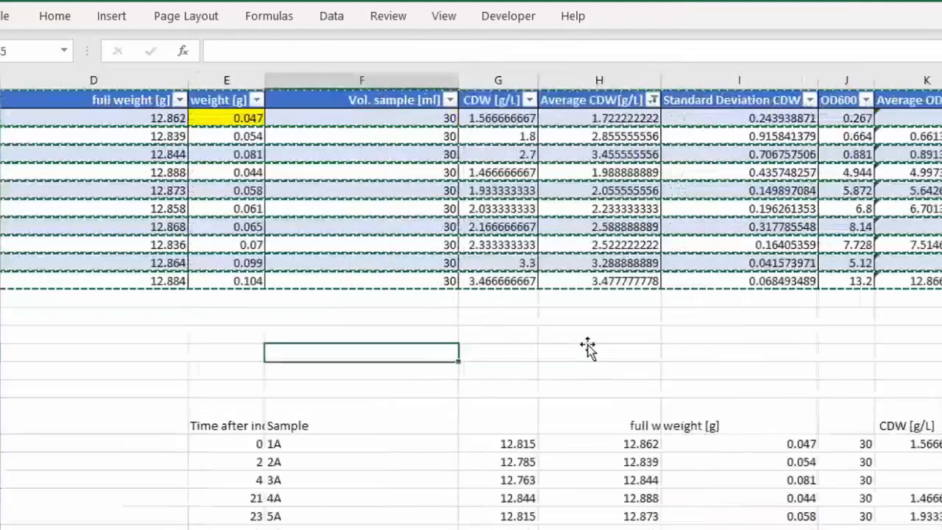
pyautogui.hscroll(4, 610, 341)
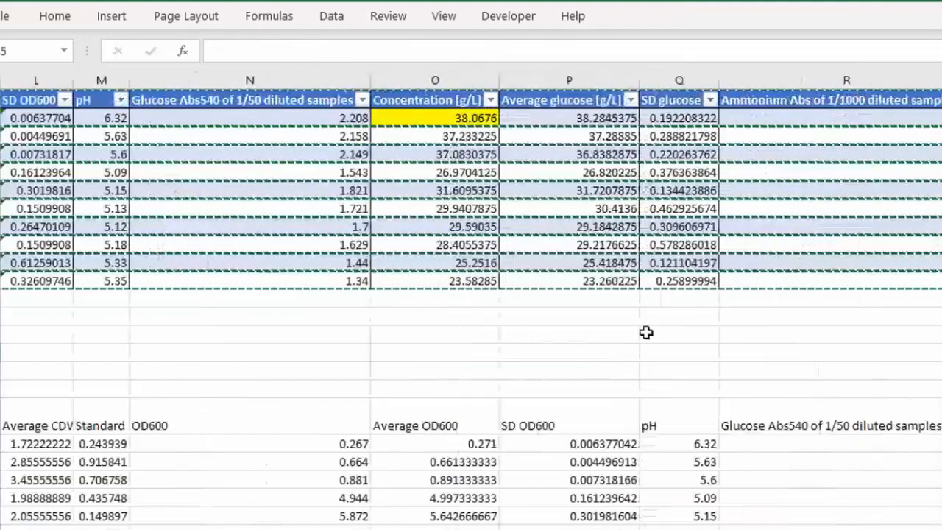
pyautogui.hscroll(4, 646, 333)
pyautogui.click(868, 116)
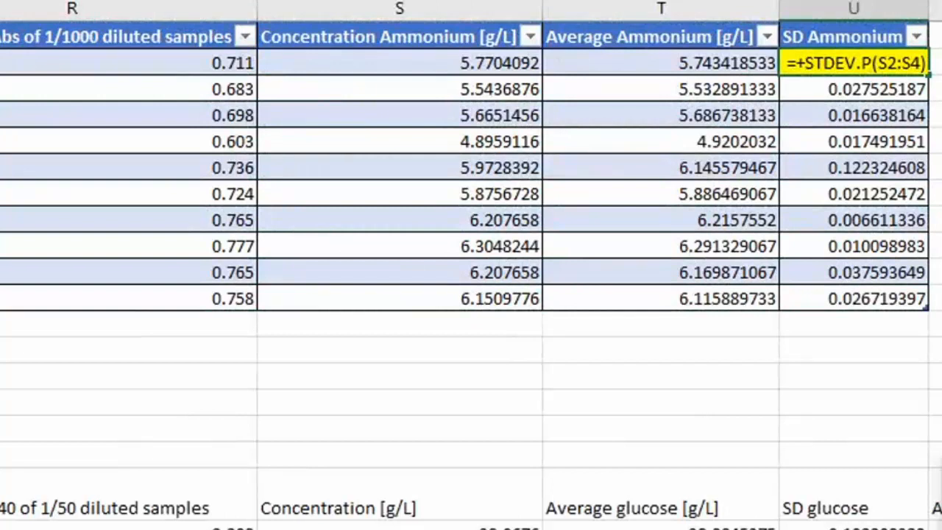
pyautogui.write('S')
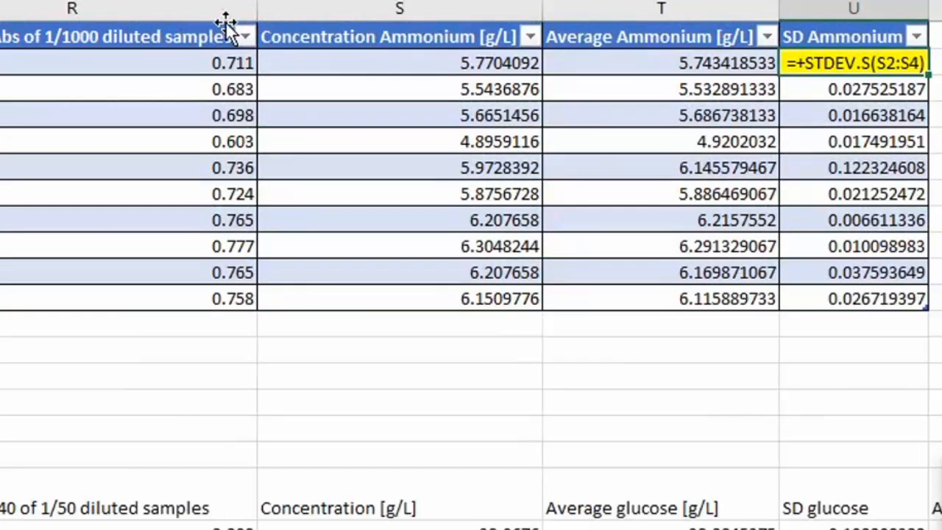
pyautogui.click(805, 221)
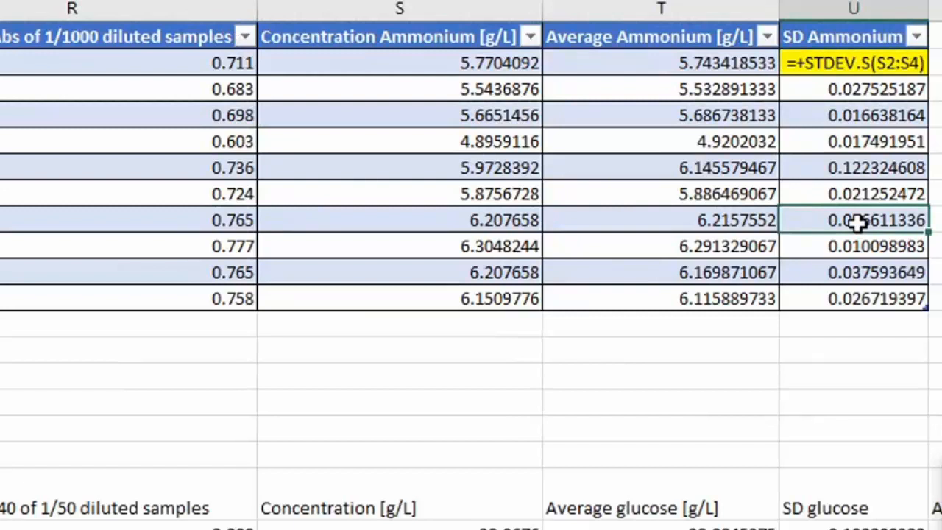
# - Try replacing the constant 8.0972 in the ammonium concentration formula in S11 with a reference to T14, then discard the edit
pyautogui.hscroll(-3, 858, 223)
pyautogui.hscroll(-1, 857, 223)
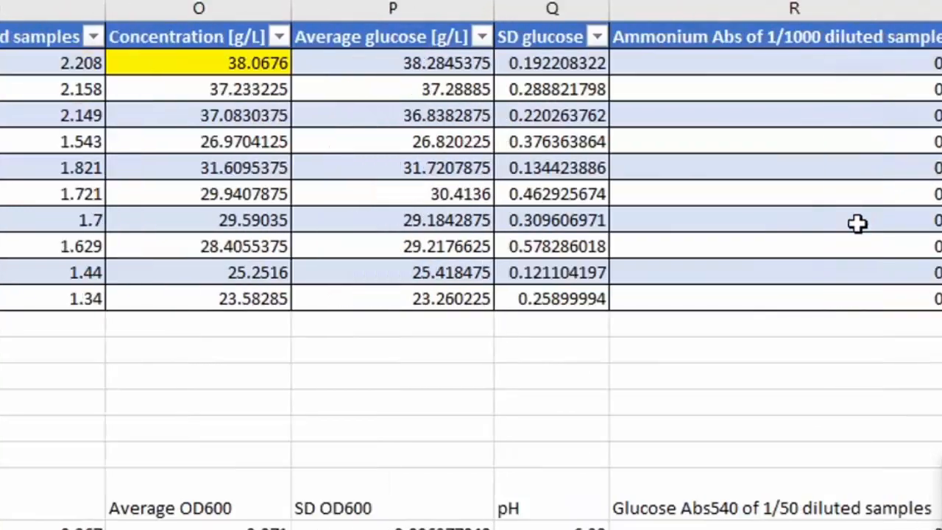
pyautogui.hscroll(-3, 857, 223)
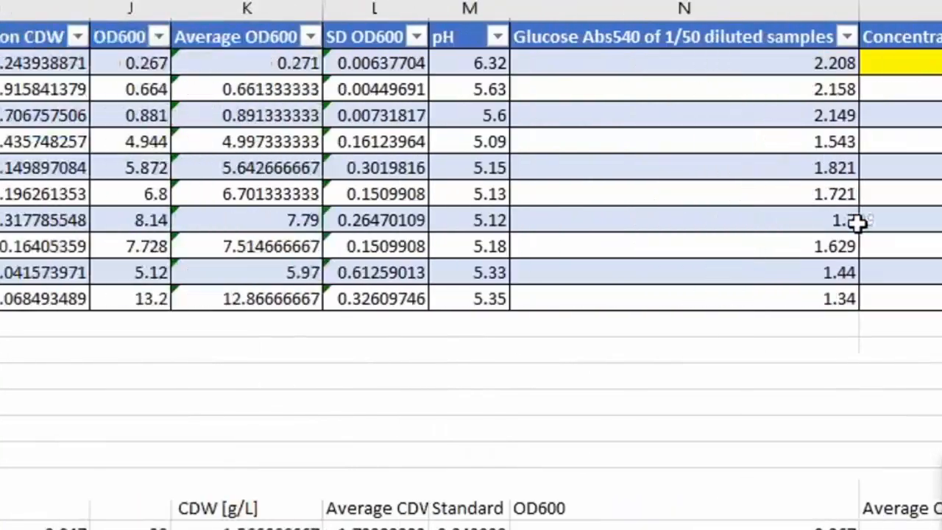
pyautogui.hscroll(3, 857, 223)
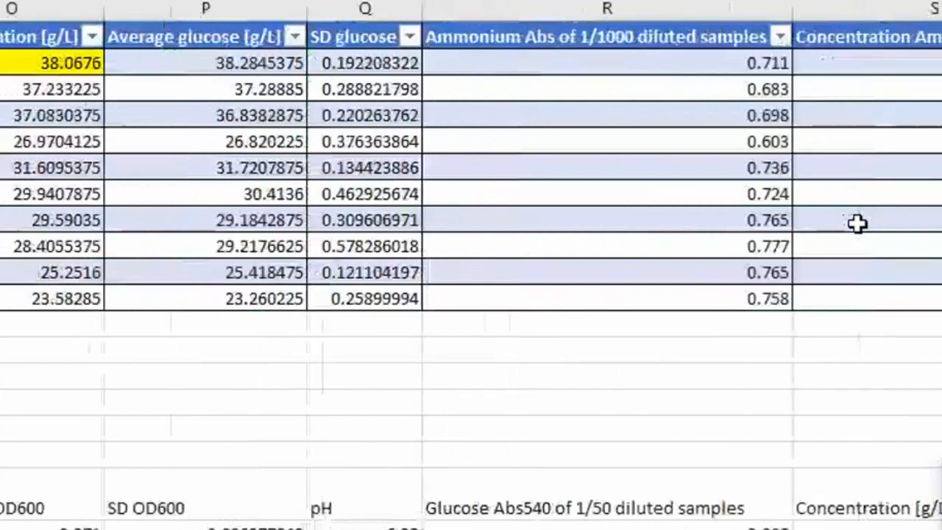
pyautogui.hscroll(2, 857, 222)
pyautogui.click(648, 150)
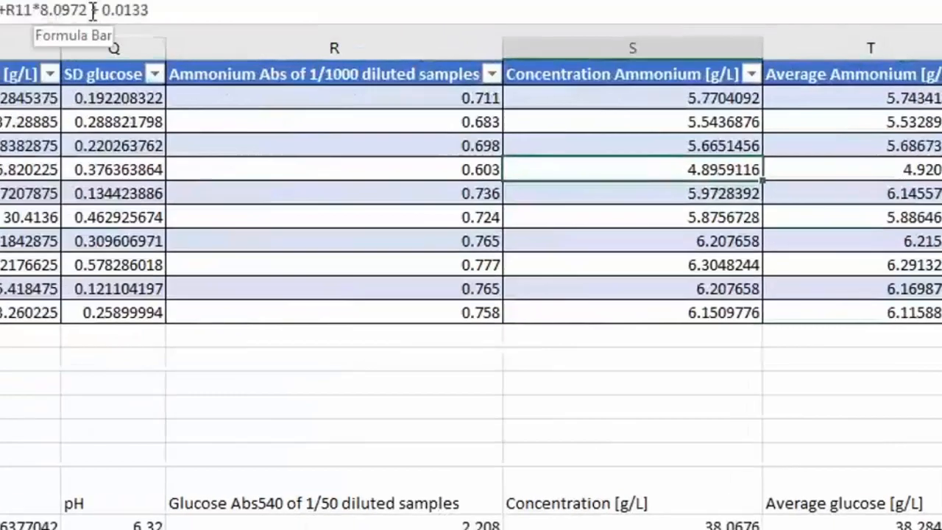
pyautogui.moveTo(93, 11); pyautogui.dragTo(42, 10)
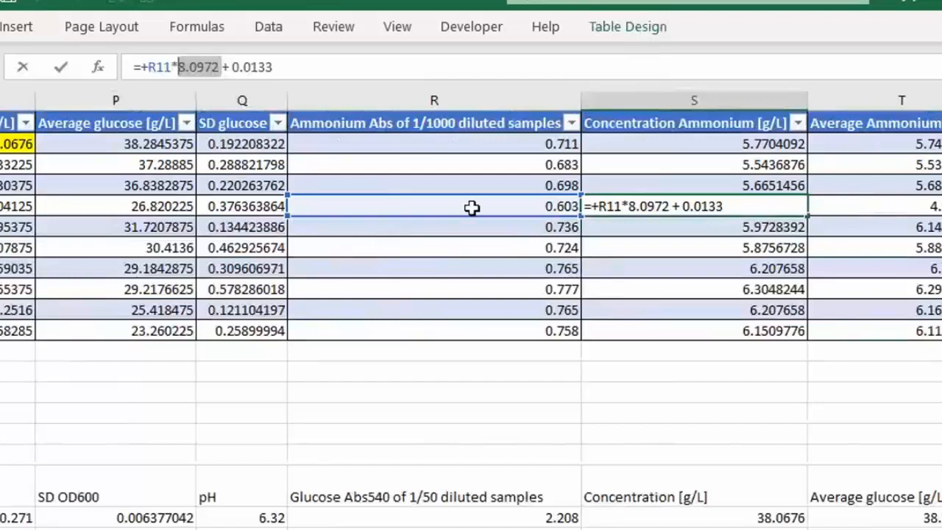
pyautogui.click(887, 226)
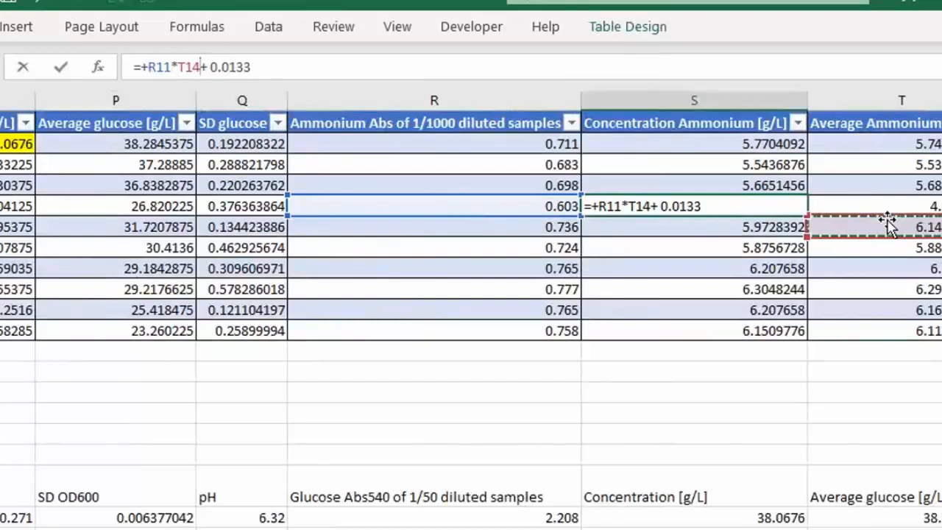
pyautogui.press('Escape')
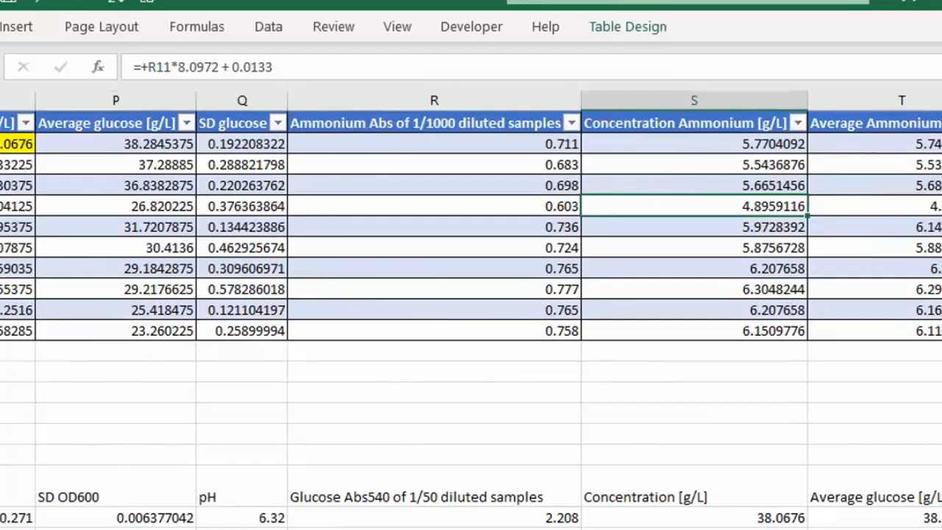
# - Return to the growth sheet and show which ranges the ROUND(SLOPE(H6:H8,B6:B8),2) formula references
pyautogui.hotkey('ctrl', 'pageup')
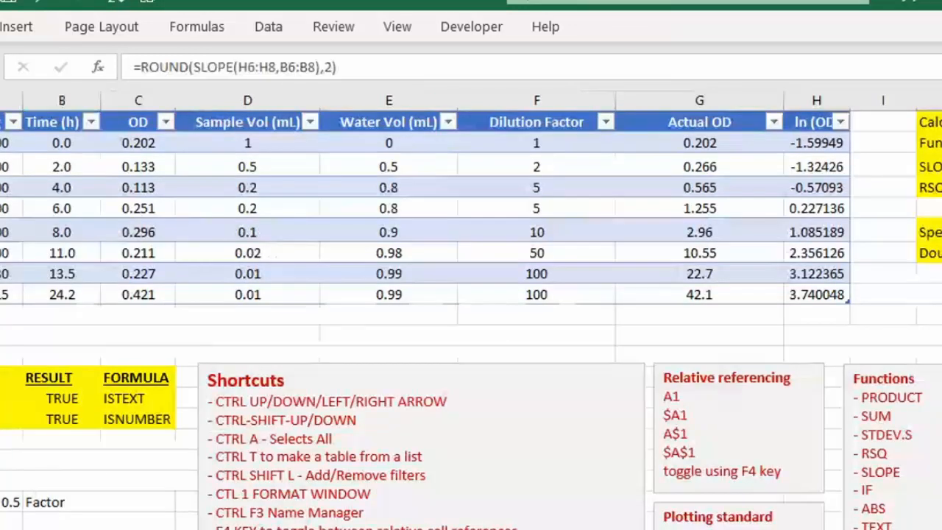
pyautogui.press('F2')
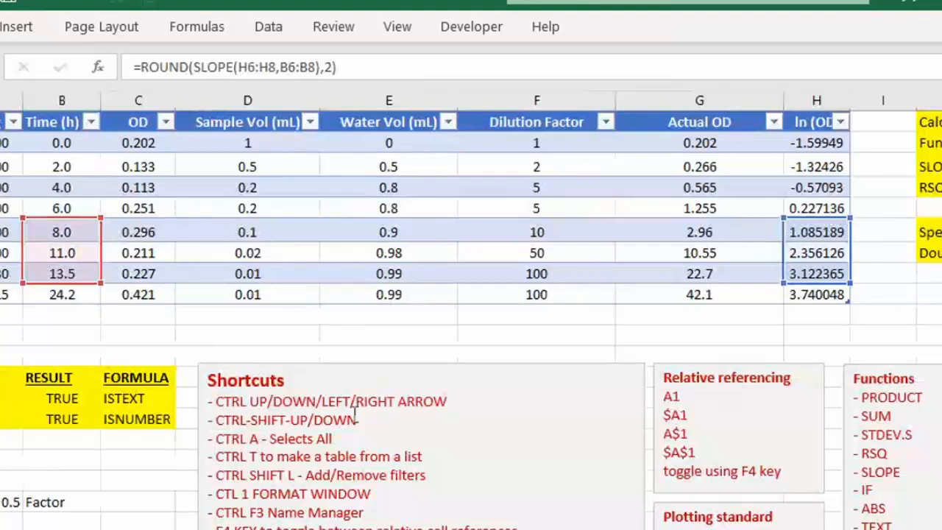
# - Change the ammonium concentration formula in S11 to =+R11*Specific_Gr_Rate, replacing the numeric factor with the named cell and removing the constant
pyautogui.press('Escape')
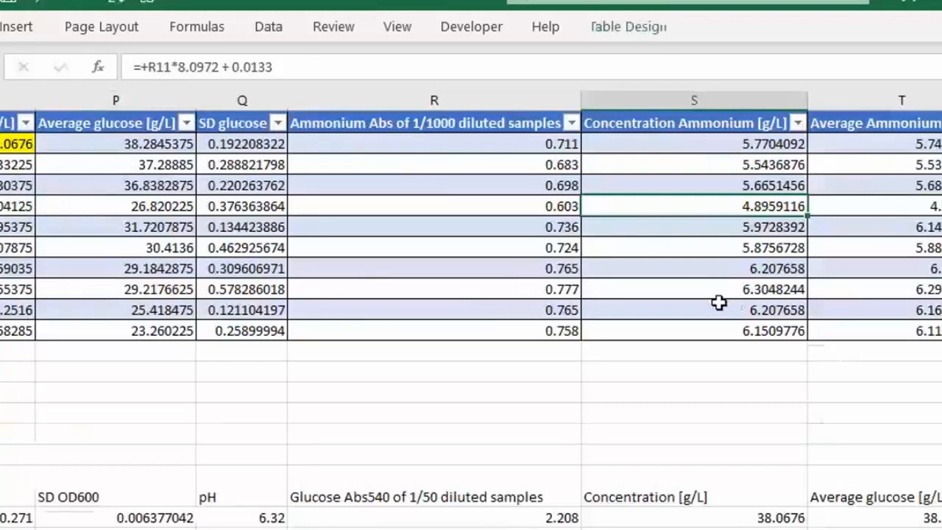
pyautogui.moveTo(174, 67); pyautogui.dragTo(212, 67)
pyautogui.write('sp')
pyautogui.press('Tab')
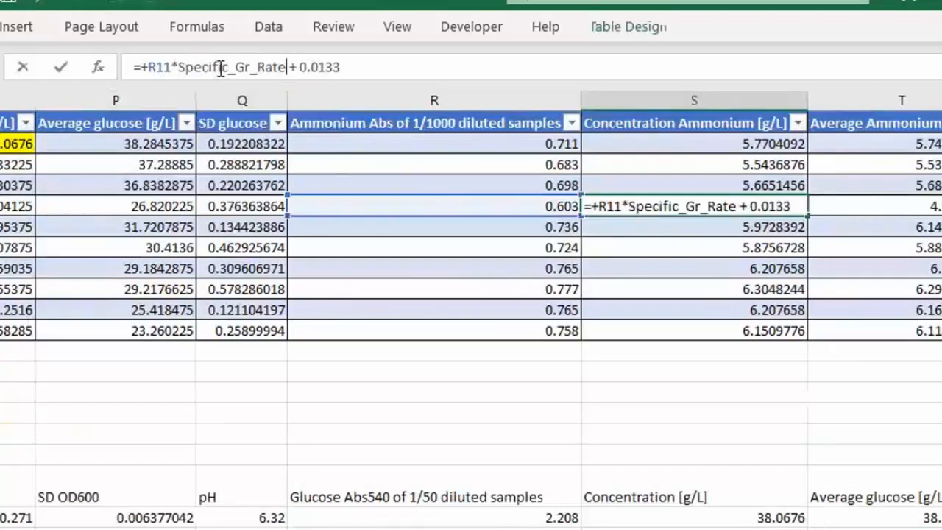
pyautogui.moveTo(299, 67); pyautogui.dragTo(370, 67)
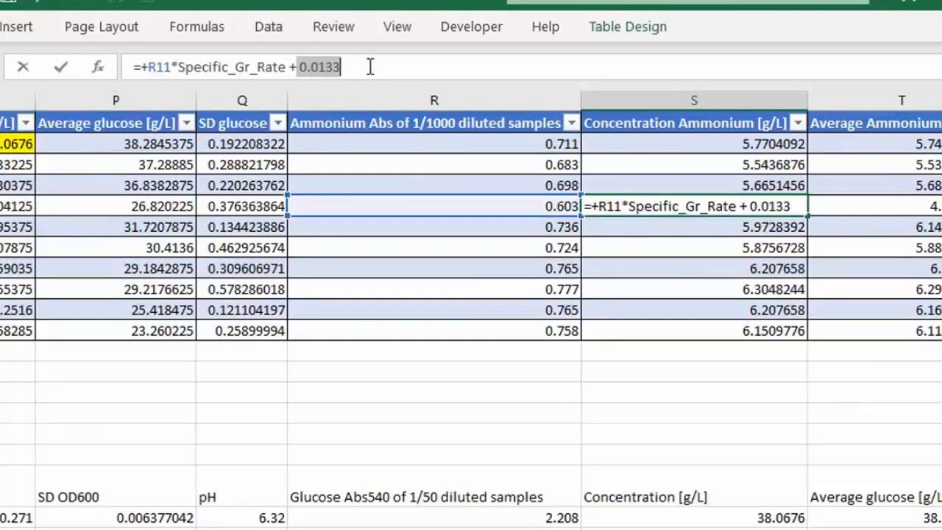
pyautogui.press('BackSpace')
pyautogui.press('BackSpace')
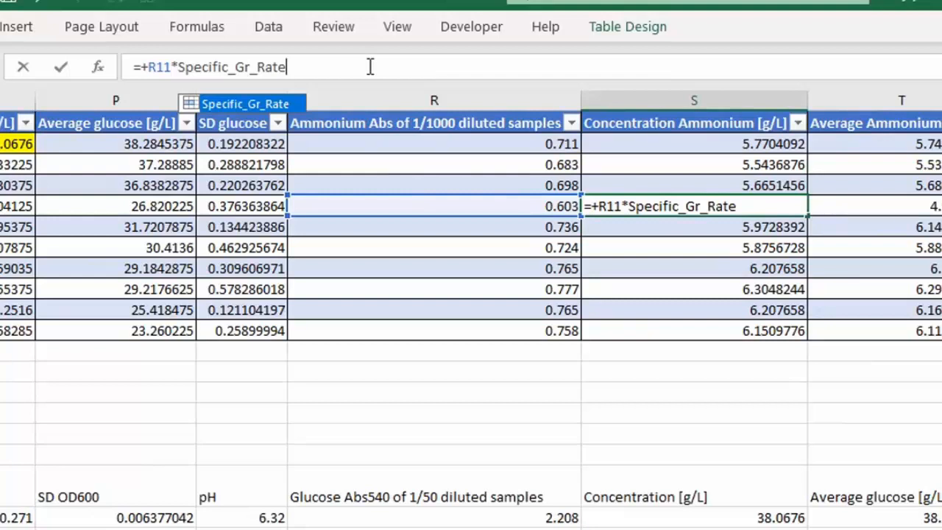
pyautogui.hotkey('ctrl', 'Return')
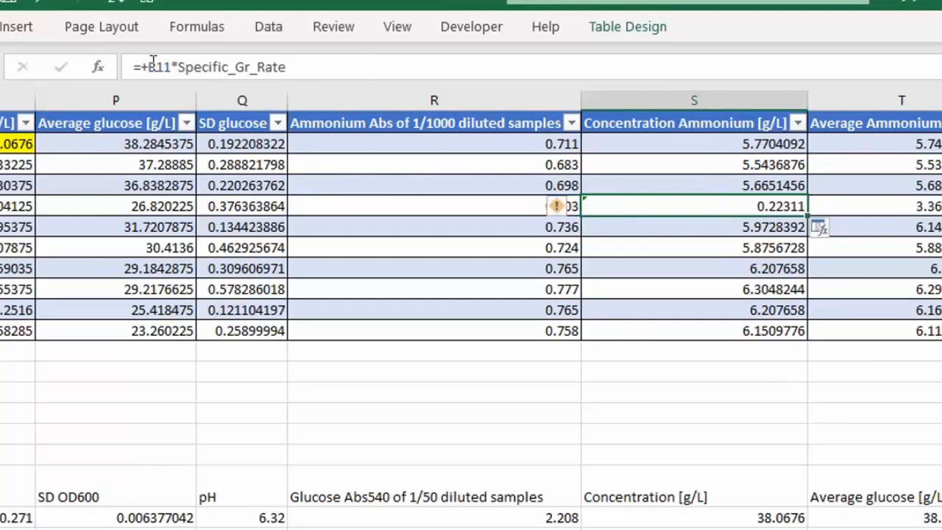
pyautogui.click(381, 74)
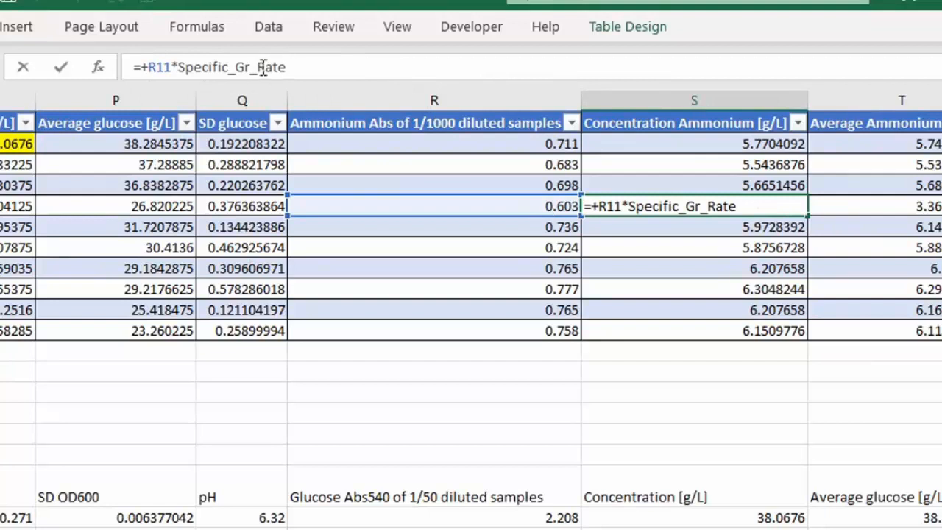
pyautogui.hotkey('ctrl', 'Return')
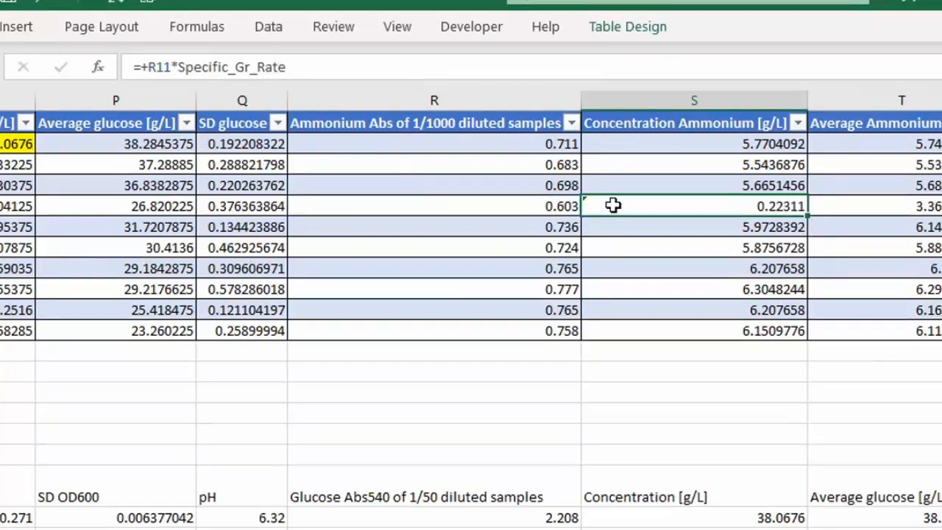
# - View the CDW and OD600 columns of the fermentation table and switch to the GraphPad Prism project
pyautogui.hscroll(-3, 613, 206)
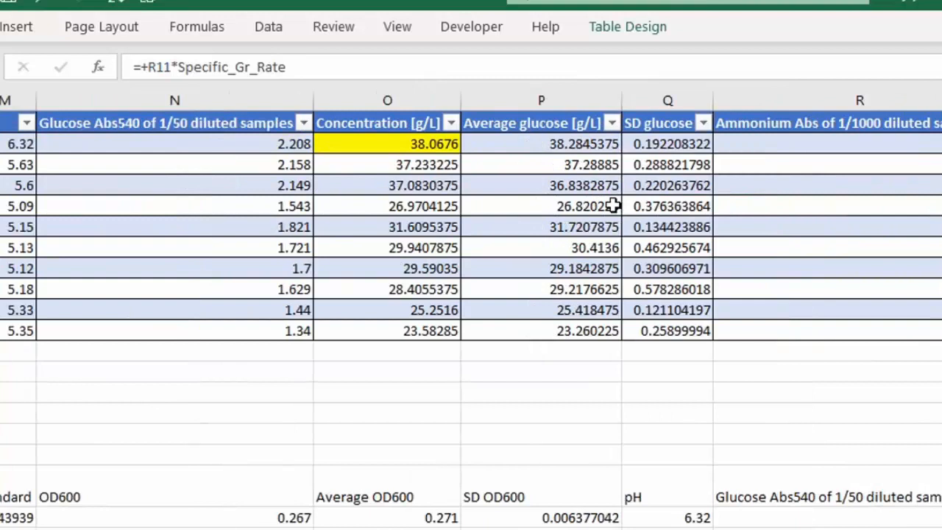
pyautogui.hscroll(-5, 613, 206)
pyautogui.hscroll(-3, 613, 205)
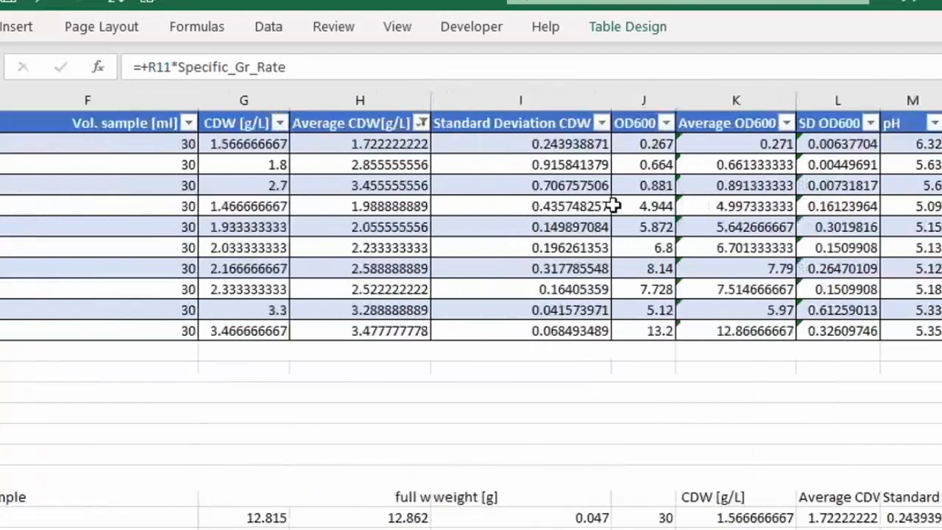
pyautogui.click(613, 206)
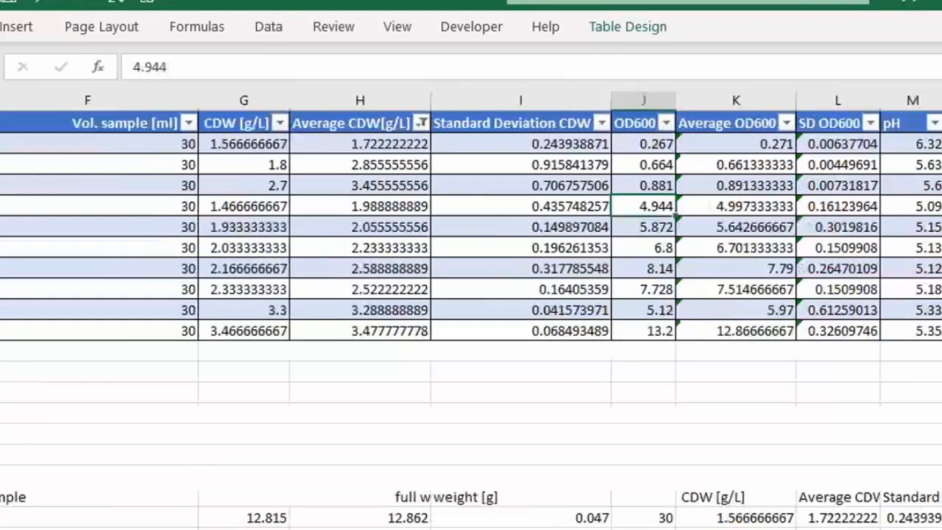
pyautogui.click(189, 491)
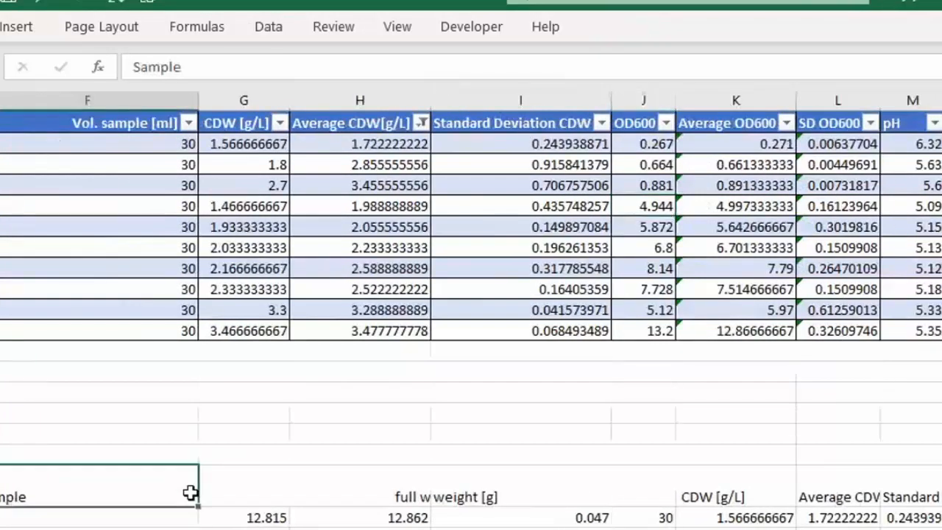
pyautogui.click(110, 341)
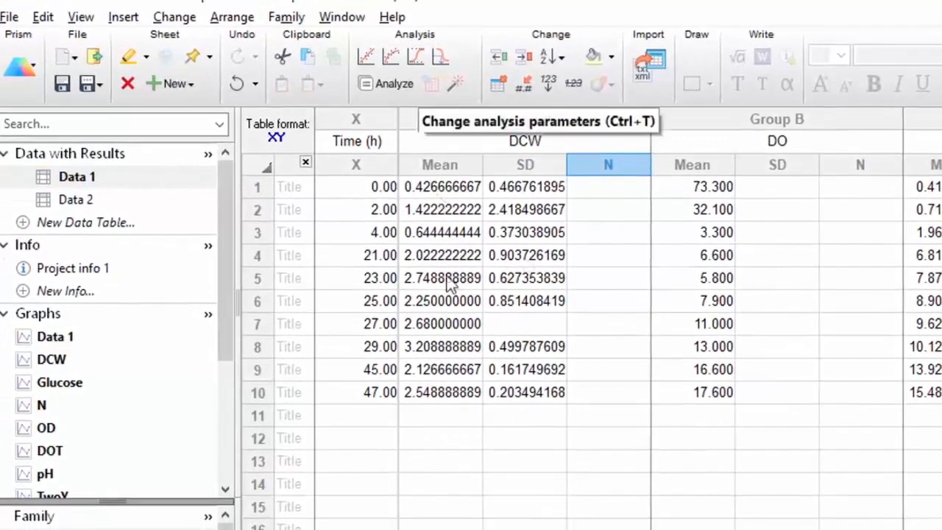
# - Examine how the Data 1 table arranges the time values and the Mean, SD and N subcolumns of DCW and DO
pyautogui.click(450, 271)
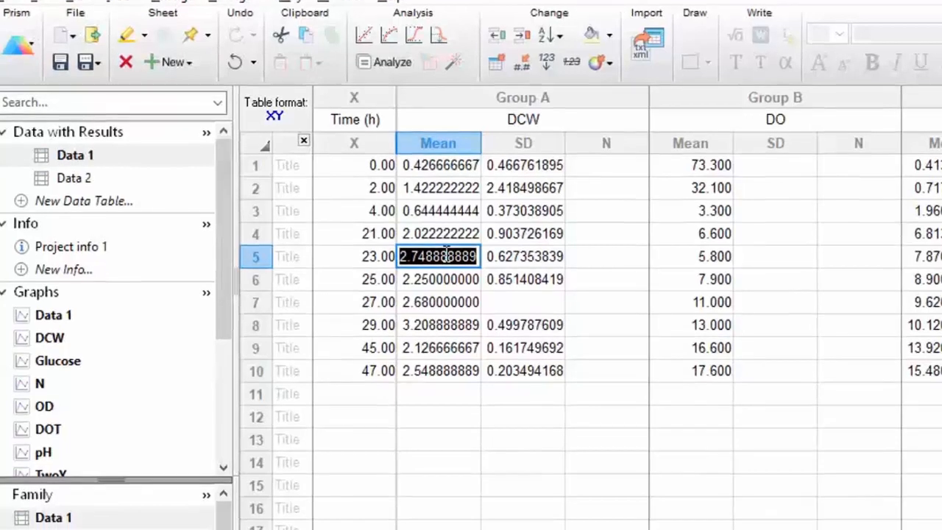
pyautogui.click(465, 205)
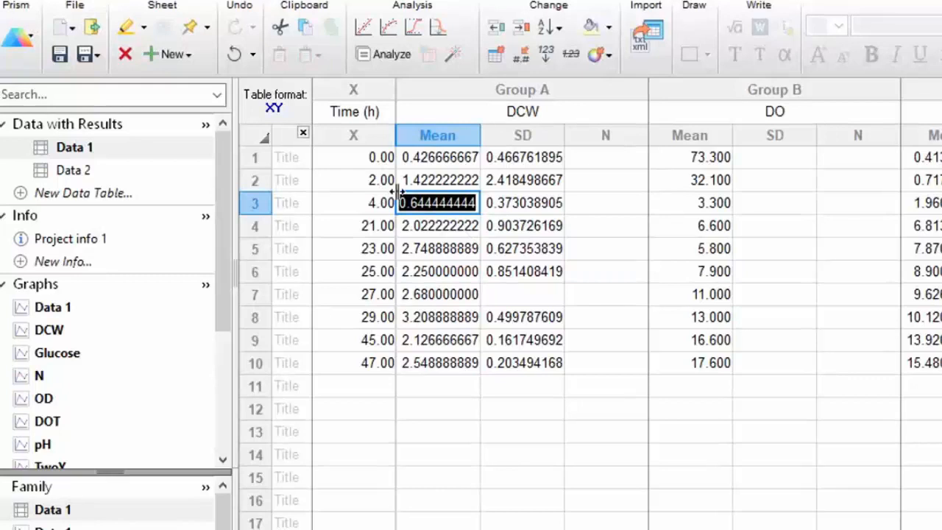
pyautogui.doubleClick(384, 157)
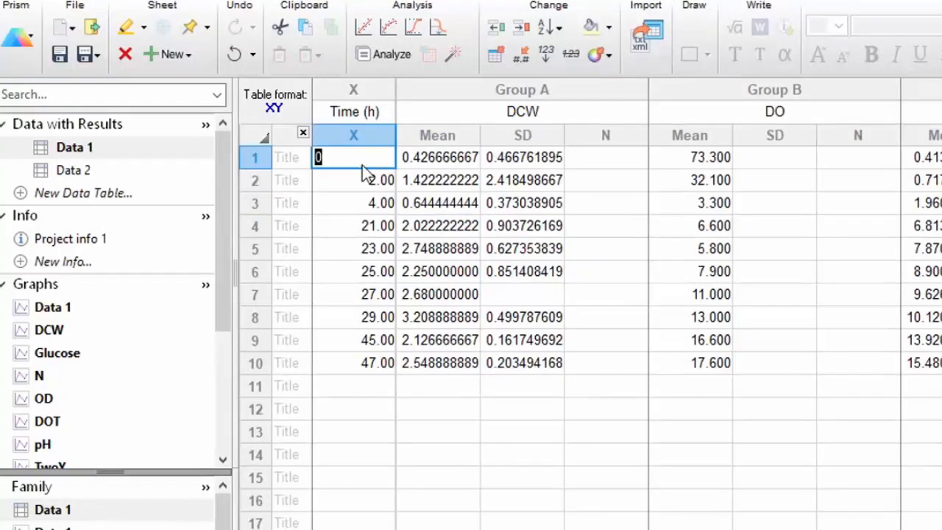
pyautogui.rightClick(362, 164)
pyautogui.doubleClick(660, 224)
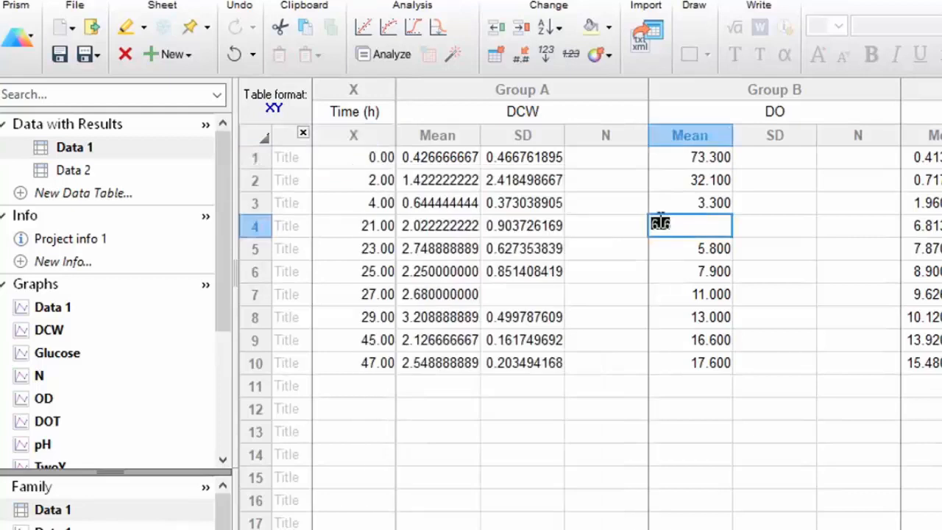
pyautogui.doubleClick(435, 163)
pyautogui.rightClick(435, 166)
pyautogui.click(822, 225)
pyautogui.click(821, 226)
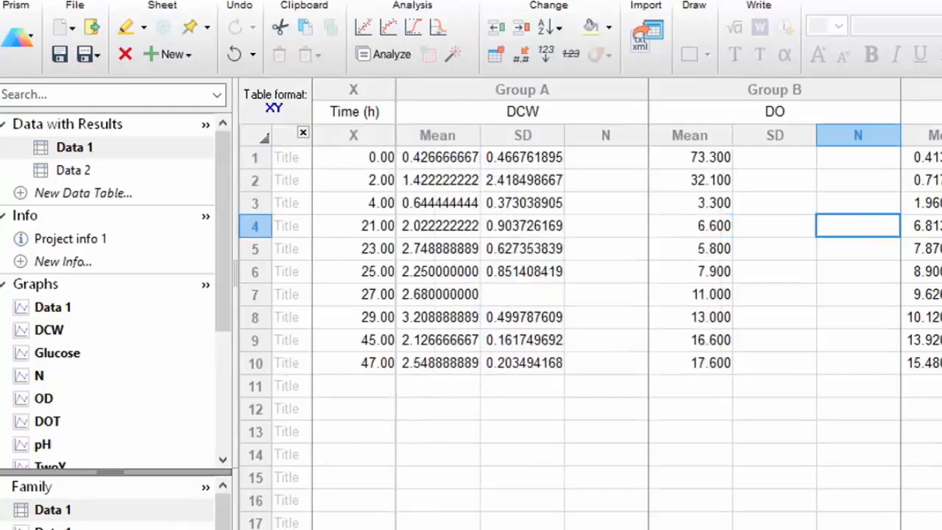
# - Switch to the Excel training worksheet and copy the Standard Deviation CDW values from C39 downward
pyautogui.hotkey('alt', 'Tab')
pyautogui.moveTo(394, 392); pyautogui.dragTo(397, 528)
pyautogui.hotkey('ctrl', 'c')
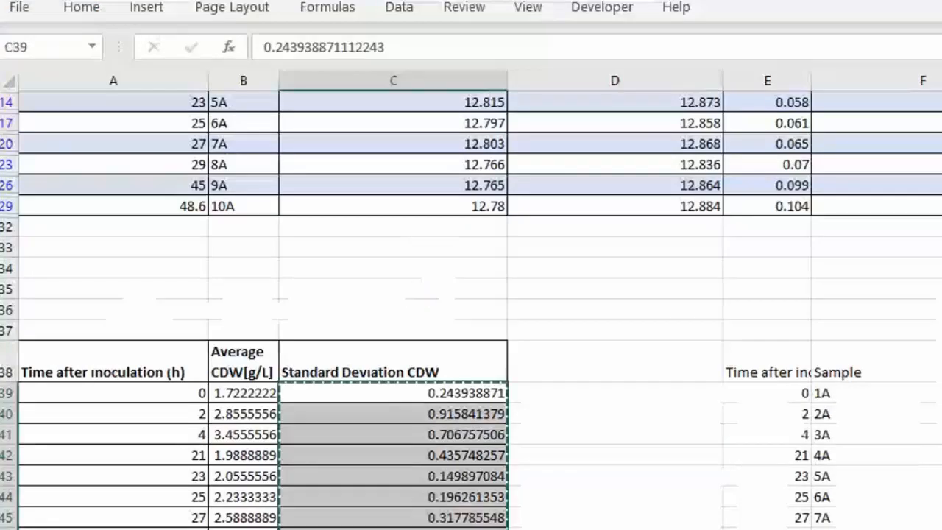
# - Return to Prism and review the Paste Special linking and embedding choices for the first N cell of DCW, without pasting
pyautogui.hotkey('alt', 'Tab')
pyautogui.hotkey('alt', 'Tab')
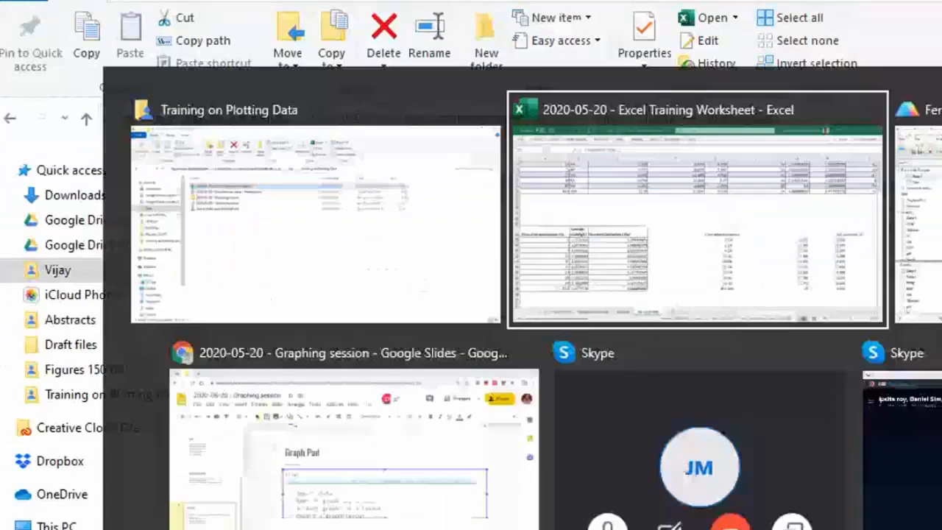
pyautogui.hotkey('alt', 'Tab')
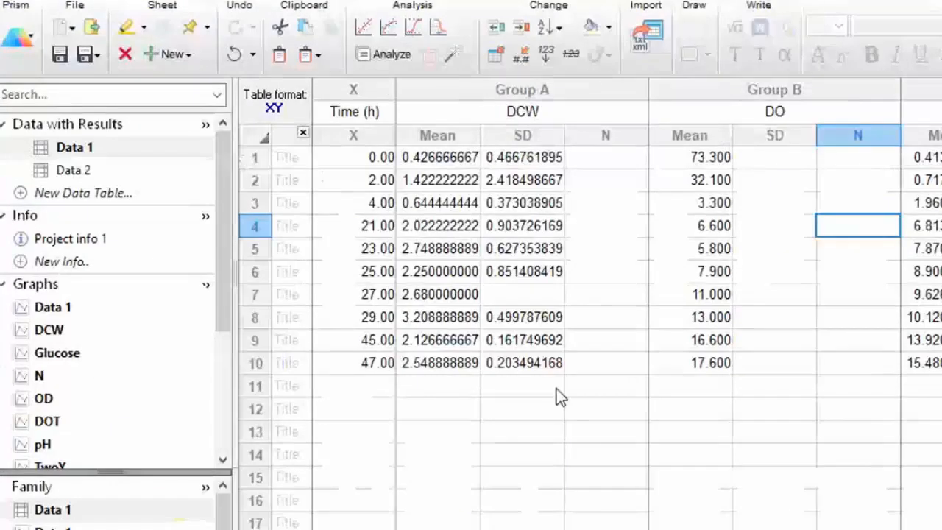
pyautogui.click(599, 156)
pyautogui.rightClick(600, 158)
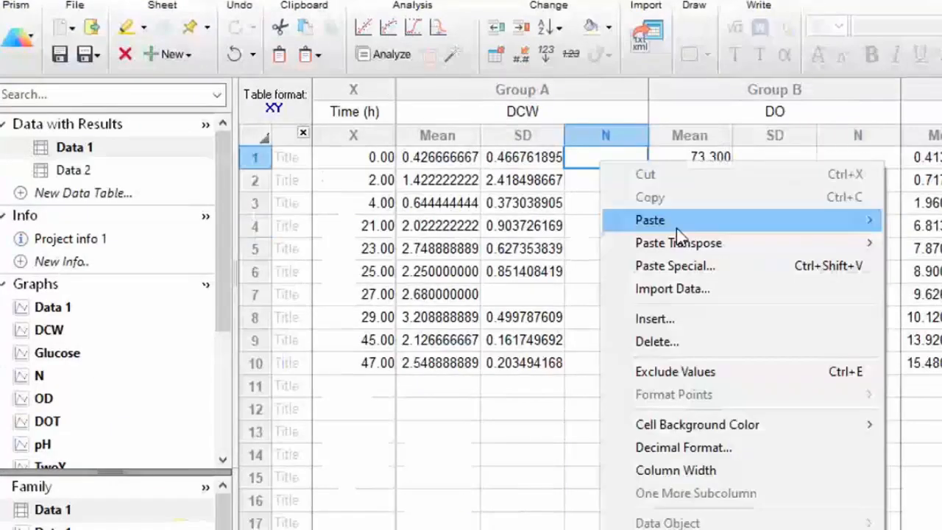
pyautogui.click(691, 263)
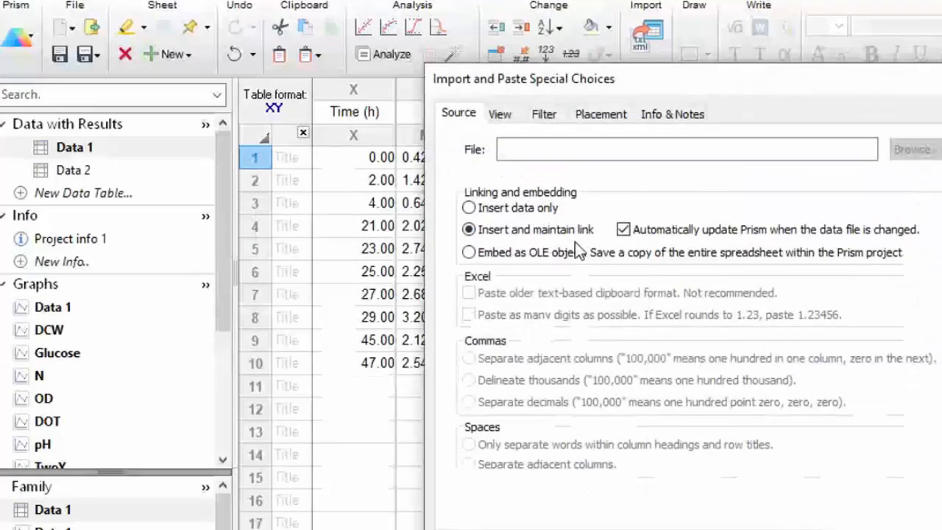
pyautogui.click(939, 467)
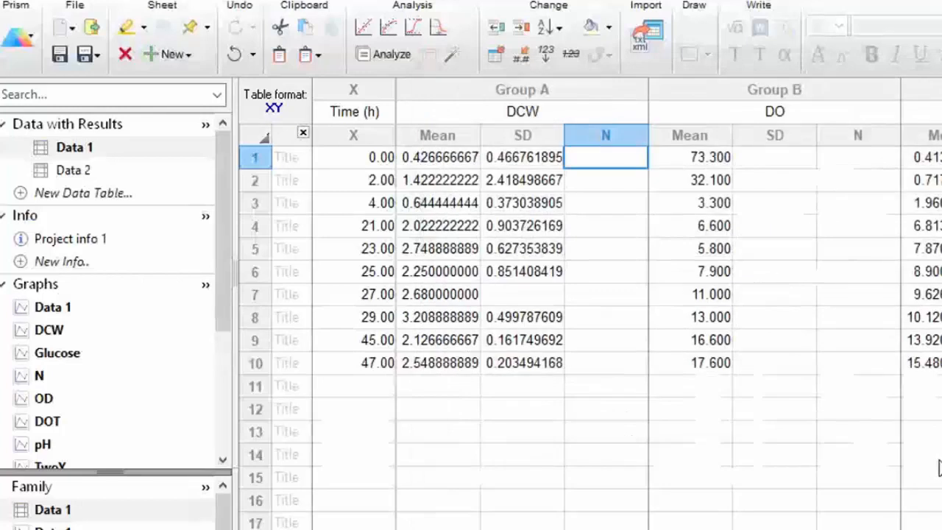
# - Inspect the first time value and the Mean and SD entries of the DCW group
pyautogui.click(351, 164)
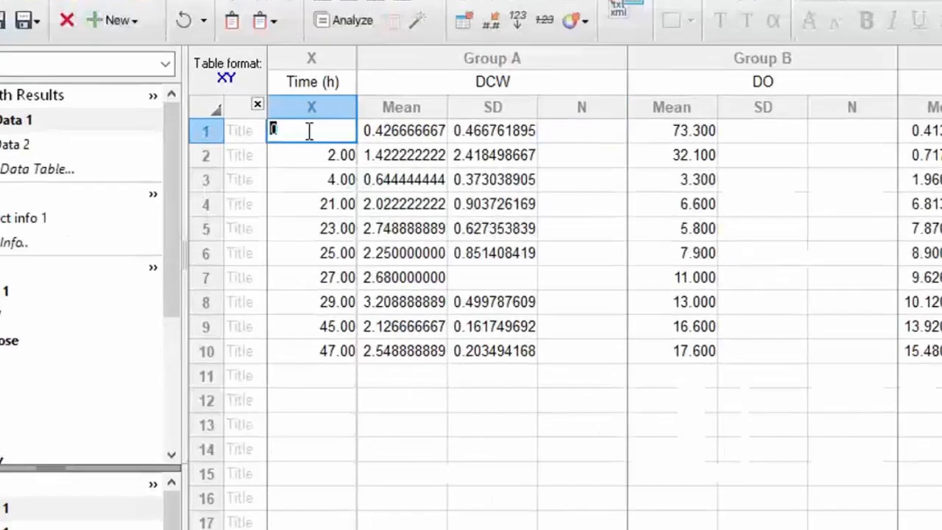
pyautogui.doubleClick(432, 162)
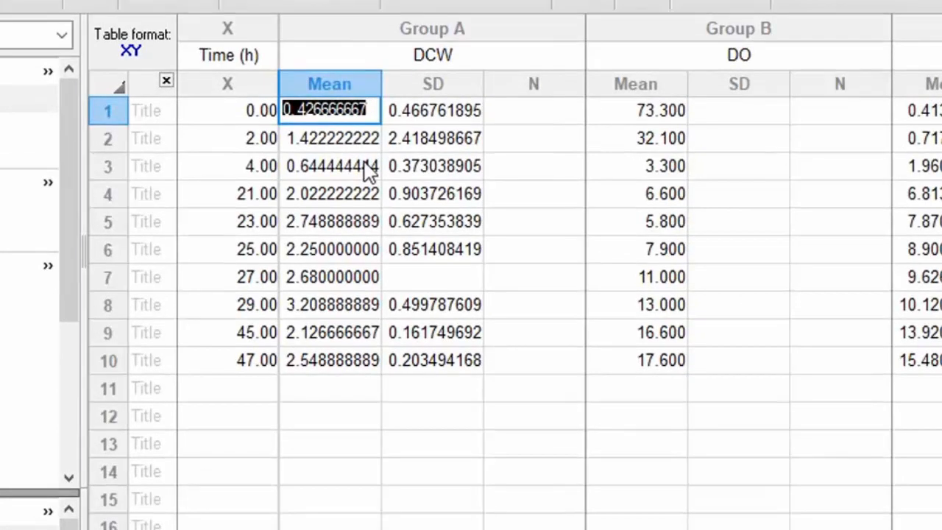
pyautogui.click(451, 168)
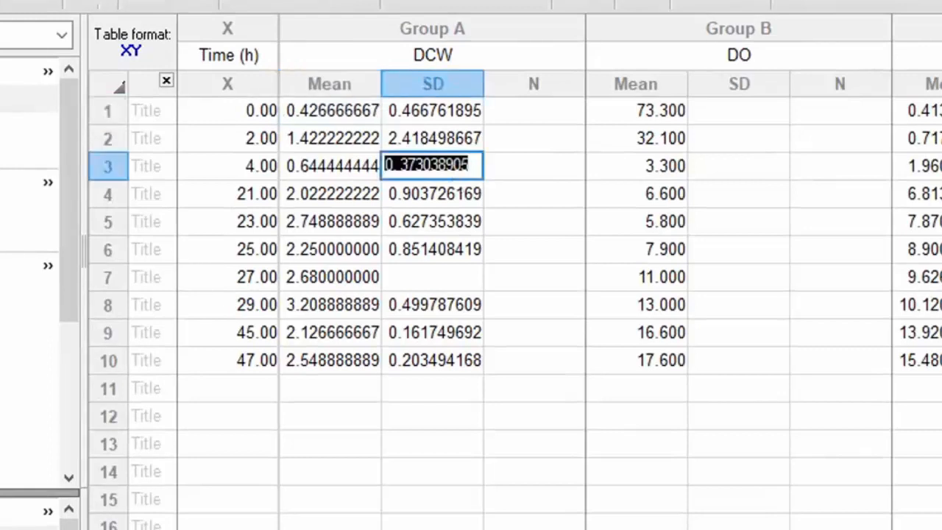
# - Check the options for creating a new project file or a new data table and graph
pyautogui.hotkey('alt', 'f')
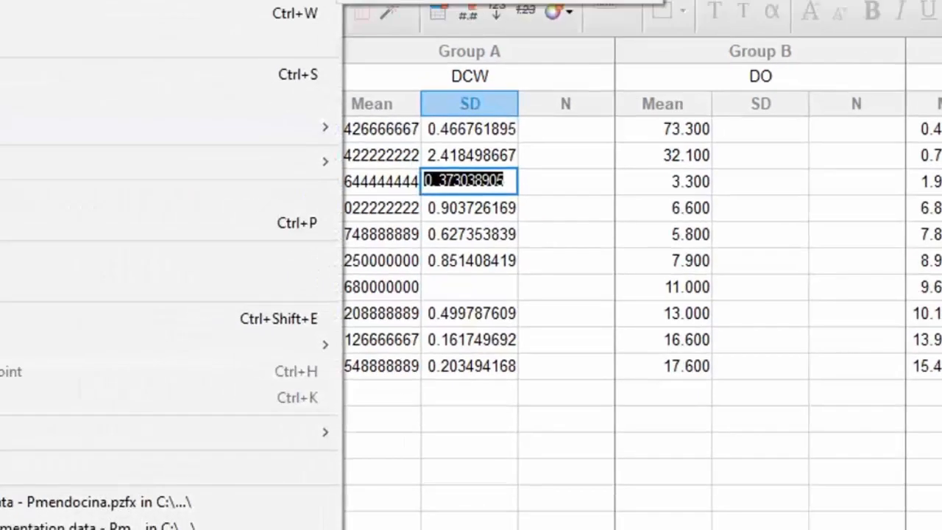
pyautogui.moveTo(407, 11)
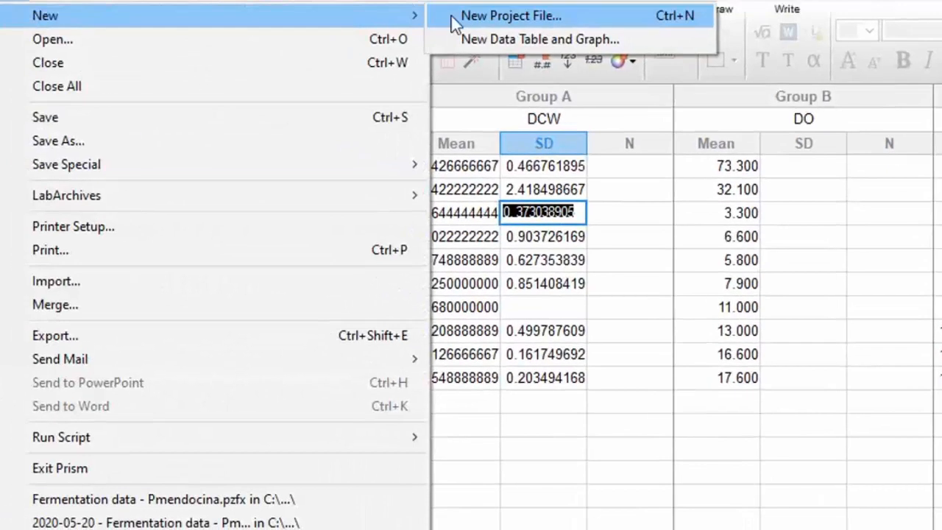
pyautogui.click(539, 238)
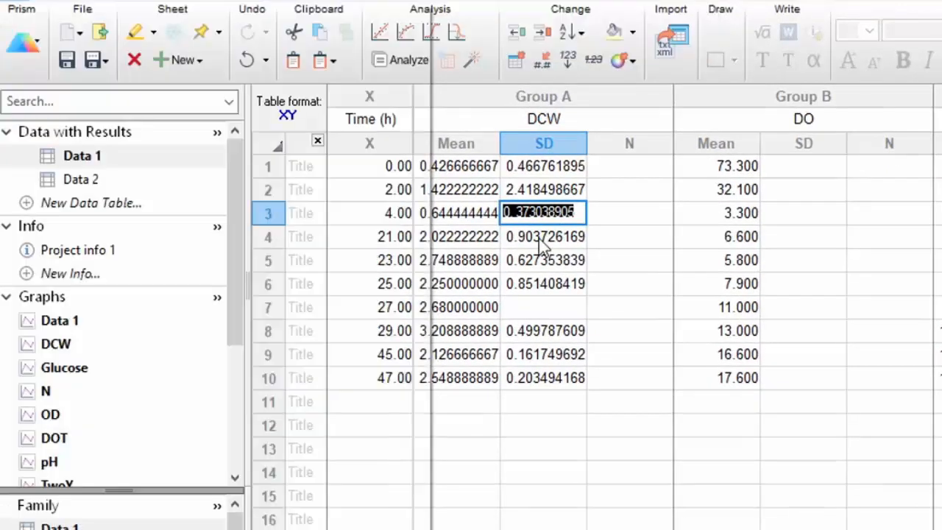
pyautogui.click(539, 240)
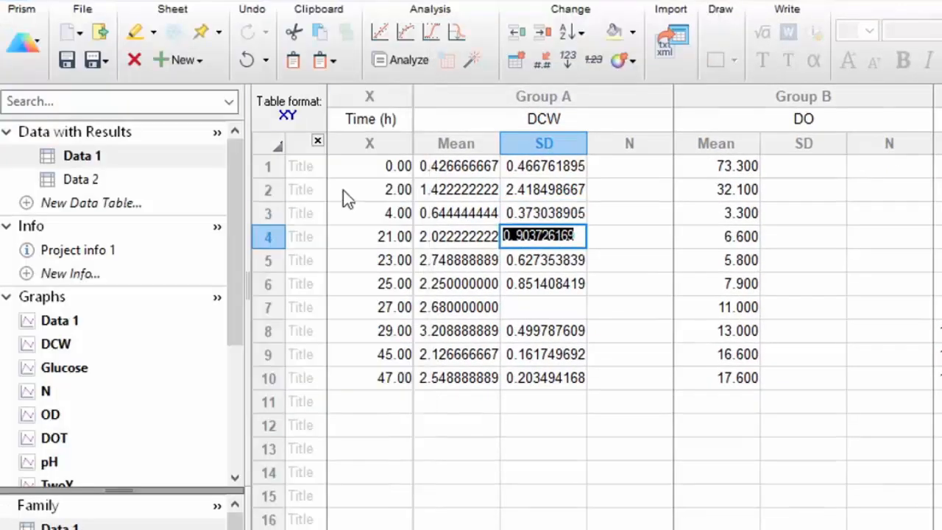
# - Review the Data 1 table format, including the kinds of table and the X and Y entry options, keeping XY
pyautogui.click(313, 131)
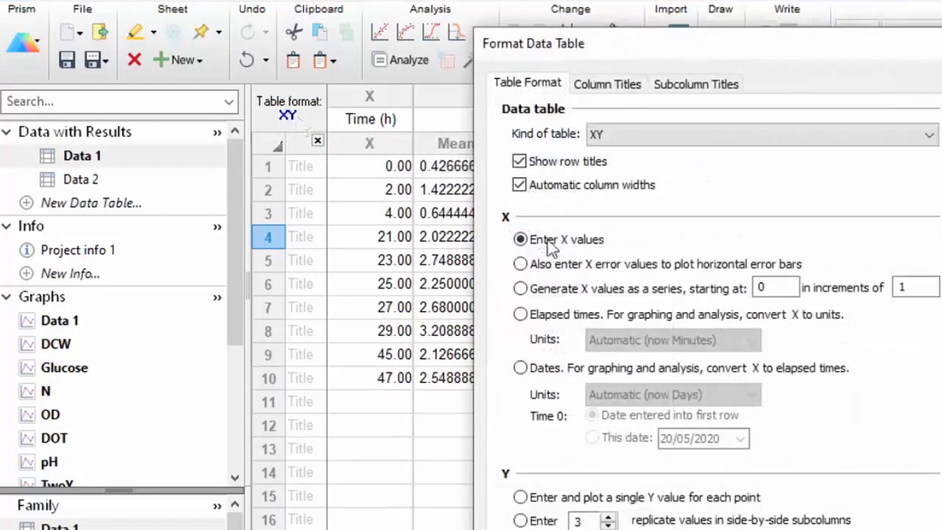
pyautogui.click(633, 134)
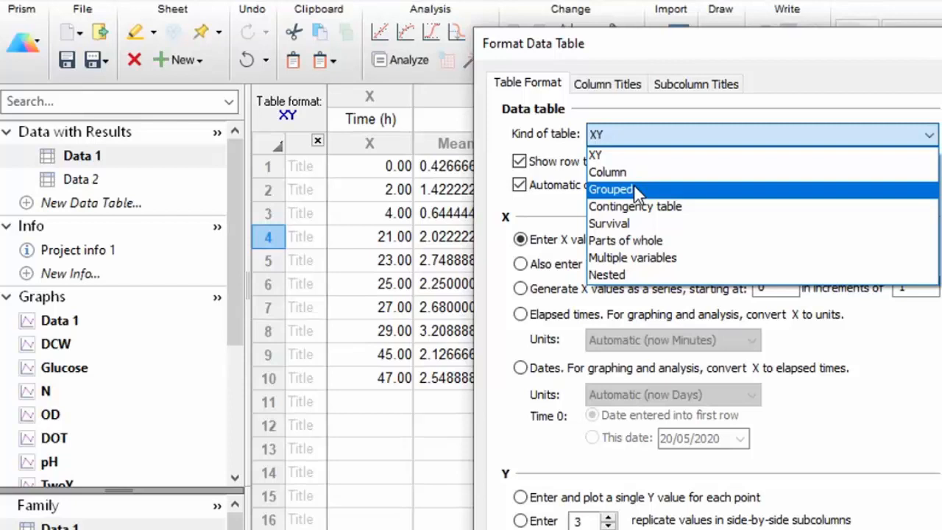
pyautogui.click(623, 156)
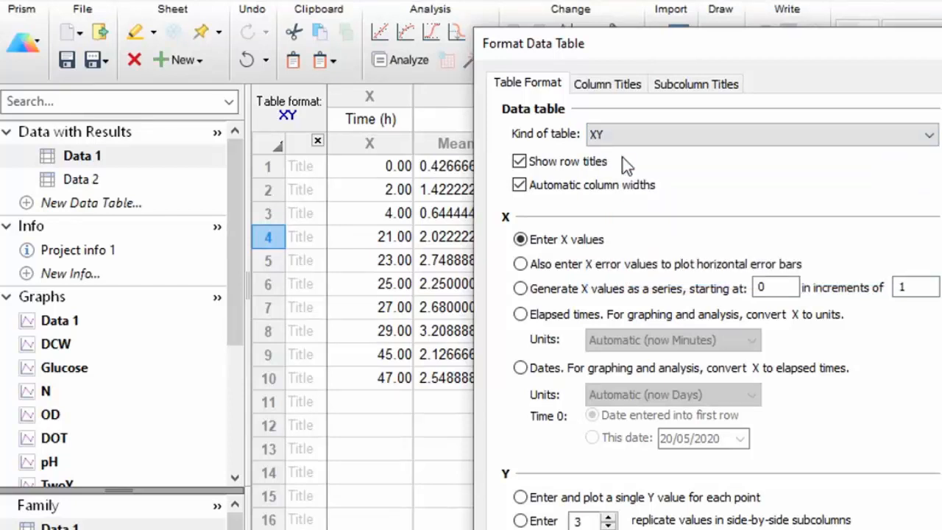
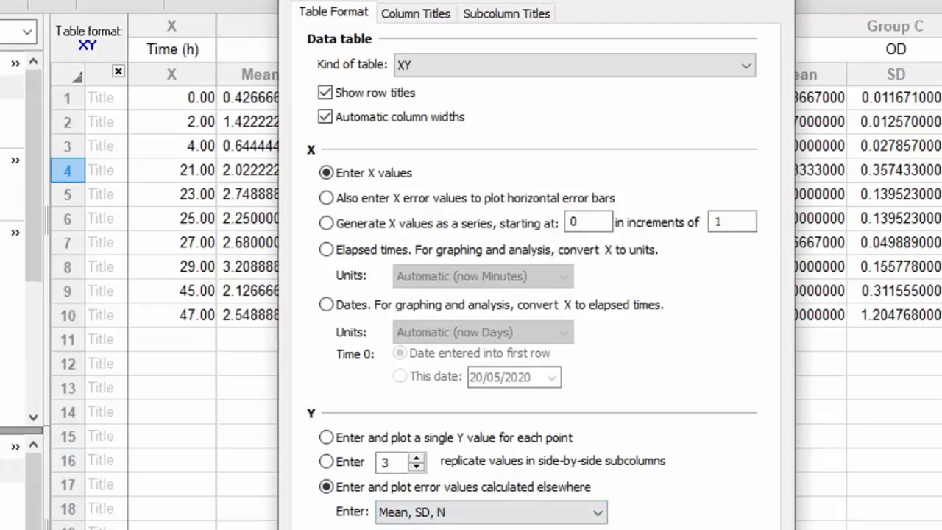
pyautogui.press('Escape')
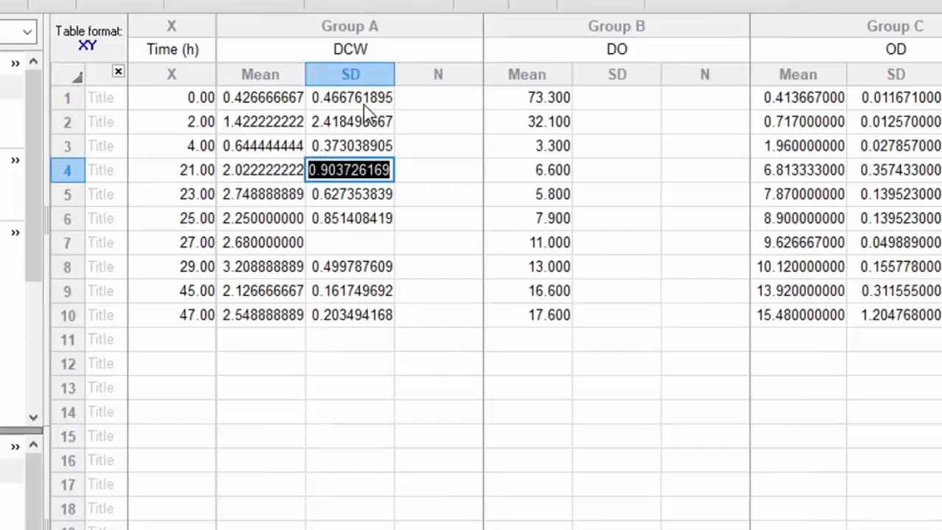
# - Examine the time values and the Mean and SD entries of the DCW group in the Data 1 table
pyautogui.moveTo(190, 99); pyautogui.dragTo(254, 122)
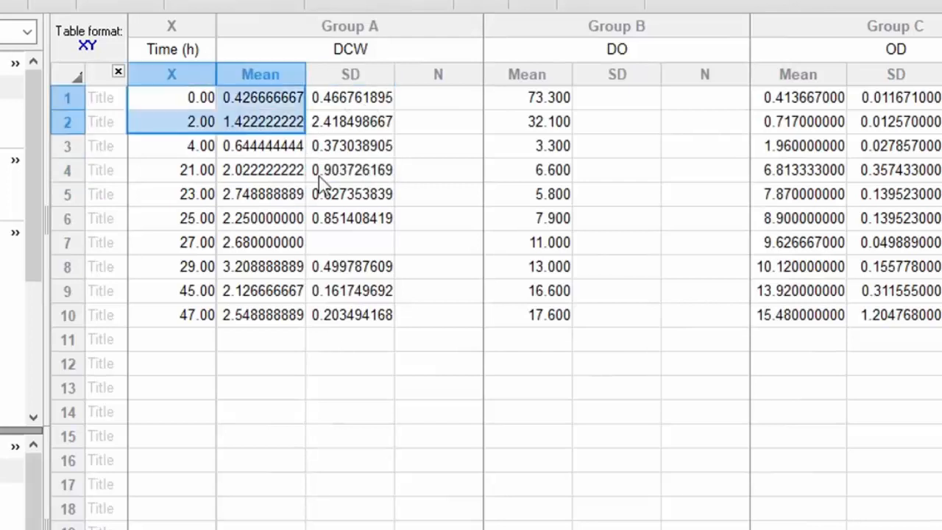
pyautogui.moveTo(321, 184); pyautogui.dragTo(377, 270)
pyautogui.click(283, 146)
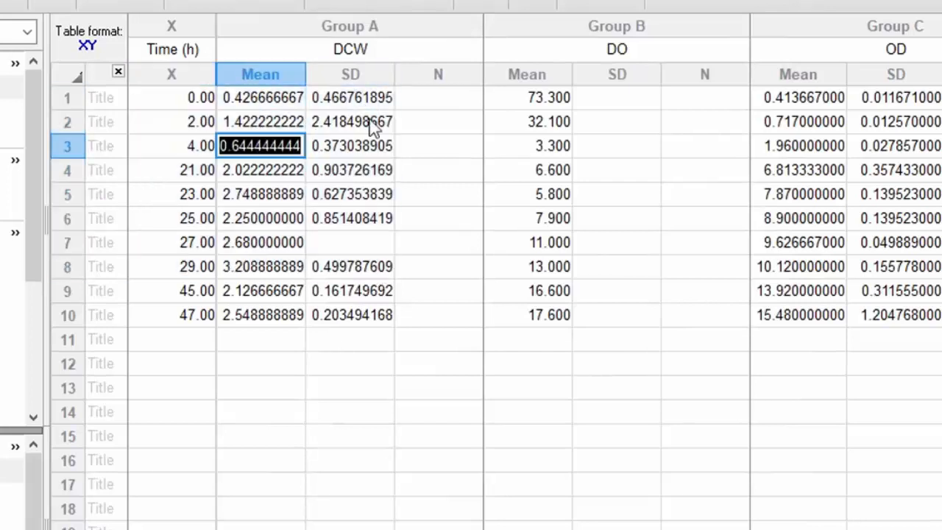
pyautogui.click(371, 123)
pyautogui.click(197, 97)
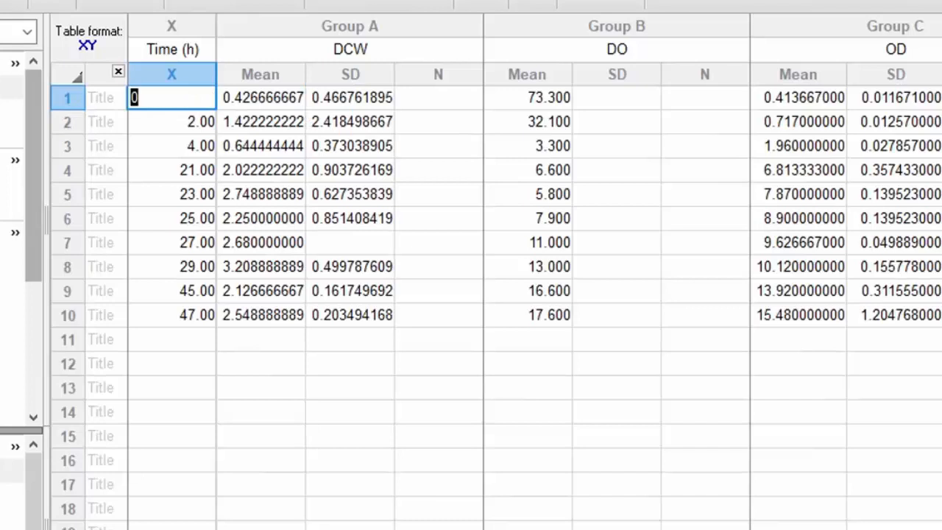
# - View the Data 1 graph with its error-bar notice moved off the plot, and compare it with the Data 1 table
pyautogui.click(11, 87)
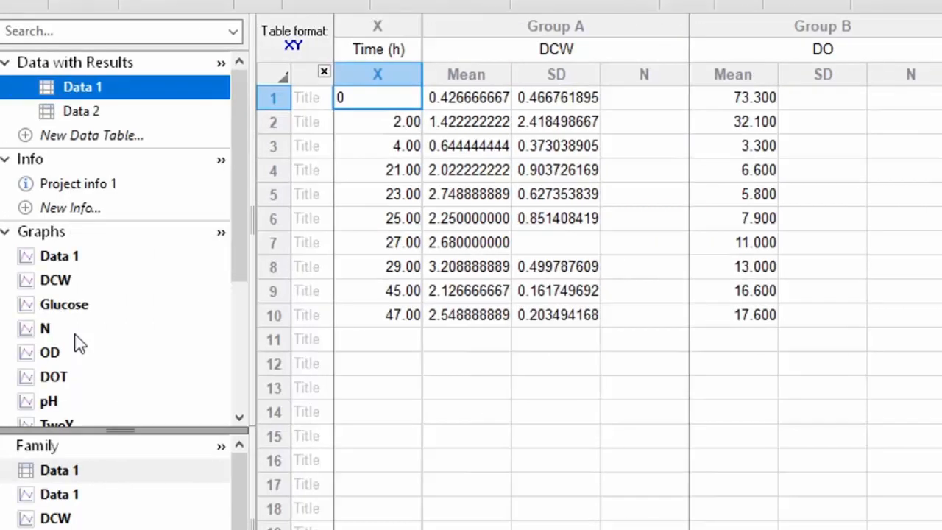
pyautogui.click(76, 255)
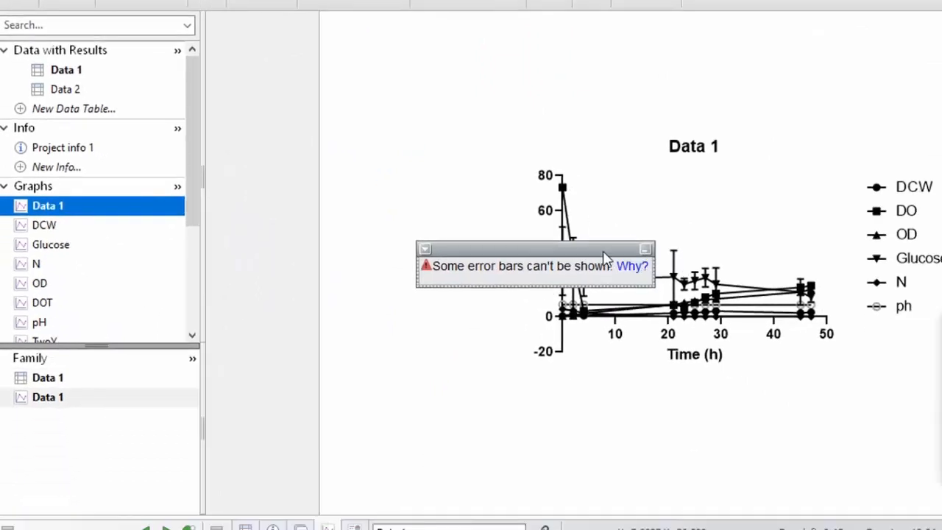
pyautogui.moveTo(603, 258); pyautogui.dragTo(457, 93)
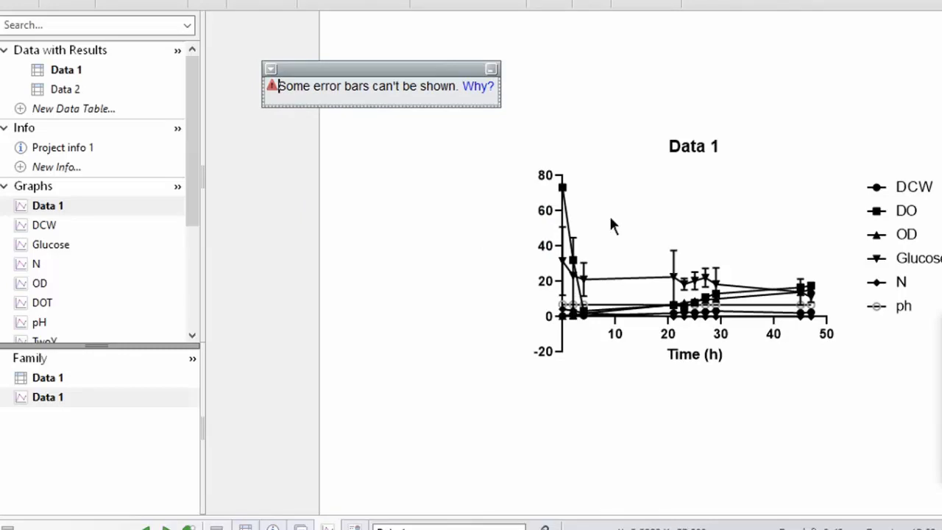
pyautogui.click(67, 72)
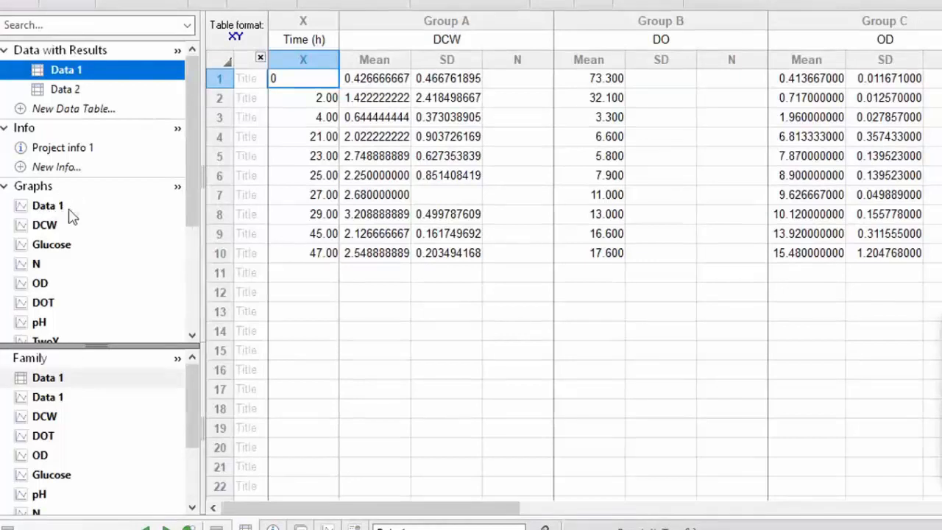
pyautogui.click(68, 212)
# - Compare the arranged plots in Layout 1 with the Data 1 graph and the individual DCW graph
pyautogui.scroll(-3, 65, 274)
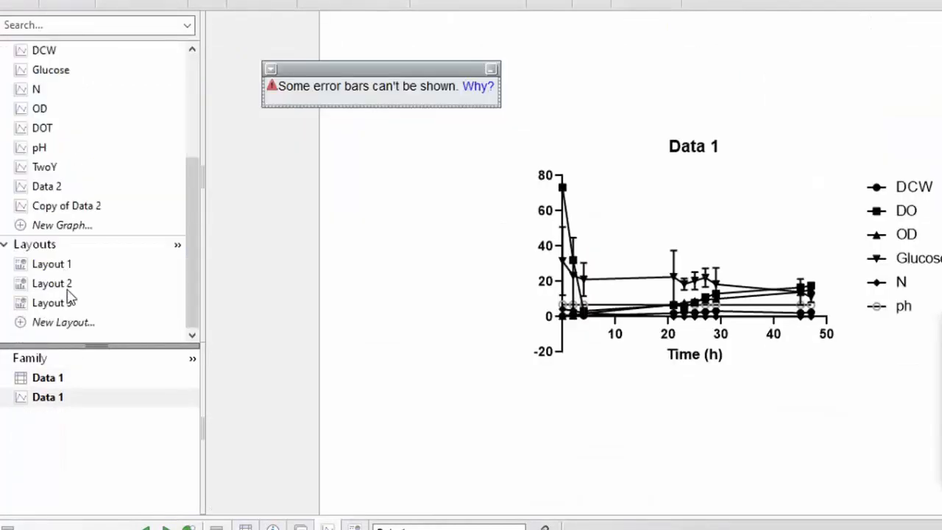
pyautogui.click(78, 264)
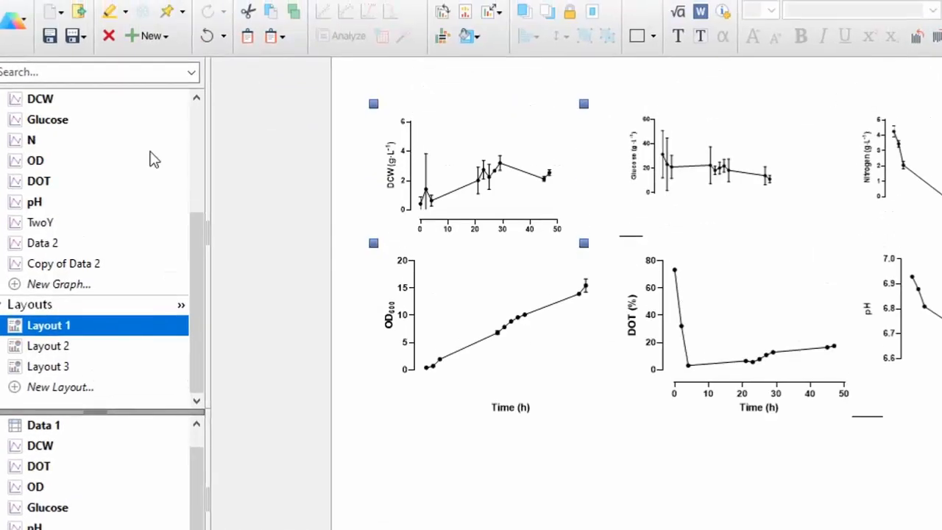
pyautogui.scroll(3, 139, 177)
pyautogui.click(51, 266)
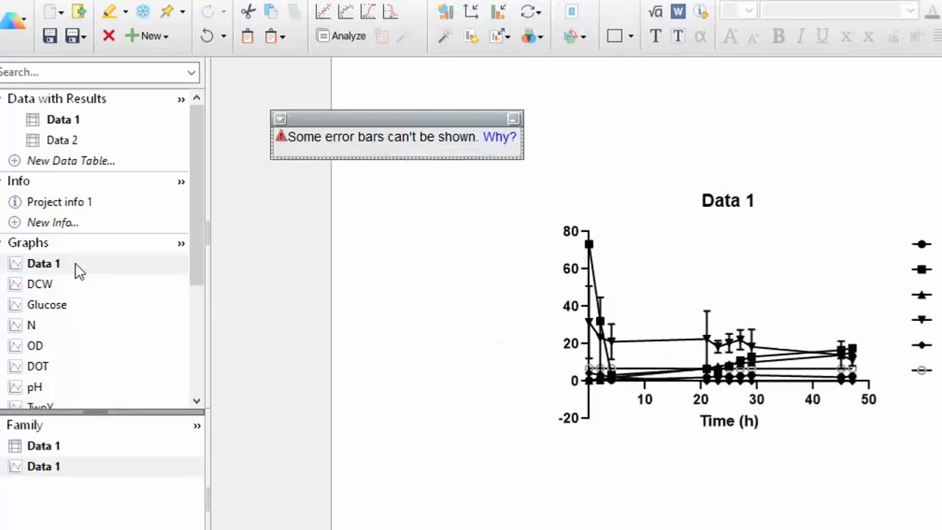
pyautogui.rightClick(78, 268)
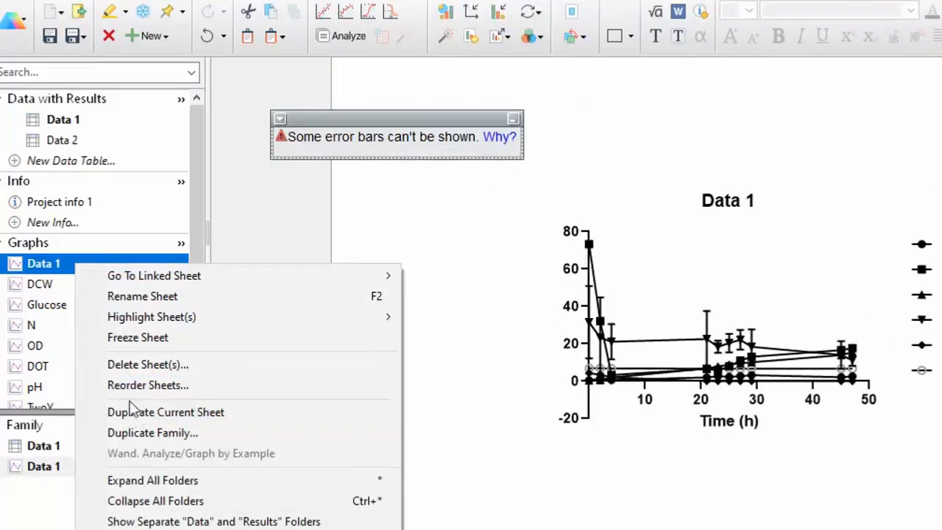
pyautogui.click(46, 293)
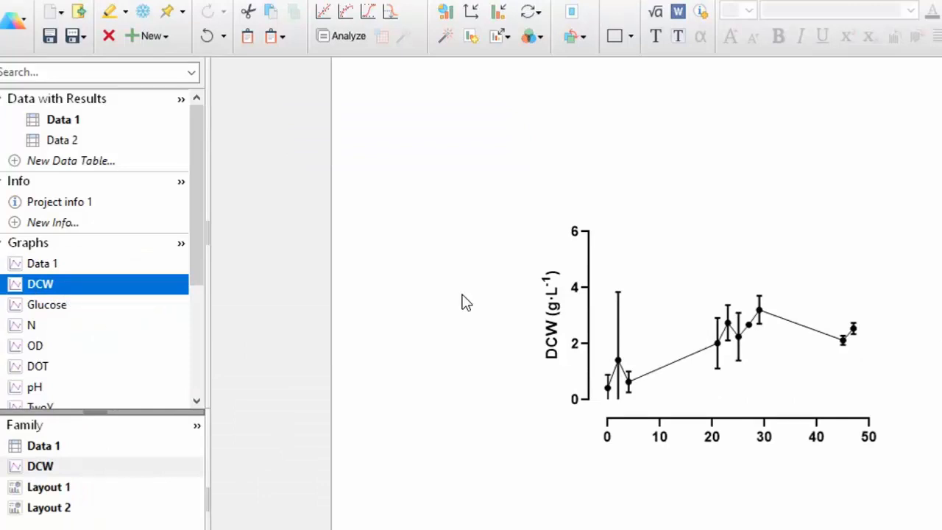
# - Duplicate the Data 1 graph sheet, keeping the name Copy of Data 1
pyautogui.click(112, 263)
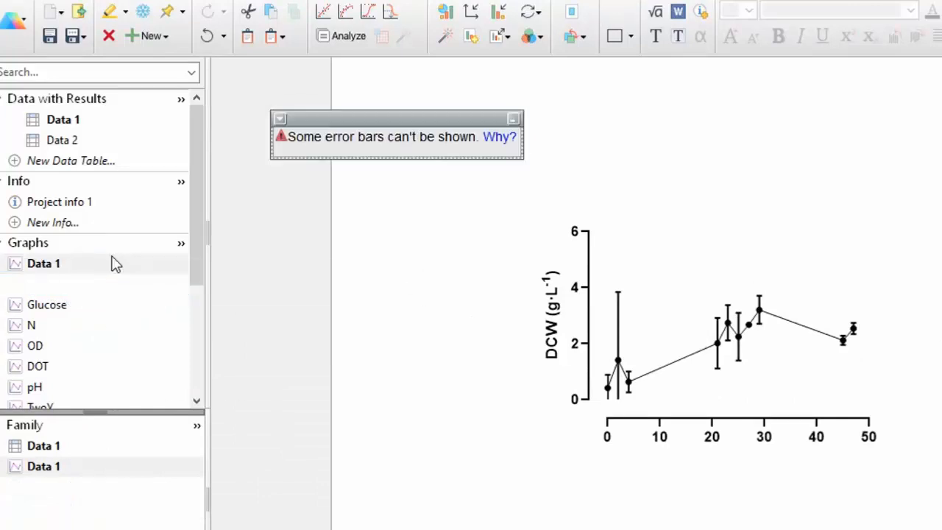
pyautogui.rightClick(118, 263)
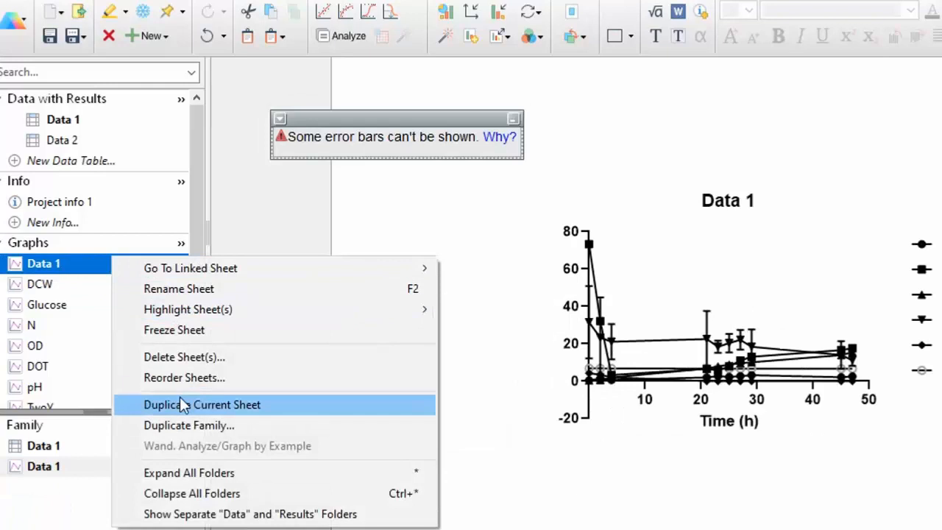
pyautogui.click(242, 404)
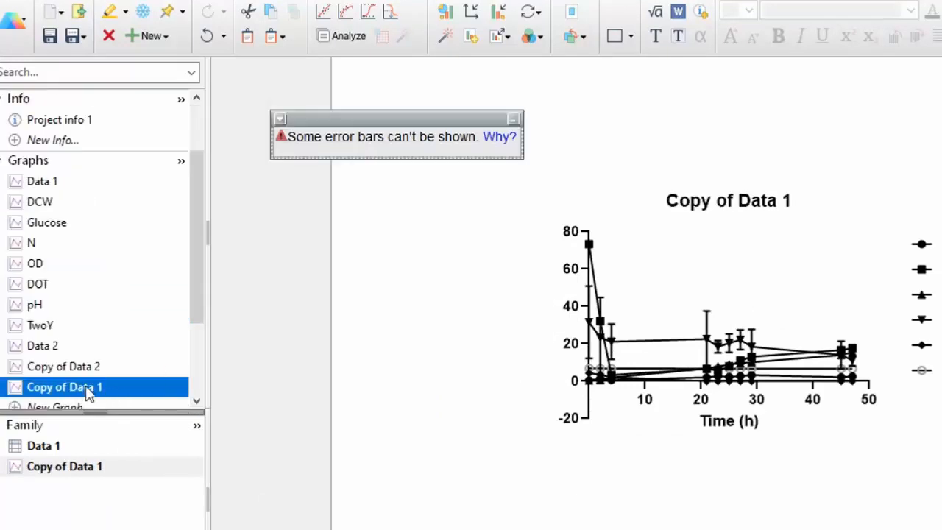
pyautogui.click(87, 390)
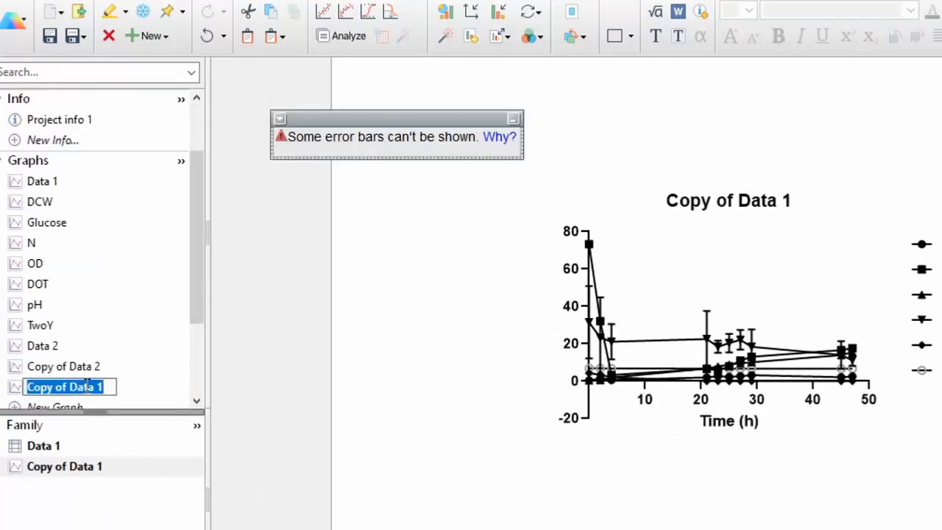
pyautogui.click(131, 389)
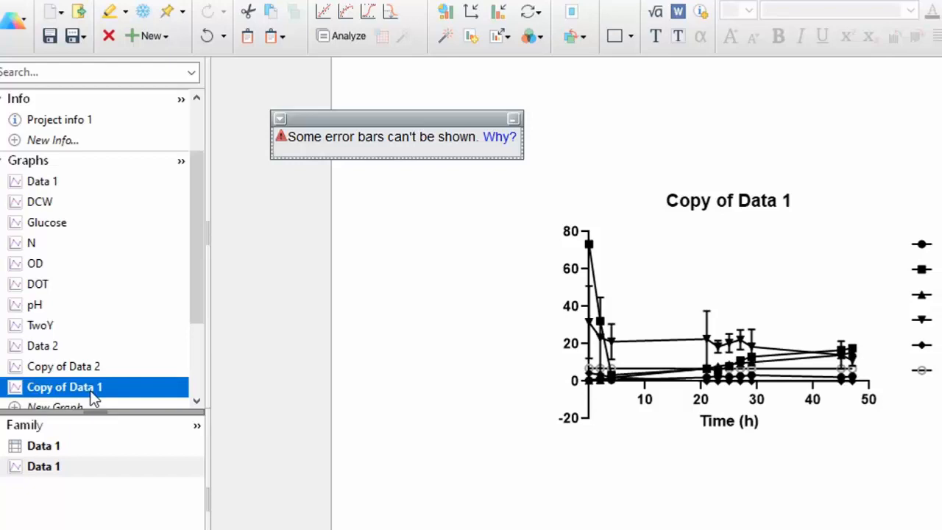
# - Remove the DO, OD, Glucose, N and ph data sets from the Copy of Data 1 graph, keeping only DCW
pyautogui.rightClick(802, 294)
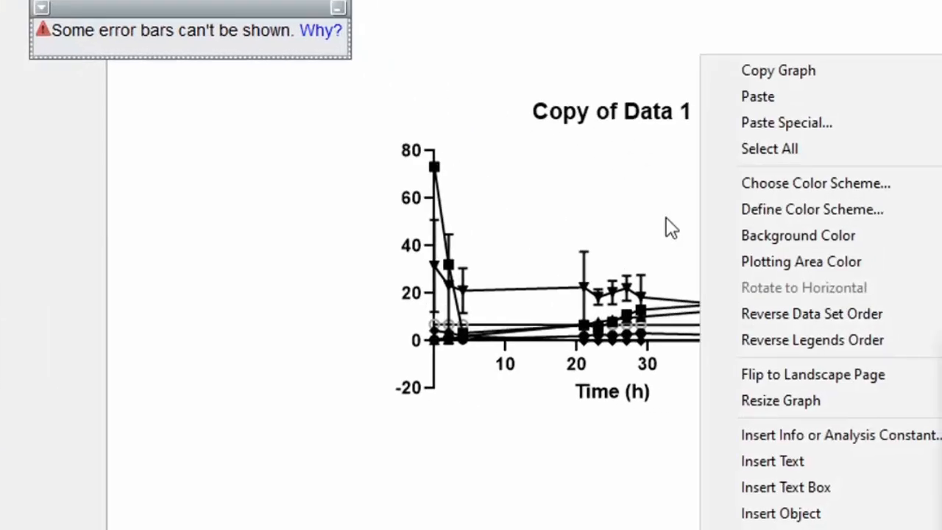
pyautogui.click(665, 218)
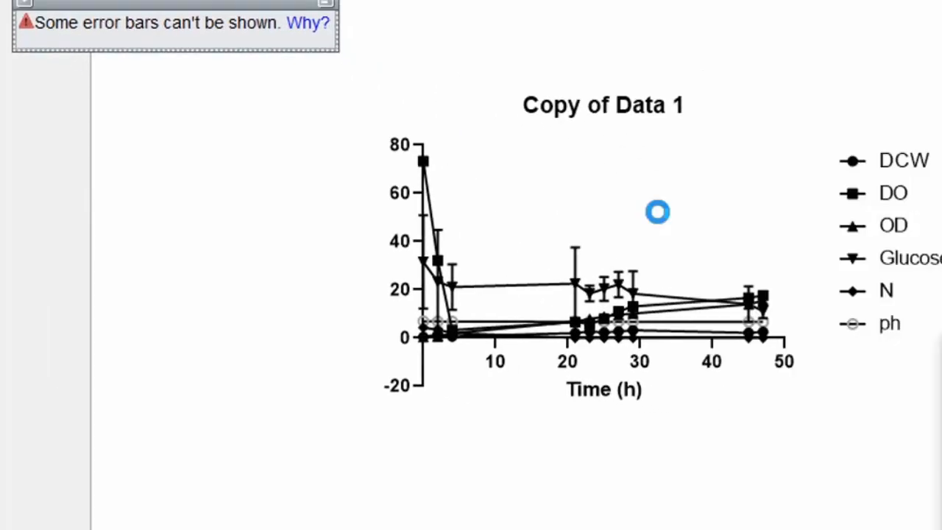
pyautogui.doubleClick(657, 212)
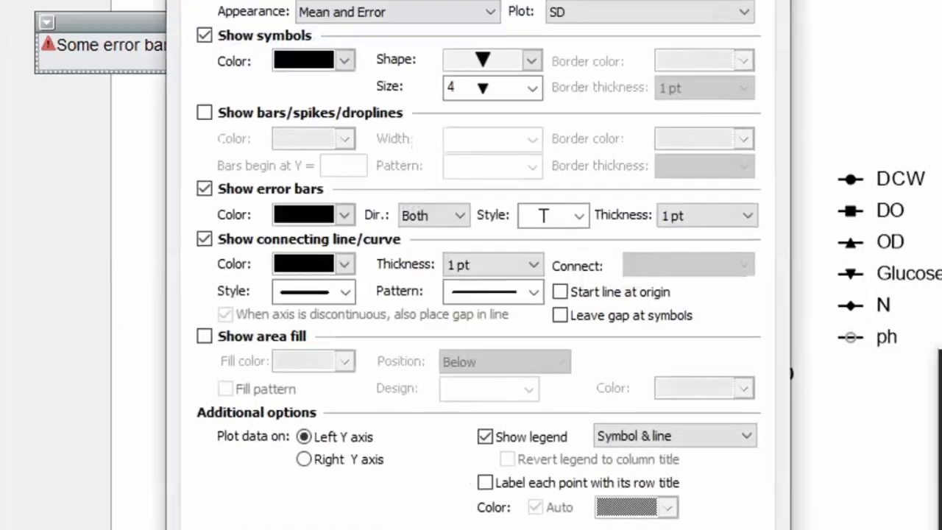
pyautogui.click(393, 8)
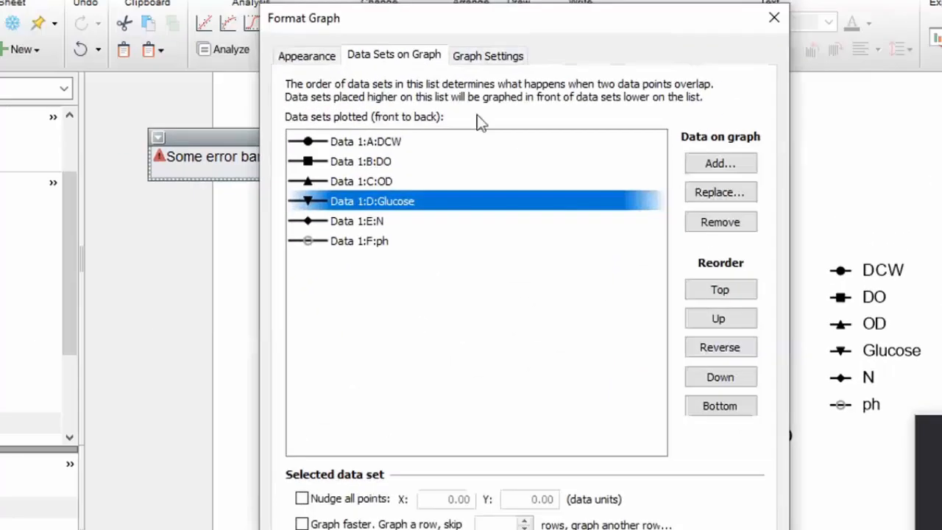
pyautogui.click(431, 161)
pyautogui.keyDown('shift'); pyautogui.click(398, 241); pyautogui.keyUp('shift')
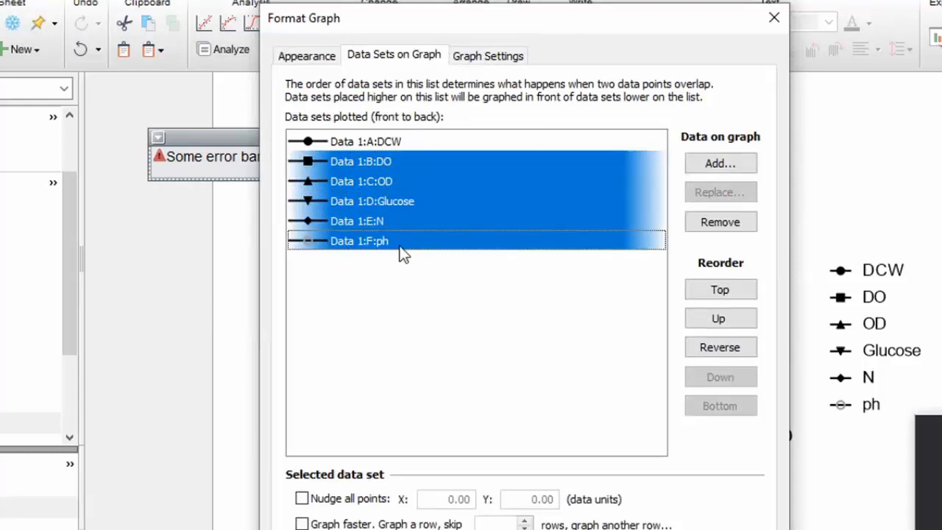
pyautogui.click(725, 226)
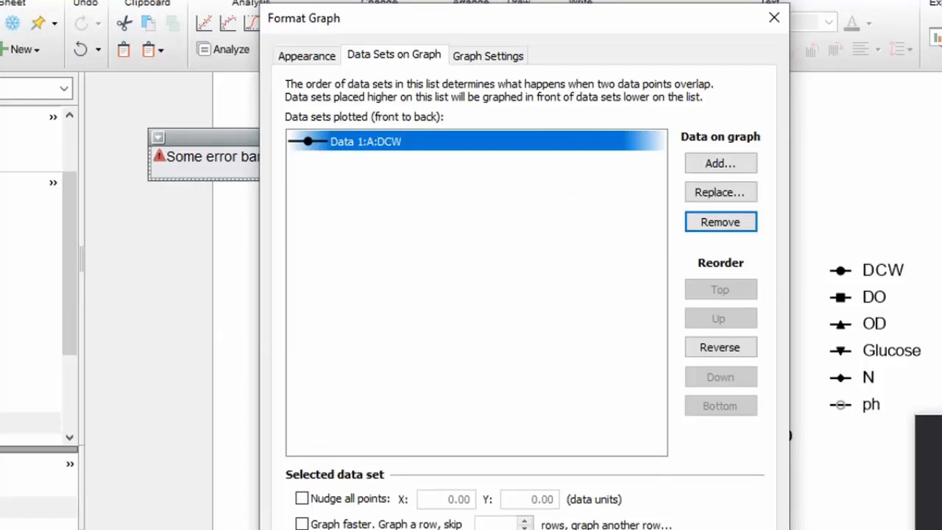
pyautogui.click(736, 529)
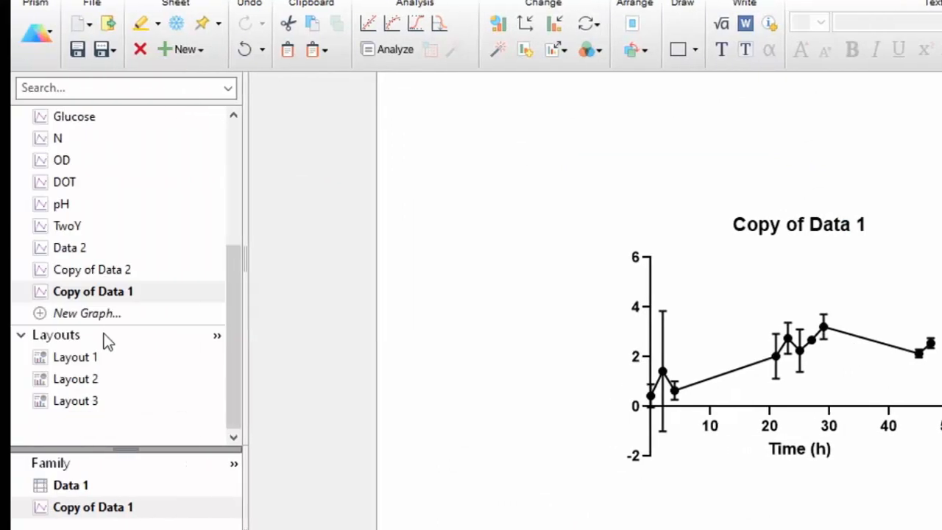
# - Review Layout 1 and the DCW and Glucose graphs, checking the data sets plotted on the Glucose graph without changing them
pyautogui.click(93, 359)
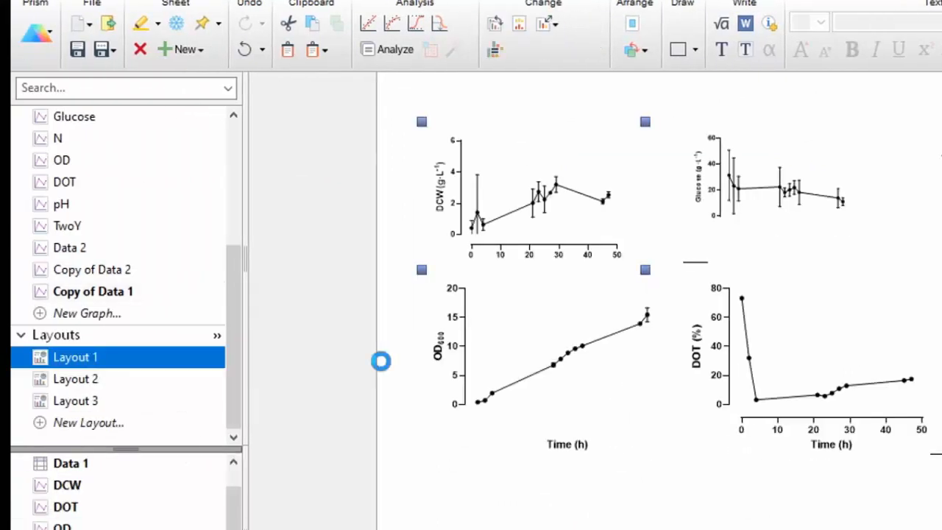
pyautogui.moveTo(240, 327); pyautogui.dragTo(238, 289)
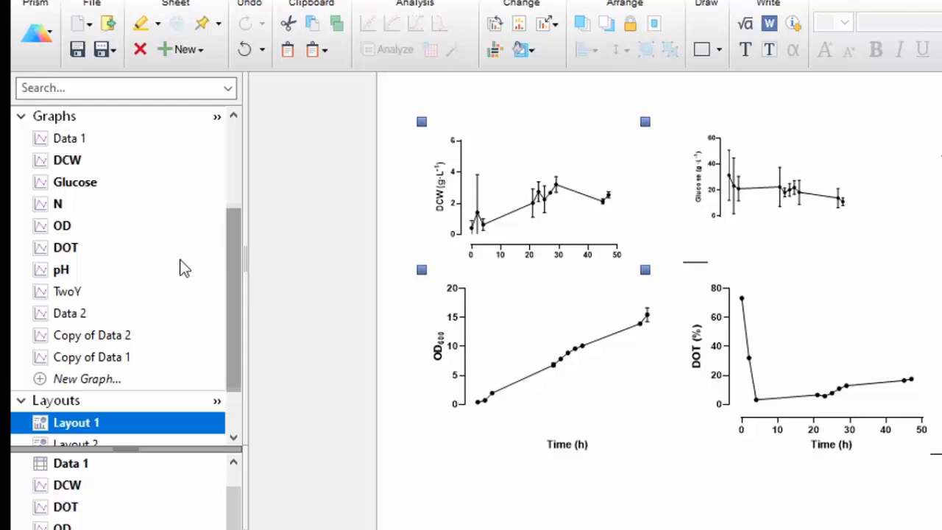
pyautogui.click(77, 162)
pyautogui.click(103, 184)
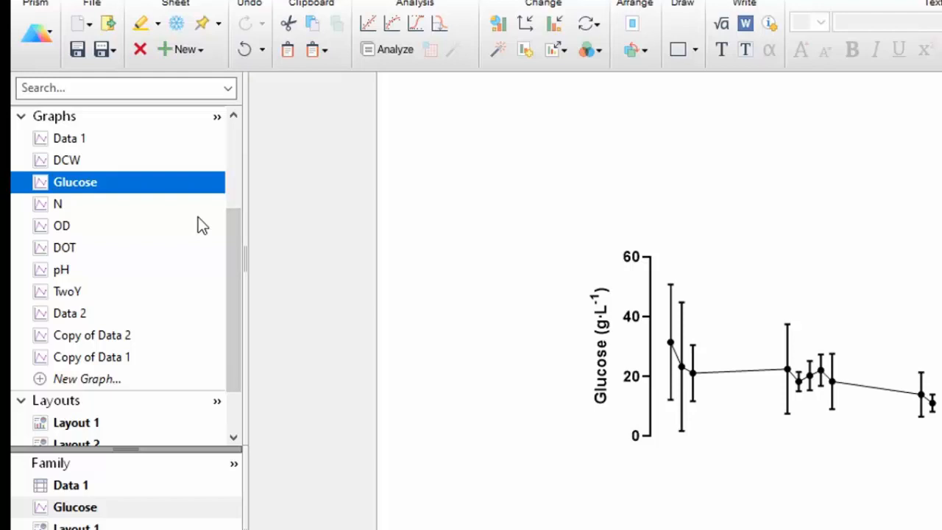
pyautogui.click(770, 266)
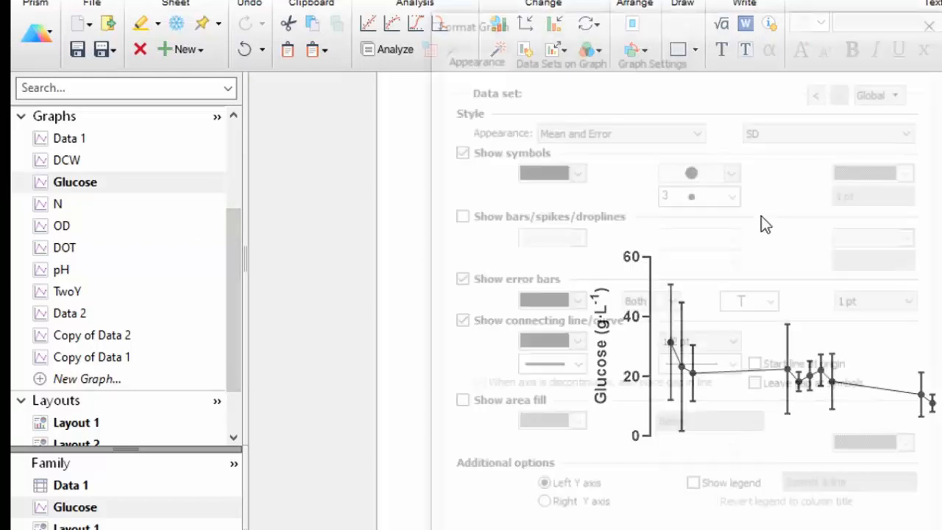
pyautogui.click(559, 57)
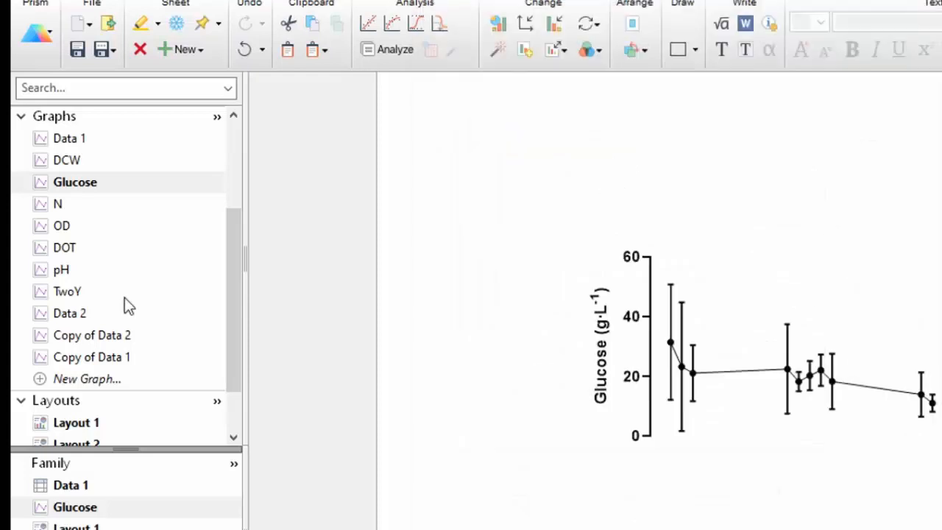
# - Examine the individual N, OD and DOT graphs, comparing their axes and plotted points
pyautogui.click(66, 203)
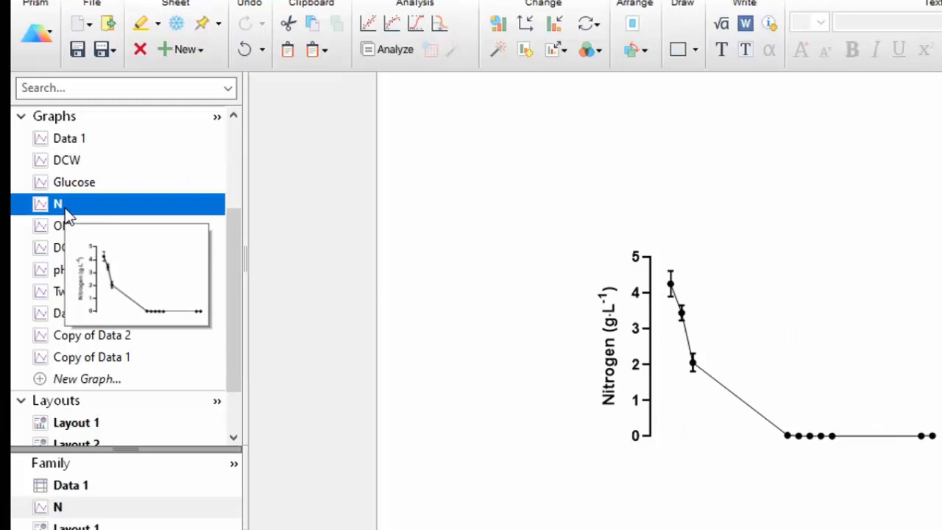
pyautogui.click(799, 200)
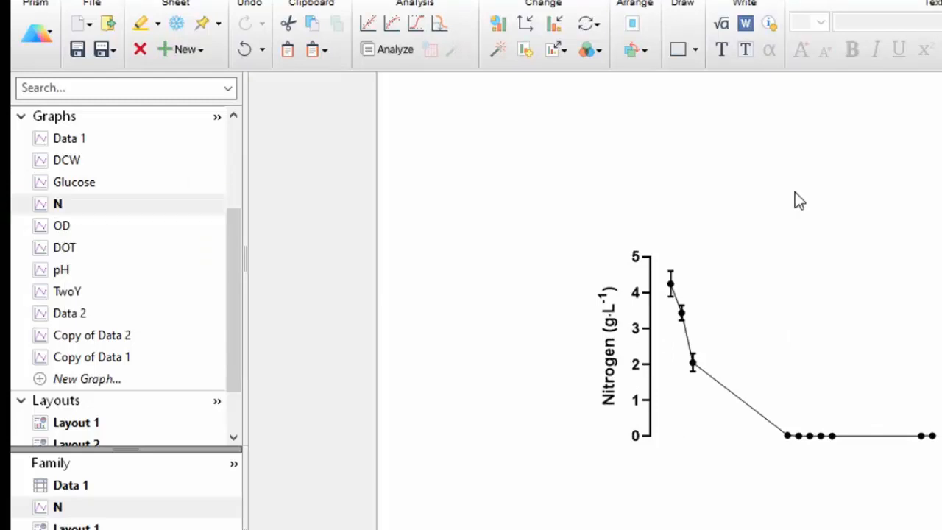
pyautogui.click(75, 224)
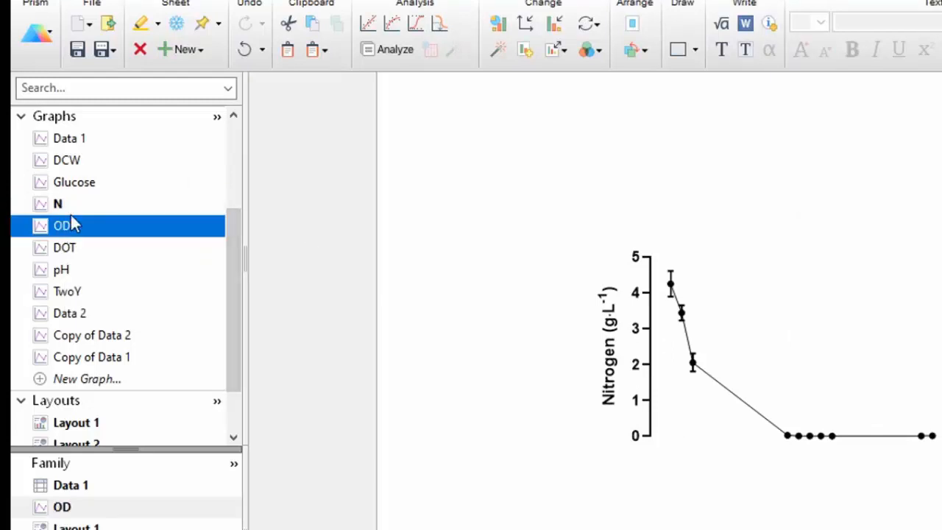
pyautogui.click(72, 203)
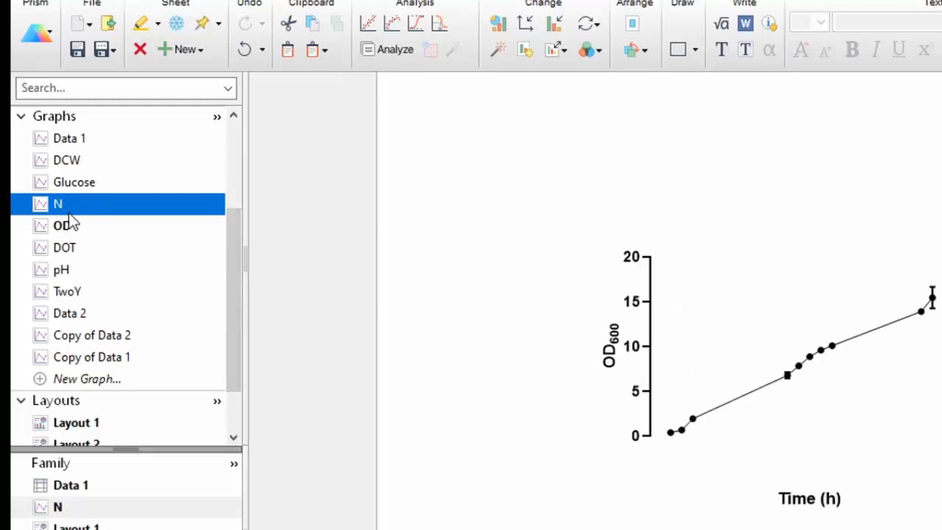
pyautogui.click(69, 225)
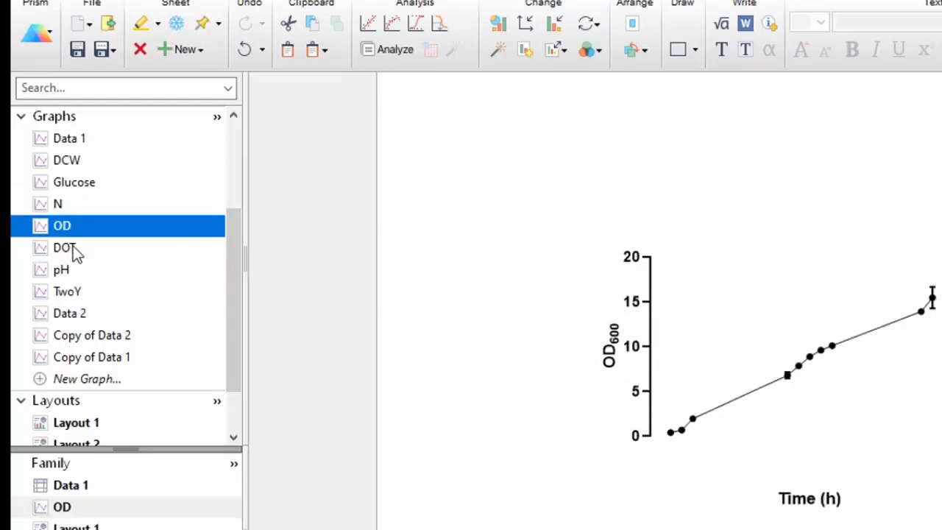
pyautogui.click(73, 247)
pyautogui.scroll(-1, 76, 247)
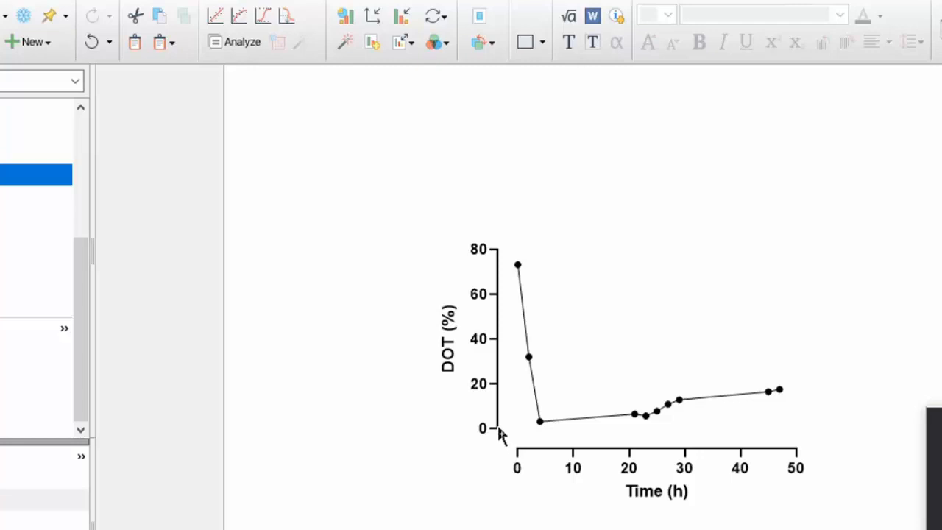
# - Examine the frame style and axis visibility options in the DOT graph's axis formatting without changing them
pyautogui.click(497, 427)
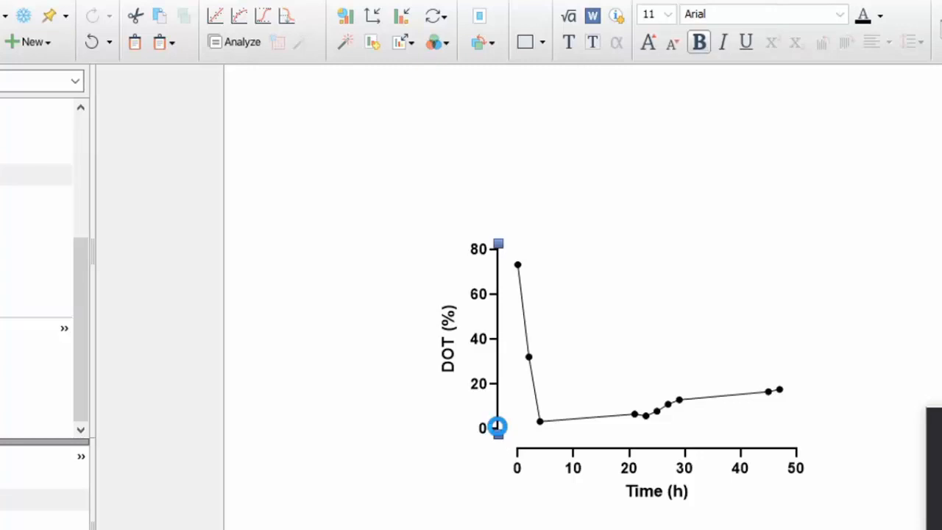
pyautogui.doubleClick(498, 426)
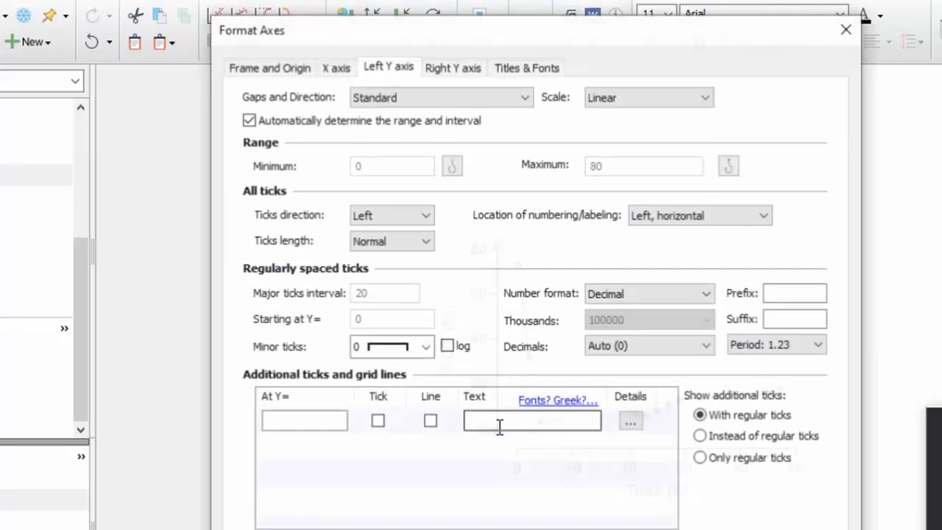
pyautogui.click(271, 65)
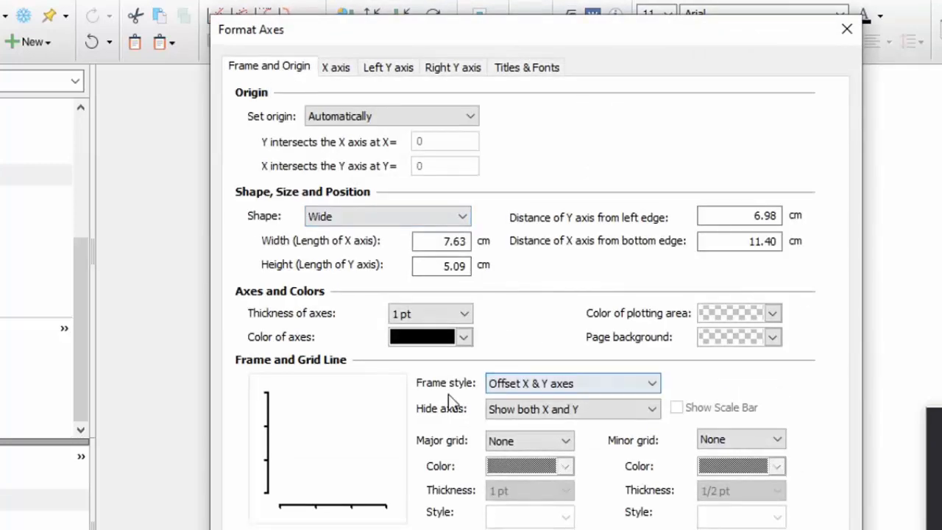
pyautogui.click(568, 383)
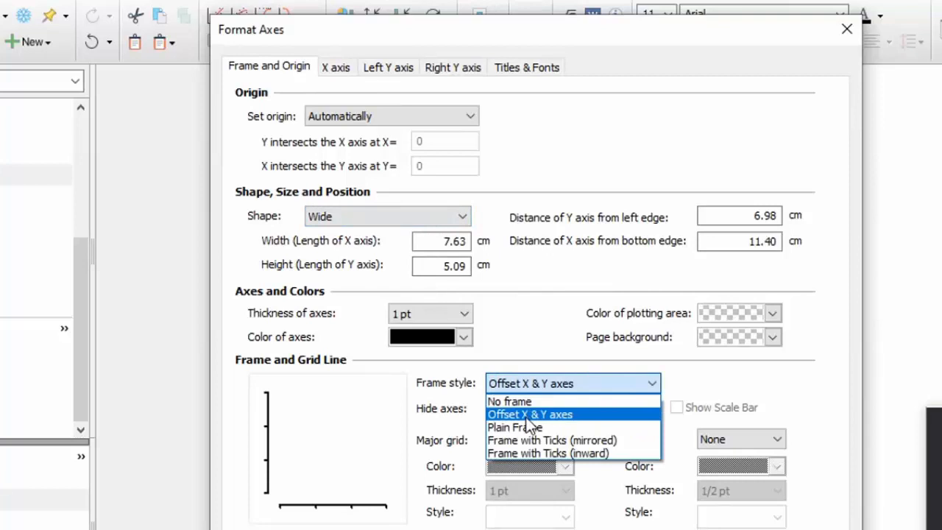
pyautogui.click(553, 416)
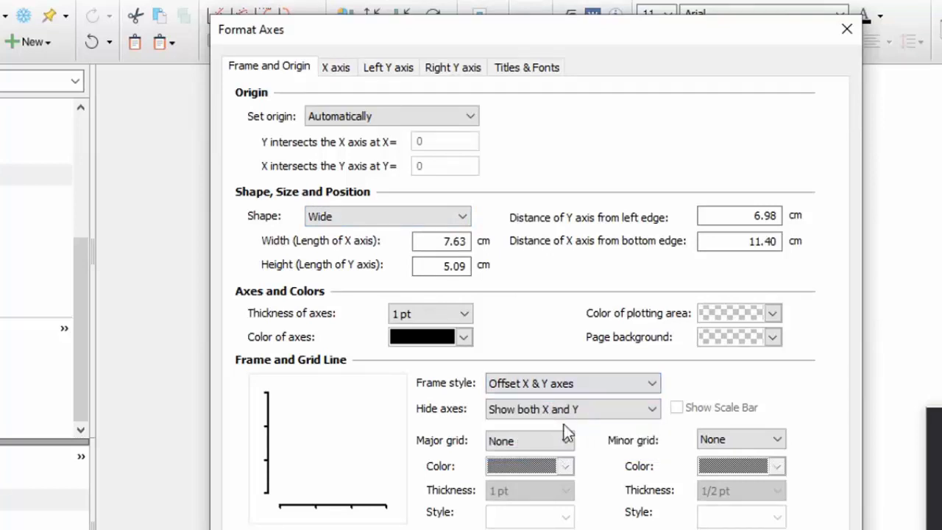
pyautogui.click(596, 384)
pyautogui.click(707, 382)
pyautogui.click(568, 416)
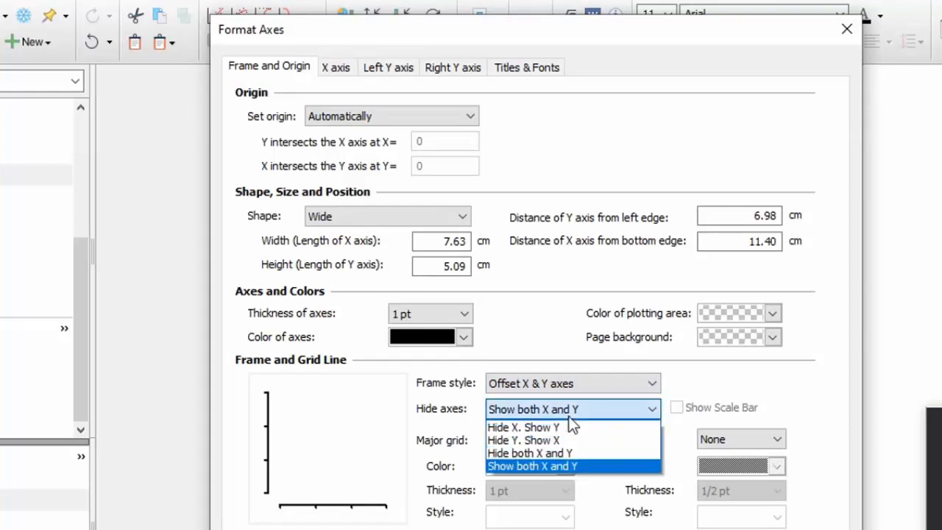
pyautogui.click(569, 416)
pyautogui.press('Escape')
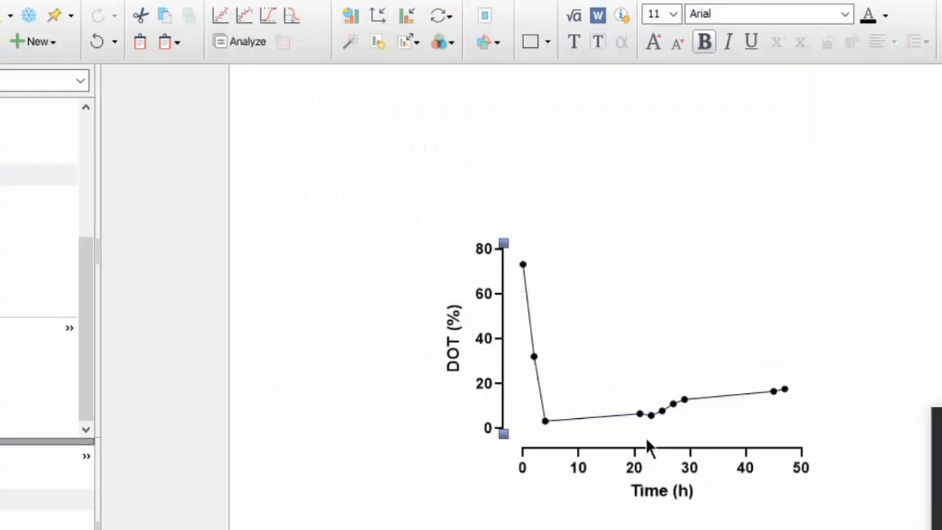
# - Check which axes are set as hidden in the OD graph's frame formatting, leaving the settings unchanged
pyautogui.click(67, 145)
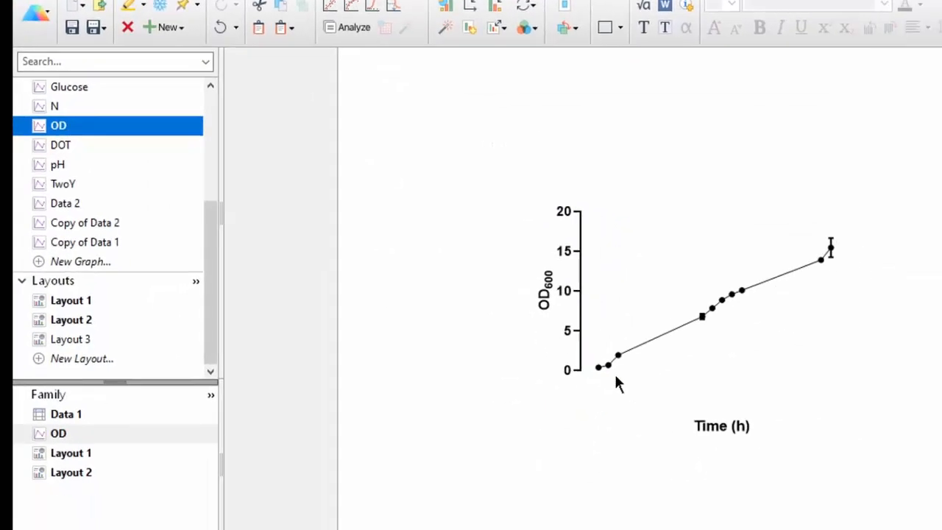
pyautogui.scroll(-1, 616, 375)
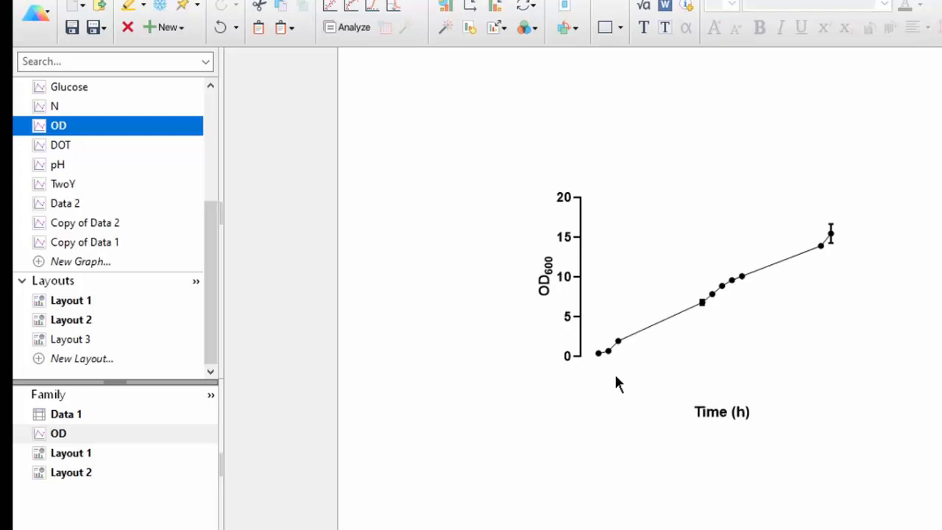
pyautogui.click(578, 356)
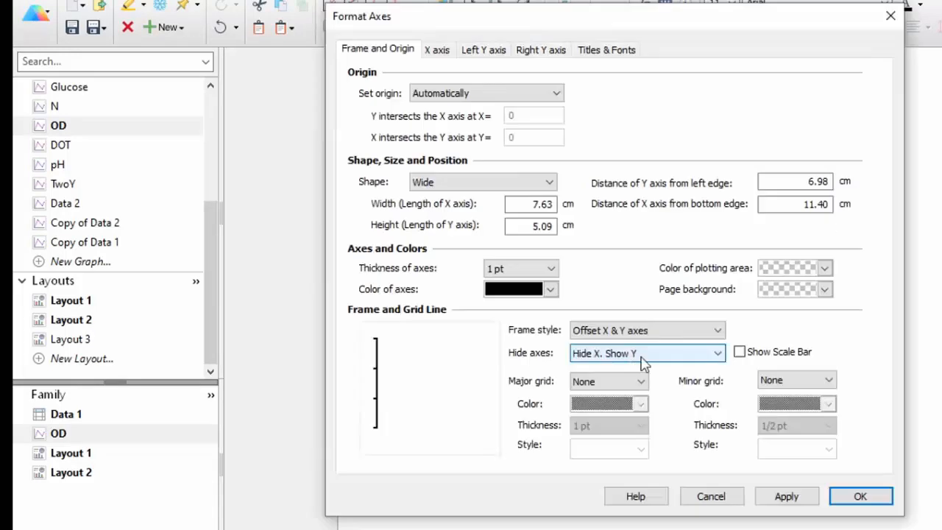
pyautogui.click(646, 354)
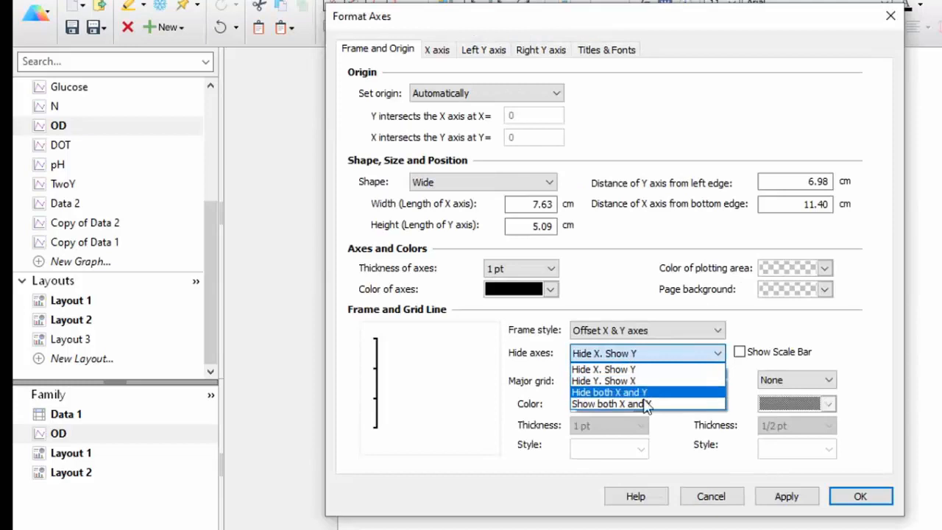
pyautogui.click(720, 505)
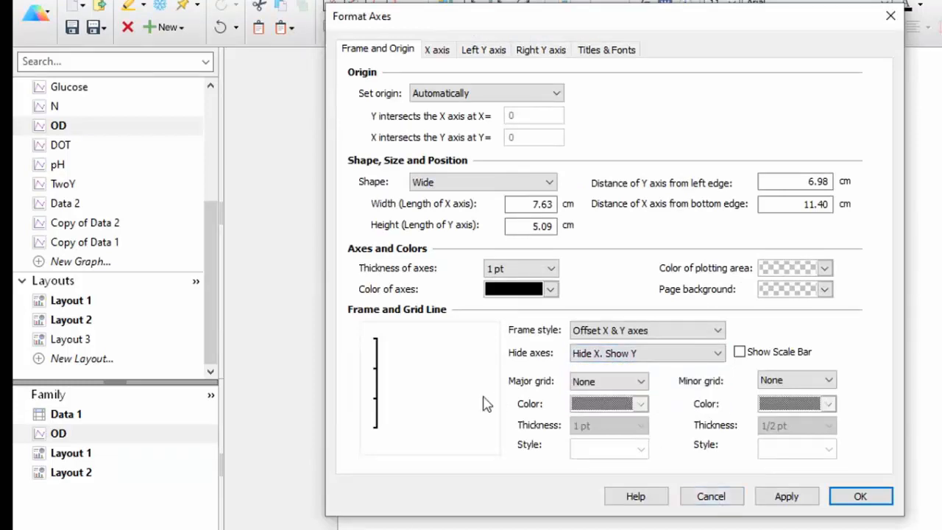
pyautogui.click(717, 499)
pyautogui.click(719, 500)
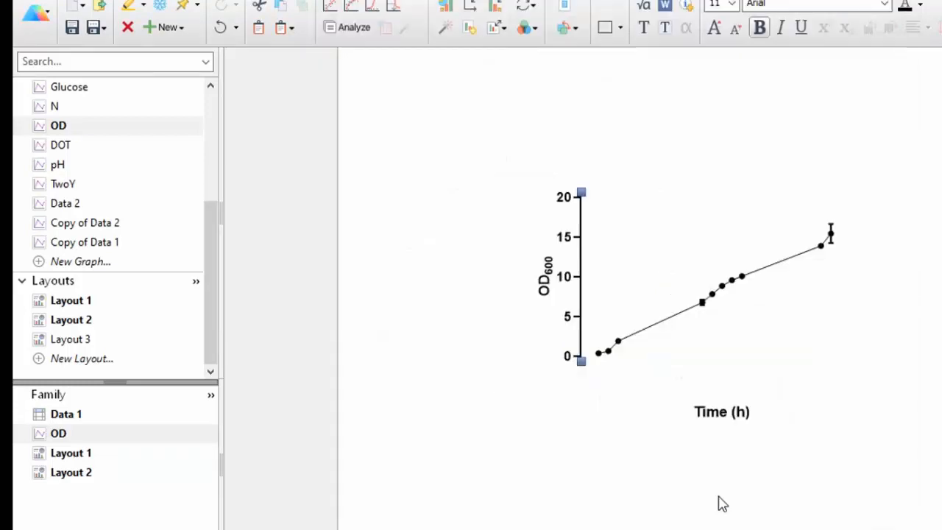
pyautogui.click(65, 148)
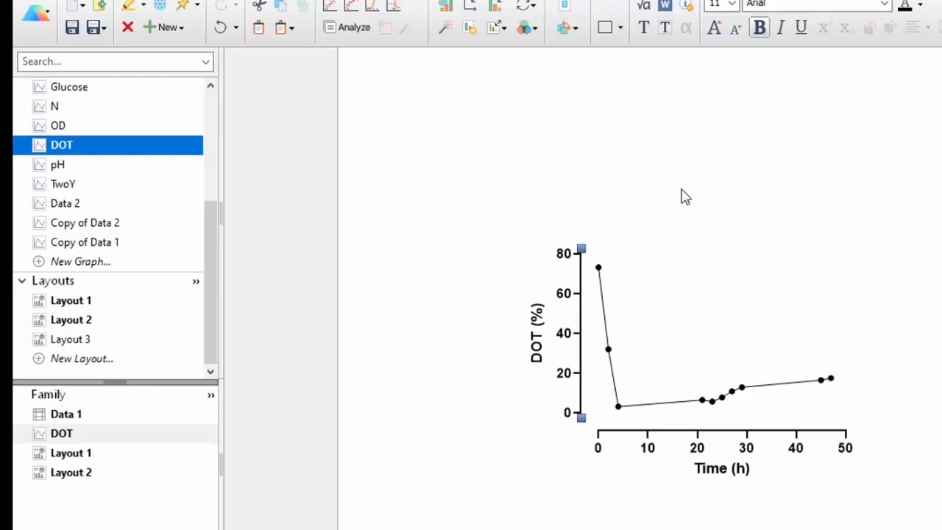
pyautogui.moveTo(652, 407)
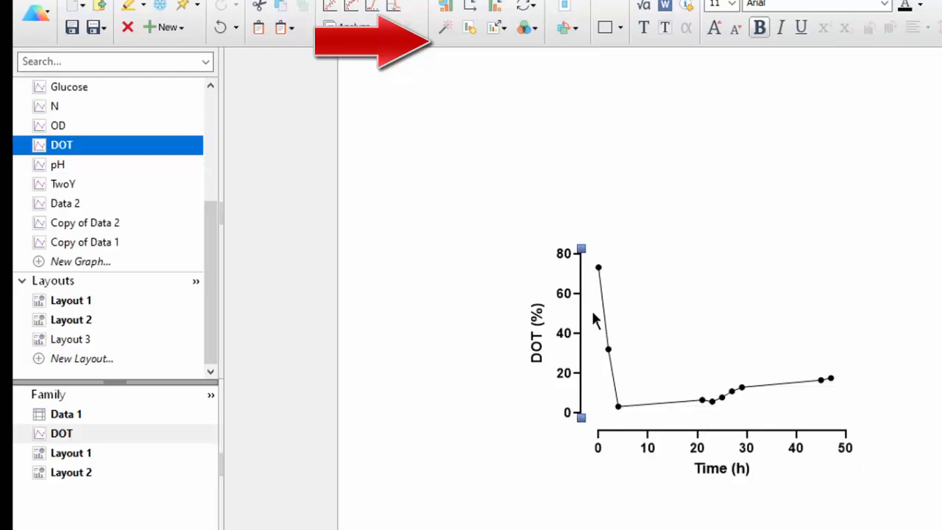
pyautogui.click(447, 30)
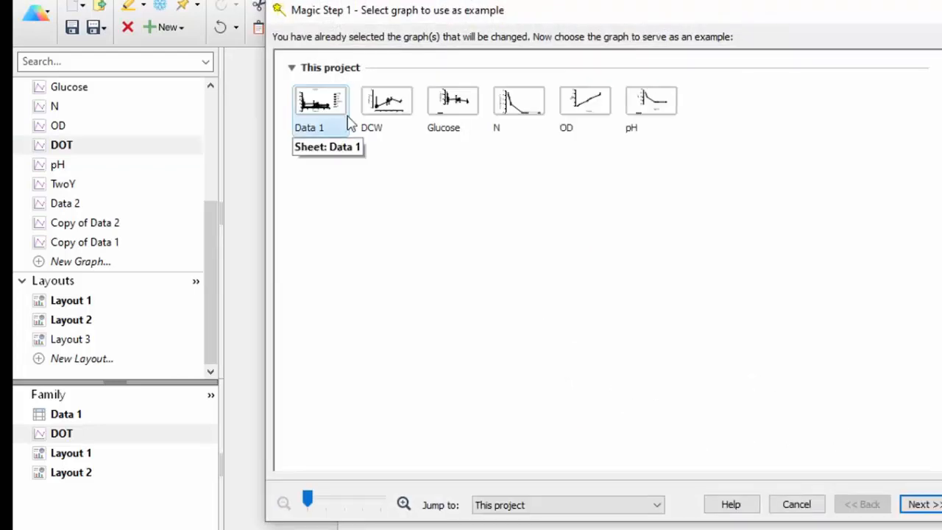
pyautogui.press('Escape')
# - Format the pH graph with Magic, using the OD graph as the example and keeping the preselected properties to apply
pyautogui.click(42, 166)
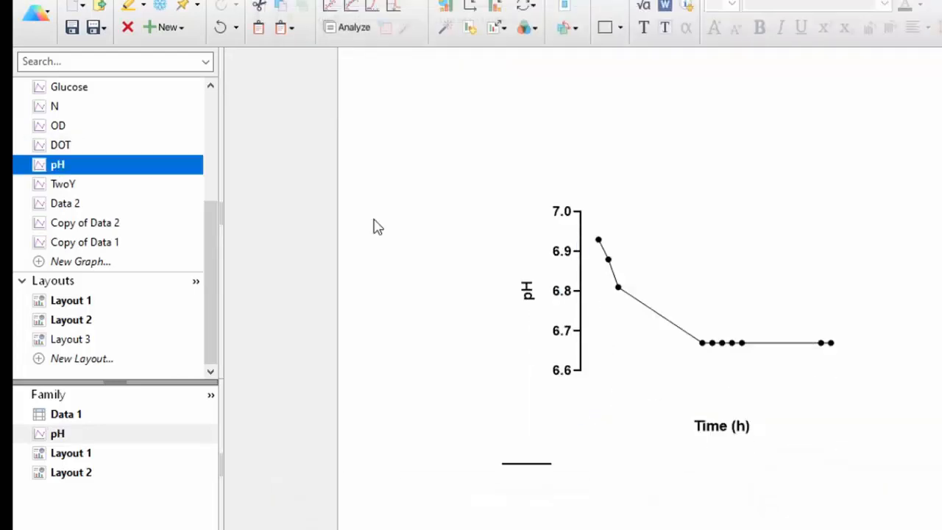
pyautogui.click(448, 35)
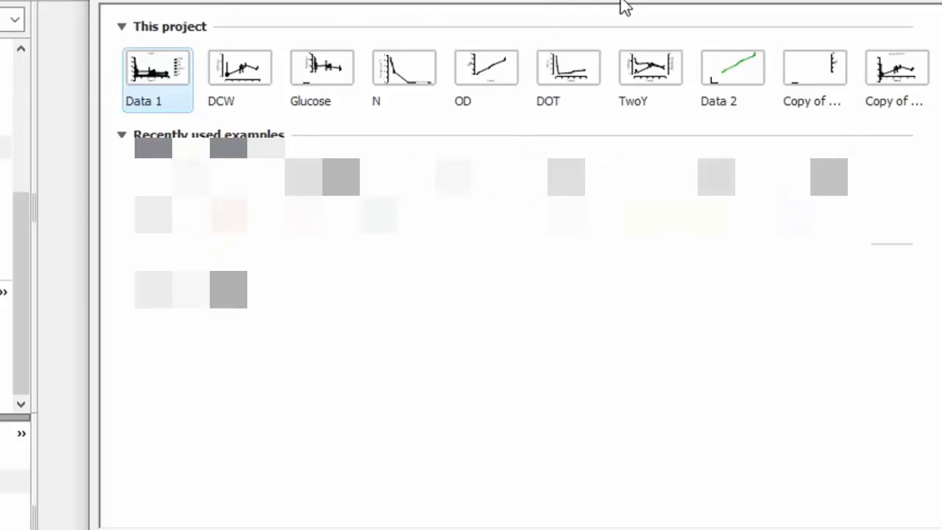
pyautogui.click(506, 81)
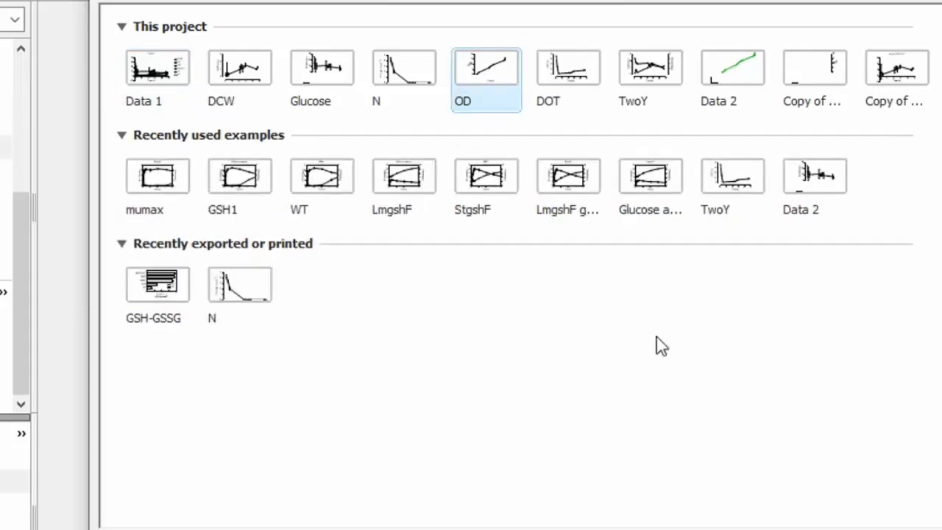
pyautogui.press('Return')
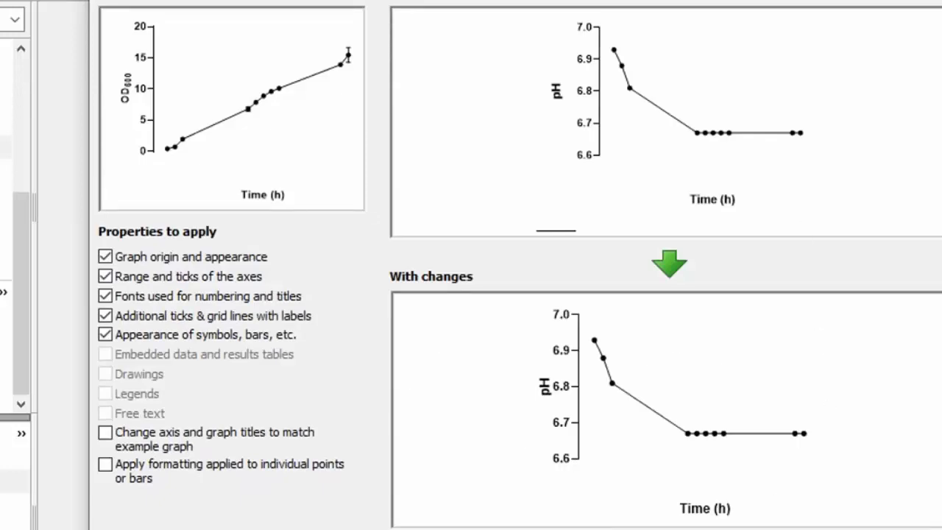
pyautogui.click(788, 526)
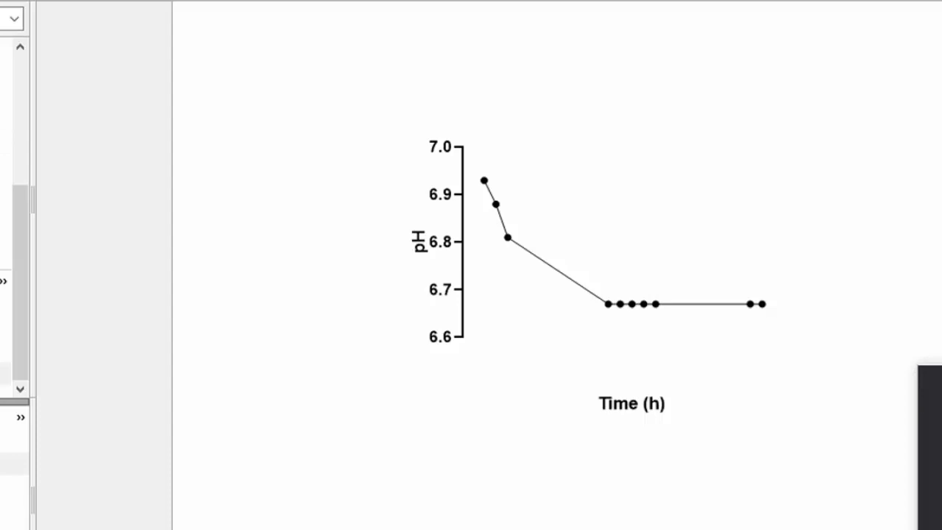
# - Create a new portrait layout with an array of graphs 1 across by 3 down, containing placeholders only
pyautogui.click(52, 300)
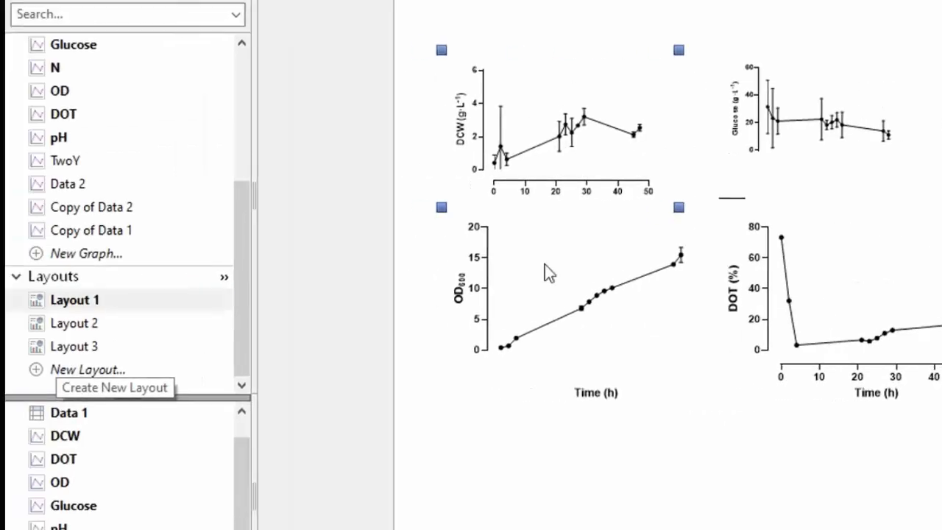
pyautogui.doubleClick(524, 273)
pyautogui.click(619, 188)
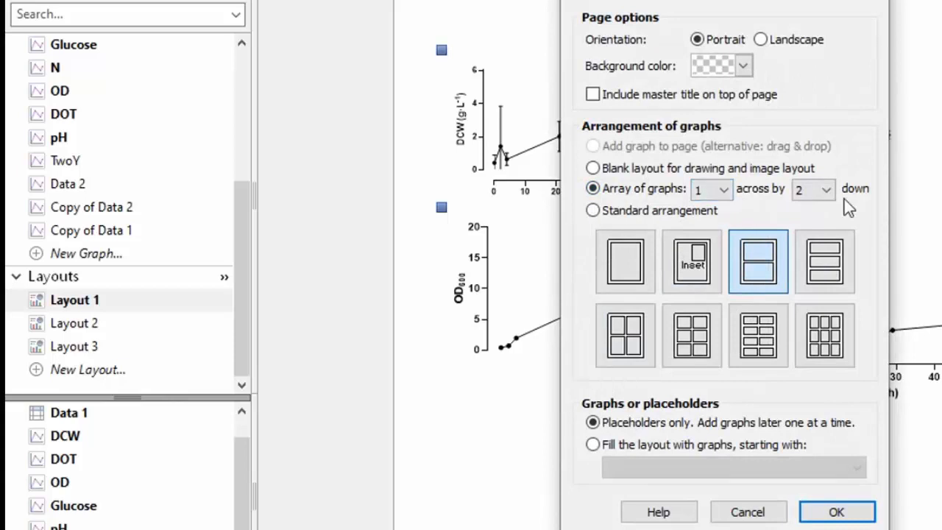
pyautogui.click(827, 191)
pyautogui.click(799, 236)
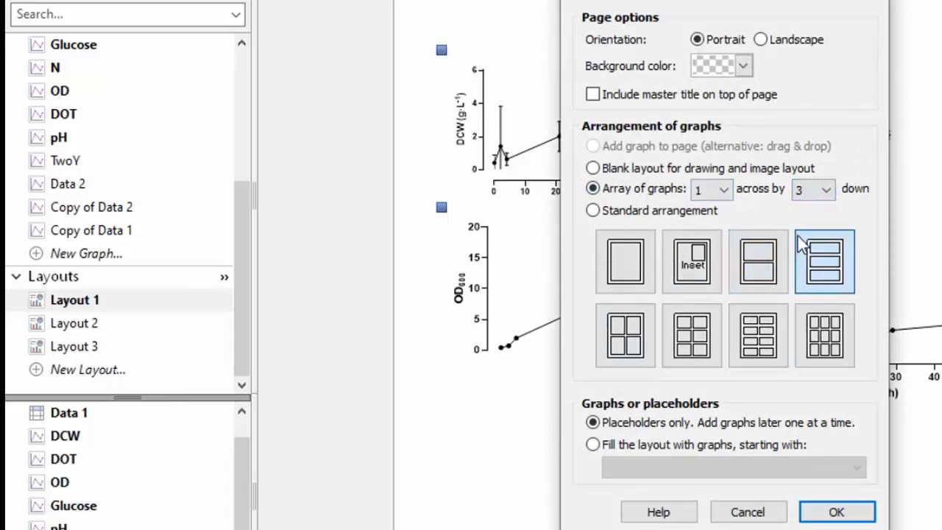
pyautogui.click(831, 511)
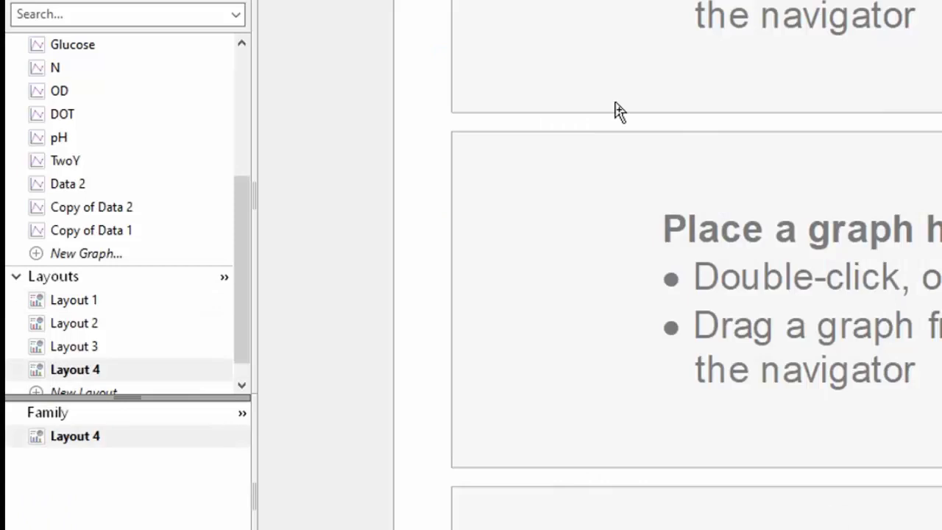
pyautogui.hotkey('ctrl', 'z')
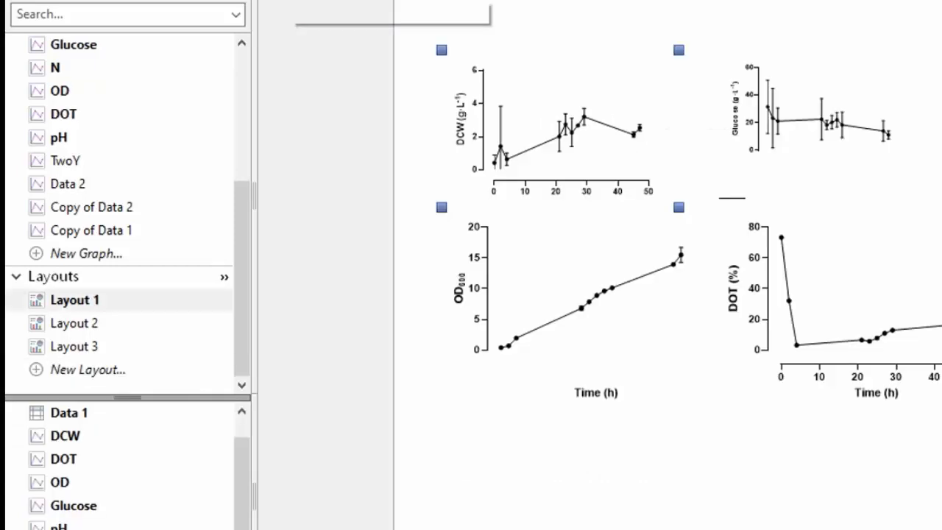
pyautogui.hotkey('ctrl', 'y')
# - Fill the new layout's three placeholders, from top to bottom, with the OD, pH and DOT graphs
pyautogui.click(605, 67)
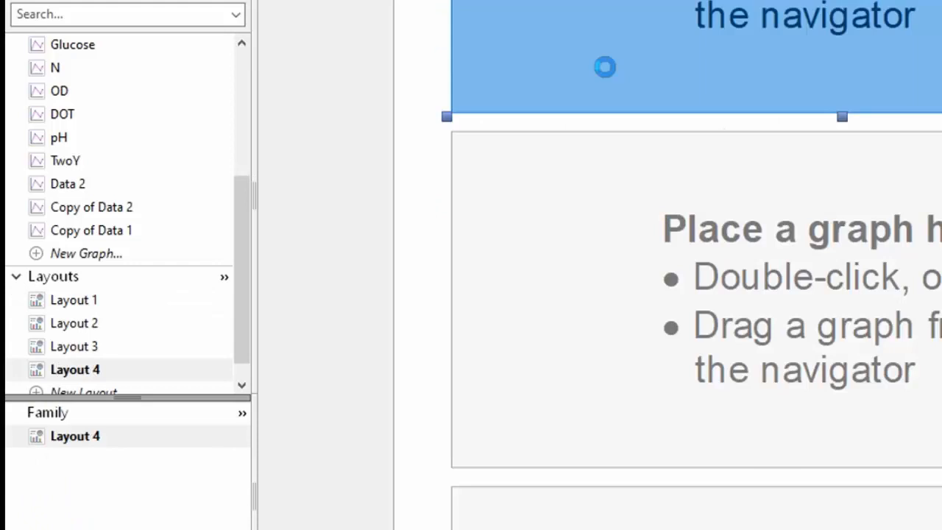
pyautogui.doubleClick(624, 171)
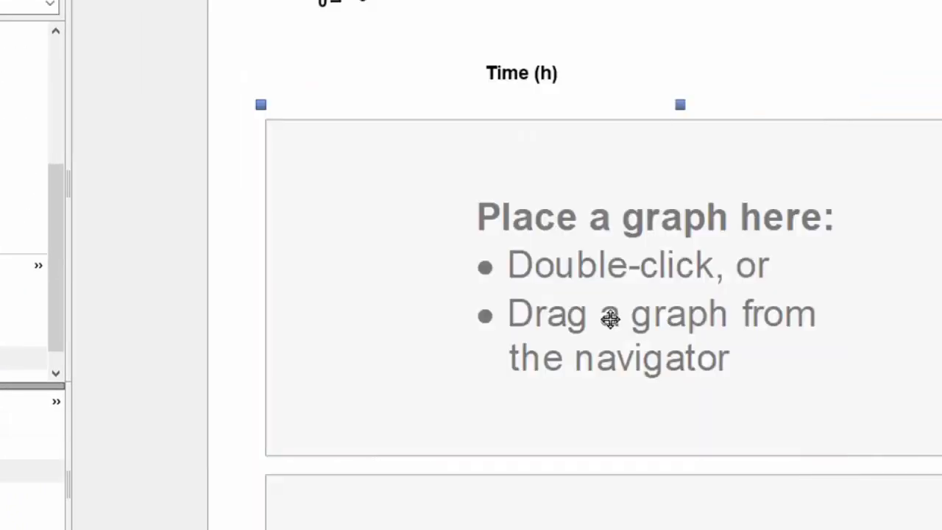
pyautogui.click(603, 329)
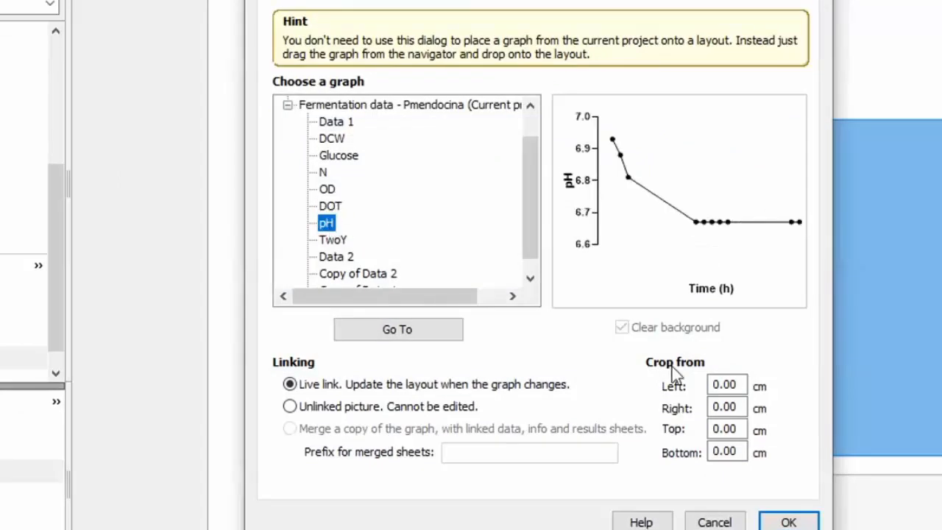
pyautogui.click(788, 521)
pyautogui.scroll(1, 640, 467)
pyautogui.scroll(-2, 640, 467)
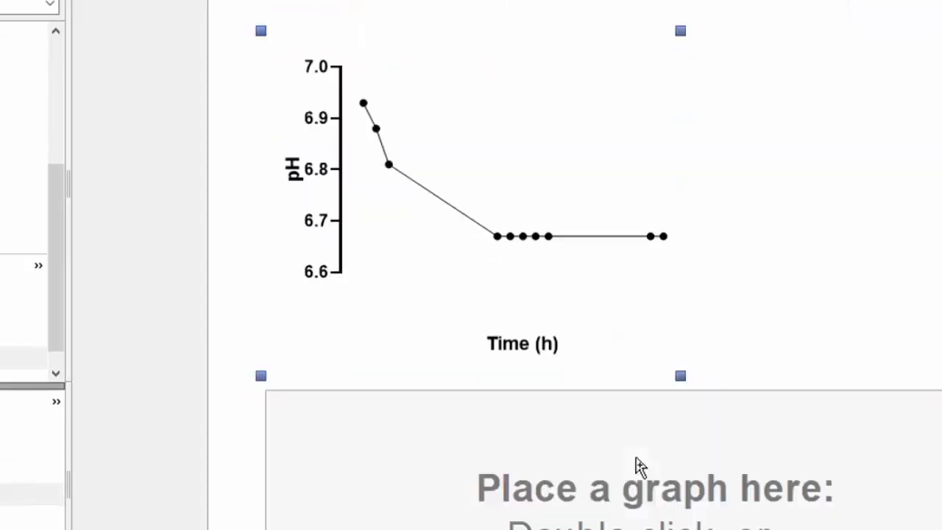
pyautogui.click(623, 467)
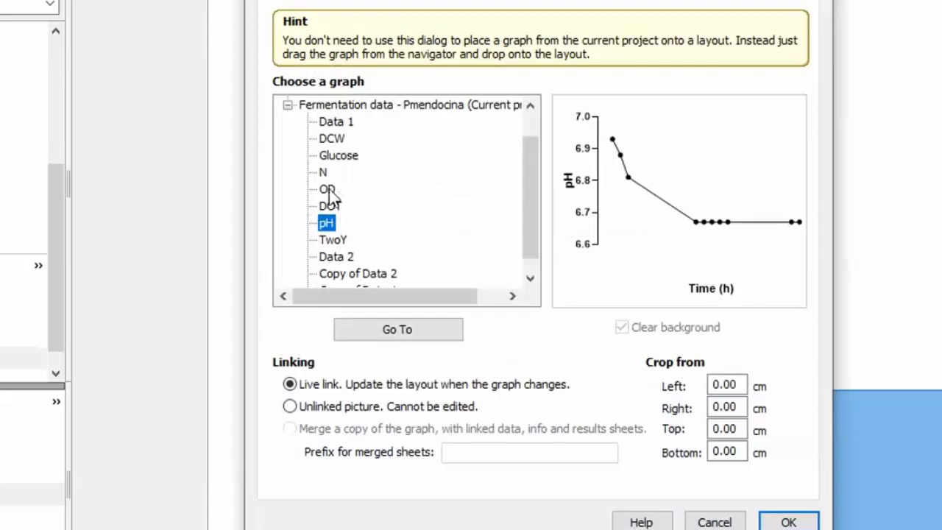
pyautogui.click(331, 207)
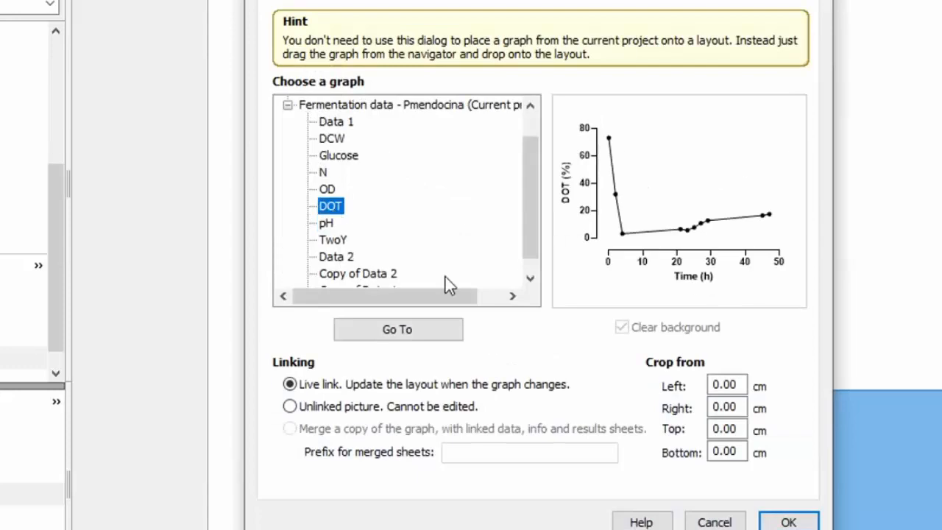
pyautogui.click(785, 519)
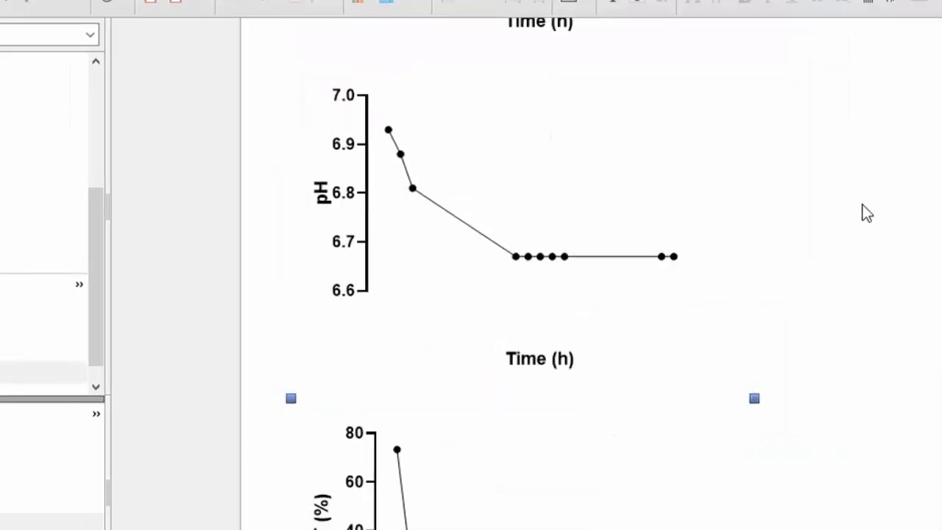
# - Equalize the scaling factors of all three selected graphs on the layout, reducing them to match the smallest (108%)
pyautogui.moveTo(941, 515); pyautogui.dragTo(941, 442)
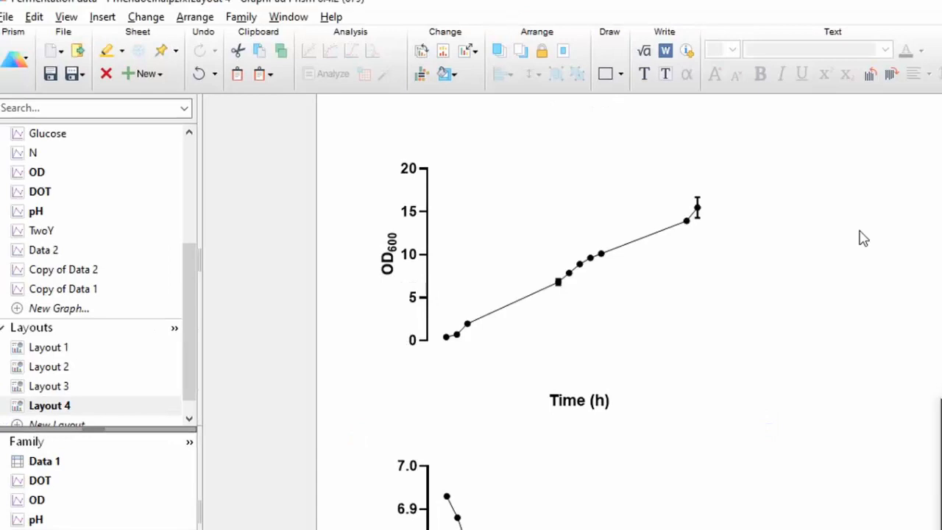
pyautogui.hotkey('ctrl', 'a')
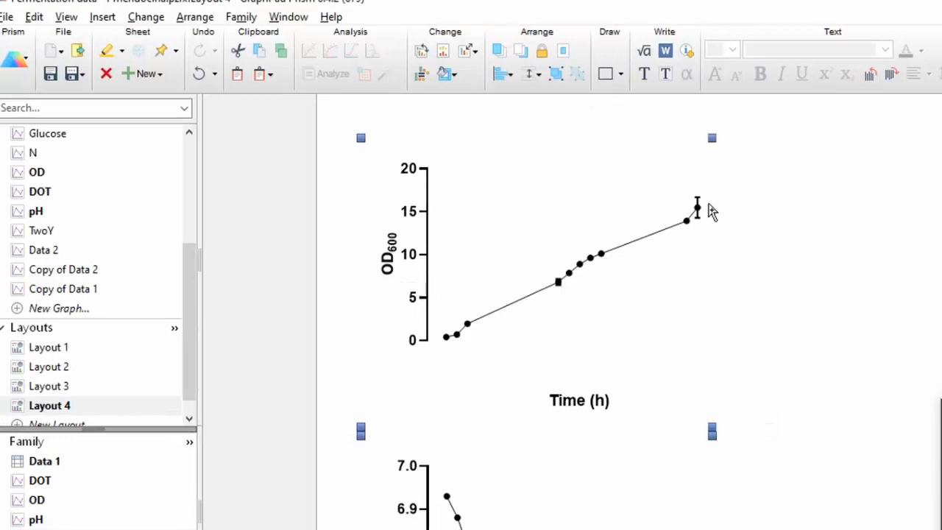
pyautogui.rightClick(711, 138)
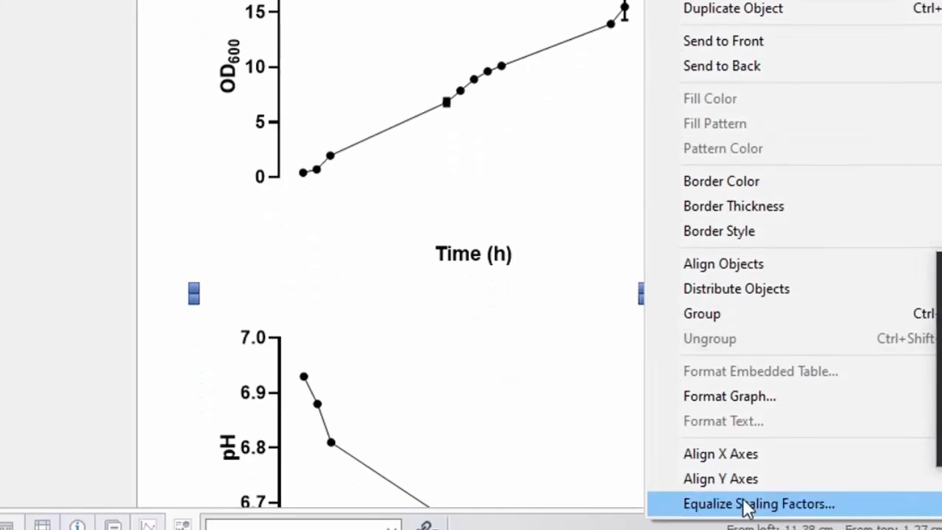
pyautogui.click(747, 504)
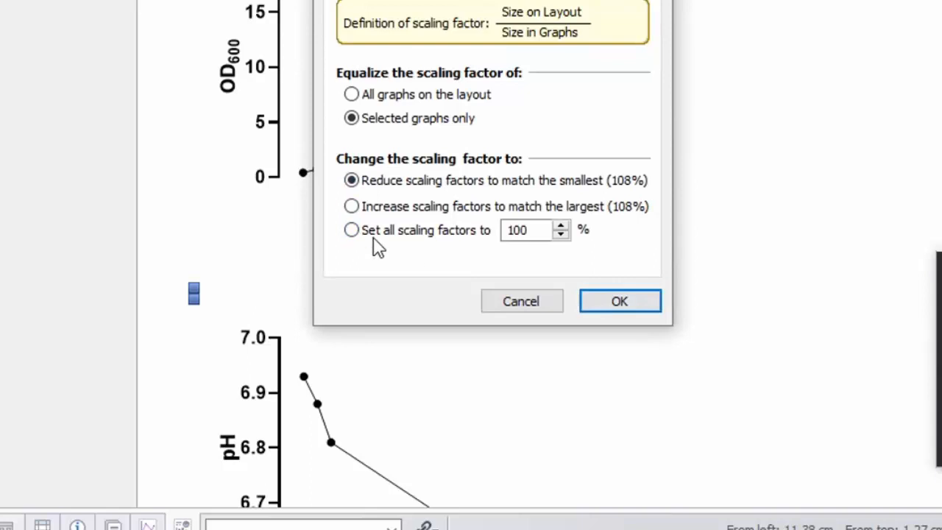
pyautogui.click(639, 307)
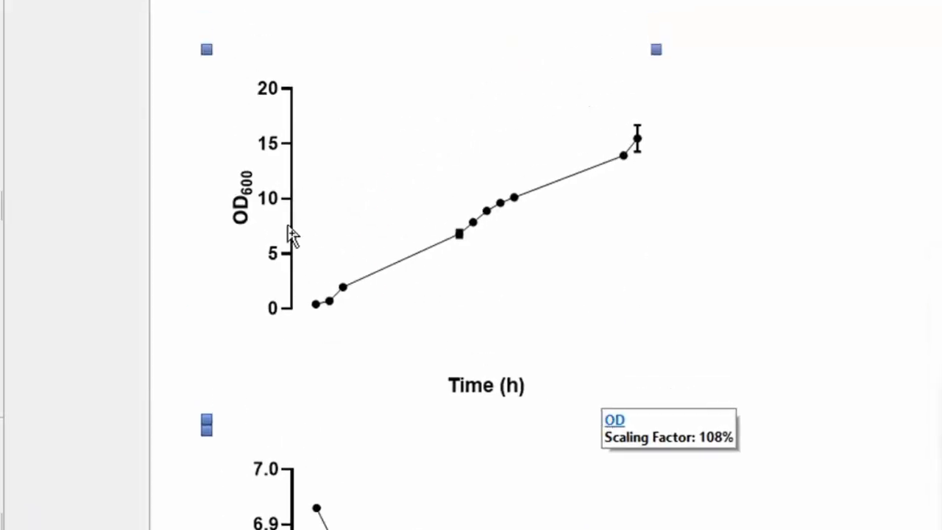
# - Align the Y axes of the three selected graphs on the layout
pyautogui.rightClick(205, 51)
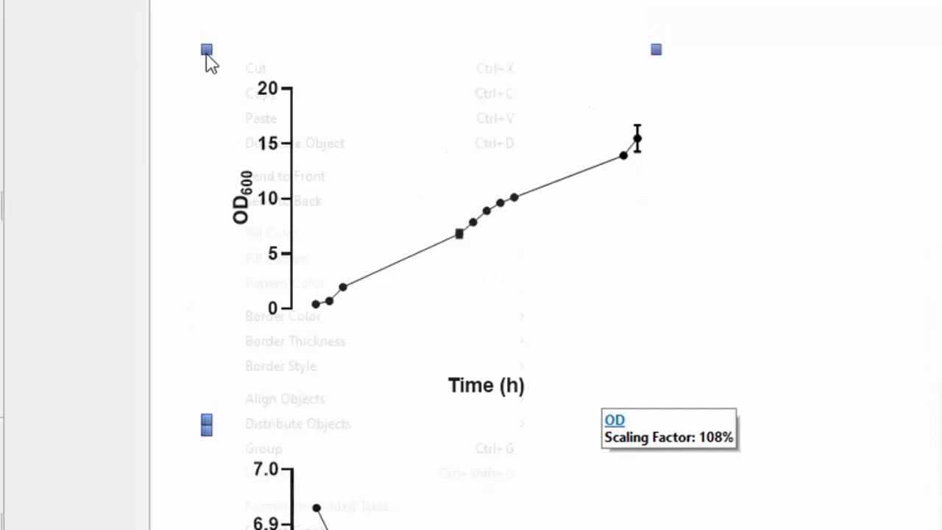
pyautogui.click(361, 478)
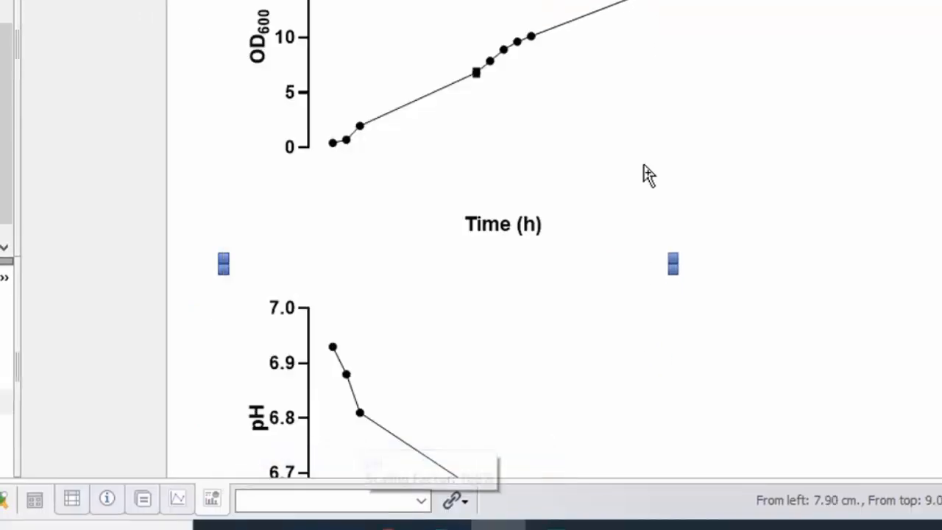
pyautogui.scroll(-10, 647, 174)
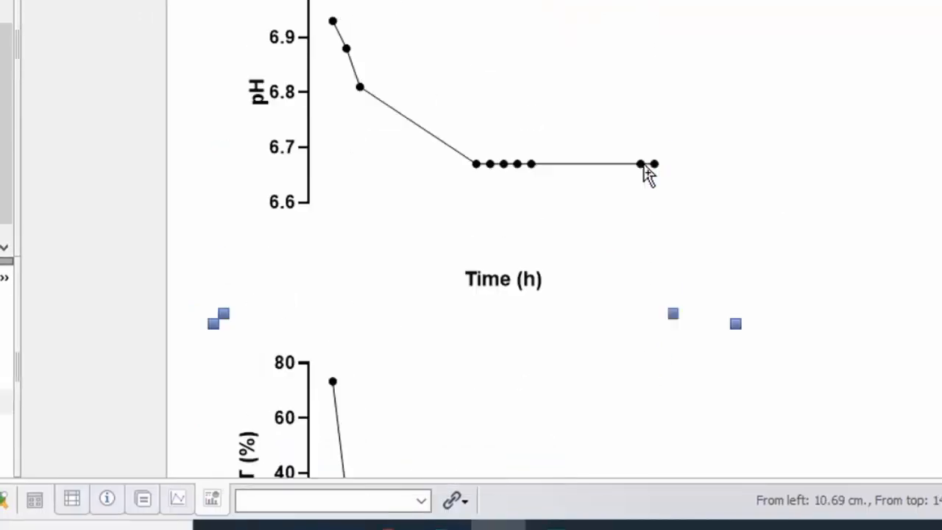
pyautogui.scroll(8, 648, 175)
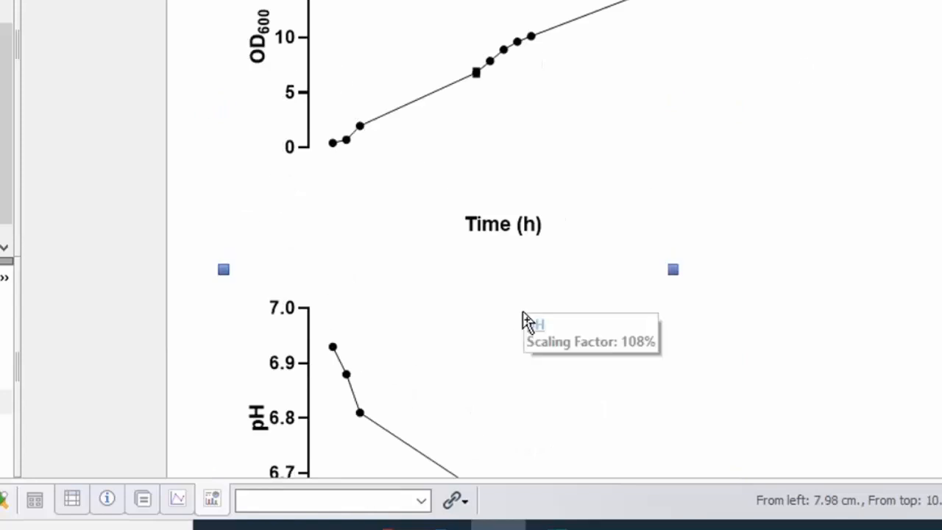
# - Move the pH graph up so its Y axis sits just below the OD graph's, keeping the axes aligned
pyautogui.moveTo(521, 269); pyautogui.dragTo(521, 201)
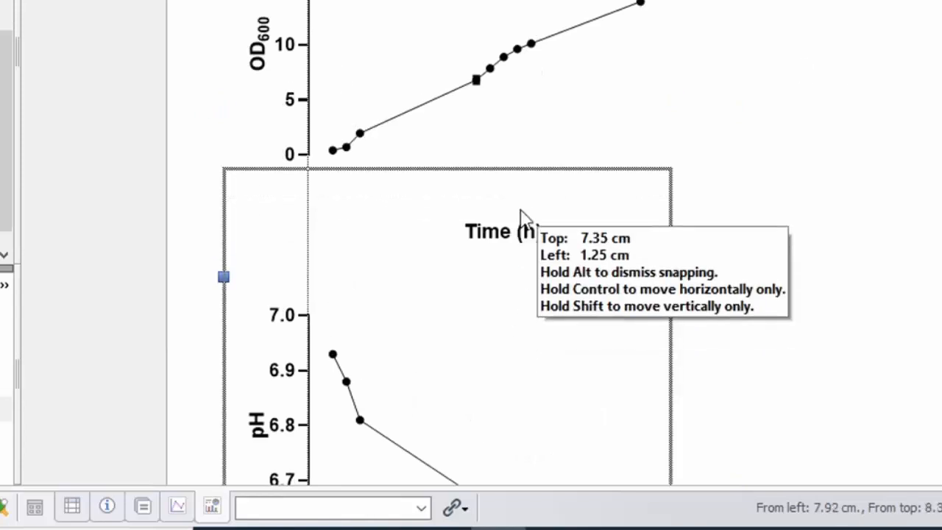
pyautogui.click(715, 158)
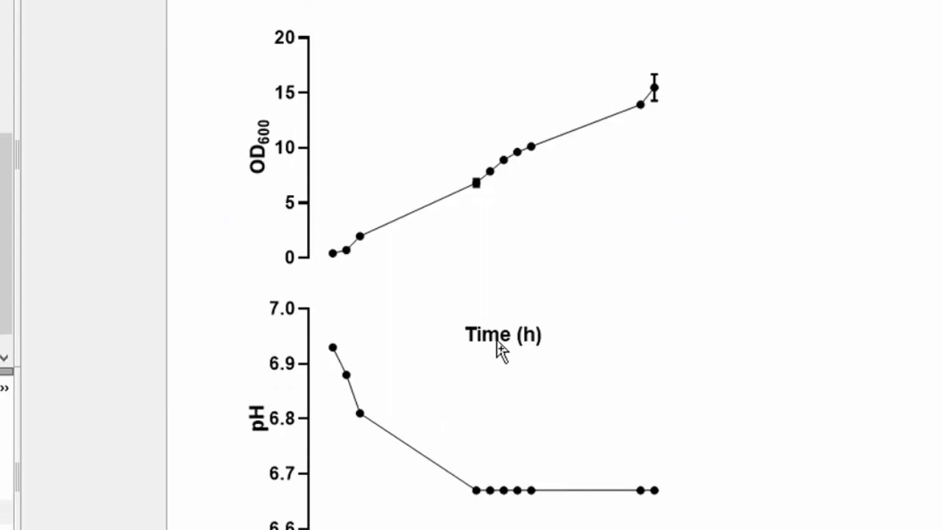
pyautogui.click(479, 351)
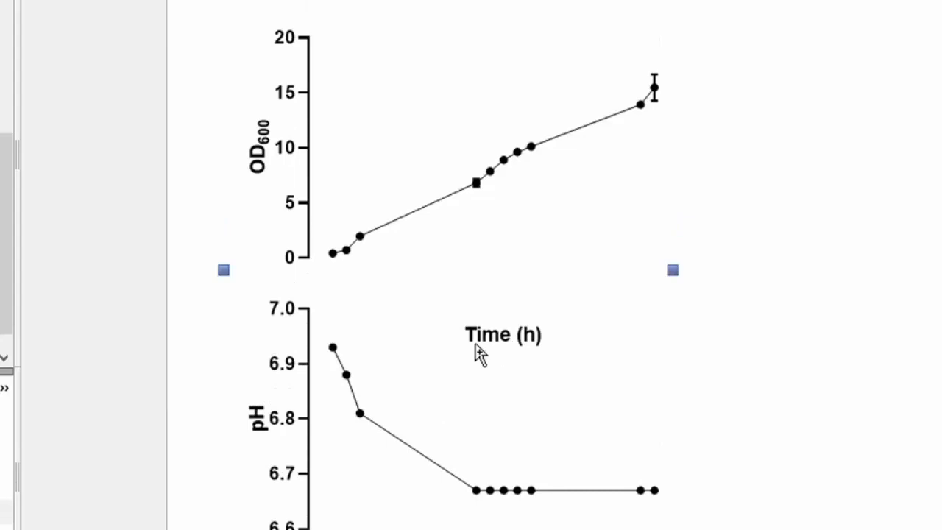
# - Move the DOT graph up so its Y axis sits just below the pH graph's, keeping the axes aligned
pyautogui.scroll(-4, 552, 352)
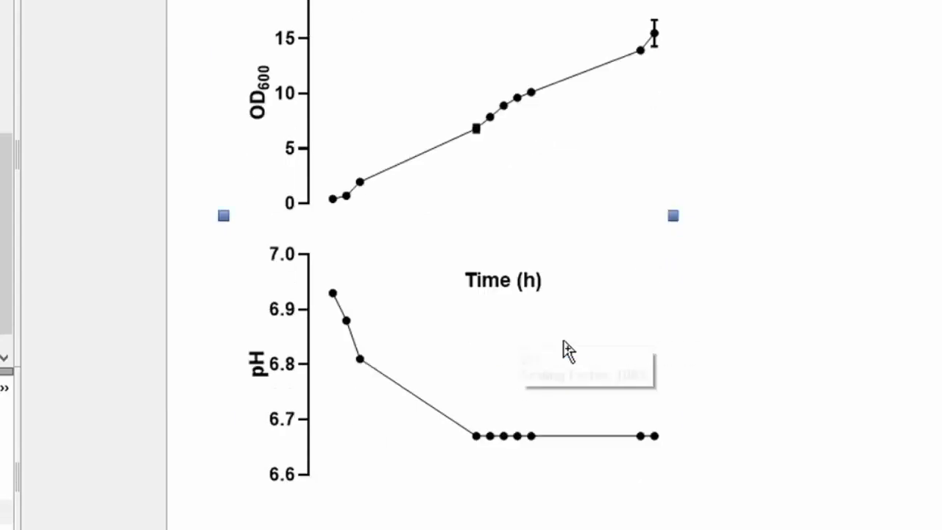
pyautogui.scroll(-1, 538, 408)
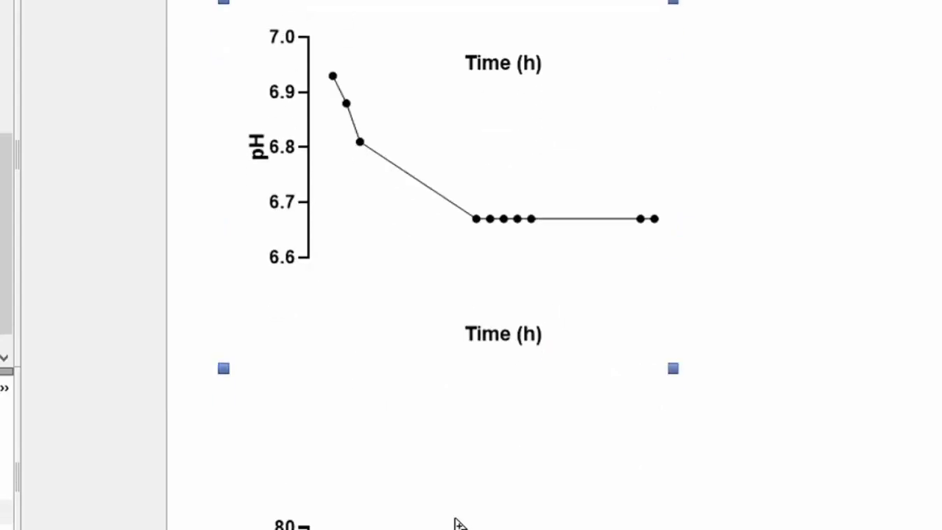
pyautogui.scroll(-1, 450, 524)
pyautogui.moveTo(420, 492); pyautogui.dragTo(421, 427)
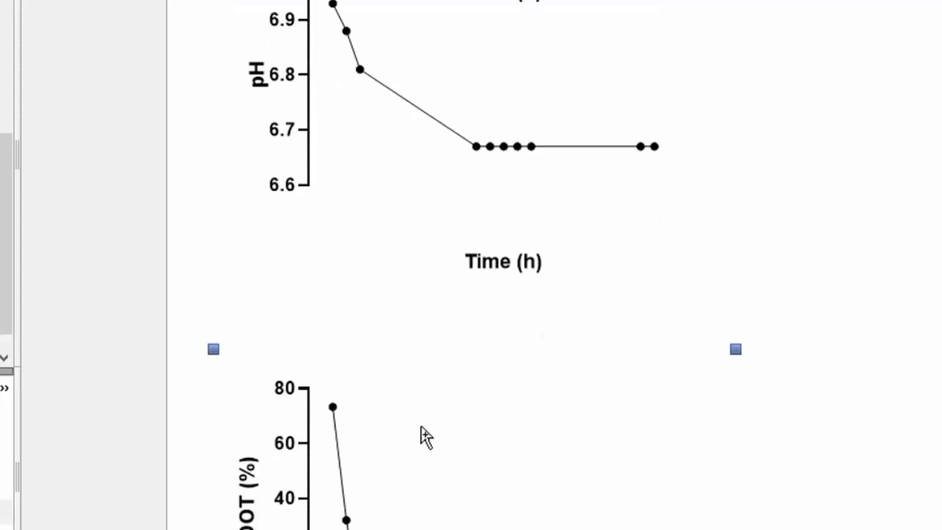
pyautogui.moveTo(424, 364); pyautogui.dragTo(430, 339)
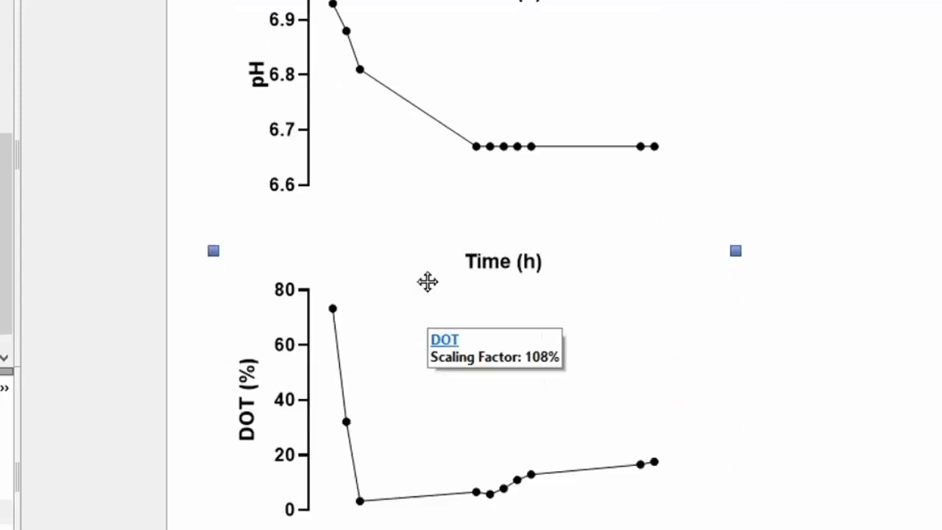
pyautogui.moveTo(427, 280); pyautogui.dragTo(427, 219)
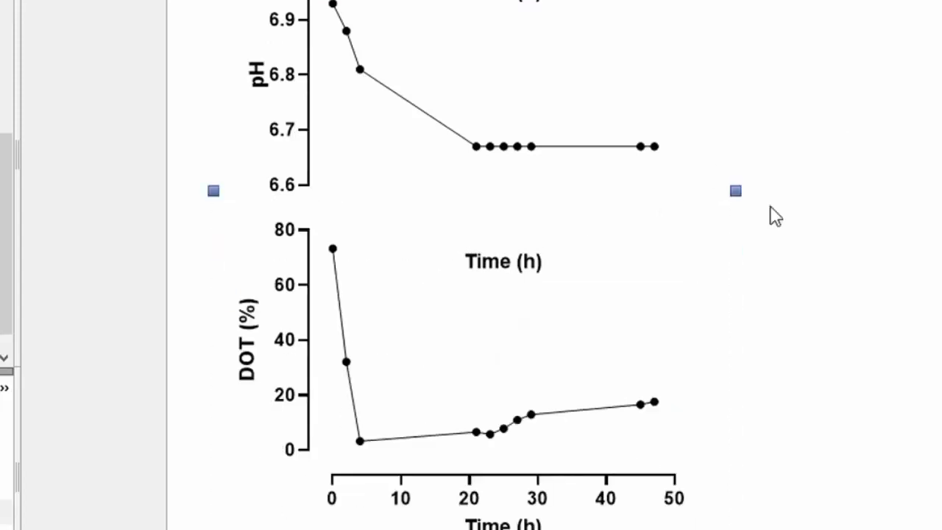
# - Copy the complete layout with its three stacked graphs
pyautogui.hotkey('ctrl', 'a')
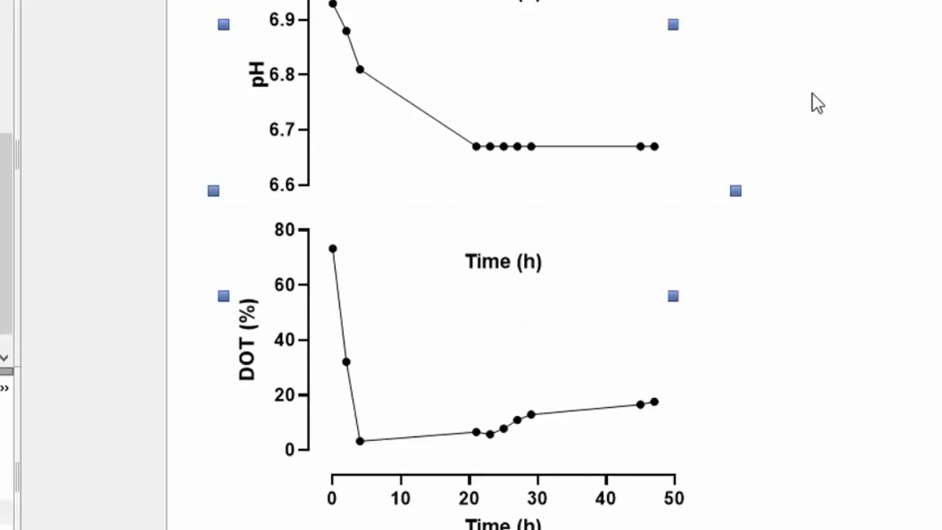
pyautogui.scroll(1, 767, 111)
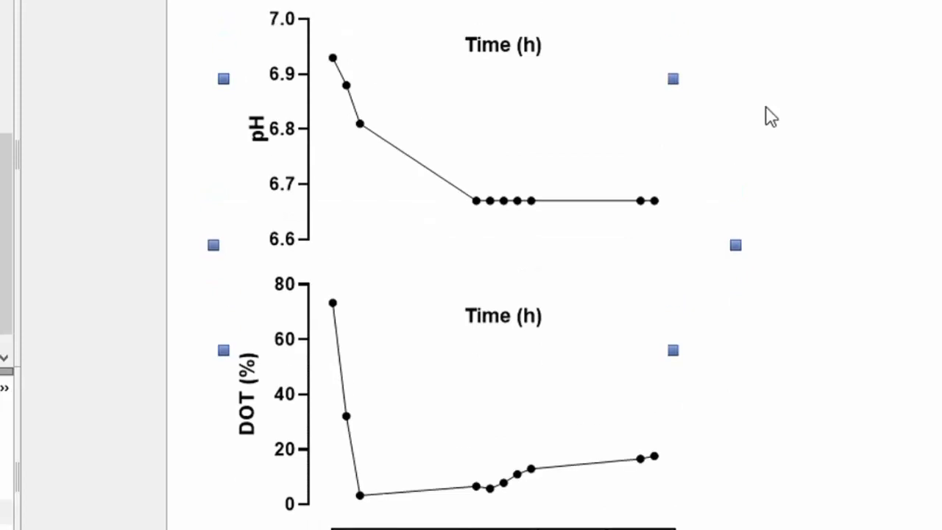
pyautogui.click(851, 115)
pyautogui.rightClick(854, 97)
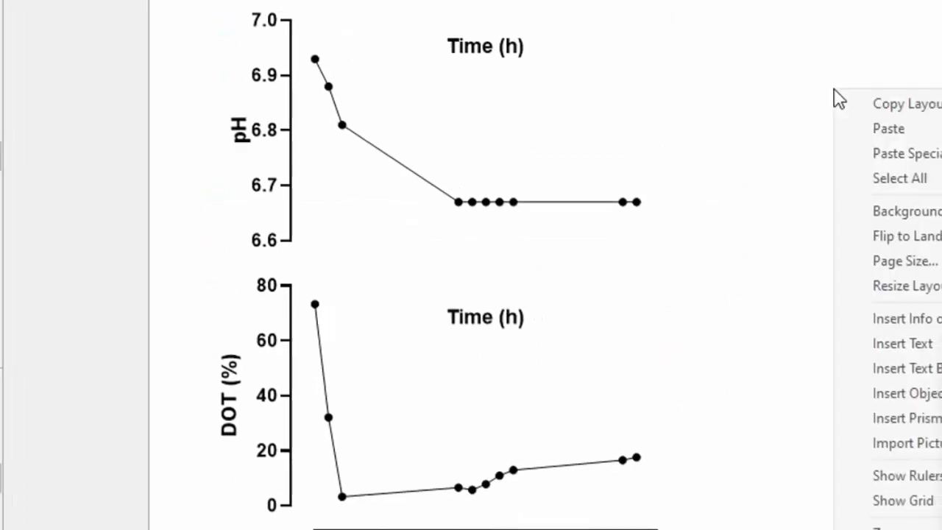
pyautogui.click(858, 107)
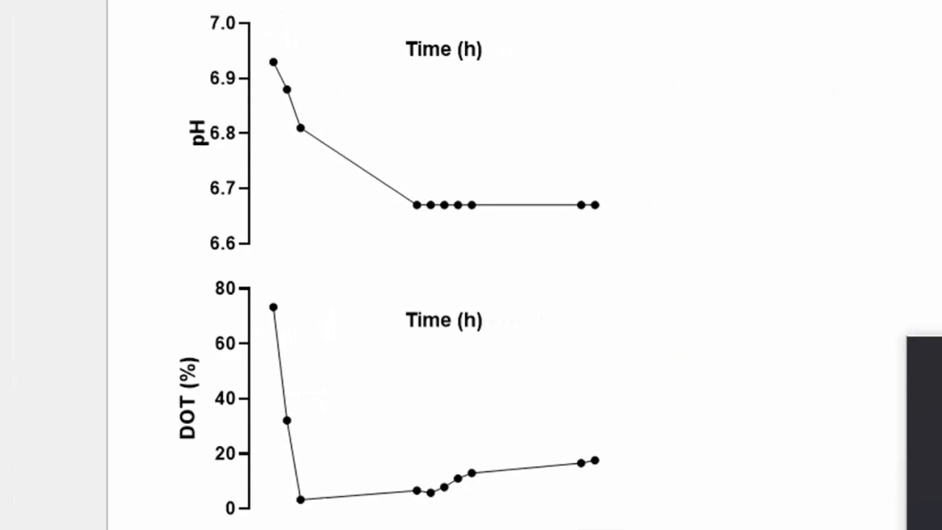
# - Start Word, create a blank document and paste the copied layout into it
pyautogui.press('super')
pyautogui.click(481, 154)
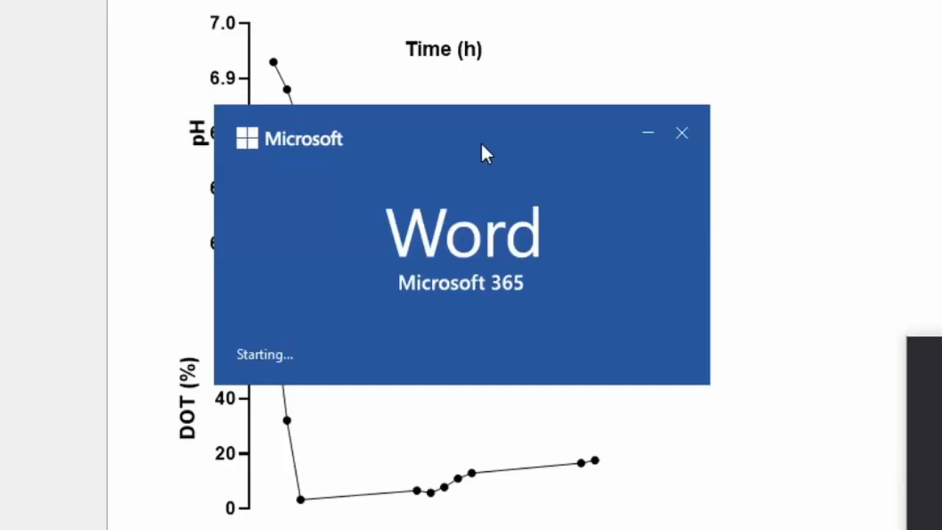
pyautogui.click(15, 221)
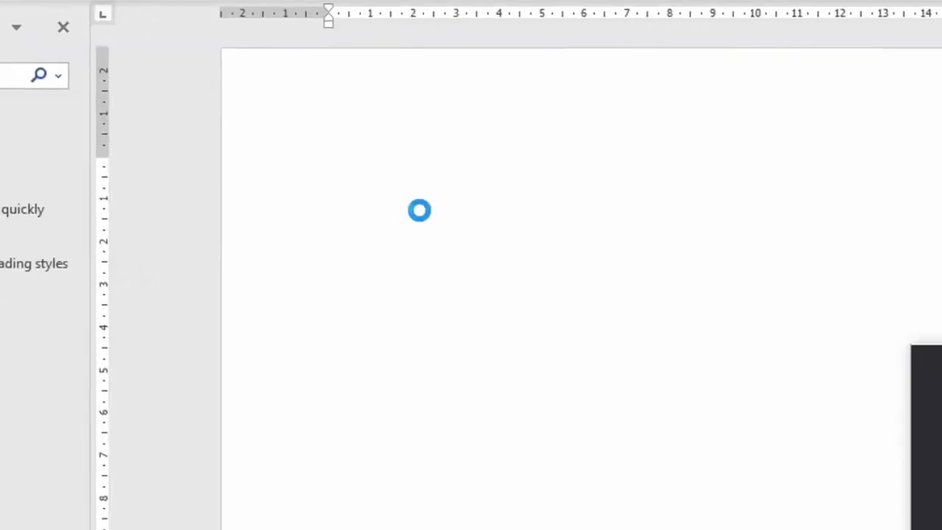
pyautogui.hotkey('ctrl', 'v')
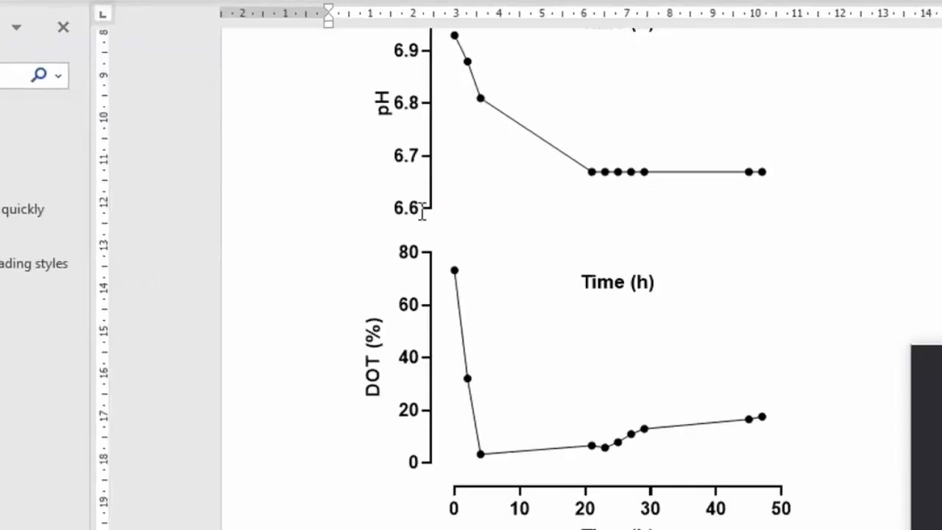
# - Open the pasted layout object from the Word document for editing in Prism and select its pH graph
pyautogui.click(506, 215)
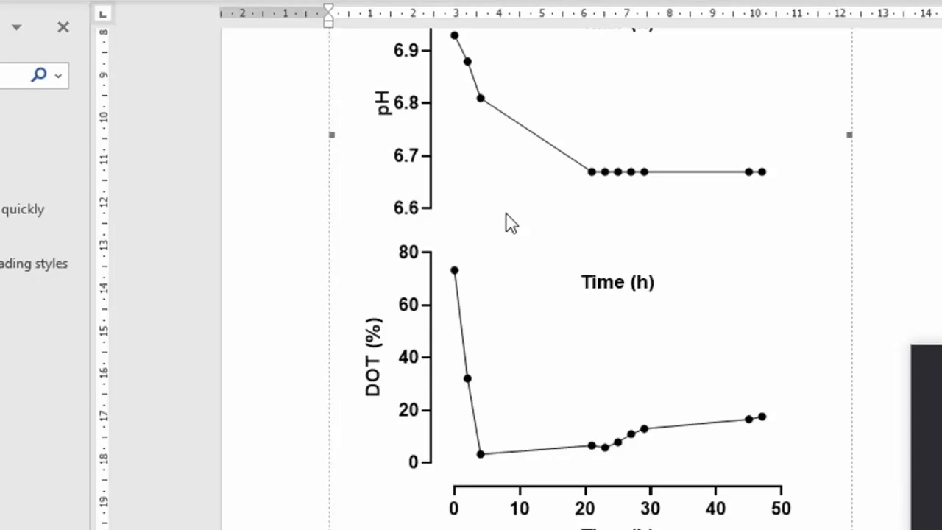
pyautogui.doubleClick(506, 215)
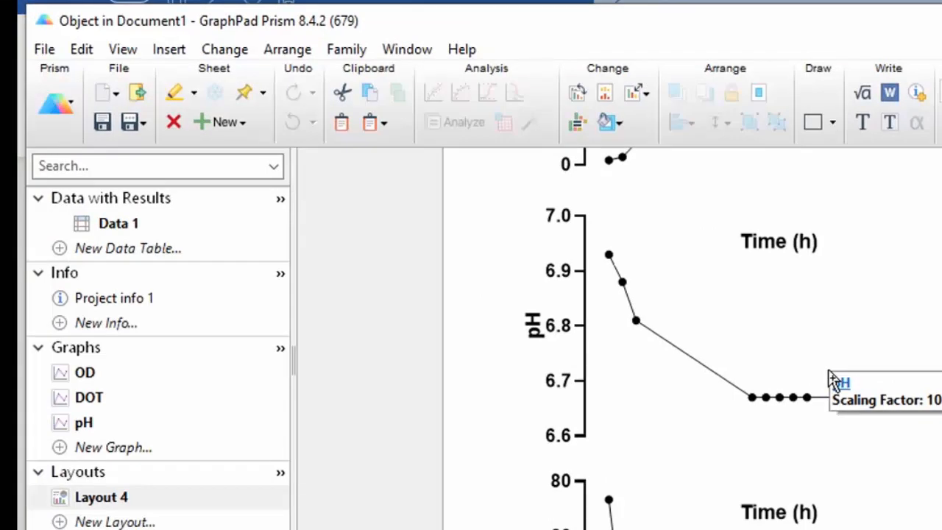
pyautogui.scroll(2, 832, 378)
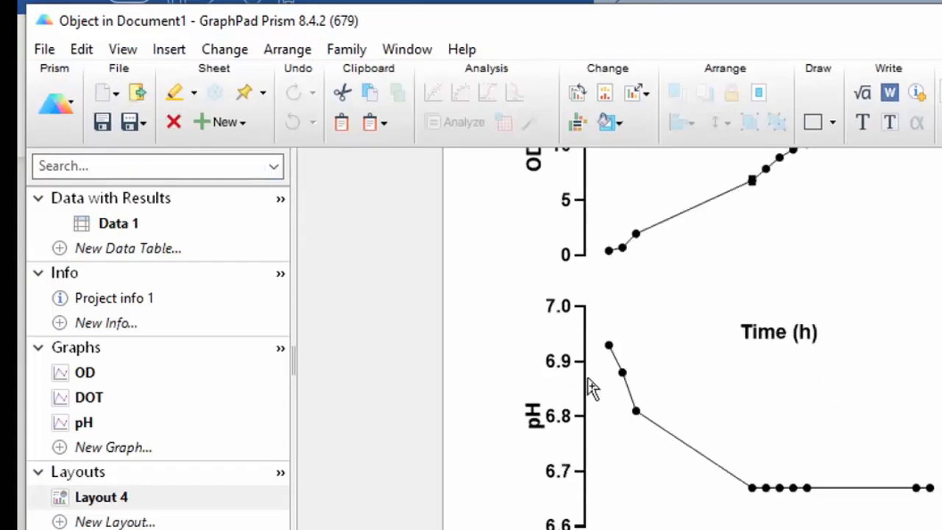
pyautogui.click(797, 366)
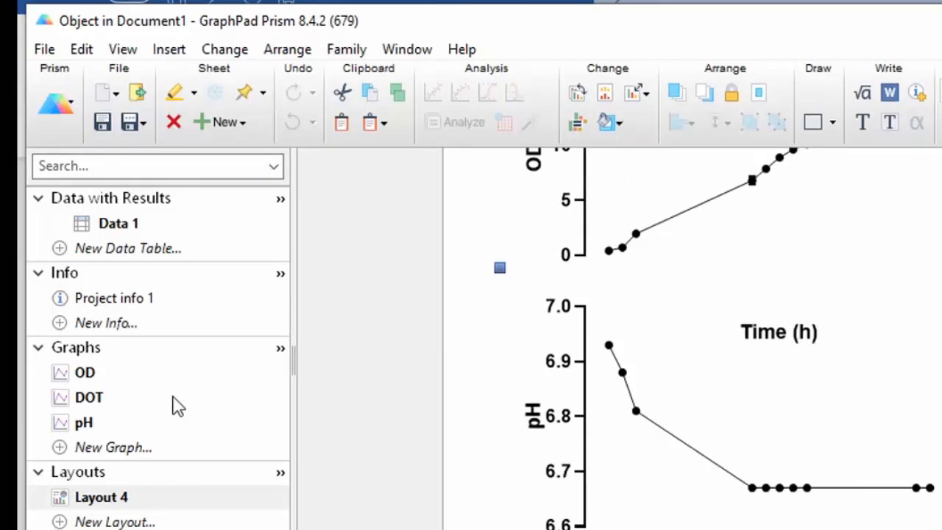
# - View the pH graph's own sheet in the embedded project and return to Layout 4
pyautogui.click(80, 426)
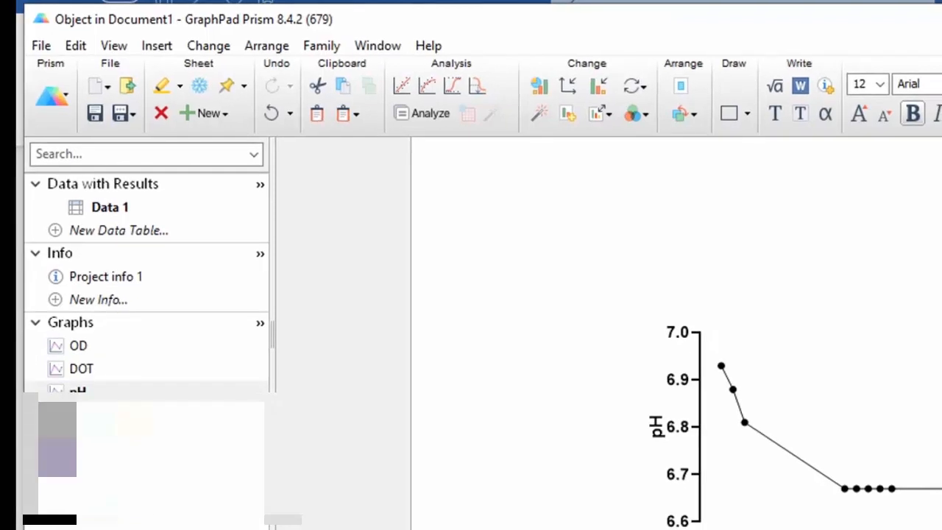
pyautogui.click(38, 45)
pyautogui.click(473, 199)
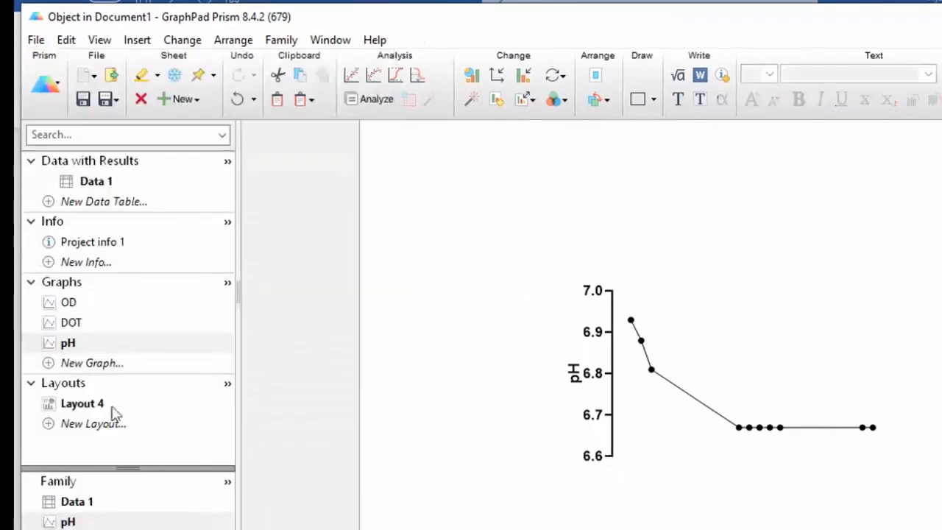
pyautogui.click(88, 404)
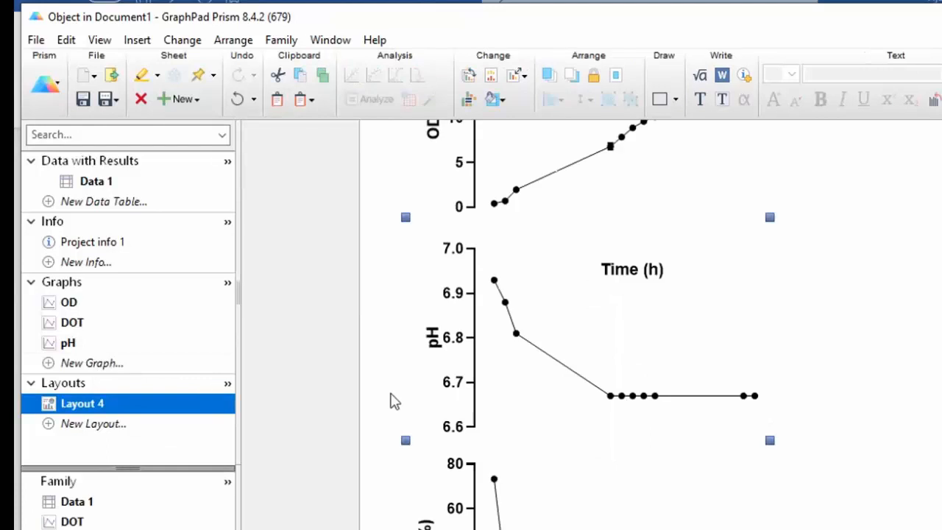
# - Update Document1 with the embedded Prism object, and close it to return to the Word document
pyautogui.click(43, 44)
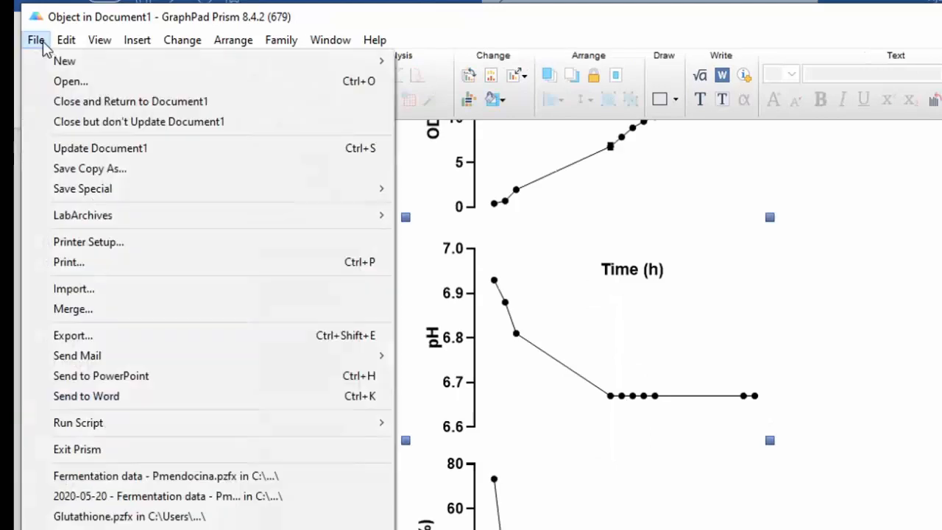
pyautogui.click(106, 149)
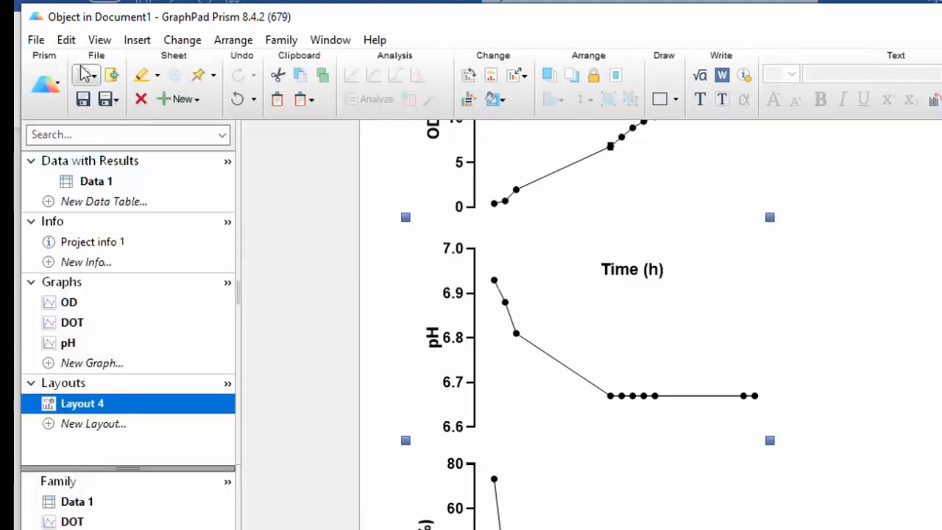
pyautogui.click(36, 40)
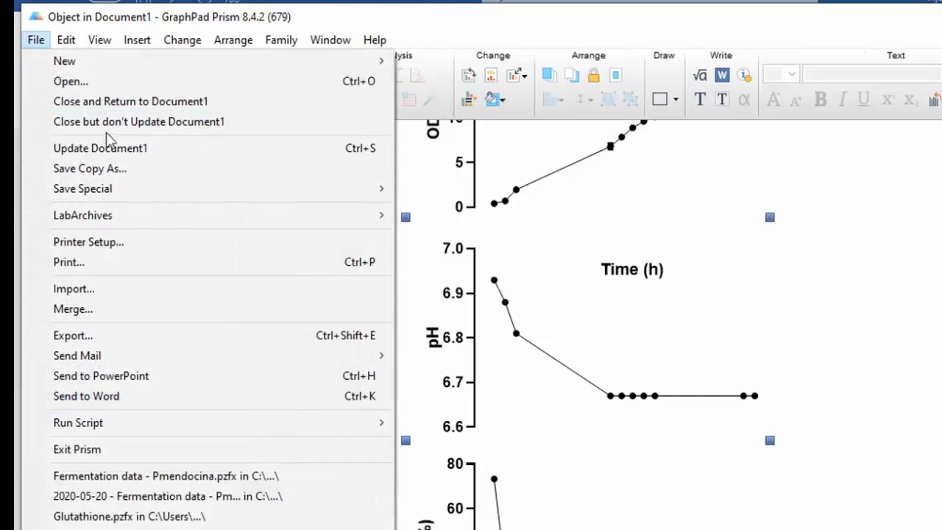
pyautogui.click(117, 105)
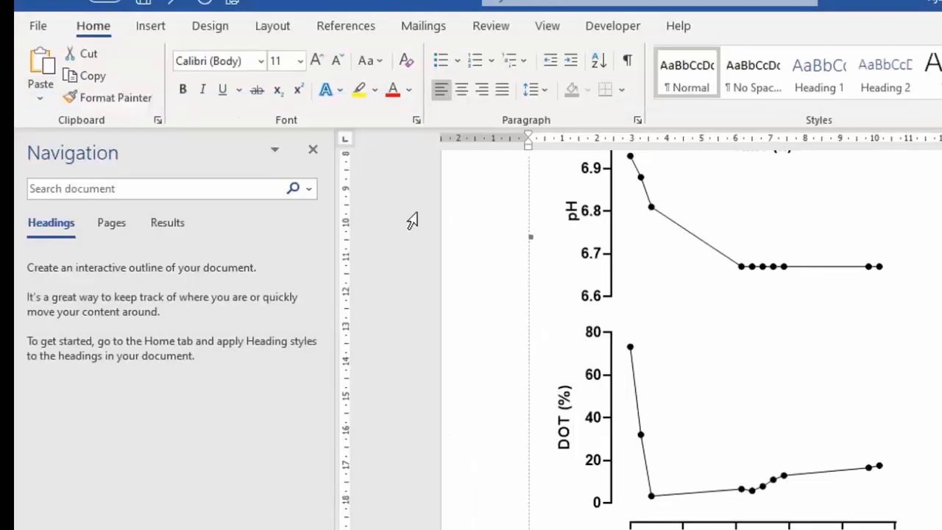
# - Review the stacked graphs embedded in the Word document and switch back to the Prism project
pyautogui.scroll(4, 763, 389)
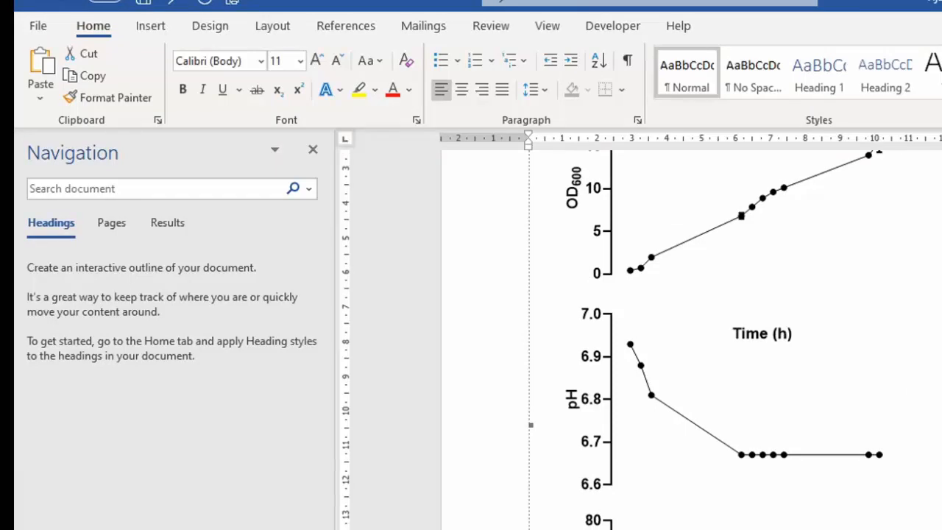
pyautogui.scroll(-4, 763, 339)
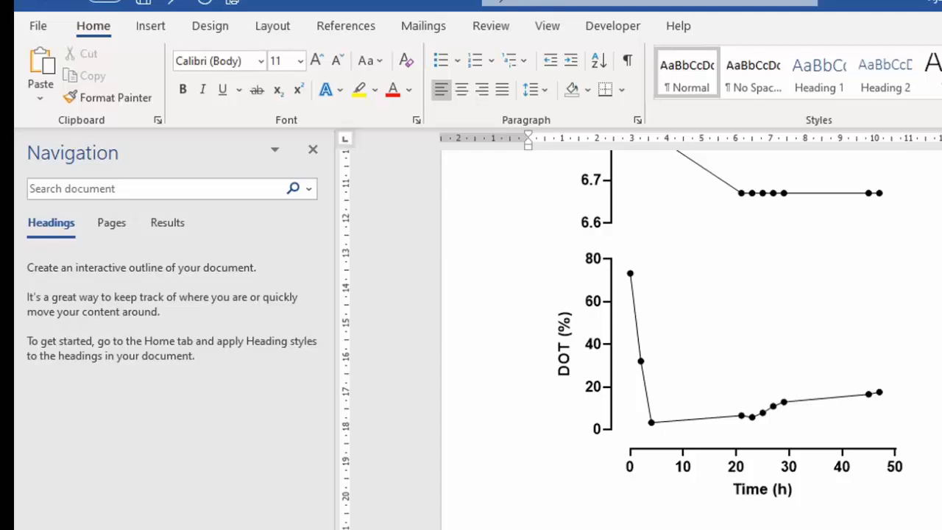
pyautogui.scroll(-1, 626, 335)
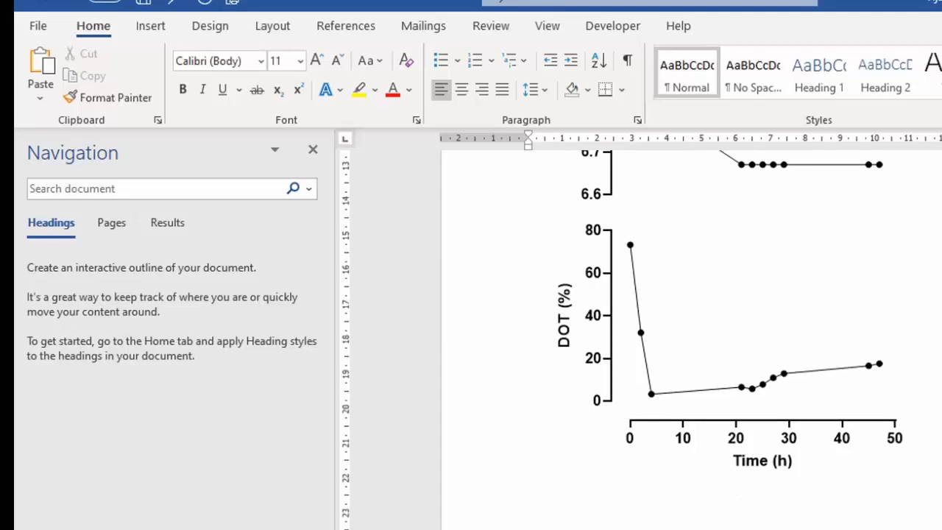
pyautogui.hotkey('alt', 'Tab')
pyautogui.scroll(-1, 403, 330)
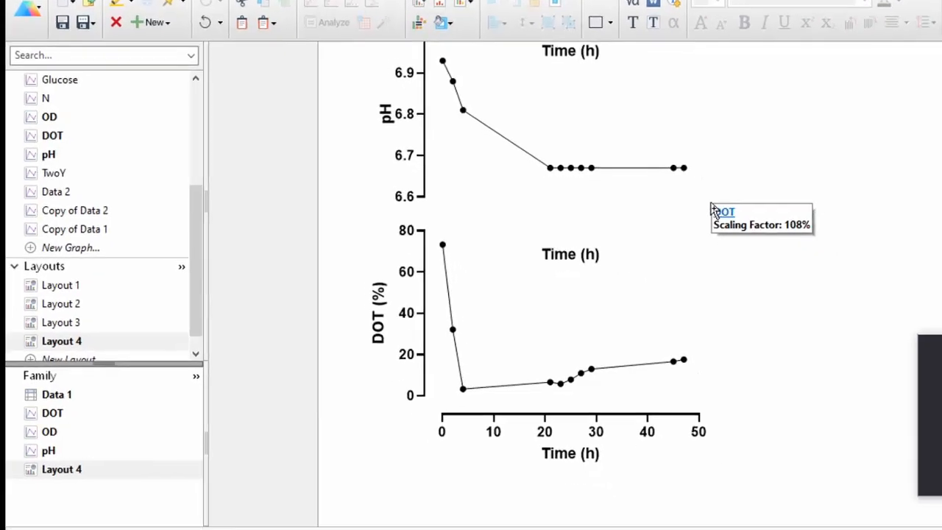
# - View Layout 1 and Layout 2 to compare their graph arrangements, and return to Layout 4
pyautogui.click(78, 286)
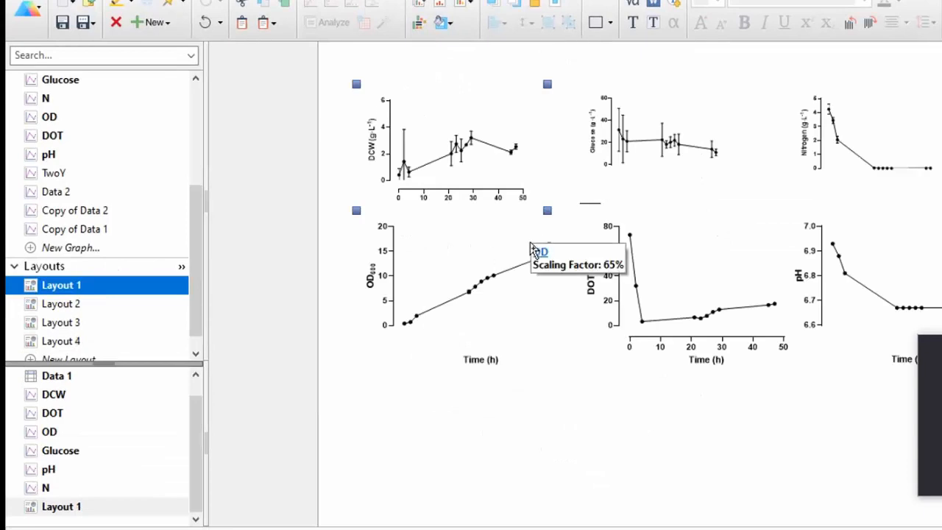
pyautogui.click(65, 304)
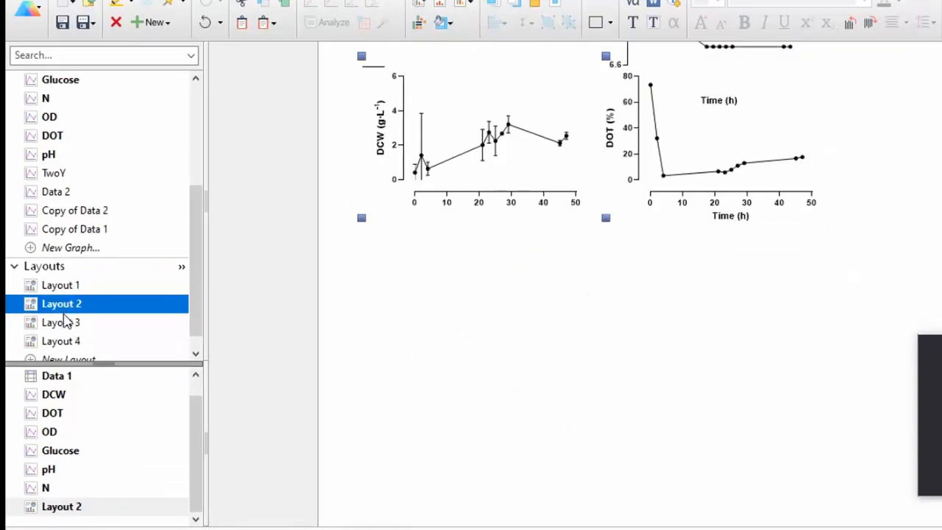
pyautogui.scroll(3, 374, 214)
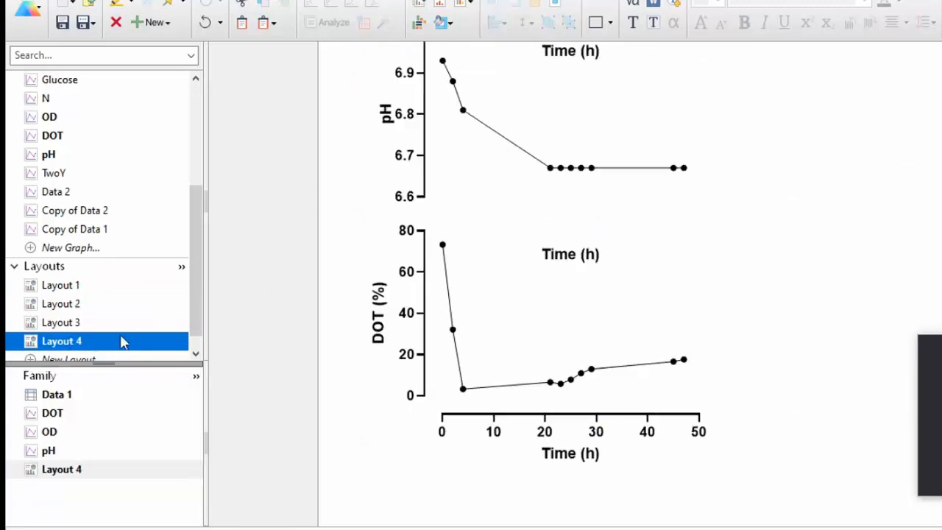
pyautogui.scroll(5, 120, 338)
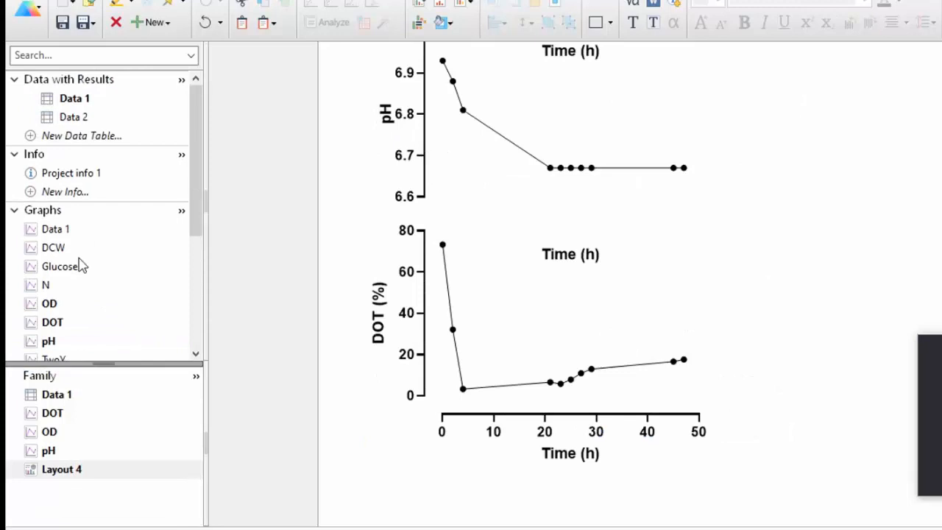
# - Open the two-axis DCW and glucose graph and show the axis choices for plotting the DCW data set
pyautogui.scroll(-3, 80, 265)
pyautogui.click(66, 196)
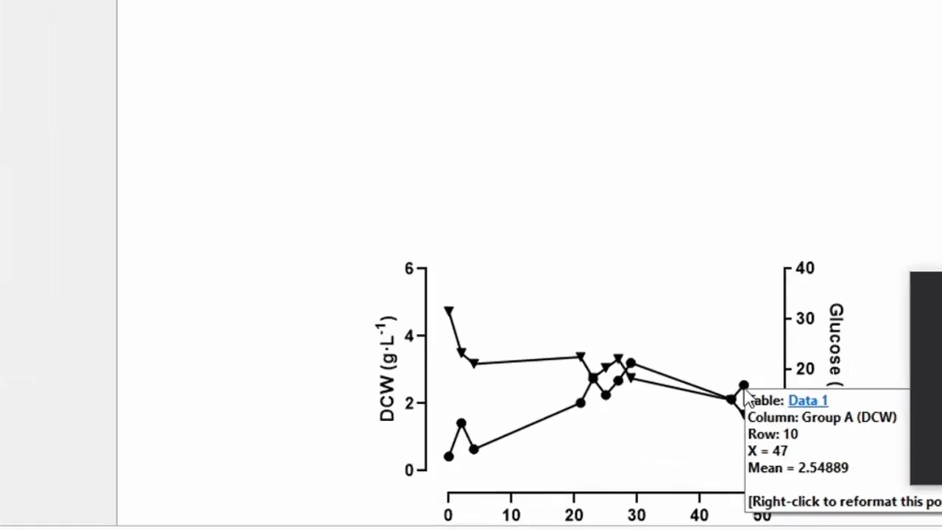
pyautogui.rightClick(792, 424)
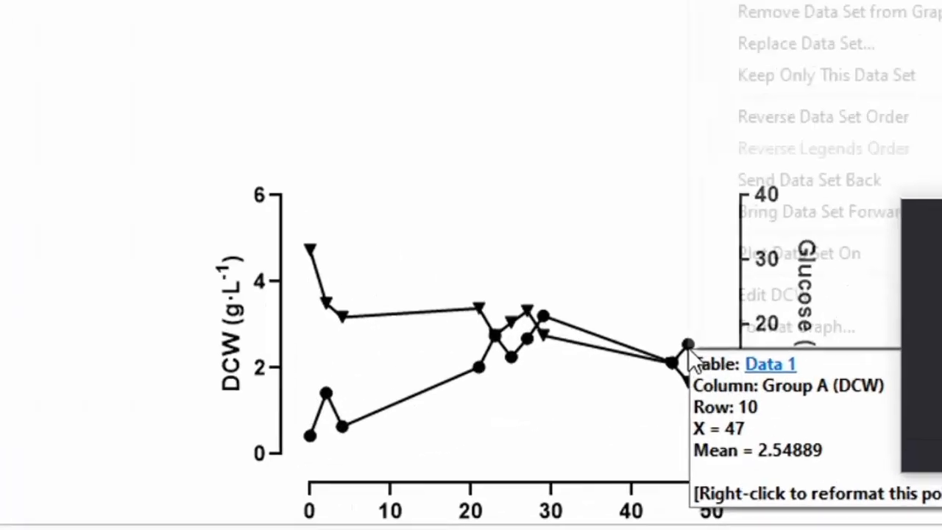
pyautogui.click(923, 204)
pyautogui.moveTo(938, 206); pyautogui.dragTo(2, 2)
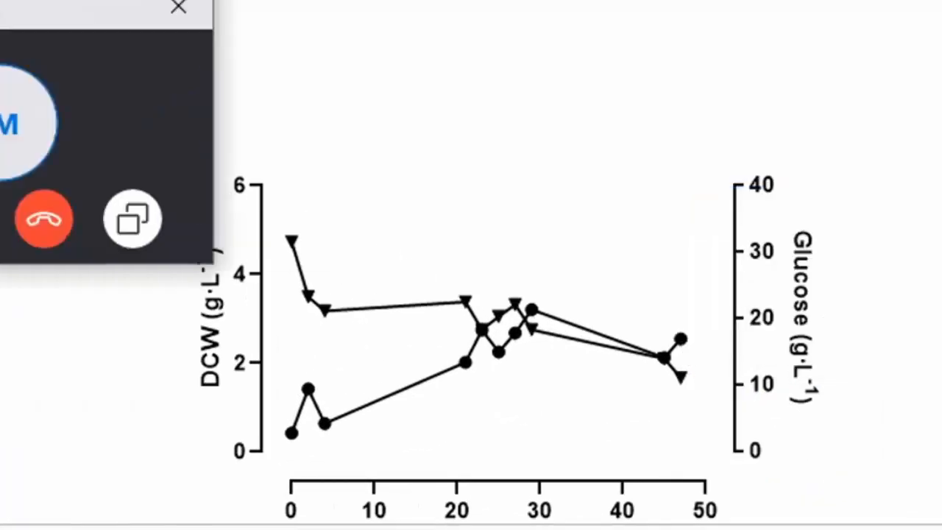
pyautogui.rightClick(679, 339)
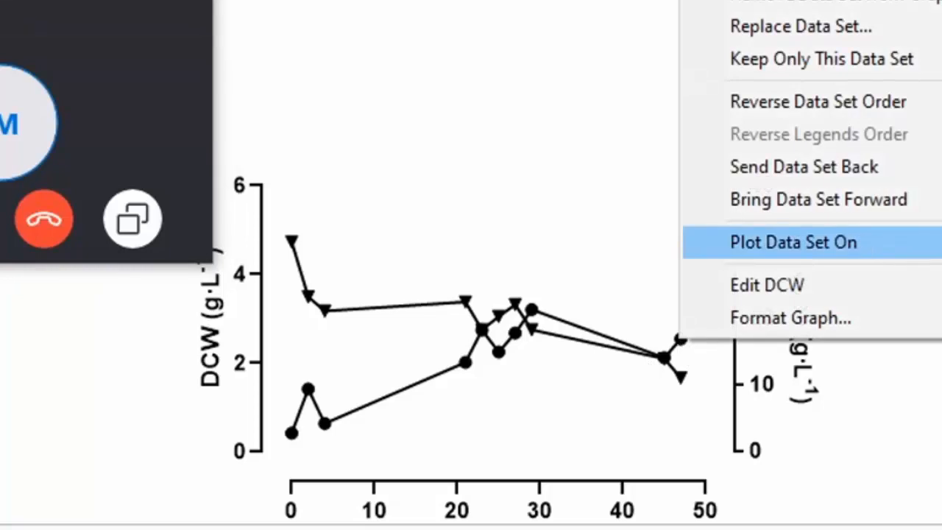
pyautogui.click(940, 242)
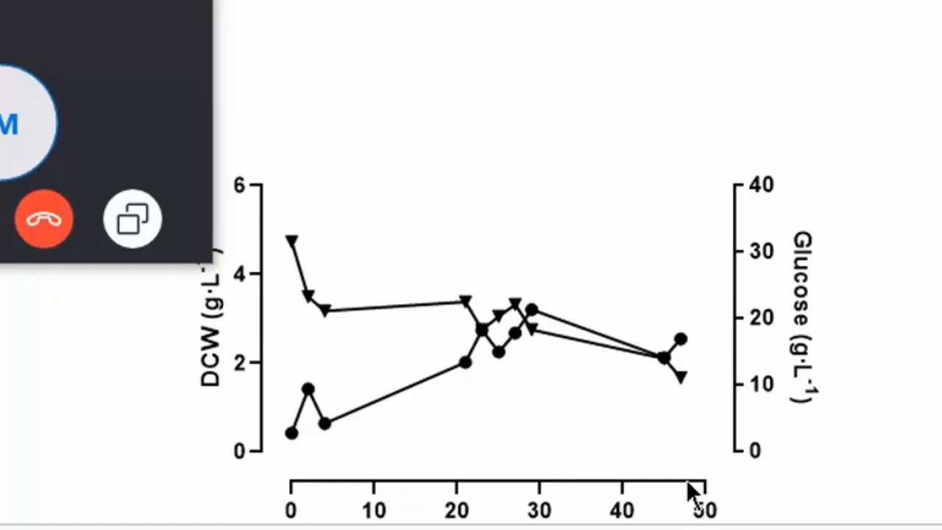
pyautogui.moveTo(79, 19); pyautogui.dragTo(0, 0)
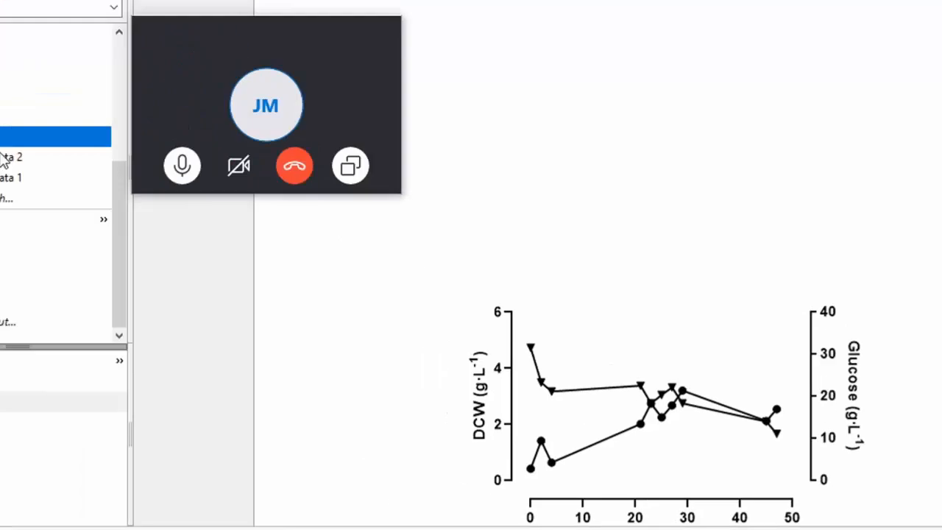
# - Open the Data 2 table and inspect its OD mean and SD values
pyautogui.click(75, 120)
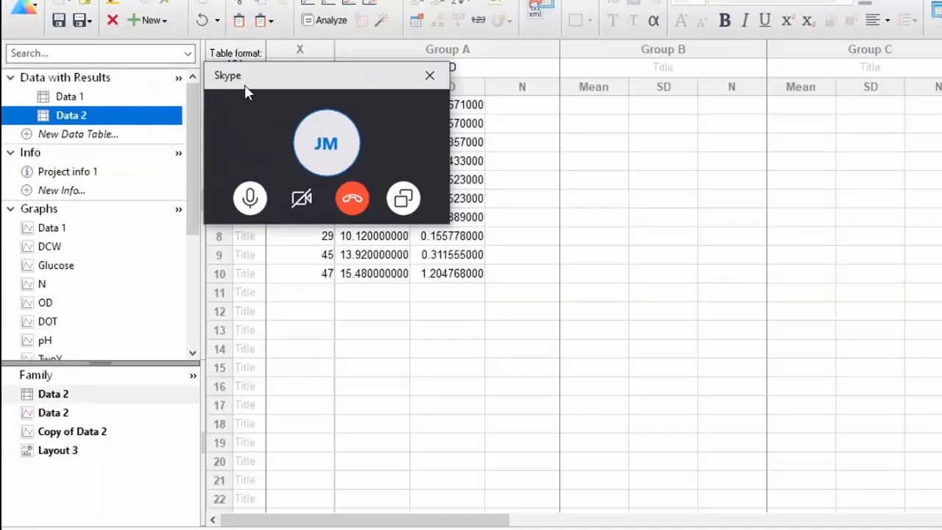
pyautogui.moveTo(244, 84); pyautogui.dragTo(941, 0)
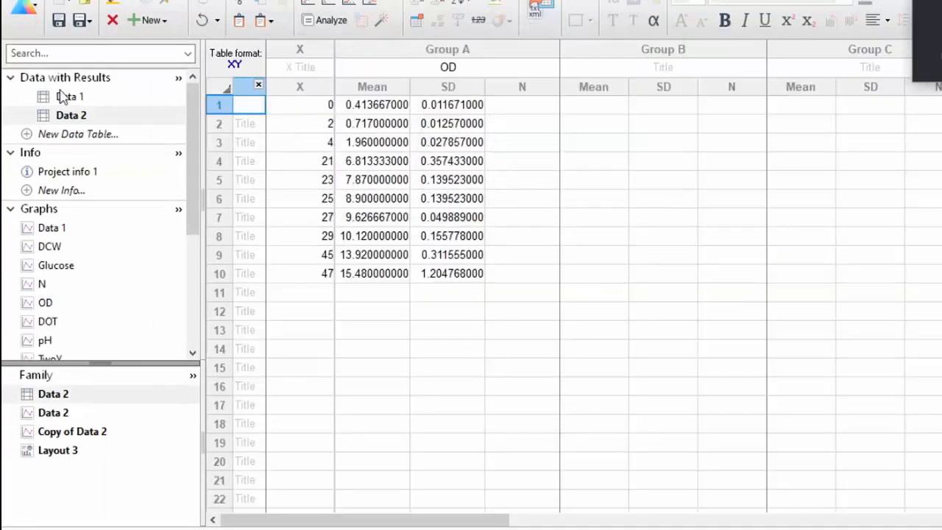
pyautogui.doubleClick(457, 140)
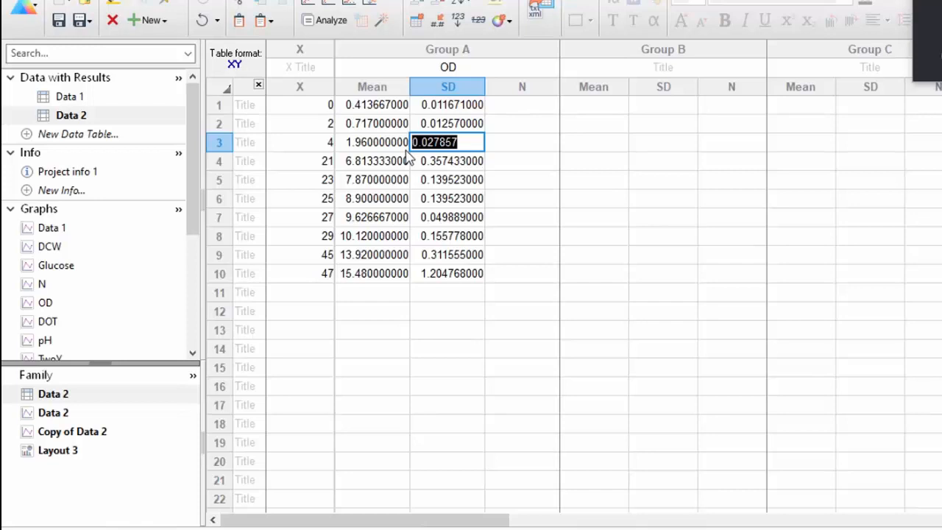
pyautogui.click(361, 275)
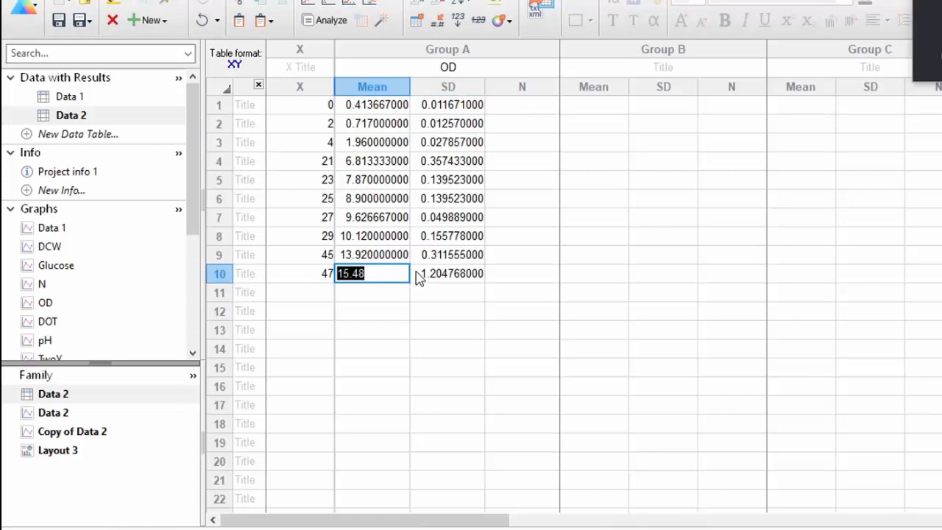
pyautogui.click(92, 117)
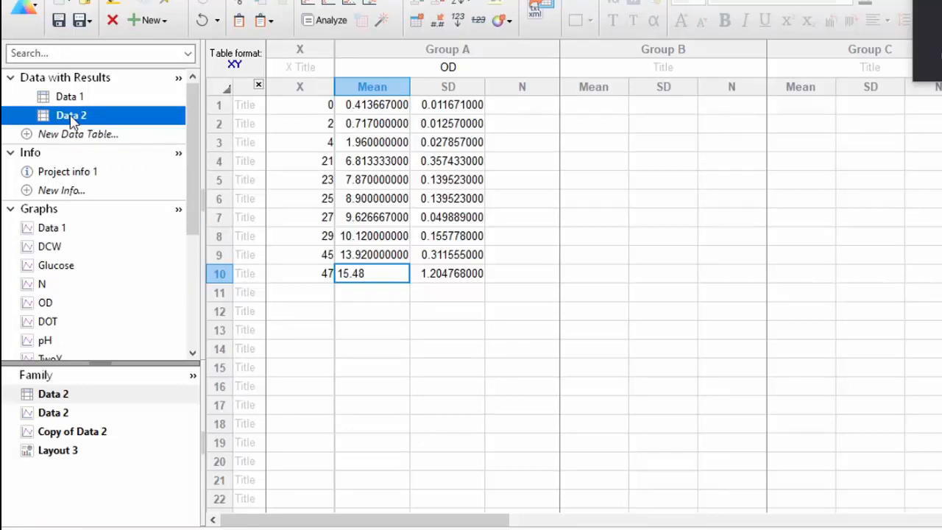
pyautogui.click(86, 118)
pyautogui.click(264, 124)
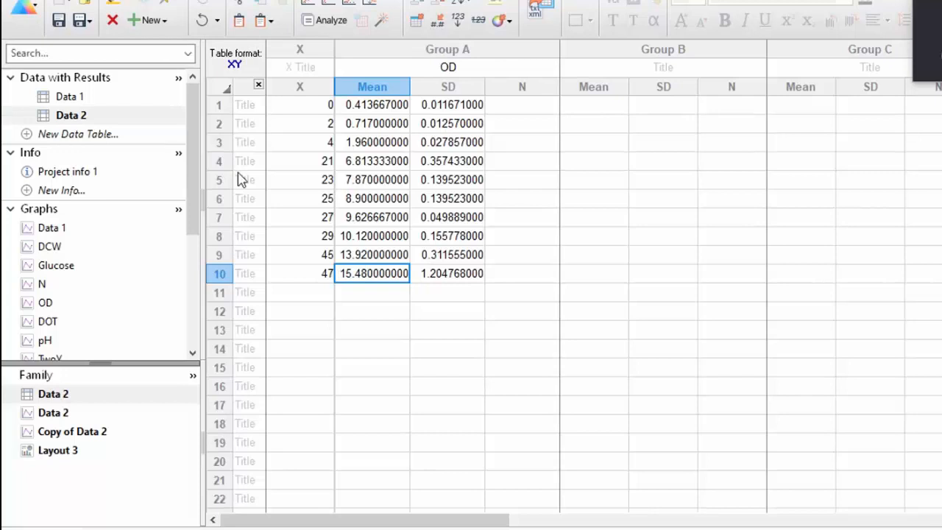
# - View the Data 2 graph of the OD curve and the Copy of Data 2 graph with the OD600 axis
pyautogui.scroll(-4, 126, 195)
pyautogui.click(73, 171)
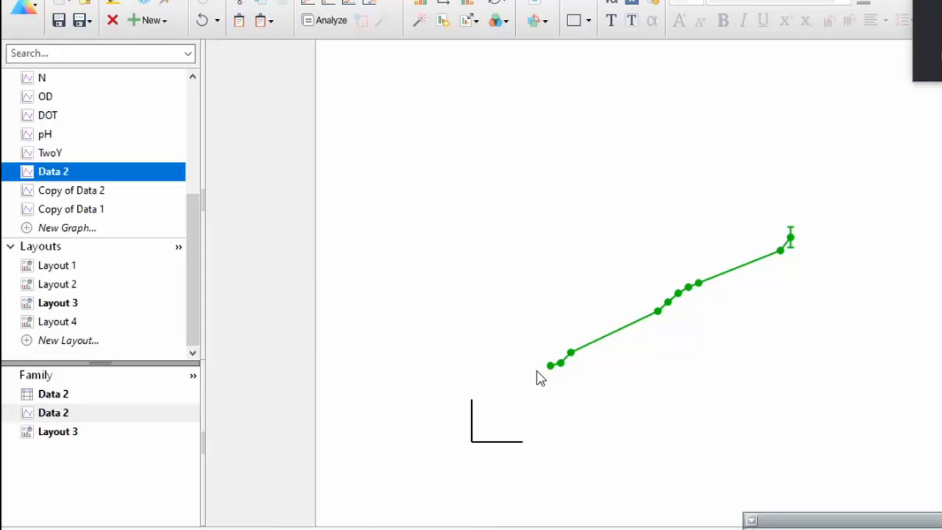
pyautogui.click(46, 191)
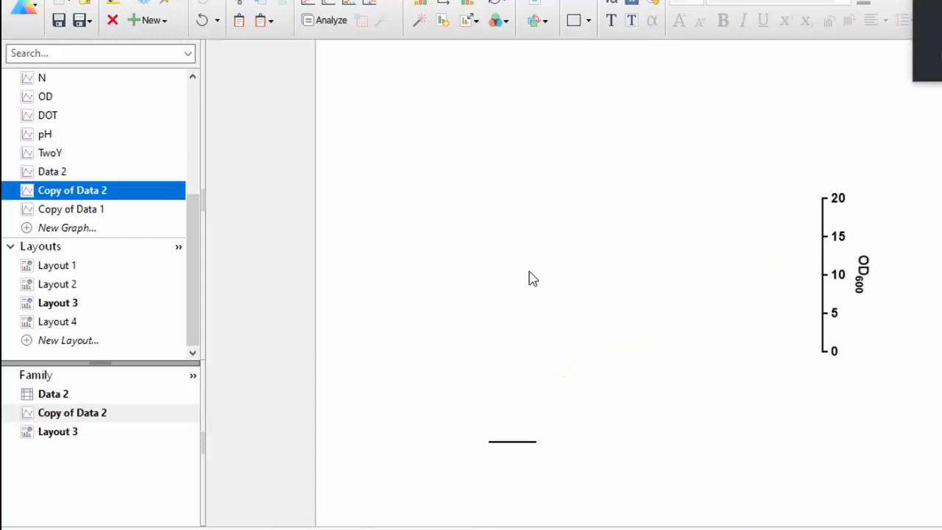
# - Try a pink background color on the Copy of Data 2 graph and undo it
pyautogui.rightClick(762, 248)
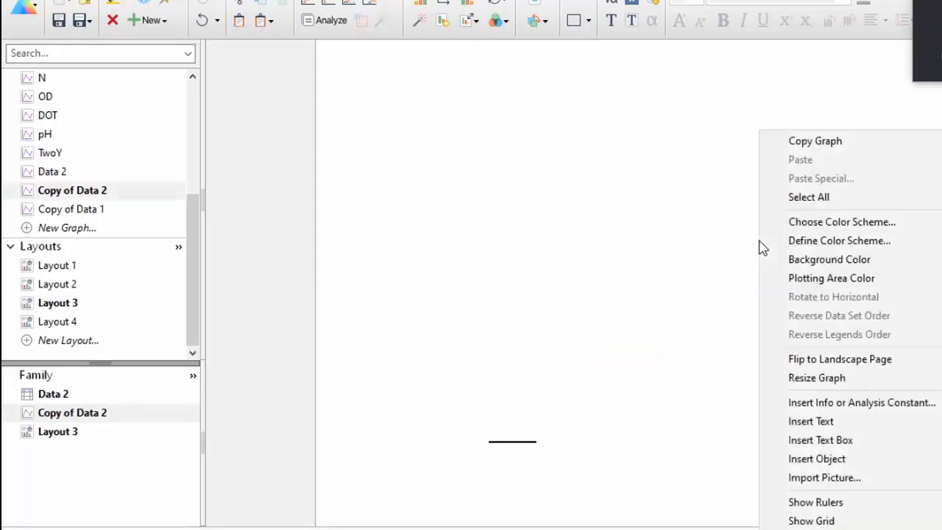
pyautogui.moveTo(810, 258)
pyautogui.click(726, 269)
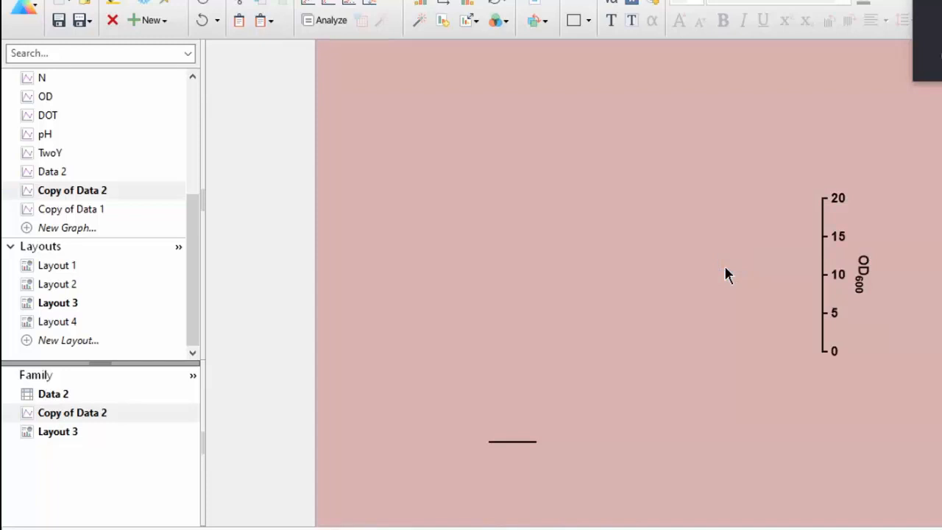
pyautogui.hotkey('ctrl', 'z')
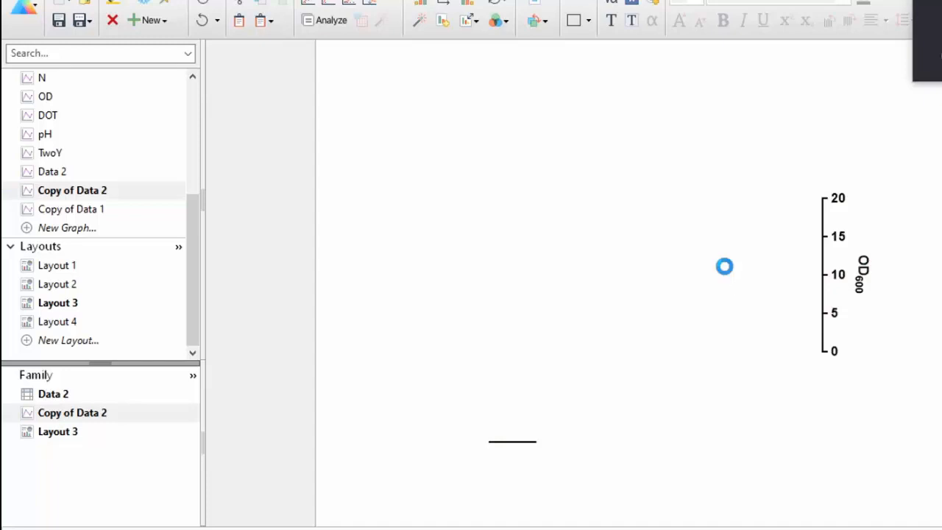
pyautogui.rightClick(724, 266)
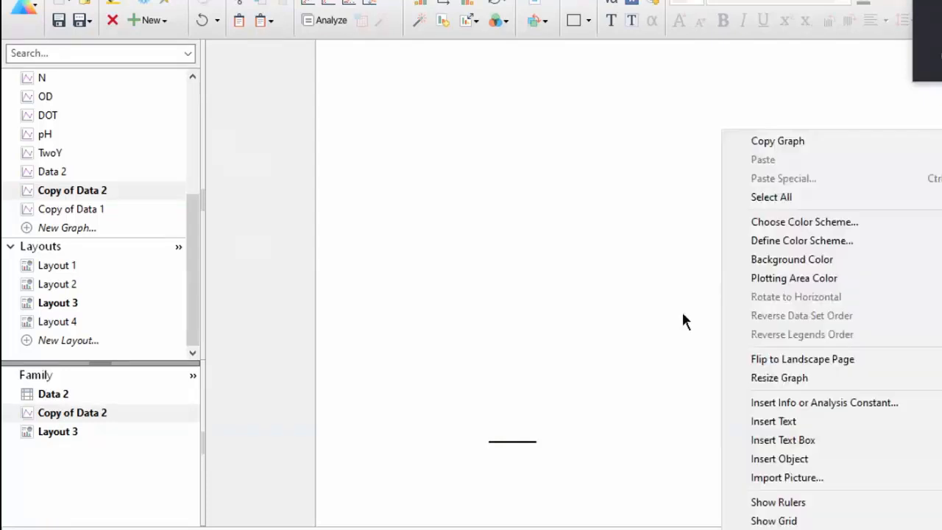
pyautogui.click(681, 309)
# - Show the data set options for the green OD curve in the Data 2 graph, and return to Copy of Data 2
pyautogui.click(52, 171)
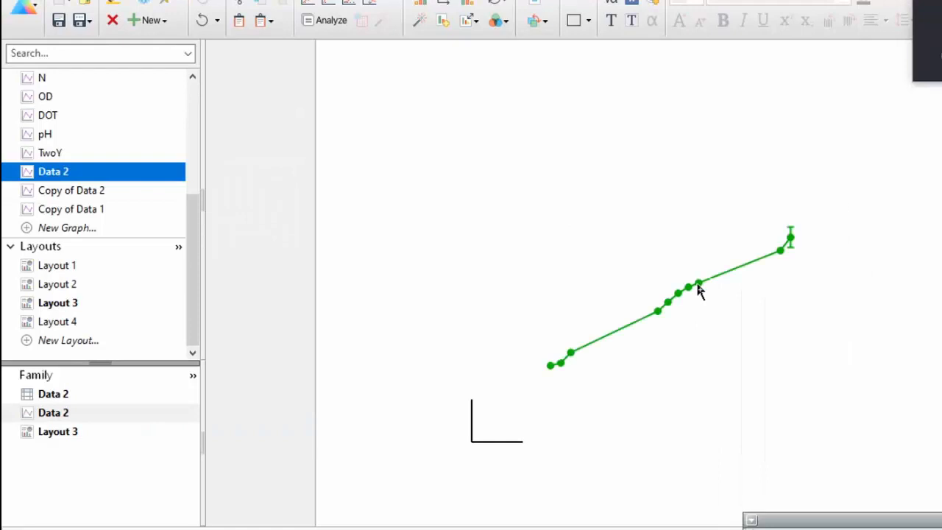
pyautogui.rightClick(698, 286)
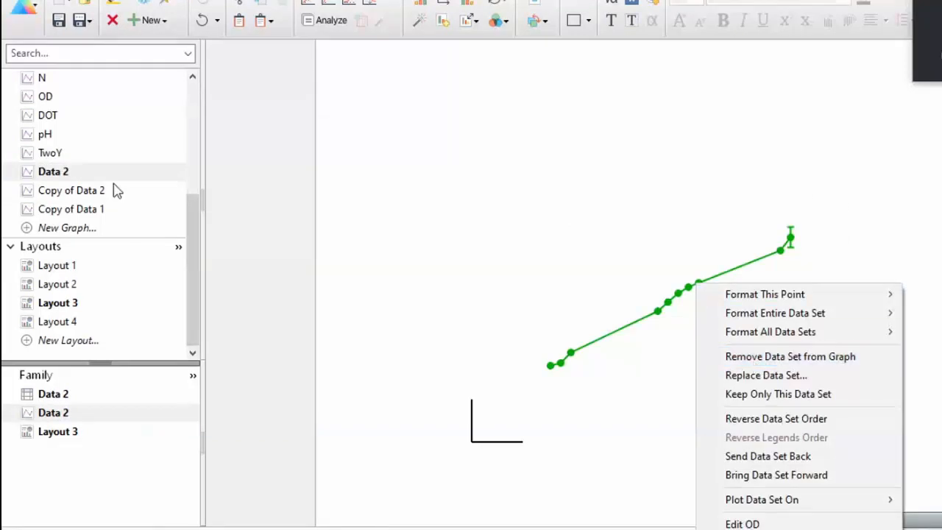
pyautogui.click(96, 192)
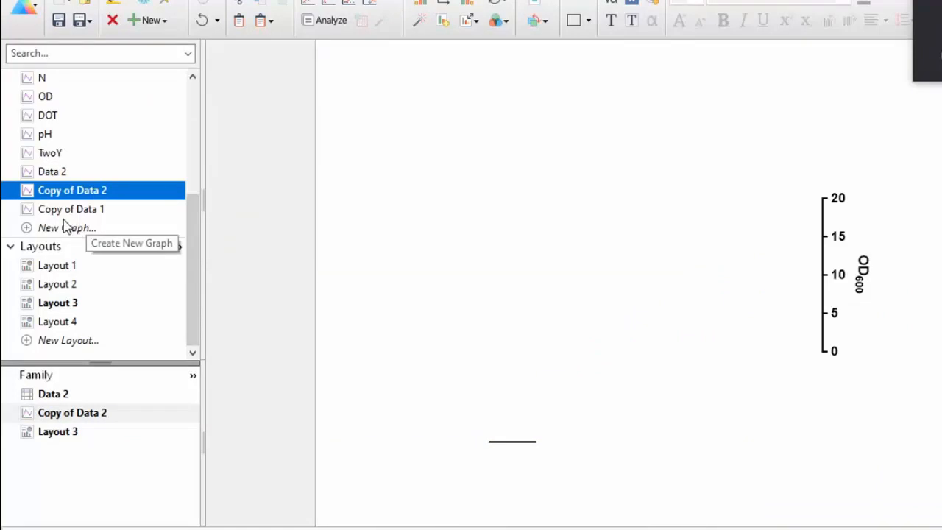
# - In Layout 3, pull the OD600 axis graph away from the combined plot and reposition the three graphs as an overlay
pyautogui.click(75, 305)
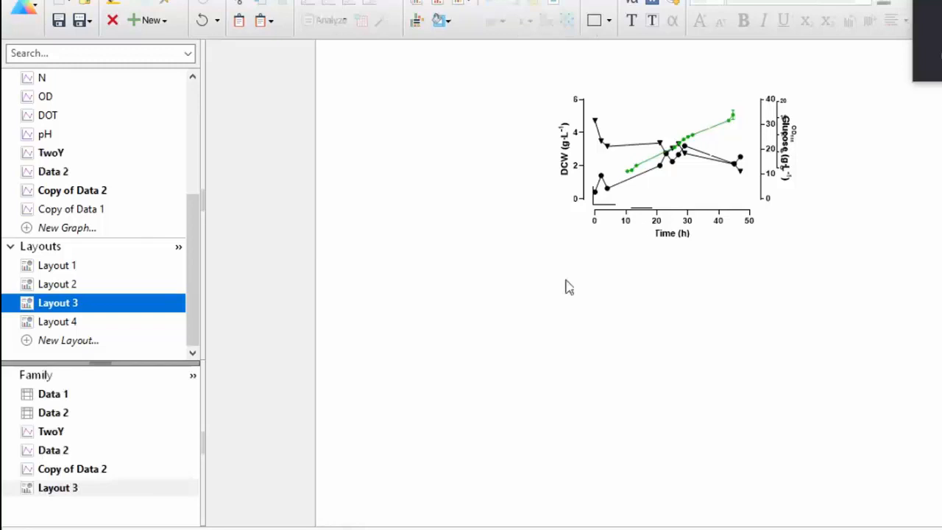
pyautogui.click(796, 156)
pyautogui.moveTo(796, 150); pyautogui.dragTo(880, 147)
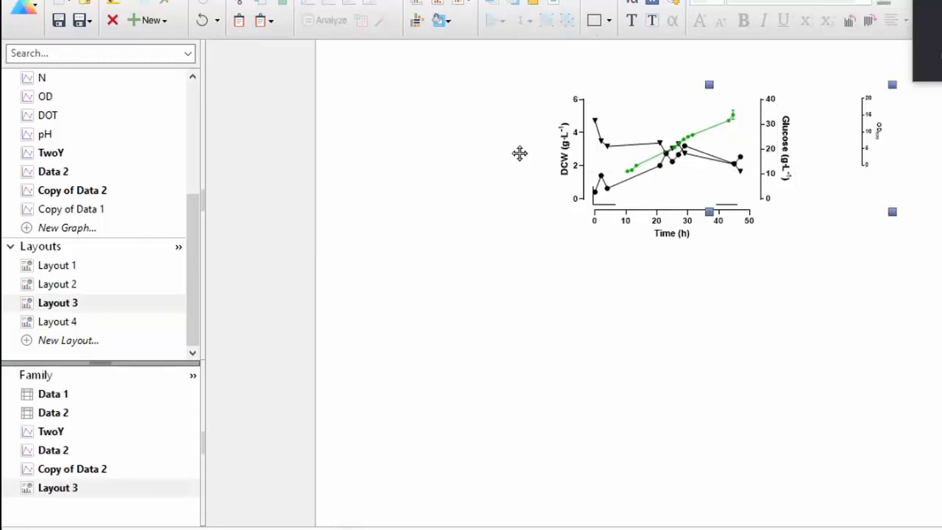
pyautogui.moveTo(666, 153)
pyautogui.mouseDown()
pyautogui.moveTo(496, 154)
pyautogui.moveTo(423, 187)
pyautogui.moveTo(431, 153)
pyautogui.moveTo(650, 160)
pyautogui.mouseUp()
pyautogui.moveTo(459, 151); pyautogui.dragTo(666, 145)
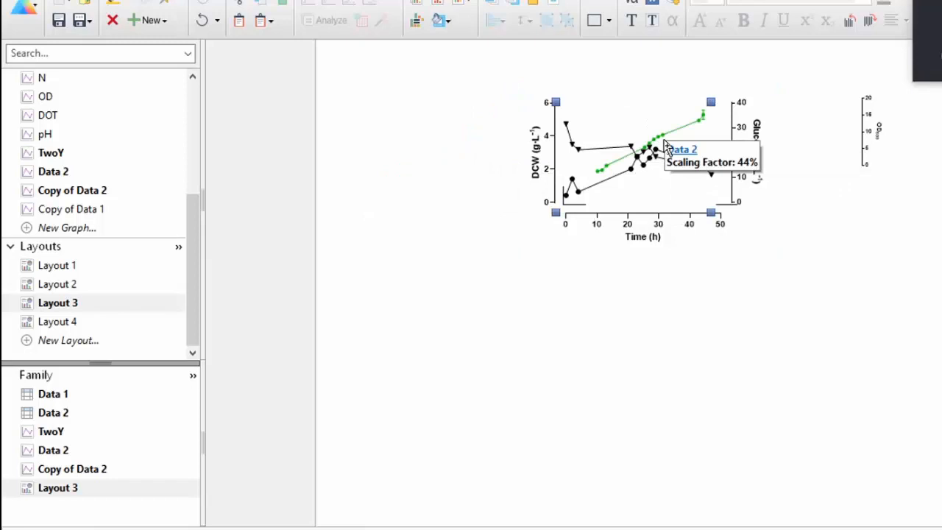
pyautogui.moveTo(861, 136); pyautogui.dragTo(712, 153)
pyautogui.click(846, 175)
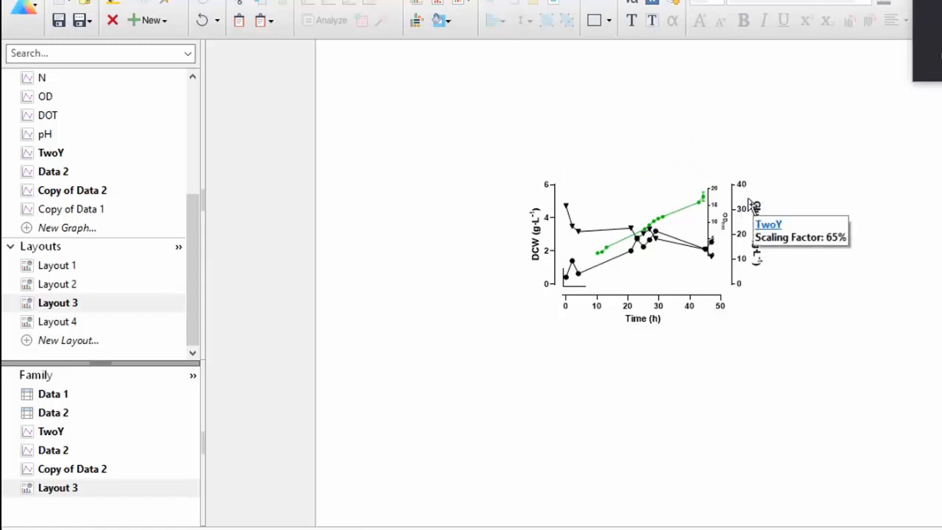
# - Check the placement settings of the Copy of Data 2 graph in Layout 3 and leave them unaltered
pyautogui.click(745, 190)
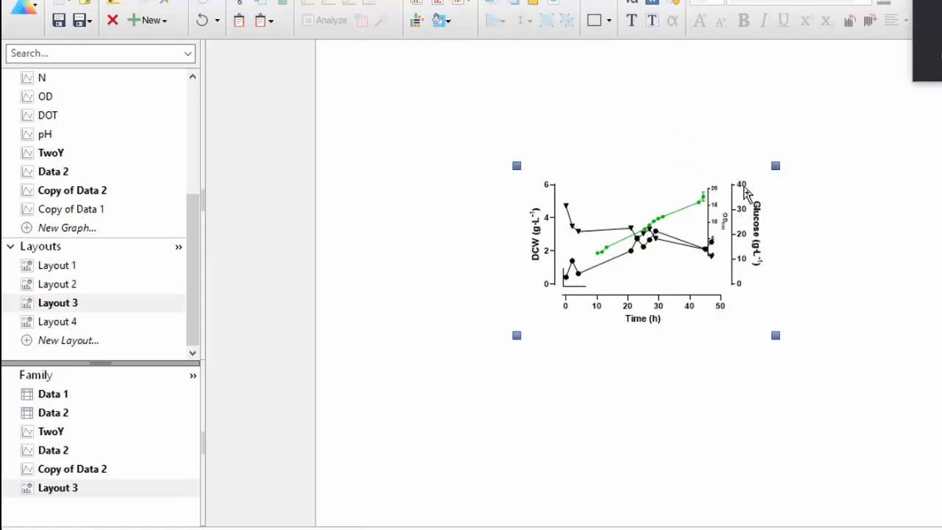
pyautogui.doubleClick(734, 188)
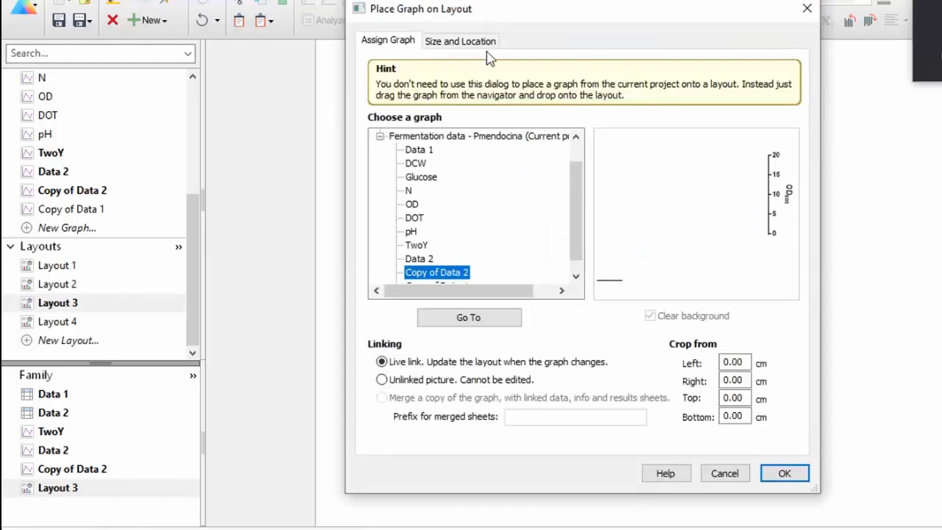
pyautogui.press('Escape')
pyautogui.click(834, 213)
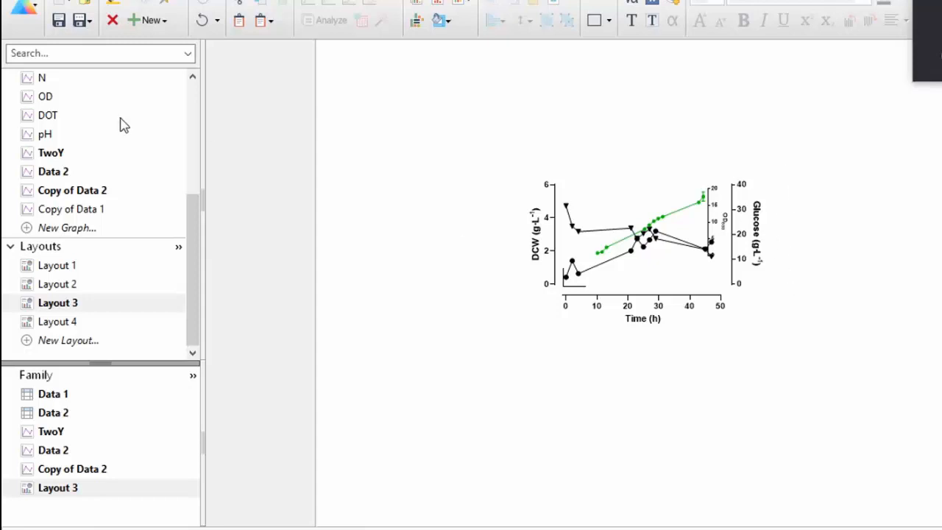
# - Create a new XY data table, Data 3, for error values already calculated elsewhere, entered as Mean, SD, N
pyautogui.scroll(5, 119, 125)
pyautogui.click(71, 118)
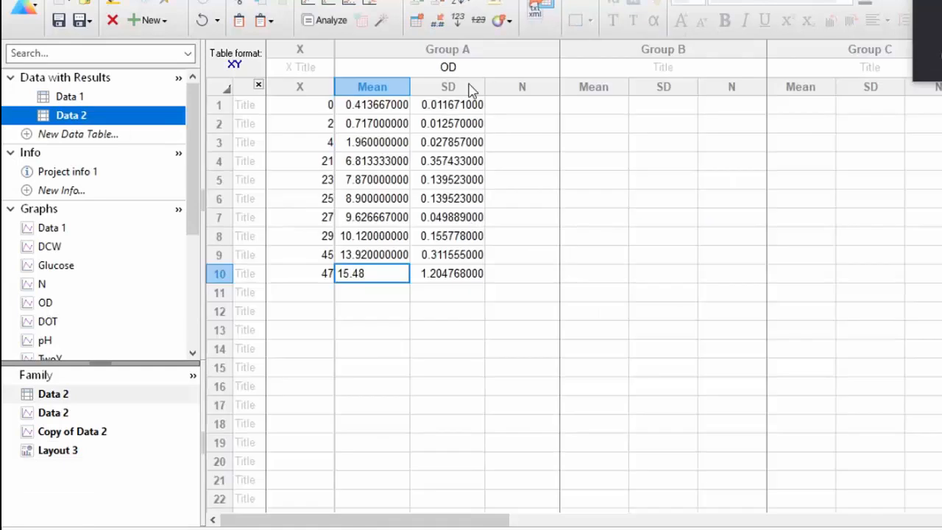
pyautogui.click(37, 135)
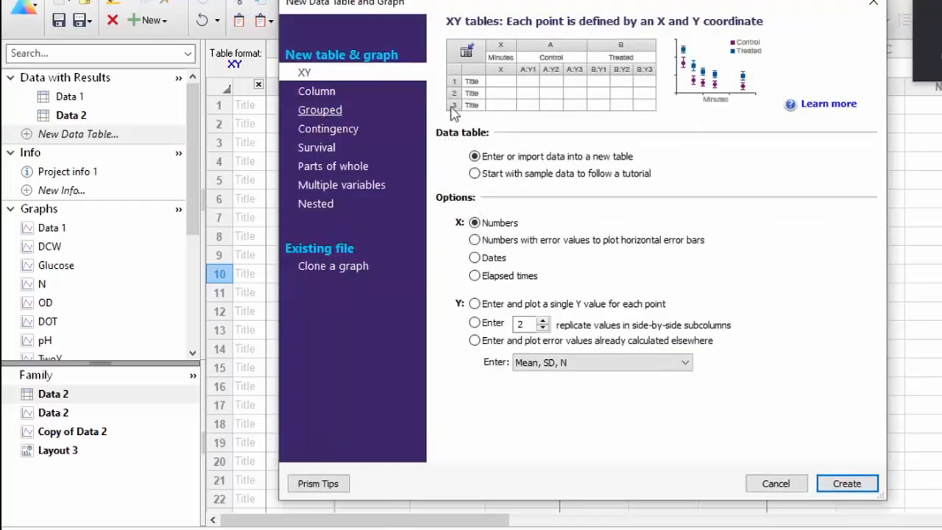
pyautogui.click(475, 340)
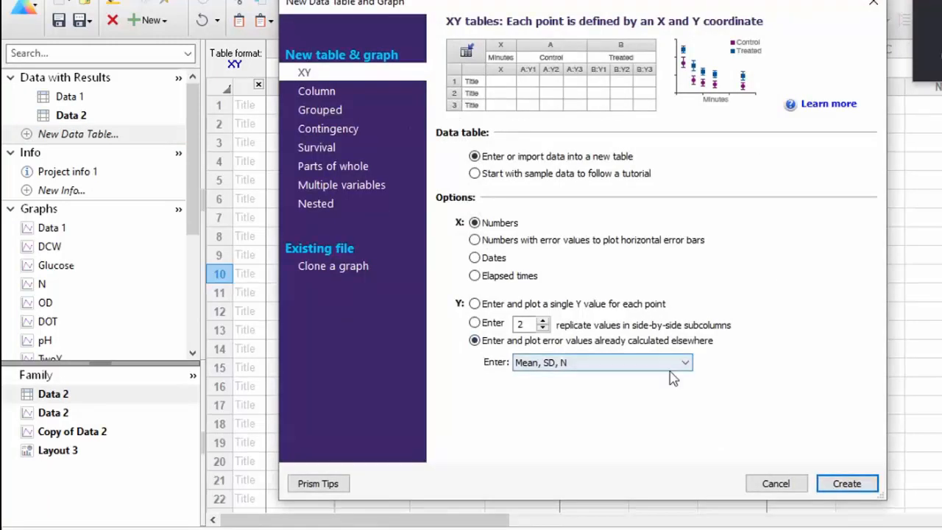
pyautogui.click(843, 484)
pyautogui.click(97, 136)
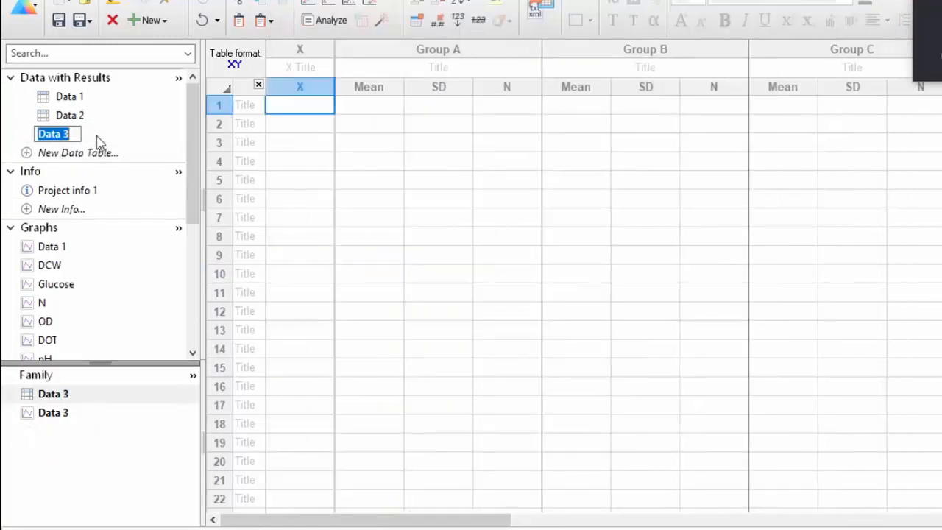
pyautogui.press('Return')
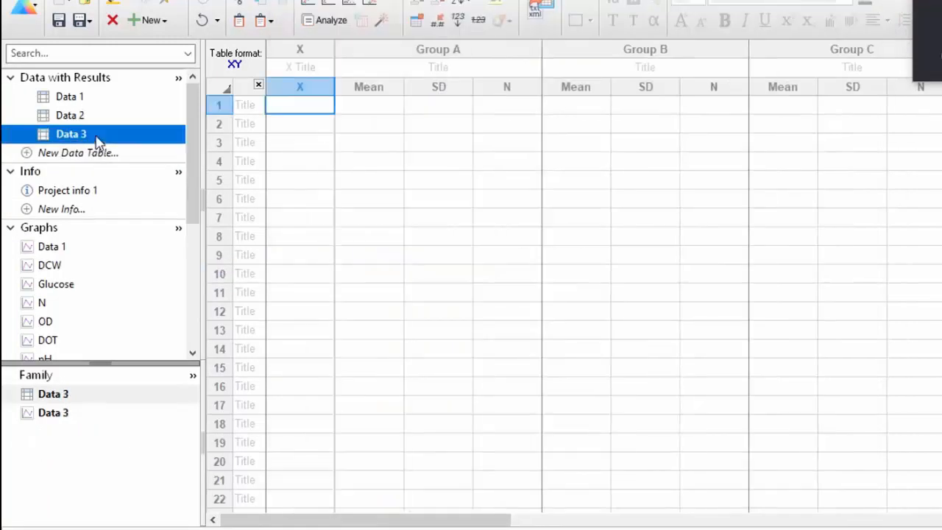
# - Title the Group A column of the Data 3 table DO
pyautogui.click(420, 68)
pyautogui.write('D)')
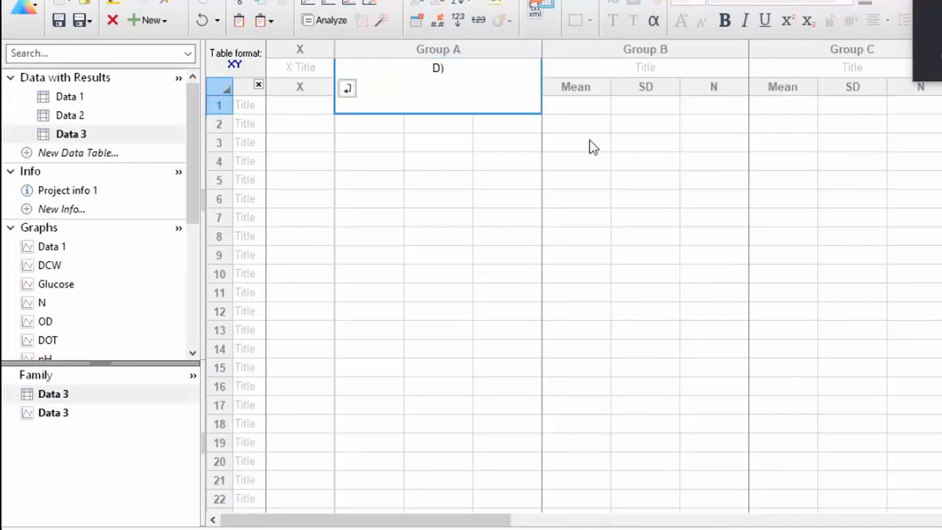
pyautogui.write('O')
# - Duplicate the Data 3 graph and view the graph options of the copy
pyautogui.scroll(-4, 83, 239)
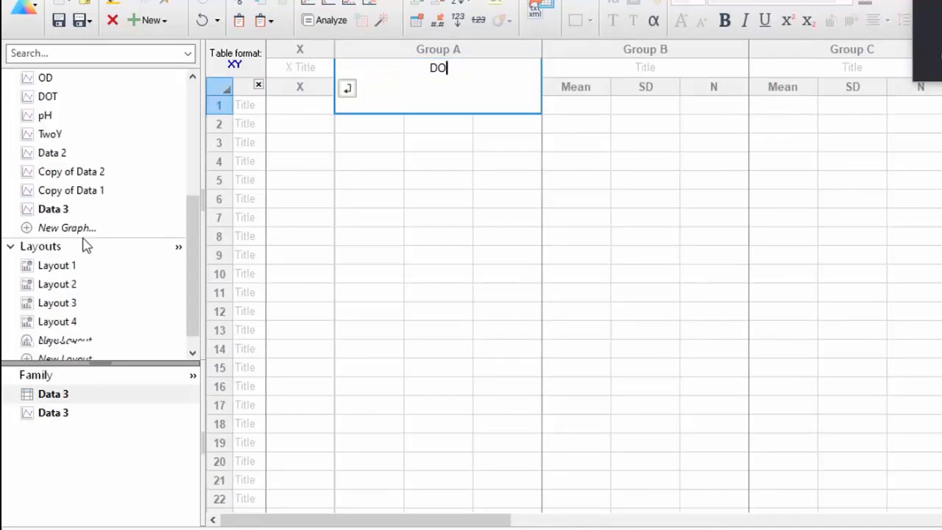
pyautogui.click(65, 211)
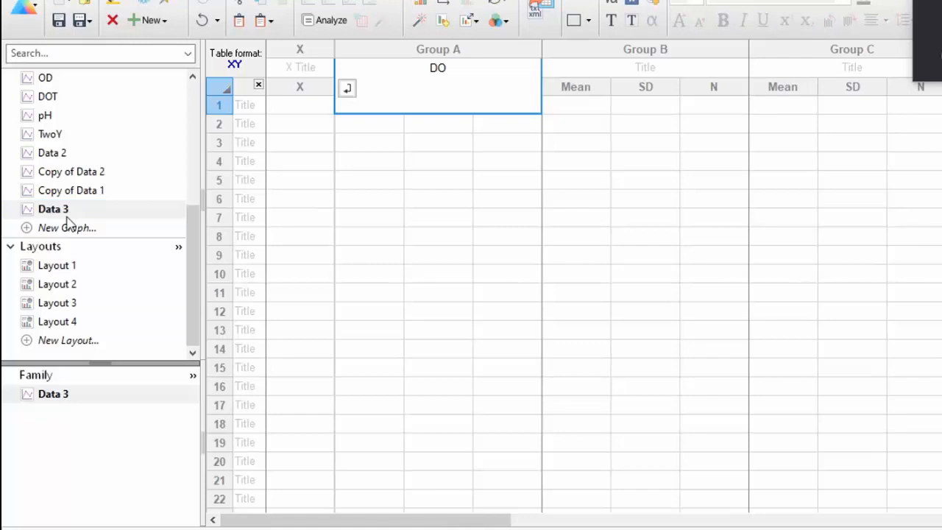
pyautogui.rightClick(64, 213)
pyautogui.click(132, 348)
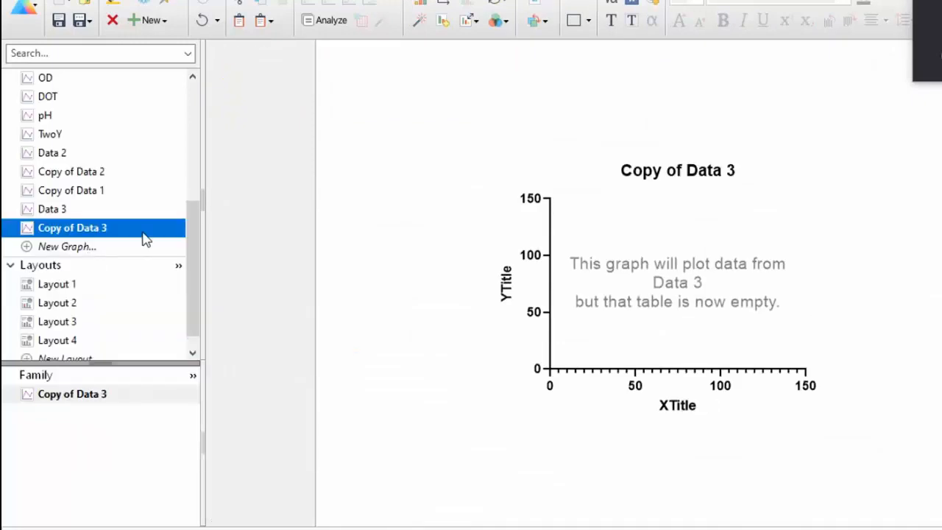
pyautogui.rightClick(695, 301)
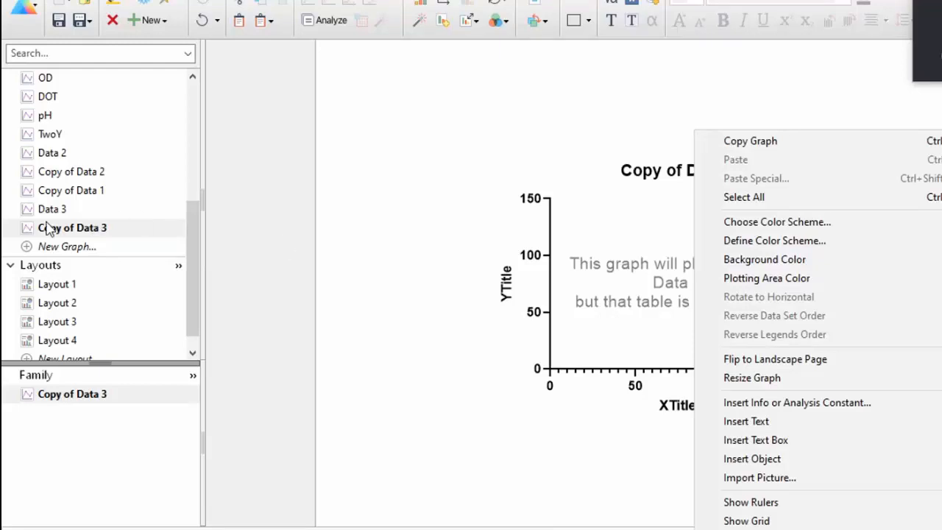
pyautogui.click(421, 191)
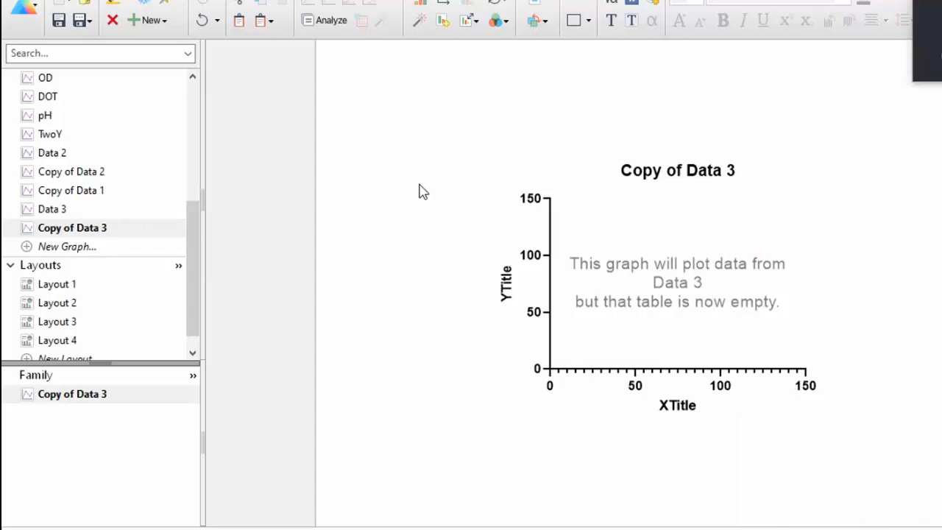
# - Return to Layout 3 and show the file options for exporting or sending the layout
pyautogui.click(75, 323)
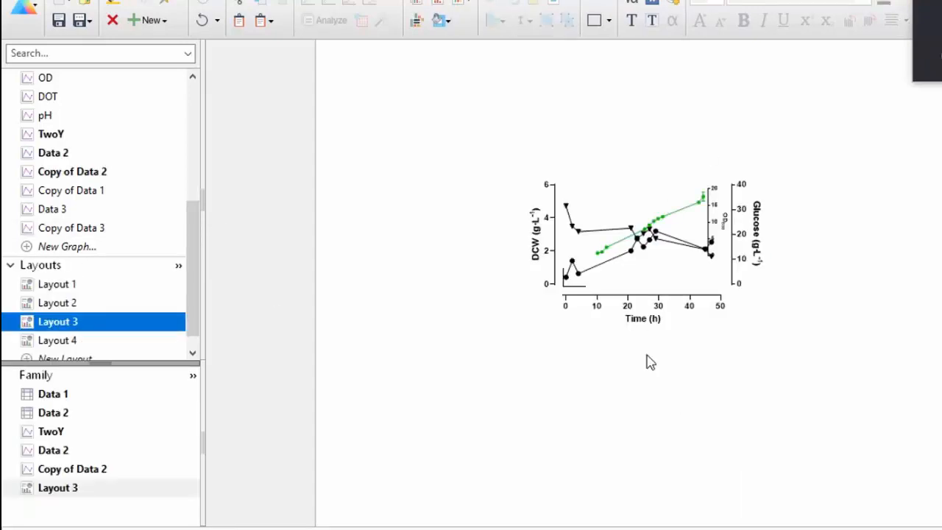
pyautogui.scroll(5, 719, 405)
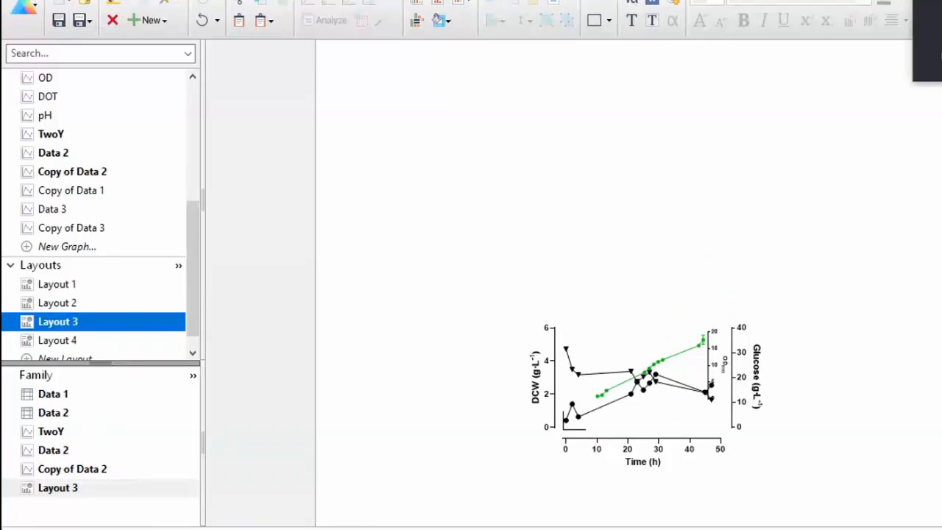
pyautogui.click(16, 1)
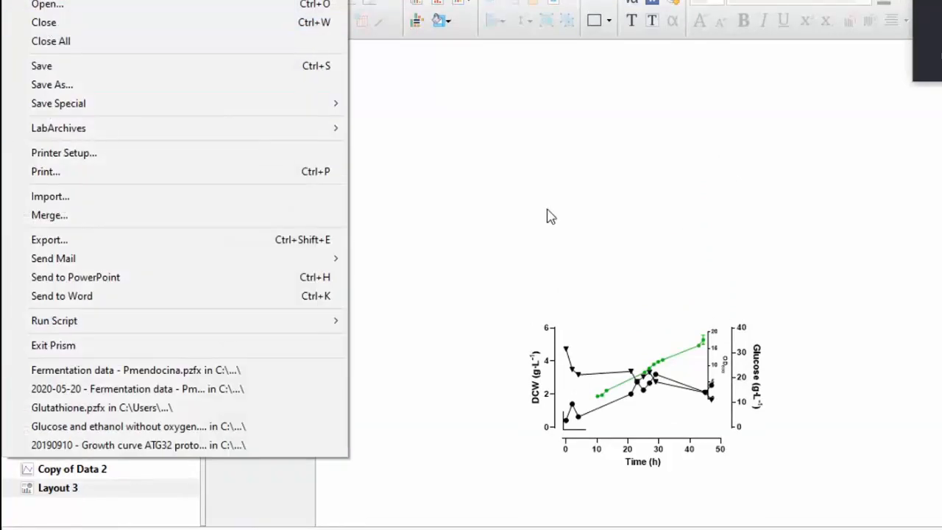
pyautogui.press('Escape')
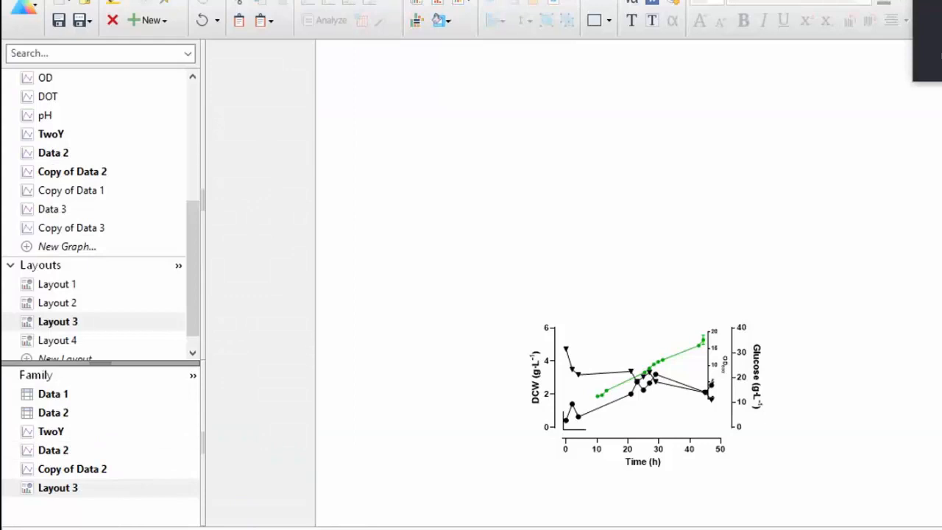
# - Switch to the Graphing session deck in Google Slides and open the Drive file linked on the Online Resources slide
pyautogui.hotkey('alt', 'Tab')
pyautogui.click(171, 452)
pyautogui.scroll(-1, 170, 451)
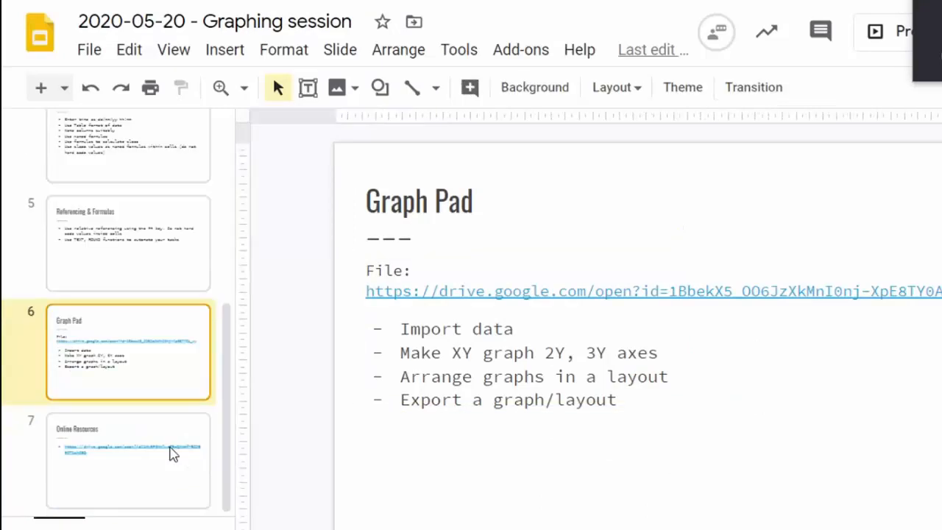
pyautogui.click(183, 490)
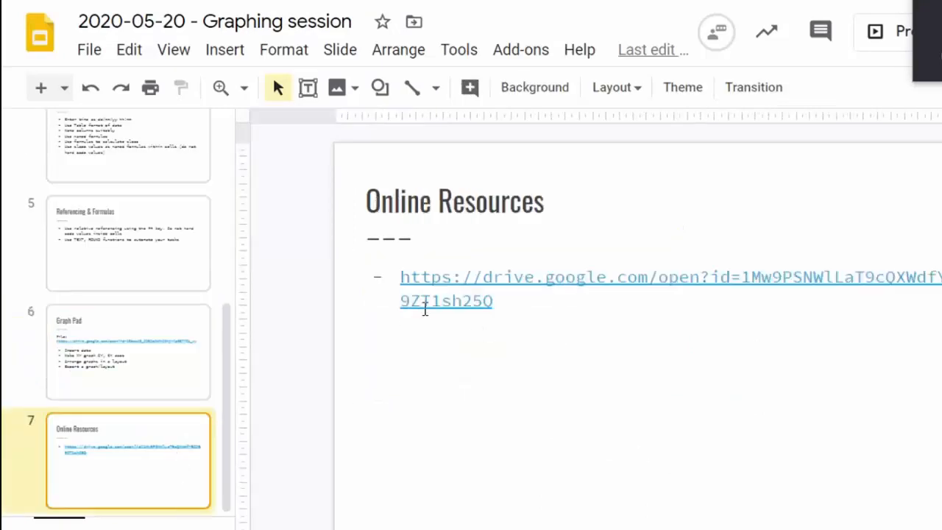
pyautogui.tripleClick(469, 298)
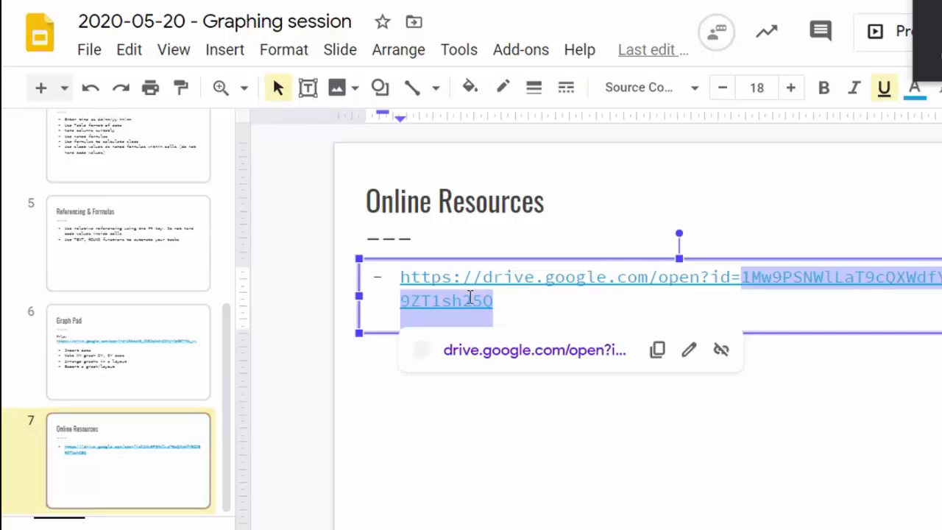
pyautogui.click(515, 358)
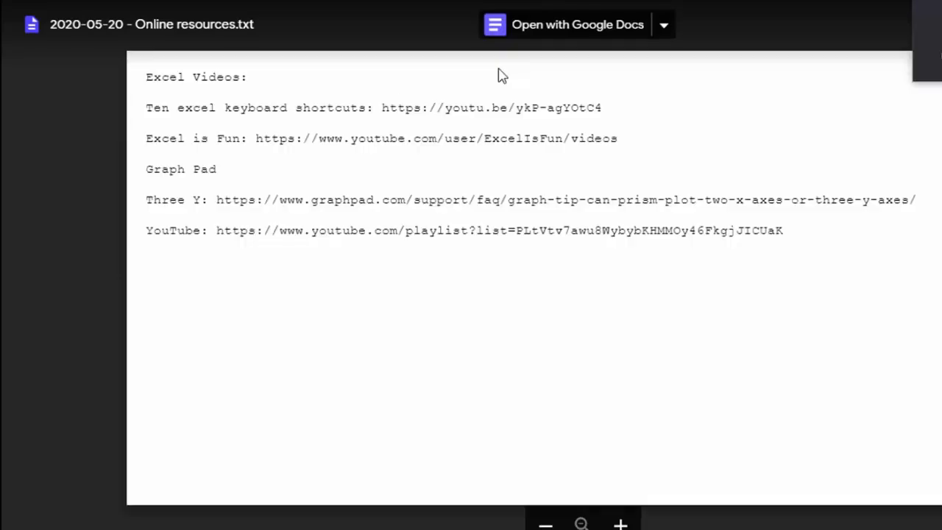
# - Highlight the Excel shortcuts, Excel is Fun, Three Y and YouTube playlist references in Online resources.txt one after another
pyautogui.moveTo(224, 107); pyautogui.dragTo(605, 112)
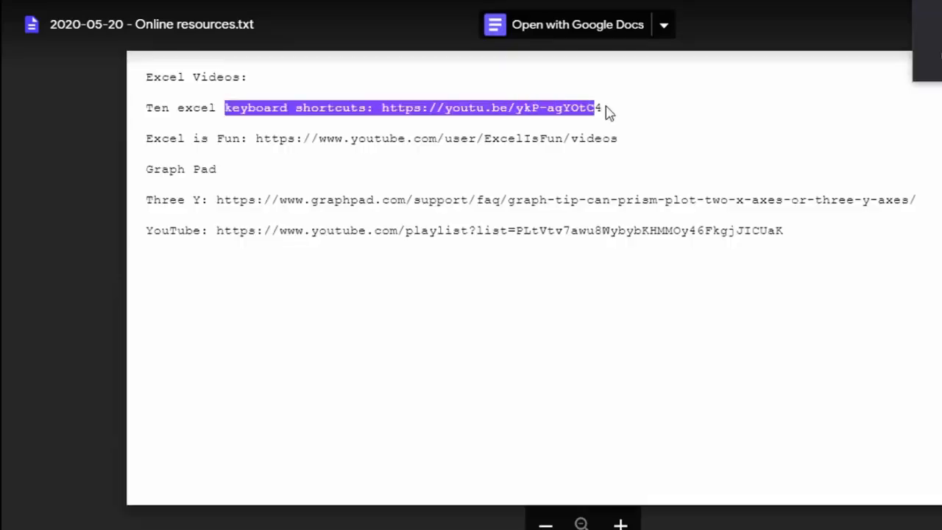
pyautogui.click(608, 112)
pyautogui.moveTo(605, 108); pyautogui.dragTo(384, 102)
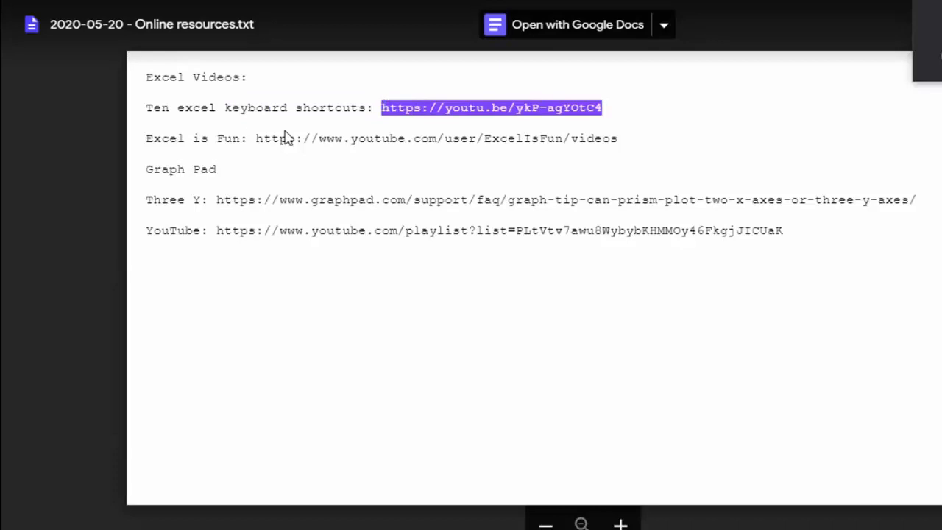
pyautogui.moveTo(242, 139); pyautogui.dragTo(143, 144)
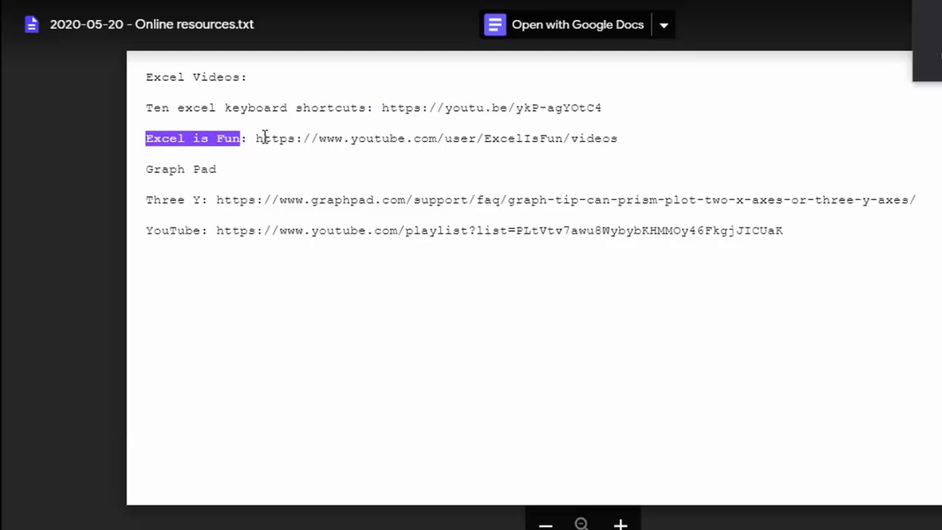
pyautogui.moveTo(257, 139); pyautogui.dragTo(631, 143)
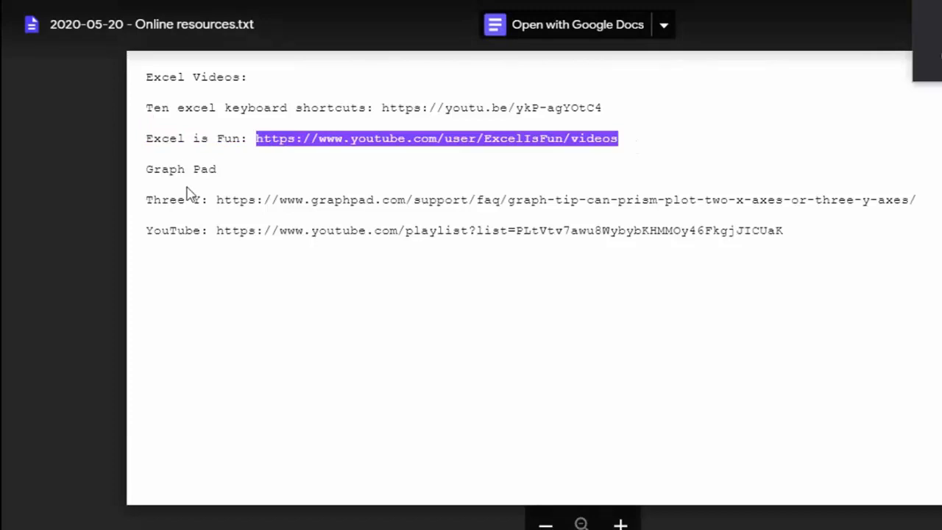
pyautogui.moveTo(201, 202); pyautogui.dragTo(145, 199)
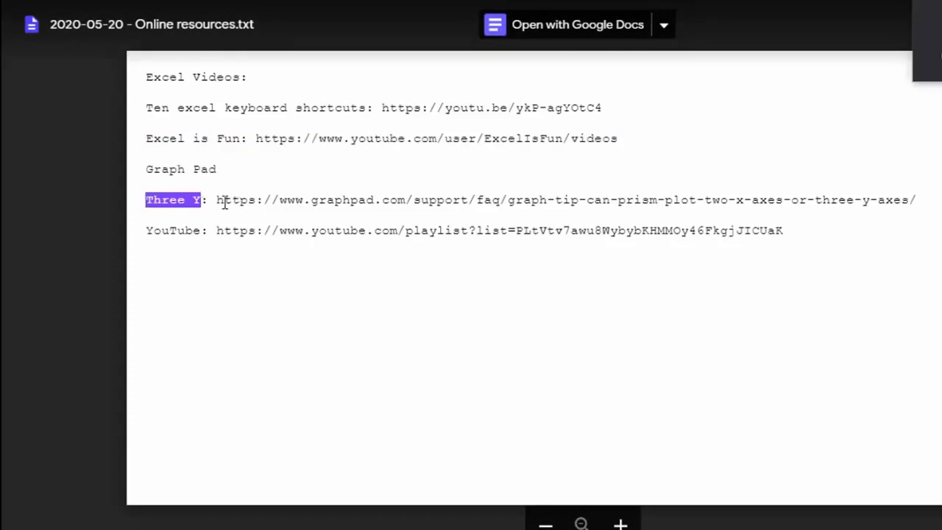
pyautogui.moveTo(222, 200); pyautogui.dragTo(925, 206)
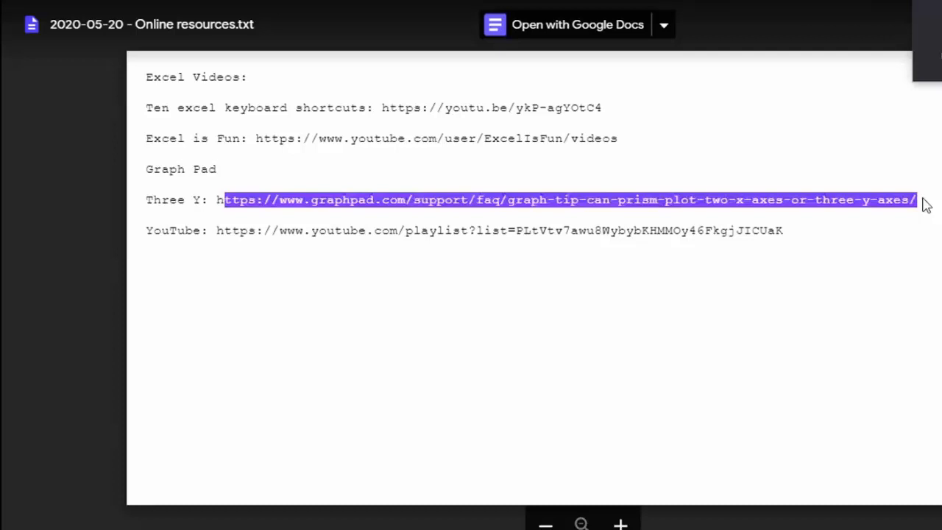
pyautogui.moveTo(217, 230); pyautogui.dragTo(829, 237)
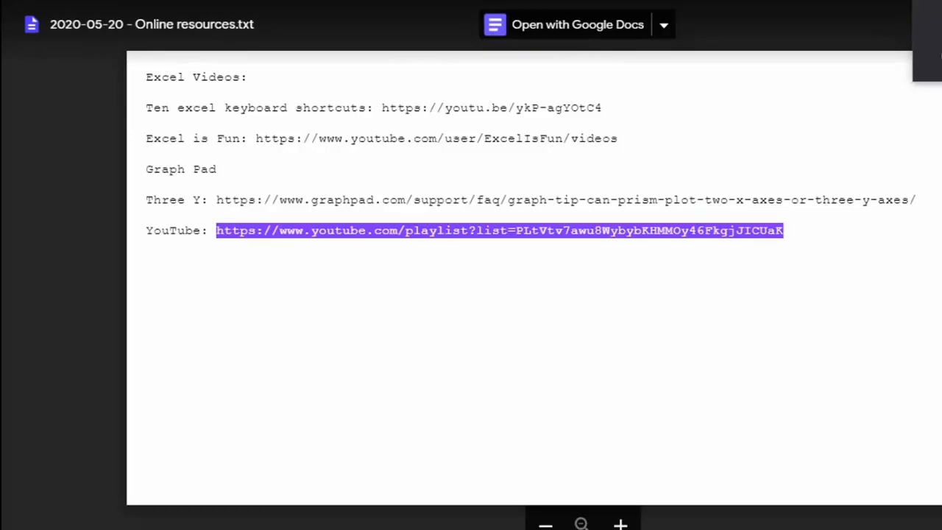
# - Go back to the Graphing session deck and review the Graph Pad slide
pyautogui.click(262, 0)
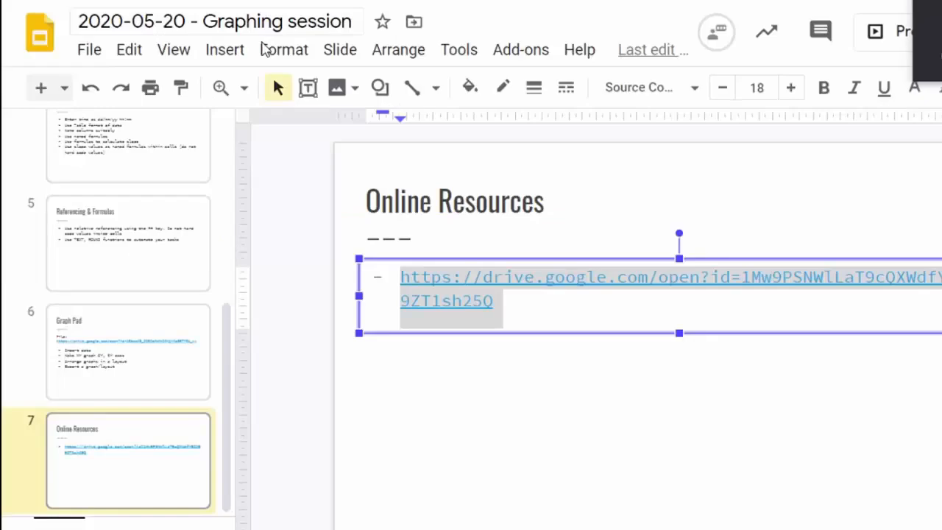
pyautogui.click(200, 375)
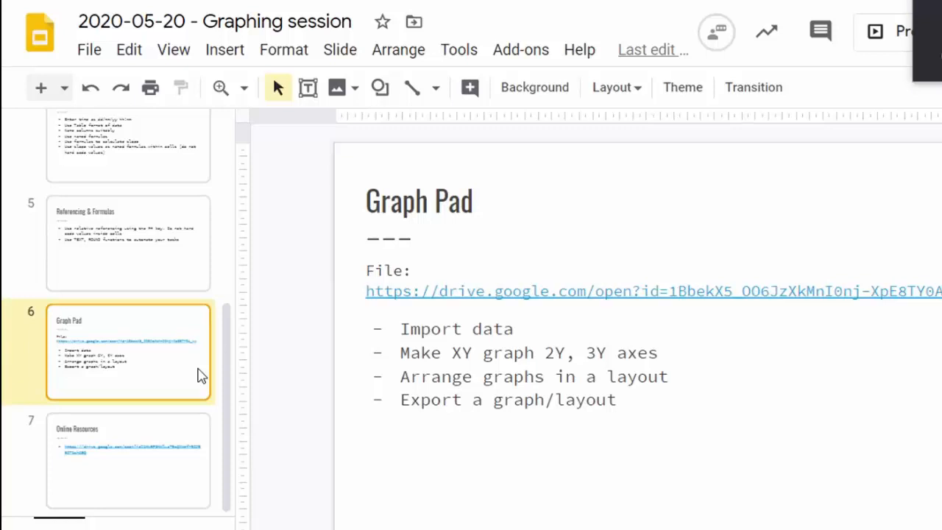
pyautogui.scroll(5, 200, 376)
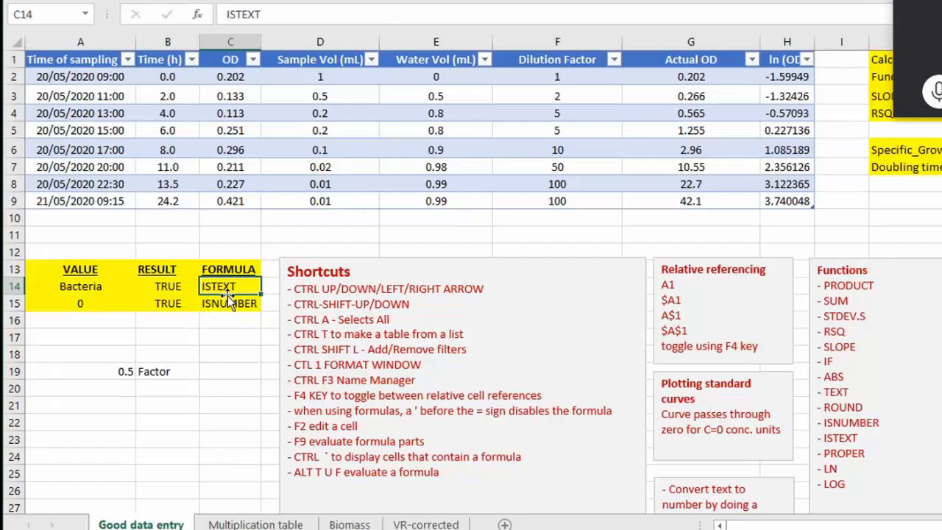
# - Check the ISTEXT formula in B14 and enter 3 in cell A17
pyautogui.click(142, 290)
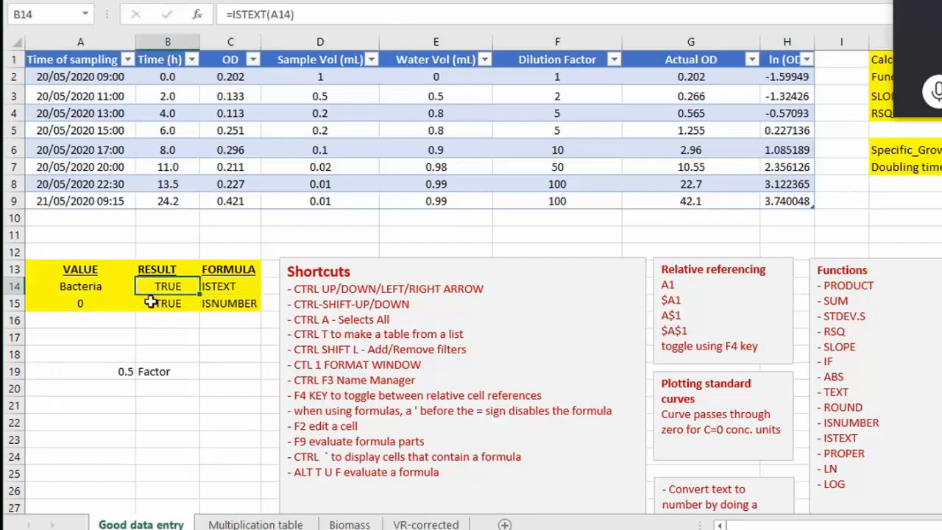
pyautogui.click(62, 338)
pyautogui.click(93, 349)
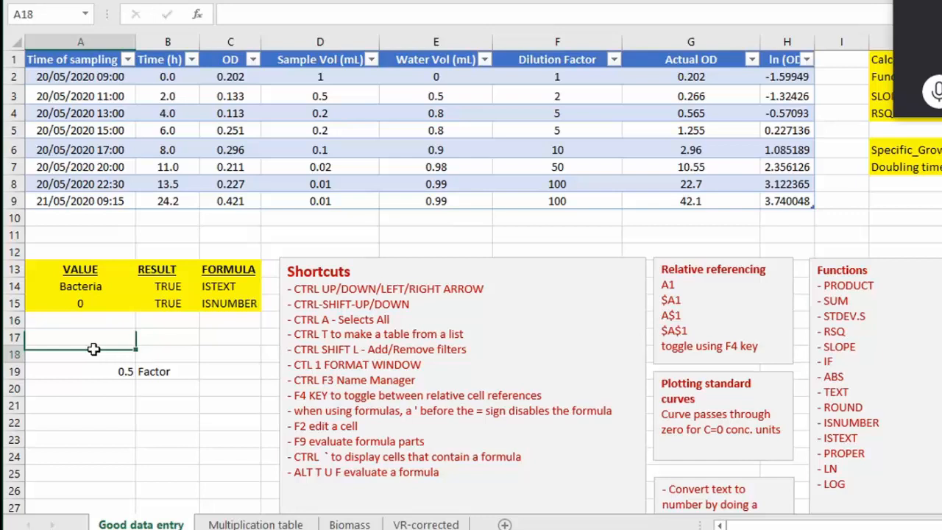
pyautogui.click(91, 337)
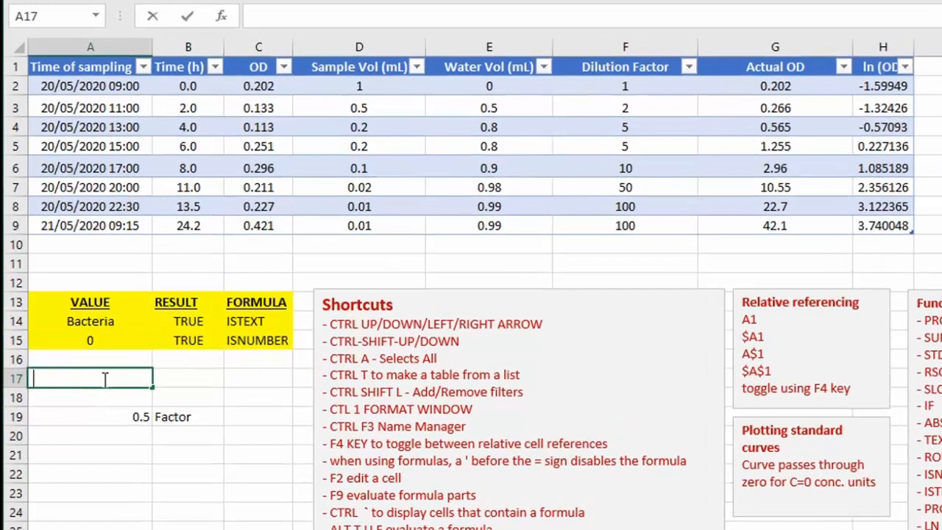
pyautogui.write('3')
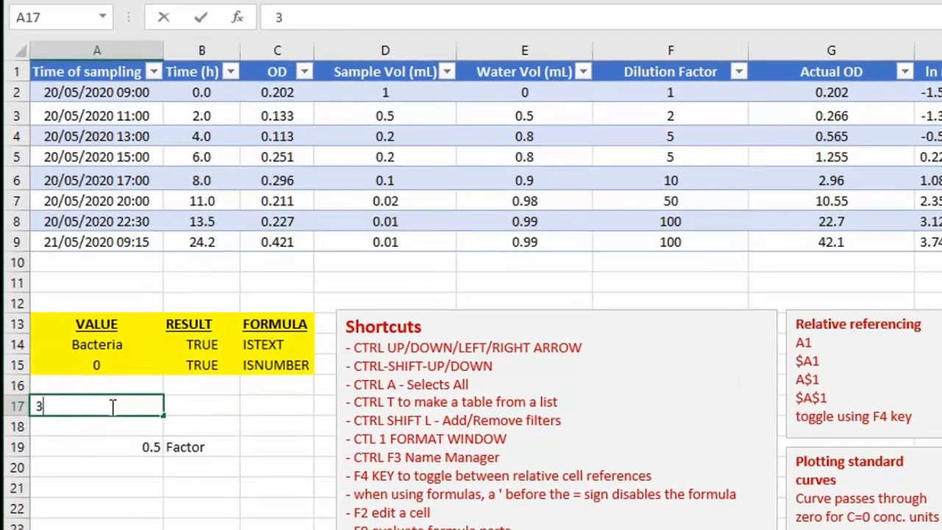
pyautogui.press('Return')
# - Enter =LEN(A17) in cell B17 to count the characters in A17
pyautogui.click(178, 398)
pyautogui.click(145, 401)
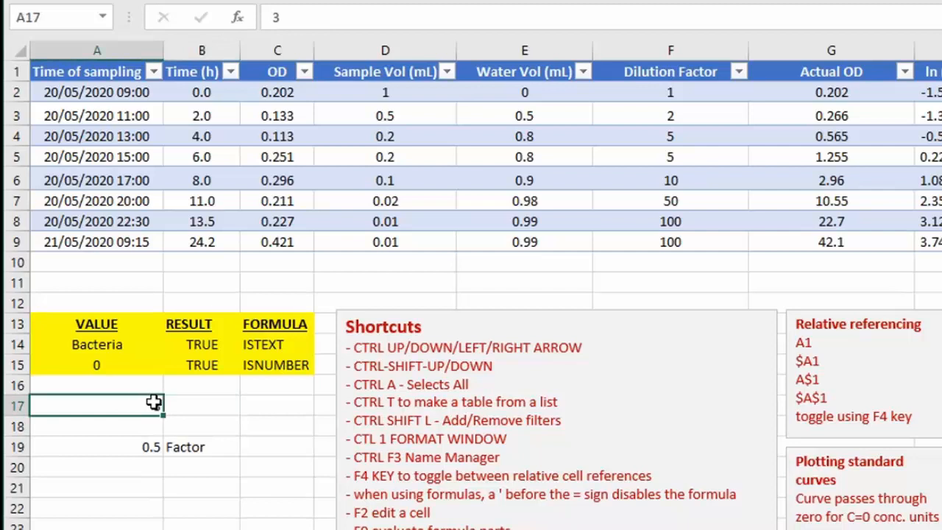
pyautogui.click(200, 402)
pyautogui.write('=len')
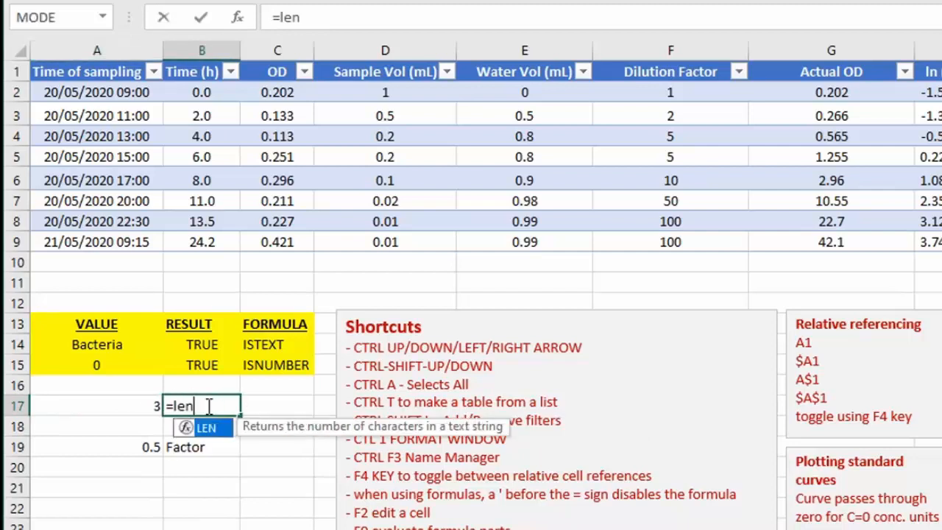
pyautogui.press('Tab')
pyautogui.click(107, 399)
pyautogui.write(')')
pyautogui.hotkey('ctrl', 'Return')
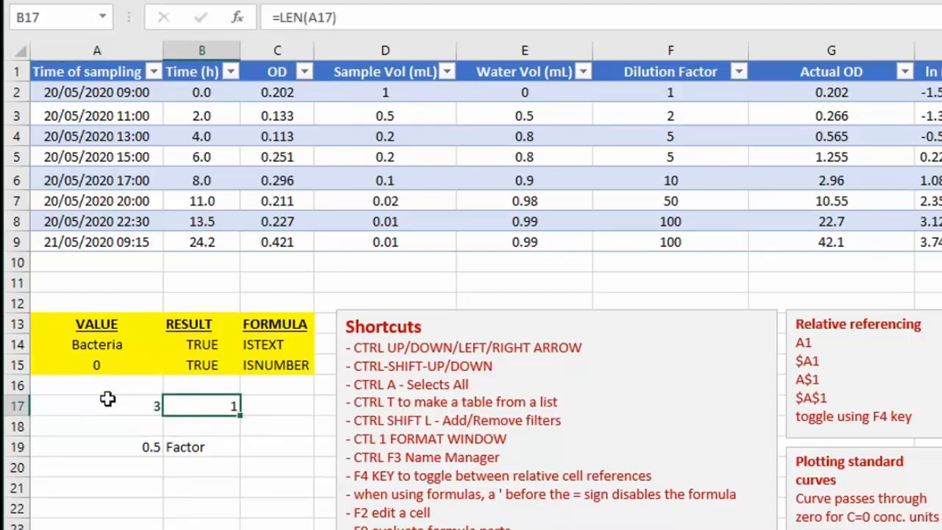
# - Replace the value in A17 with Text followed by two trailing spaces, and check the character count in B17
pyautogui.click(103, 403)
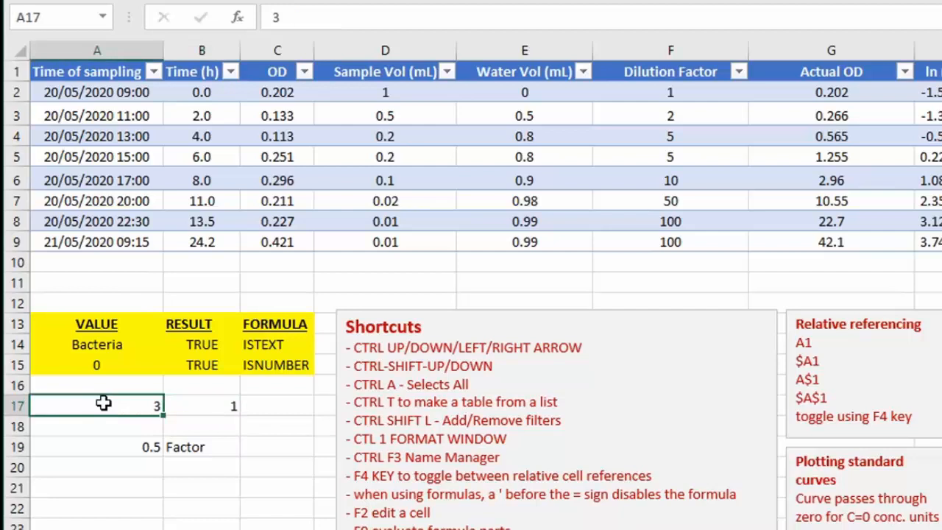
pyautogui.write('T')
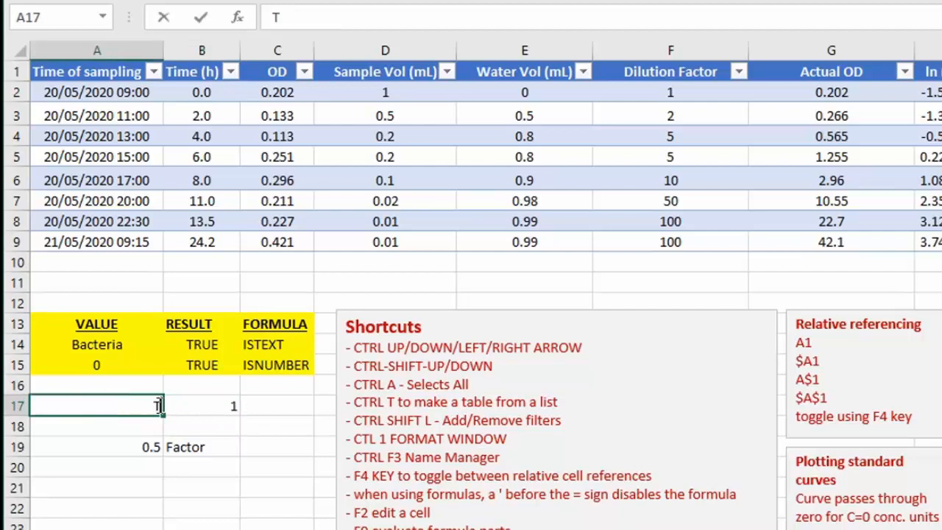
pyautogui.write('ext')
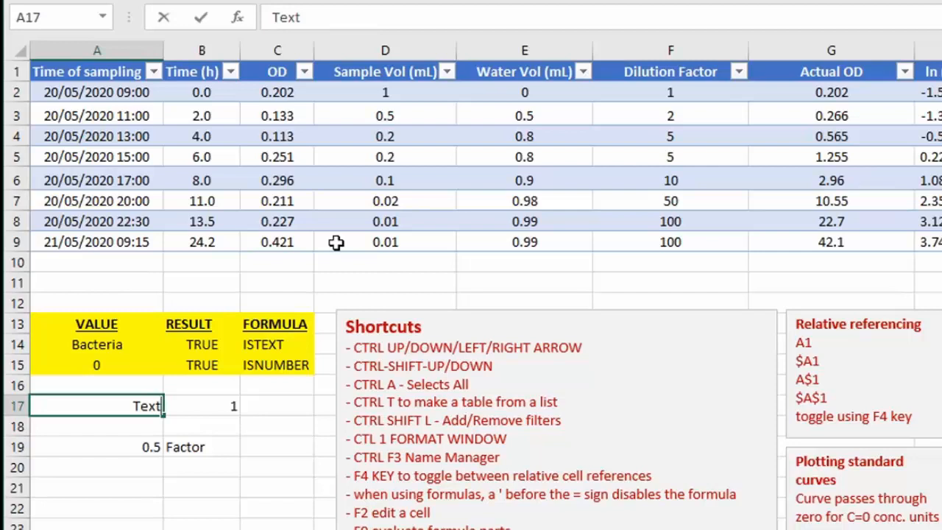
pyautogui.click(382, 15)
pyautogui.click(212, 432)
pyautogui.click(194, 406)
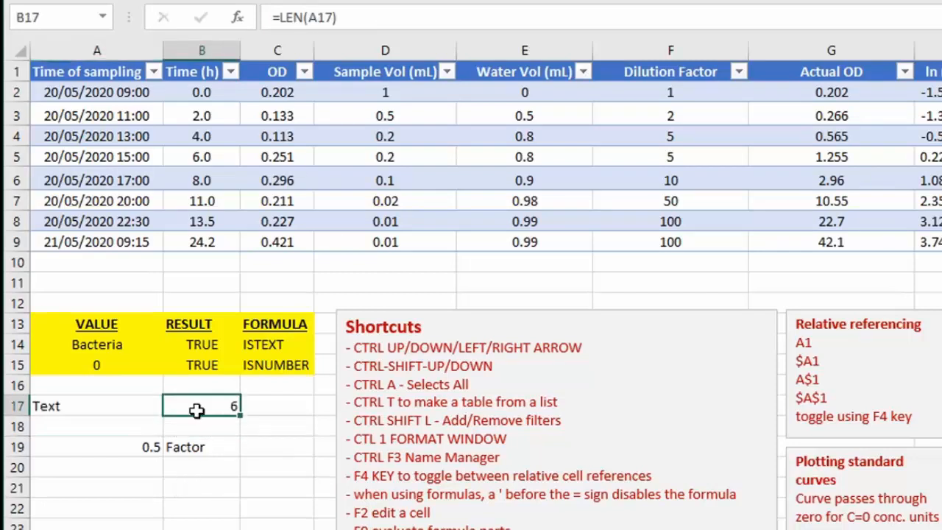
# - Remove the two trailing spaces after Text in A17
pyautogui.doubleClick(101, 409)
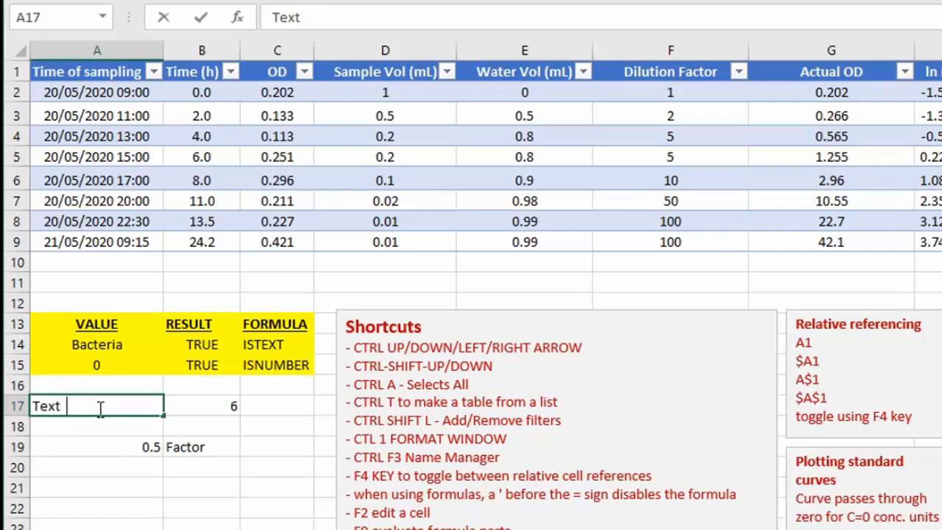
pyautogui.press('BackSpace')
pyautogui.press('BackSpace')
pyautogui.press('Tab')
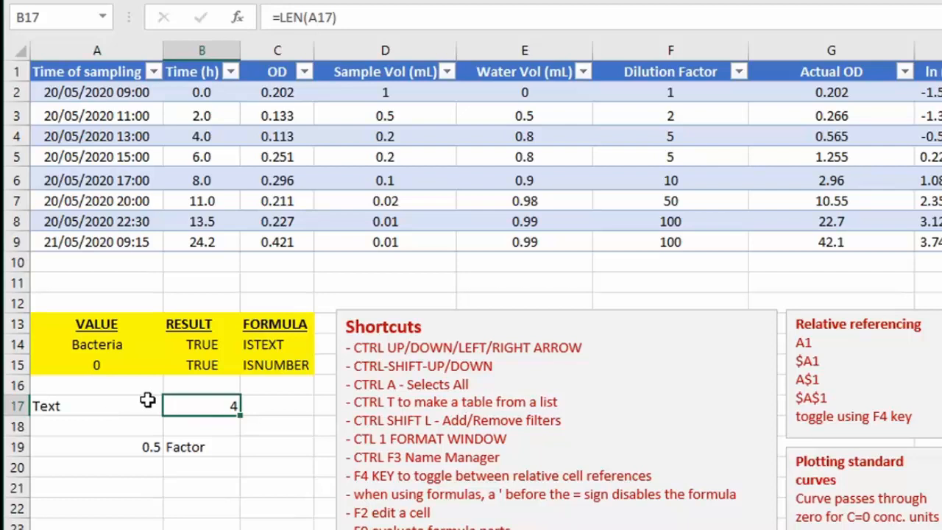
# - Review the ISTEXT, ISNUMBER and LEN formulas in B14, B15 and B17
pyautogui.click(210, 343)
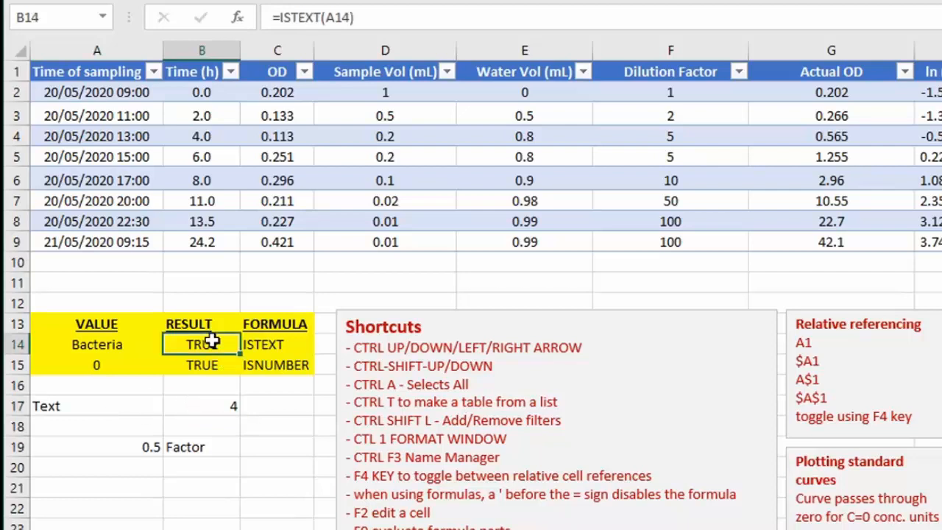
pyautogui.click(204, 366)
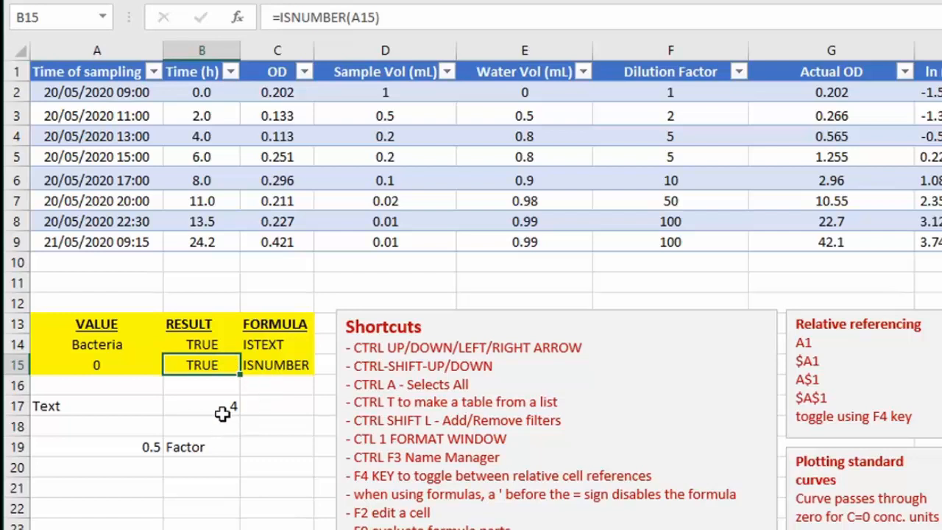
pyautogui.click(224, 409)
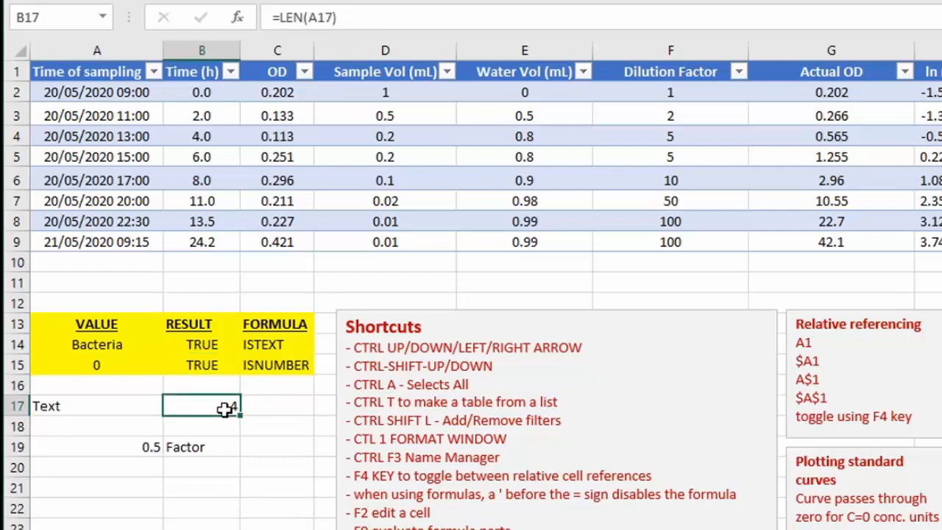
pyautogui.click(248, 405)
pyautogui.write('=')
pyautogui.press('Left')
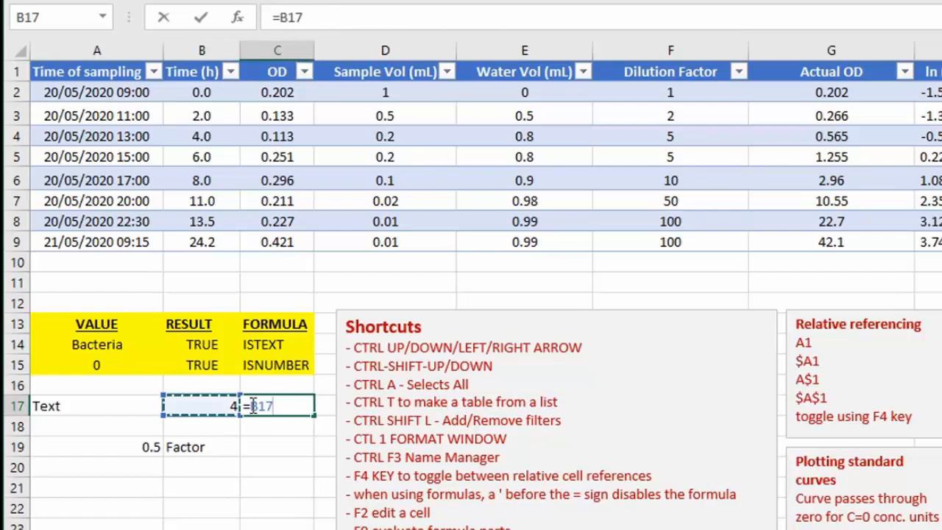
pyautogui.press('Escape')
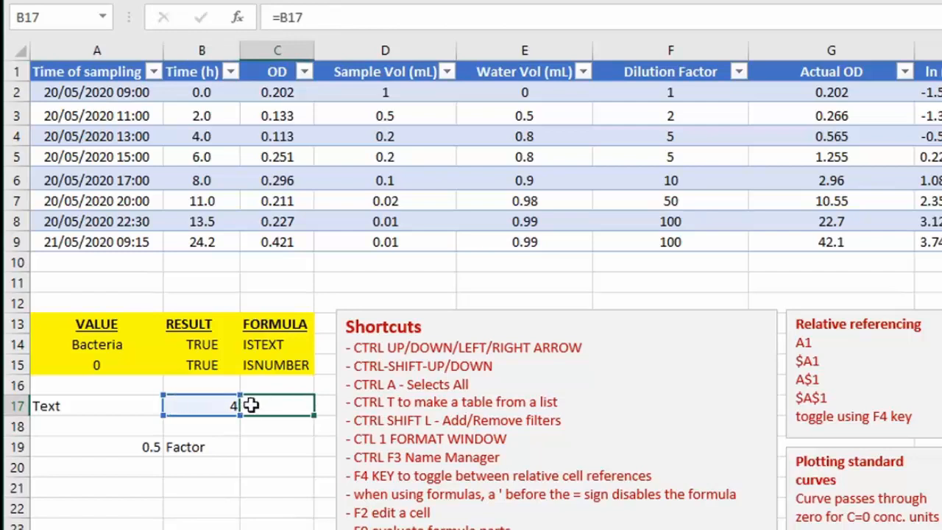
# - Replace the LEN formula in B17 with 4, stored as text by a leading apostrophe
pyautogui.click(226, 405)
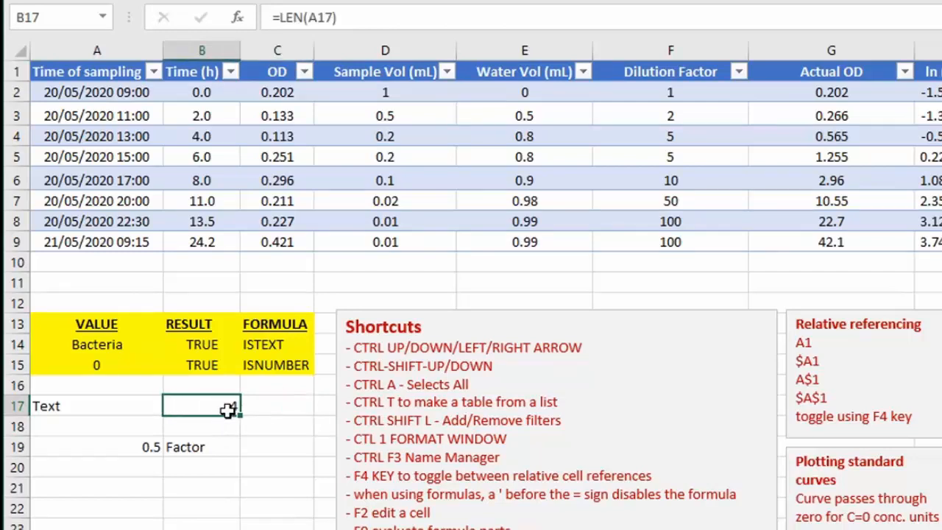
pyautogui.press('BackSpace')
pyautogui.write('4')
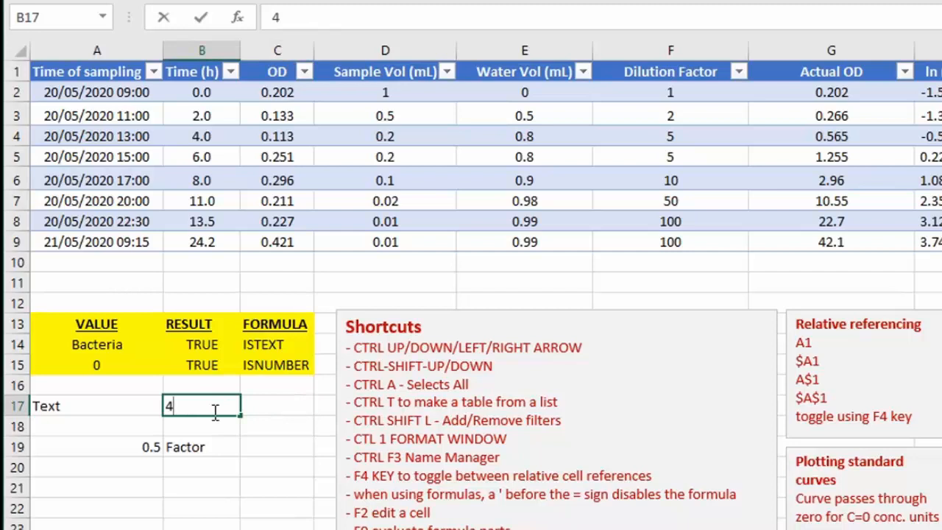
pyautogui.click(270, 406)
pyautogui.click(189, 406)
pyautogui.write("'4")
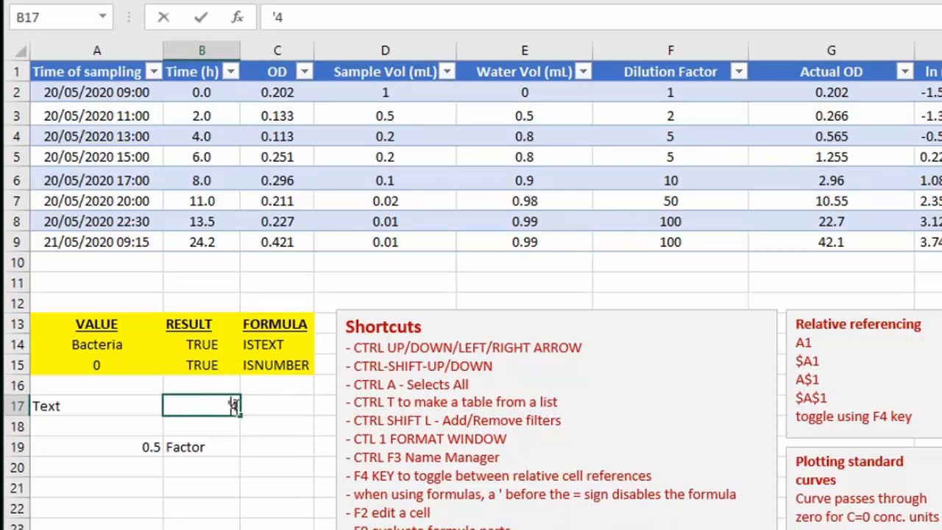
pyautogui.click(278, 486)
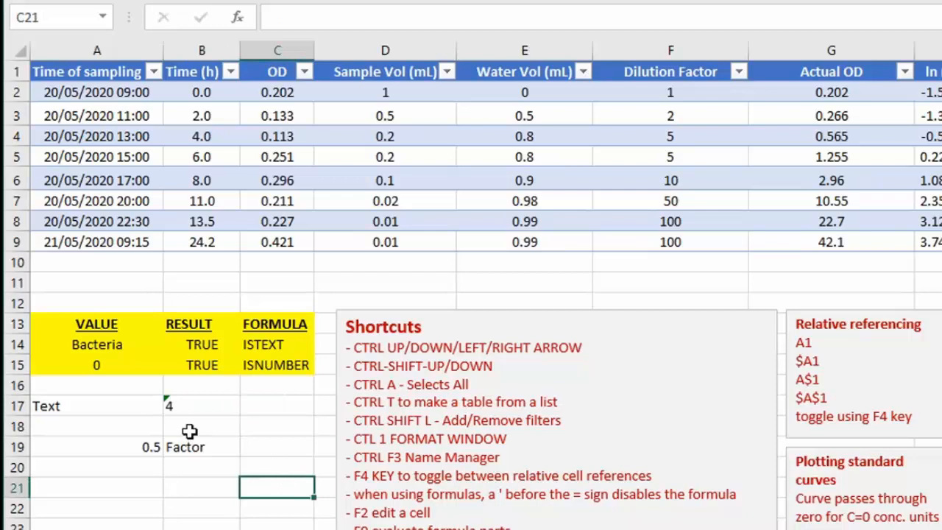
# - Enter =ISNUMBER(B17) in cell C17 to test whether B17 is a number
pyautogui.click(201, 410)
pyautogui.click(258, 410)
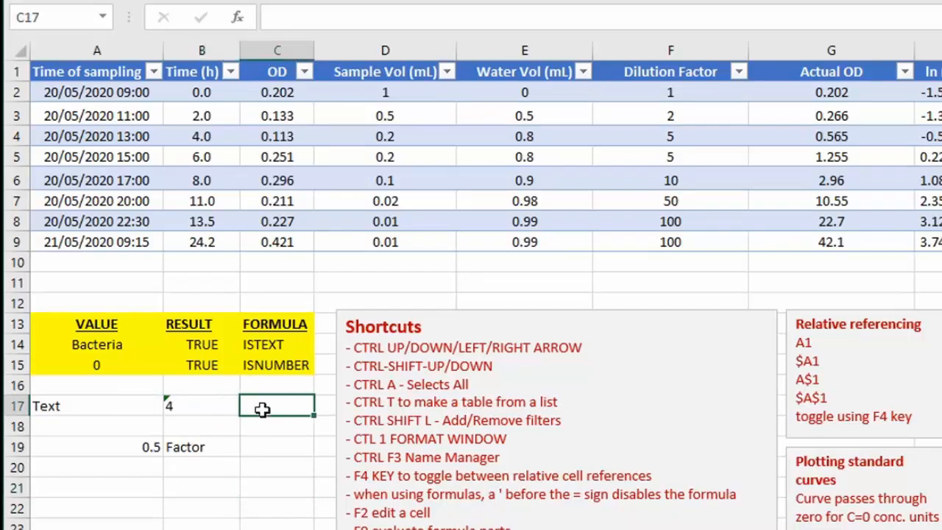
pyautogui.write('=isnu')
pyautogui.press('Tab')
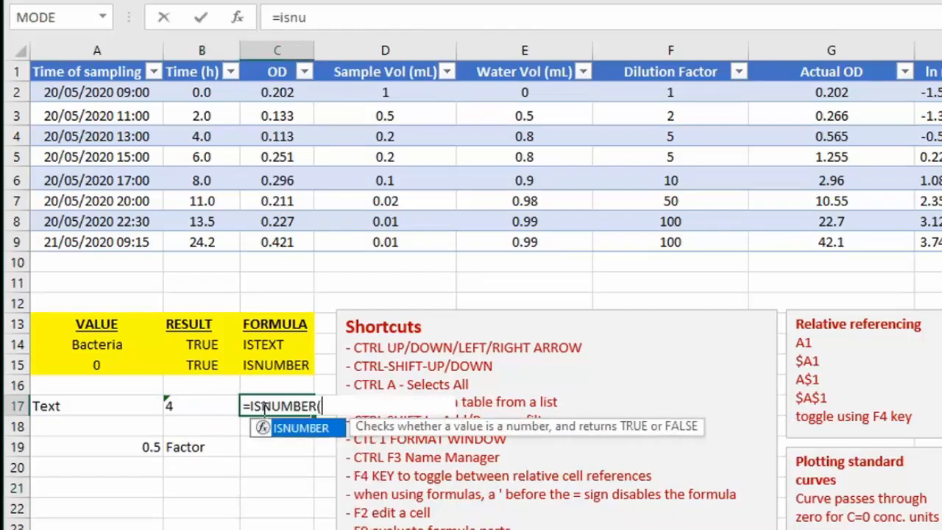
pyautogui.click(211, 406)
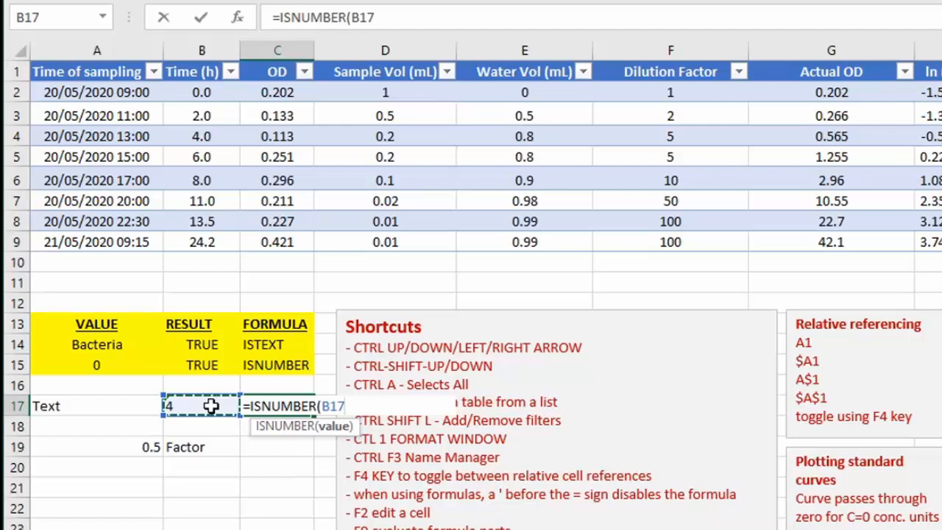
pyautogui.hotkey('ctrl', 'Return')
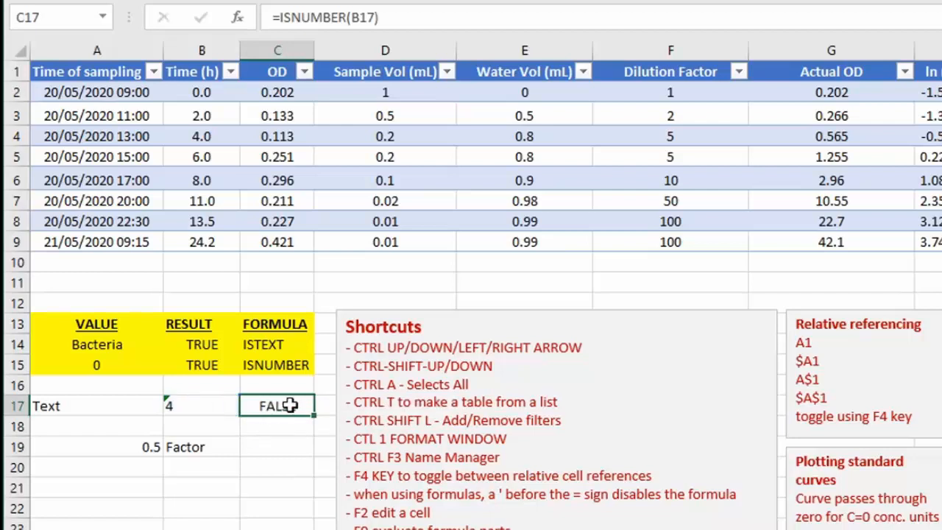
# - Inspect the leading apostrophe in B17 without changing the cell
pyautogui.doubleClick(214, 406)
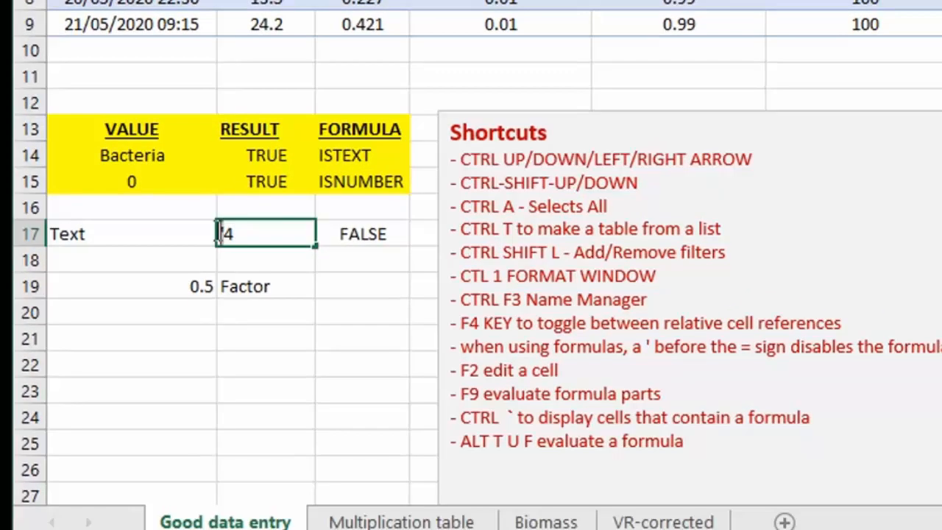
pyautogui.moveTo(208, 292); pyautogui.dragTo(201, 292)
pyautogui.press('Escape')
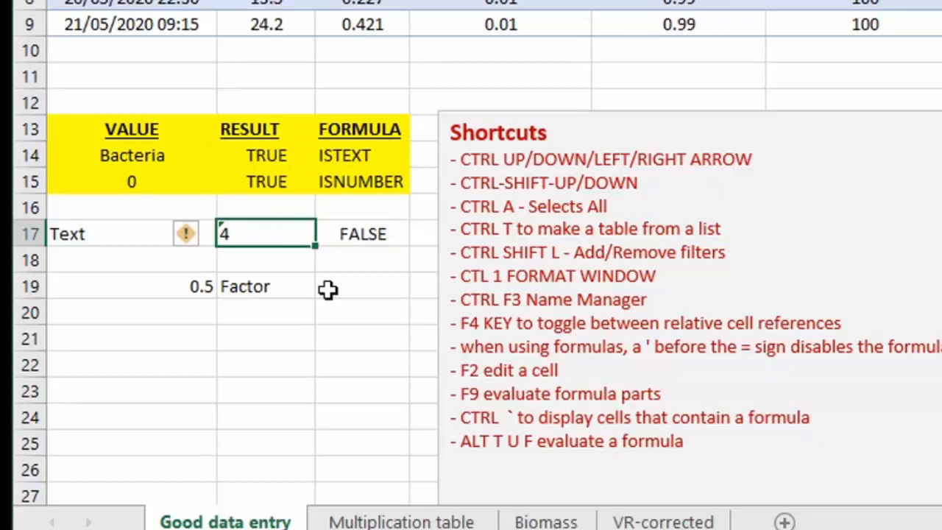
pyautogui.click(336, 306)
# - Replace the formula in C17 with =B17+0 to convert the text value to a number
pyautogui.click(365, 237)
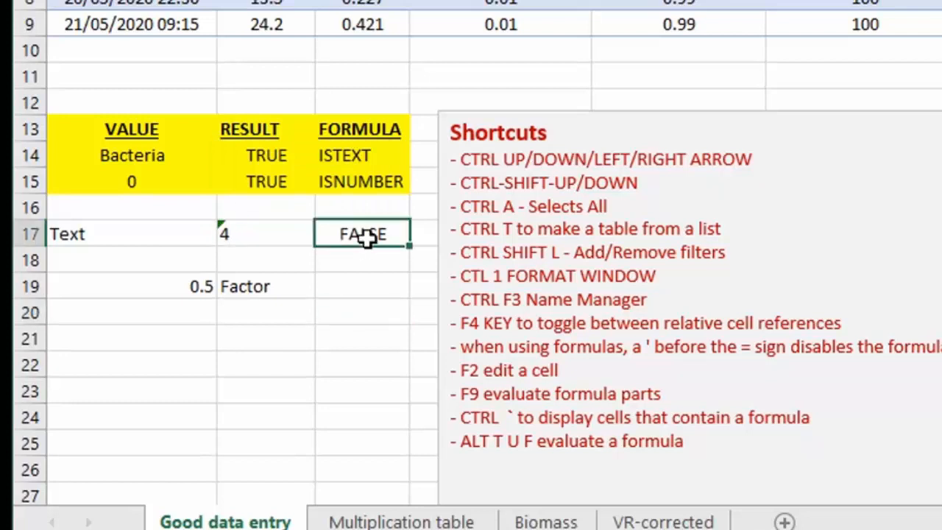
pyautogui.write('=')
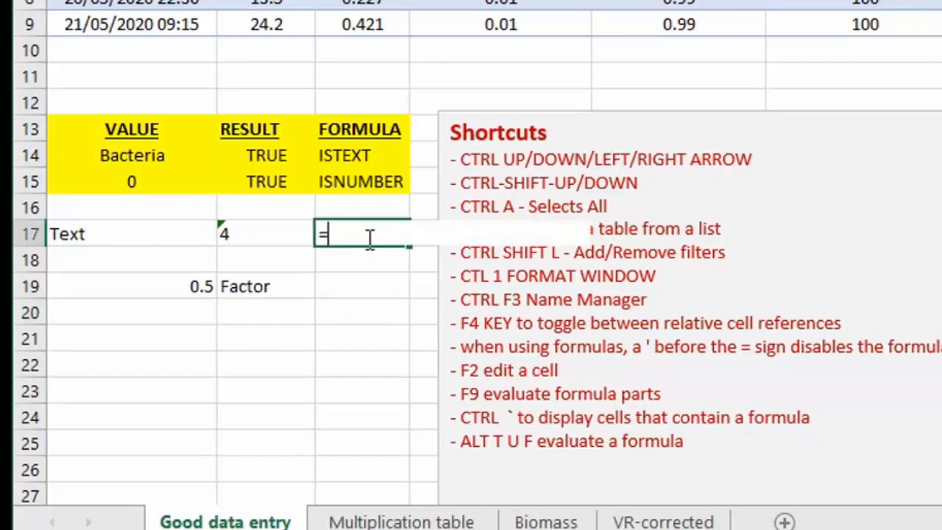
pyautogui.click(273, 234)
pyautogui.write('+')
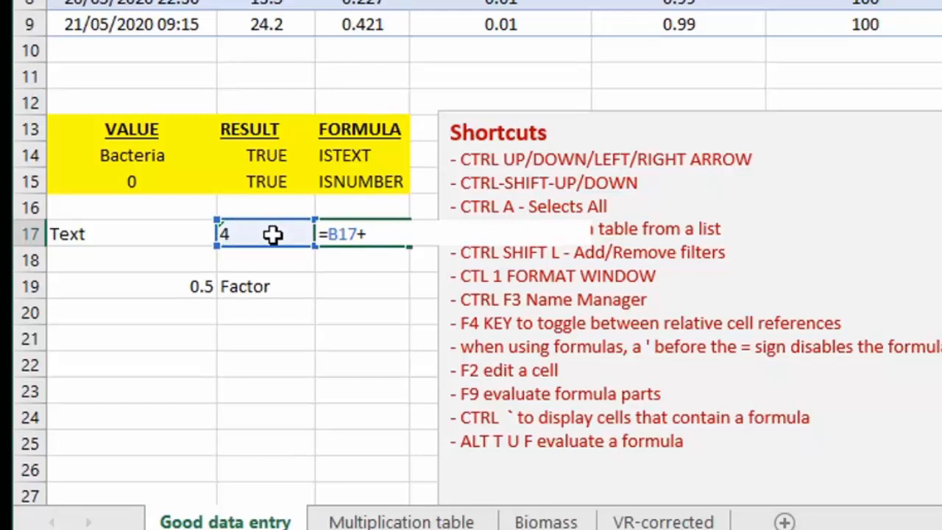
pyautogui.write('0')
pyautogui.press('Return')
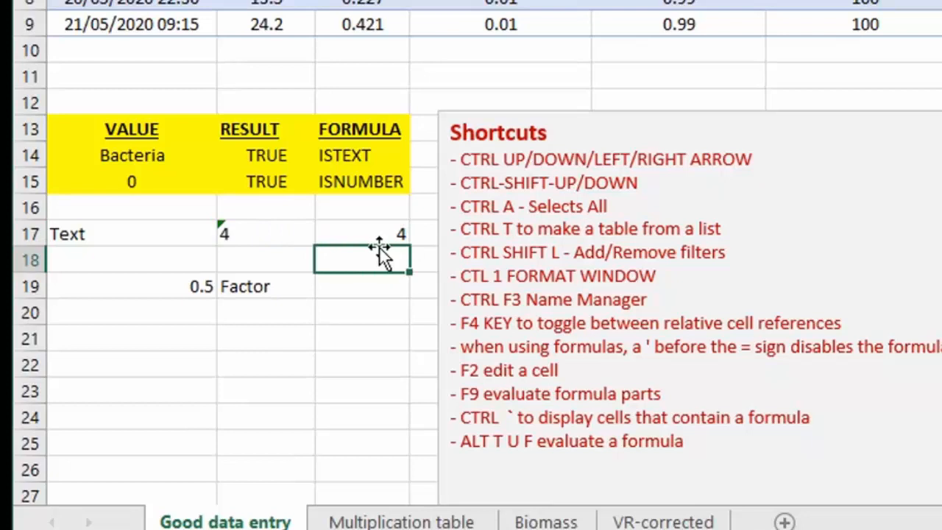
# - Enter =ISNUMBER(C17) in cell C18 to test the converted value
pyautogui.write('=isnu')
pyautogui.press('Tab')
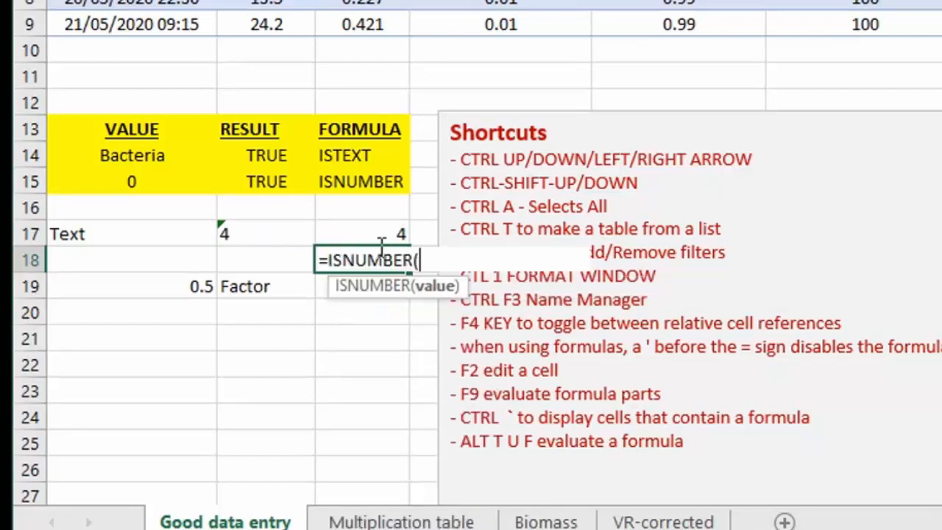
pyautogui.click(403, 228)
pyautogui.hotkey('ctrl', 'Return')
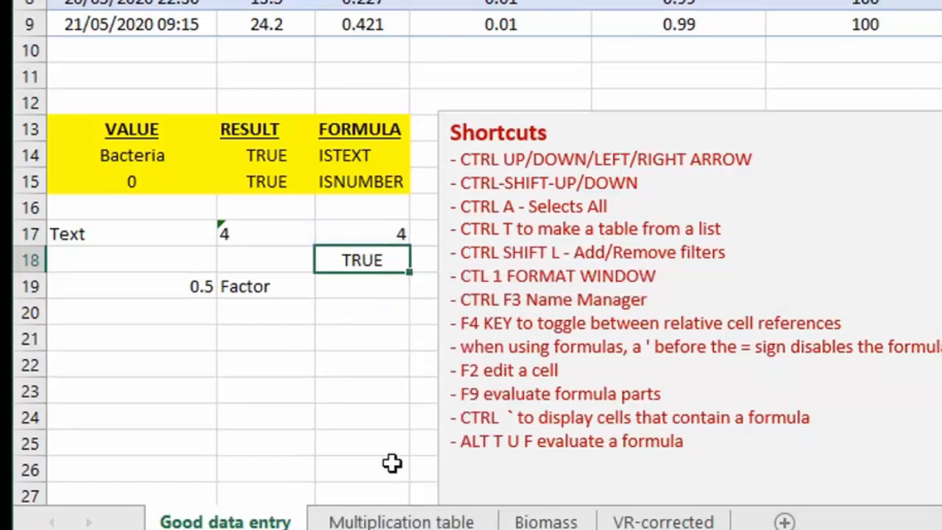
# - Select B17:C17 to compare the text value with its converted counterpart
pyautogui.click(376, 233)
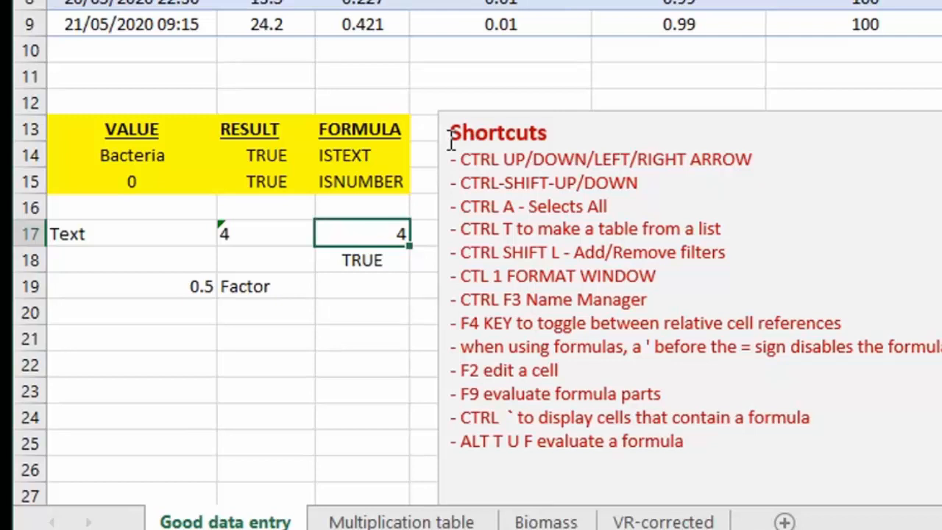
pyautogui.click(255, 229)
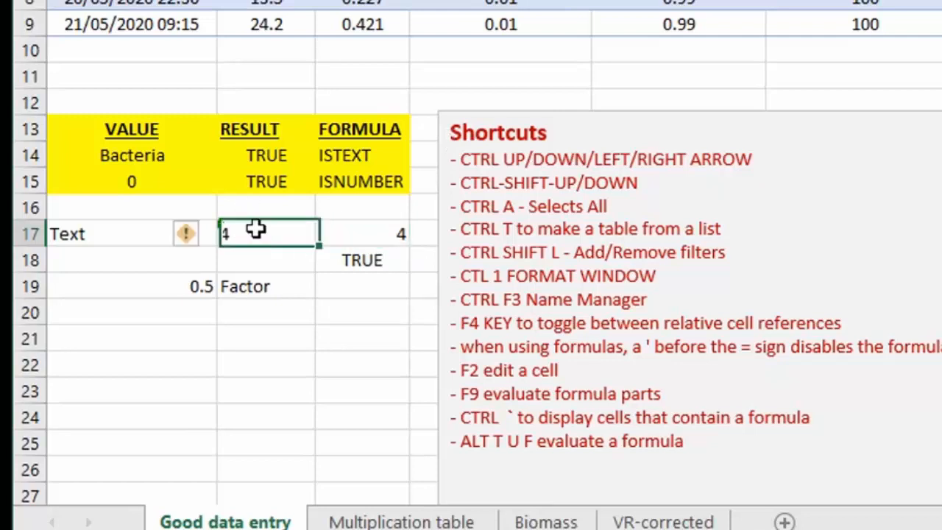
pyautogui.moveTo(301, 237); pyautogui.dragTo(332, 237)
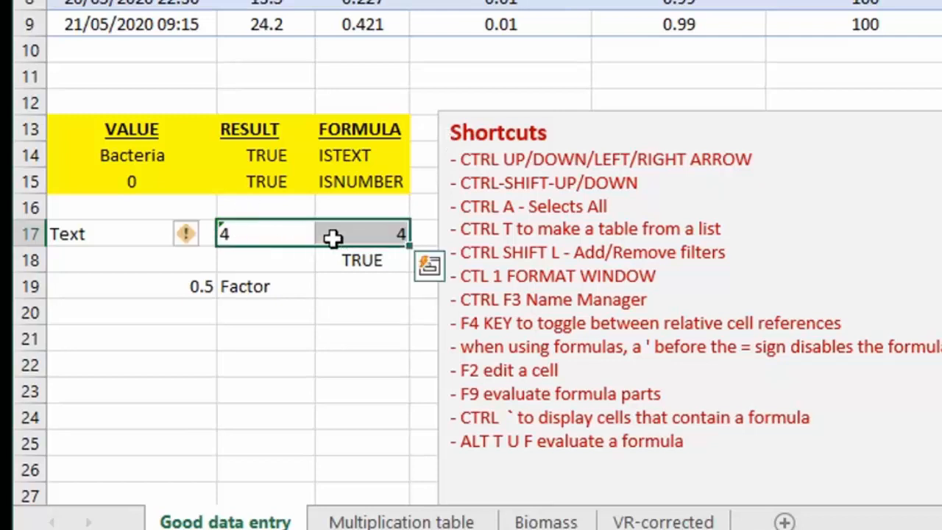